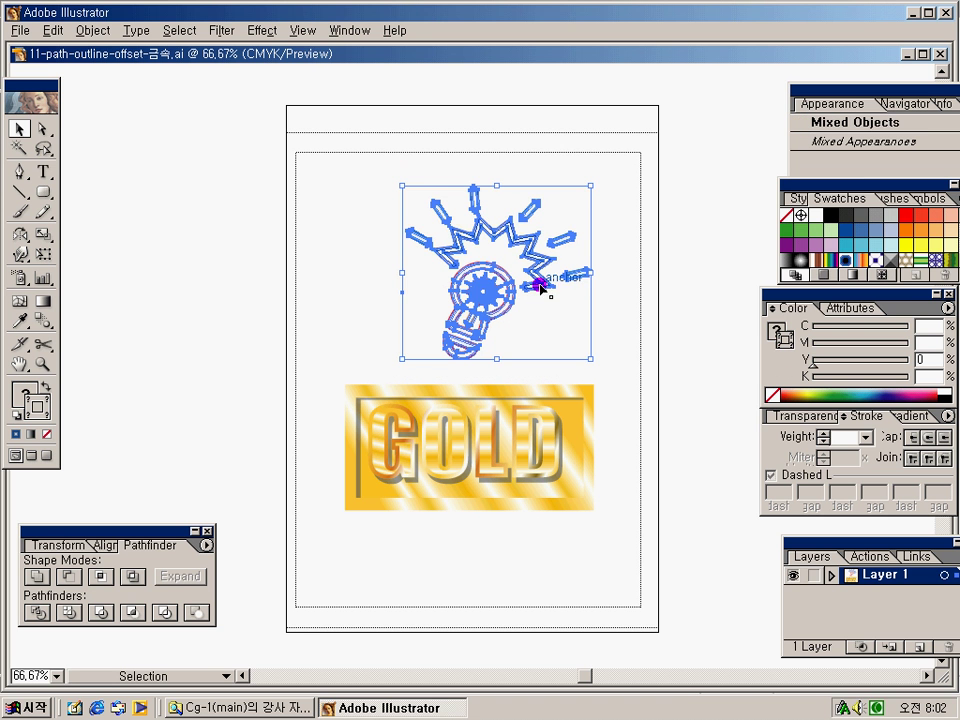
# Create a 15-point star with radii of 50 mm and 38 mm in the empty area beside the light bulb artwork.
pyautogui.moveTo(320, 175); pyautogui.dragTo(388, 365)
pyautogui.click(493, 334)
pyautogui.hotkey('ctrl', 'space')
pyautogui.moveTo(298, 188); pyautogui.dragTo(717, 488)
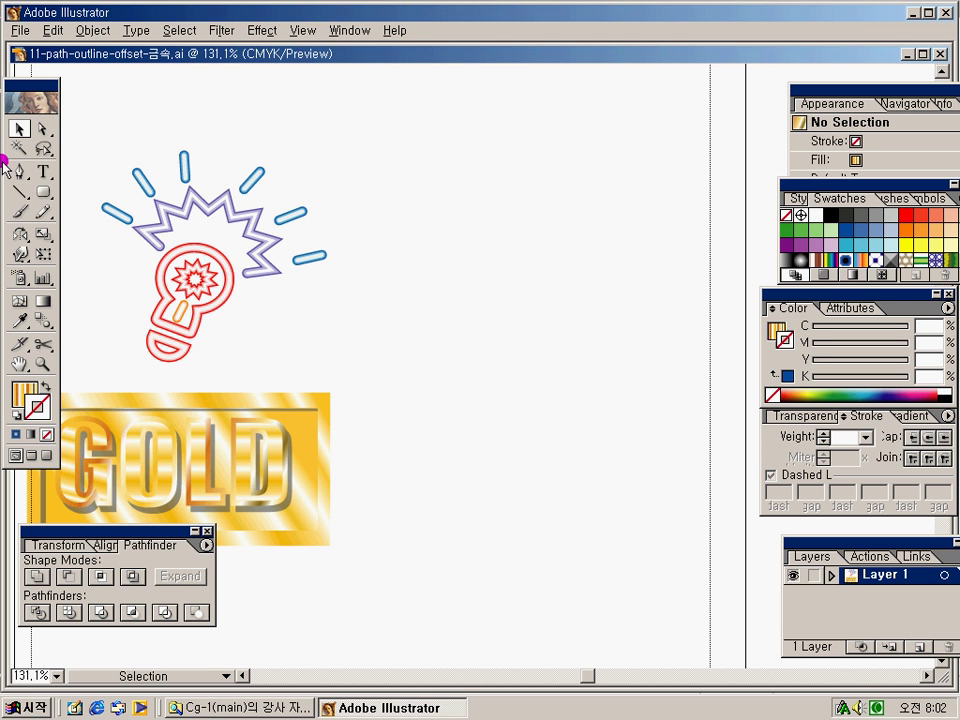
pyautogui.moveTo(47, 180); pyautogui.dragTo(165, 195)
pyautogui.click(491, 248)
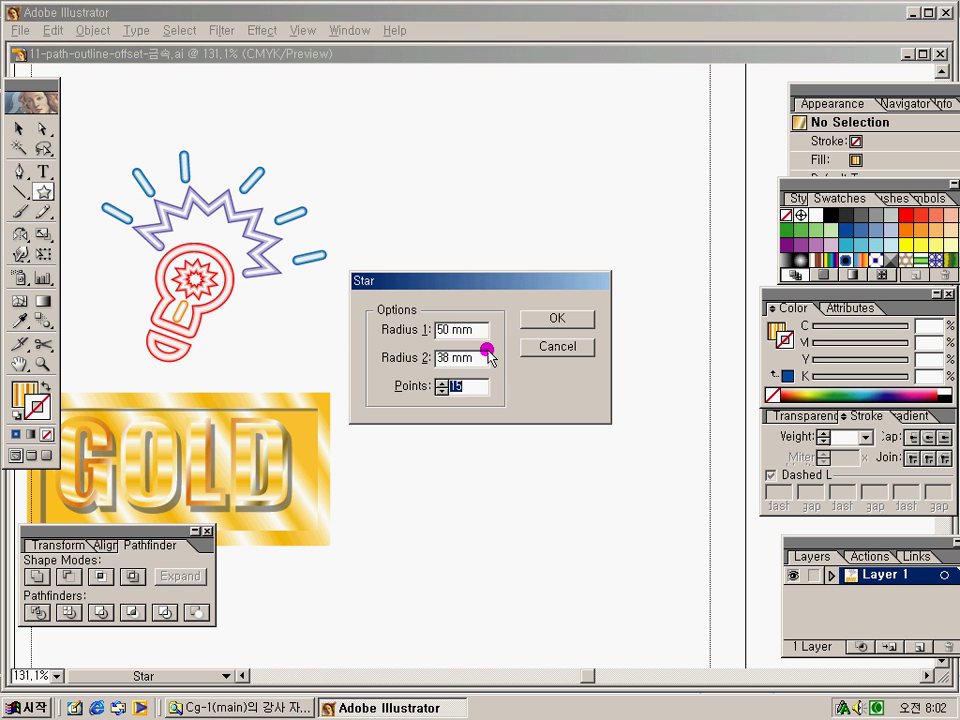
pyautogui.doubleClick(481, 357)
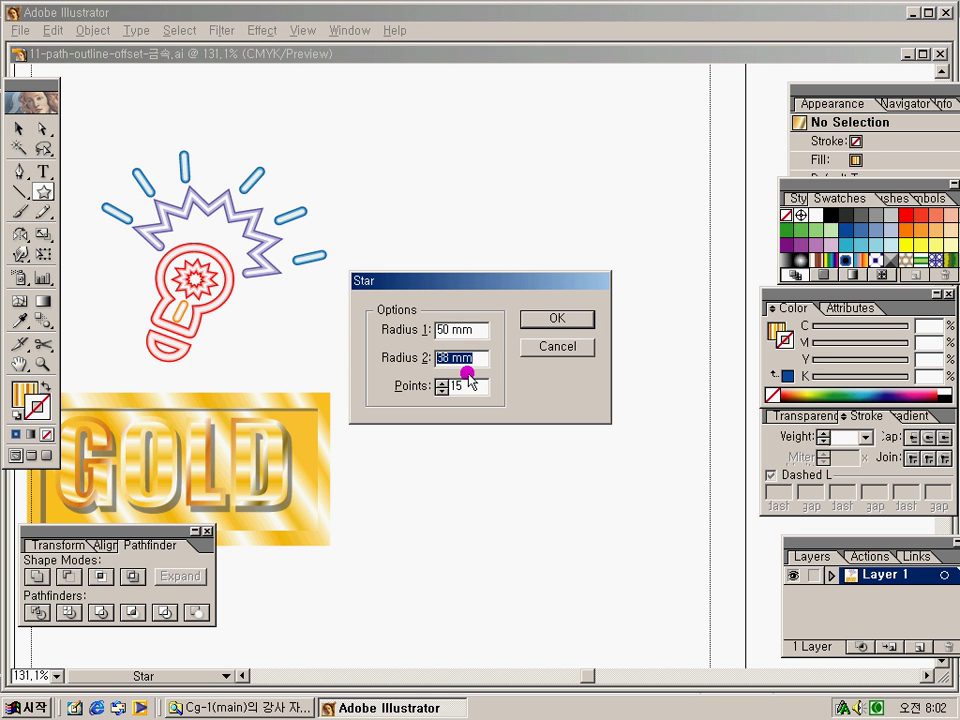
pyautogui.doubleClick(467, 385)
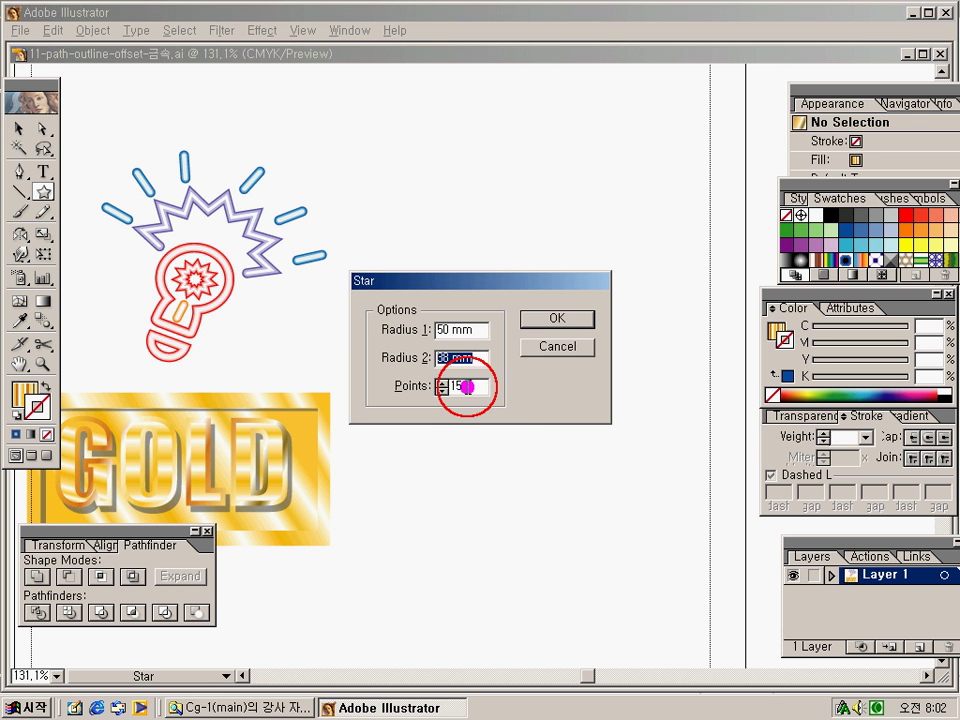
pyautogui.click(563, 320)
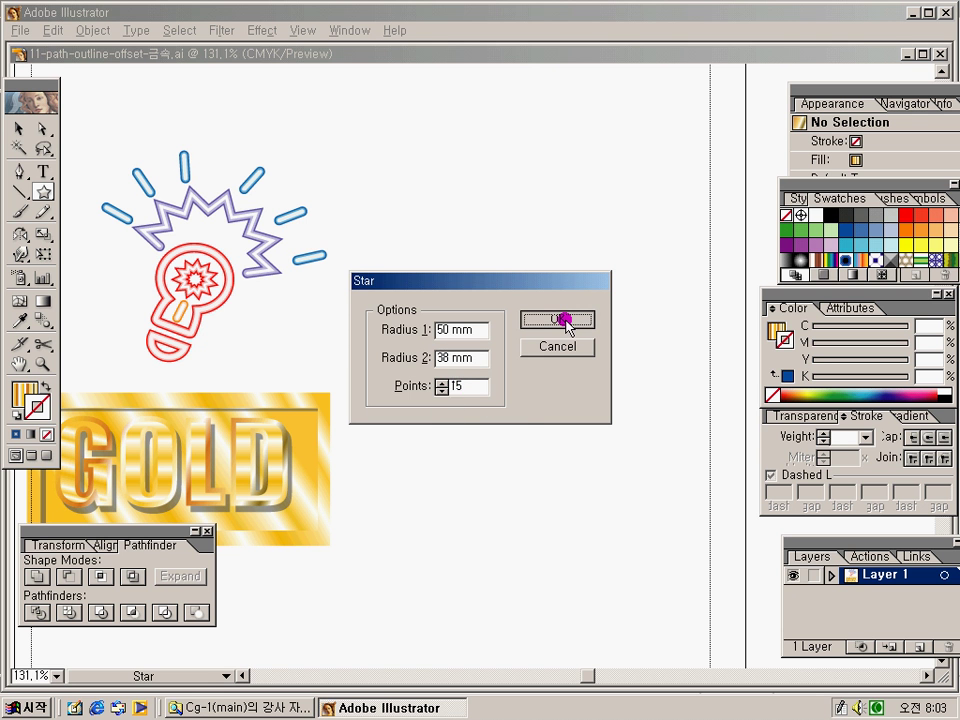
# Move the star slightly down and to the right, away from the light bulb artwork, and deselect it.
pyautogui.click(42, 128)
pyautogui.click(528, 302)
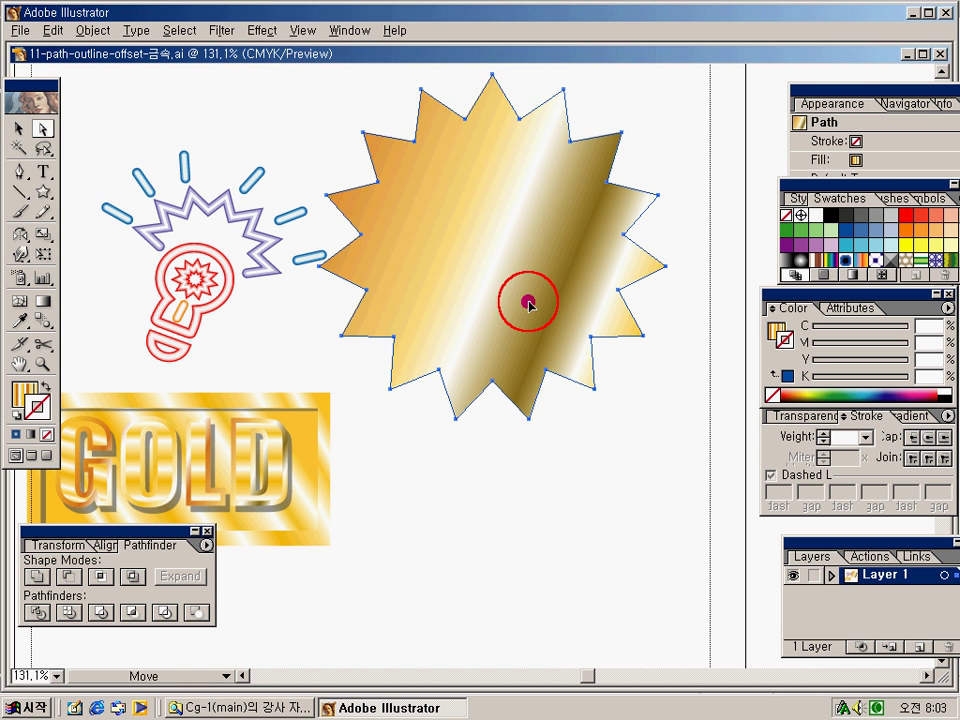
pyautogui.moveTo(528, 302); pyautogui.dragTo(563, 349)
pyautogui.hotkey('ctrl', 'shift', 'a')
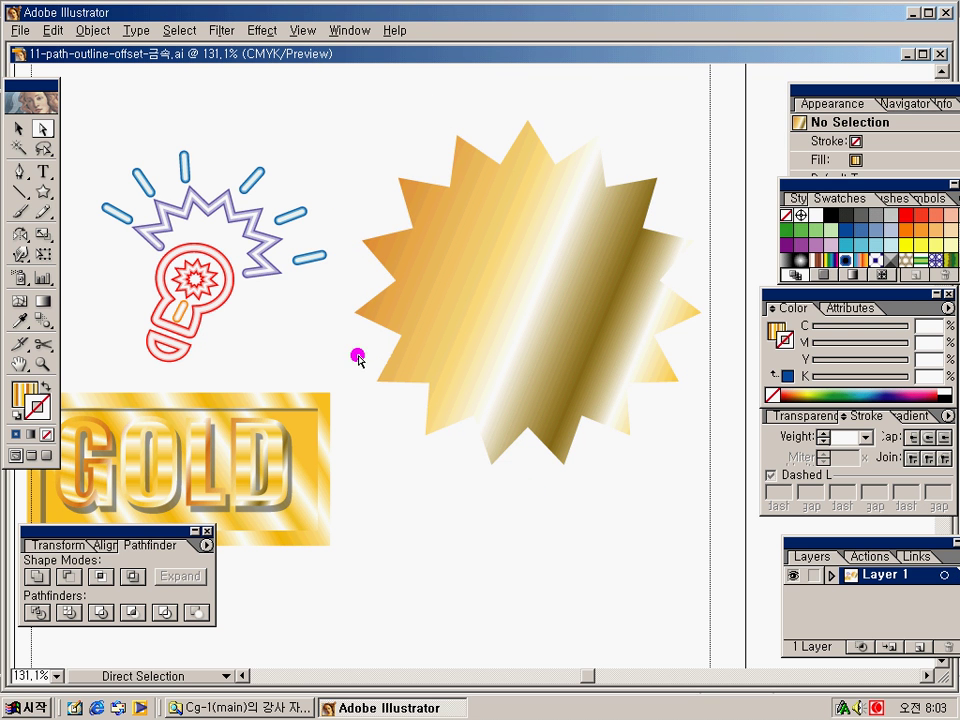
# Delete the star's lower anchor points so only its upper half remains, ending at the two widest tips.
pyautogui.moveTo(356, 342); pyautogui.dragTo(720, 489)
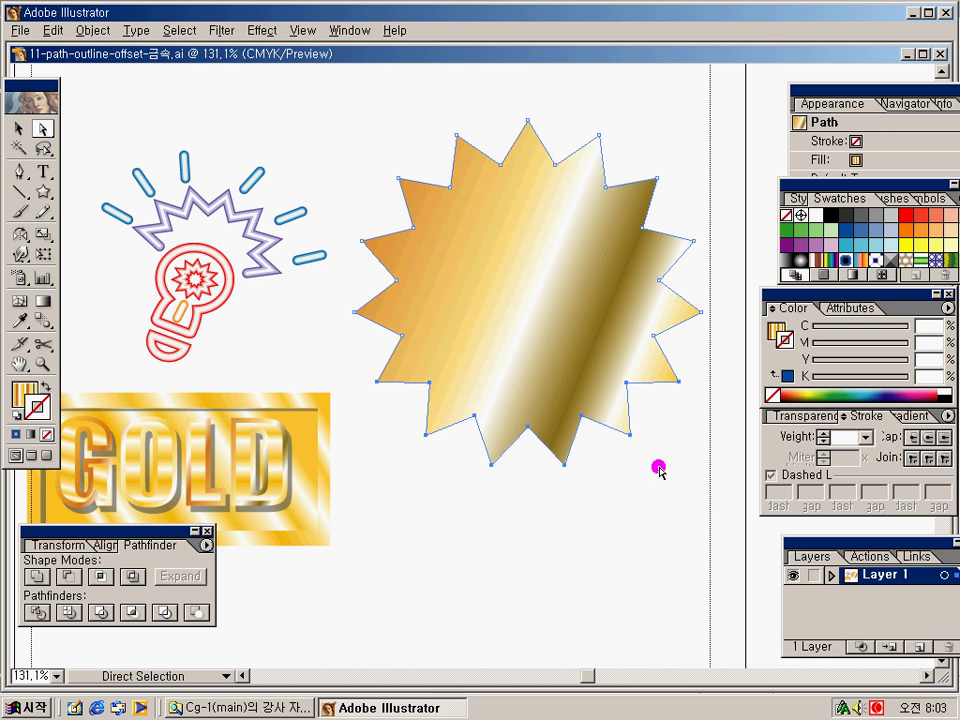
pyautogui.press('Delete')
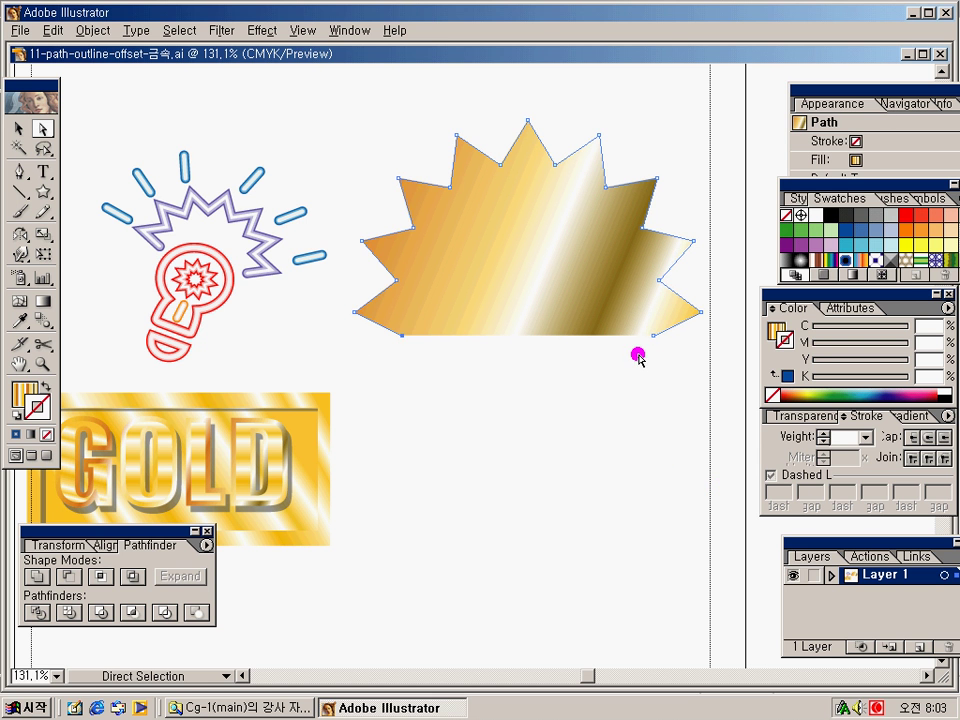
pyautogui.click(501, 366)
pyautogui.moveTo(476, 369); pyautogui.dragTo(534, 336)
pyautogui.press('Delete')
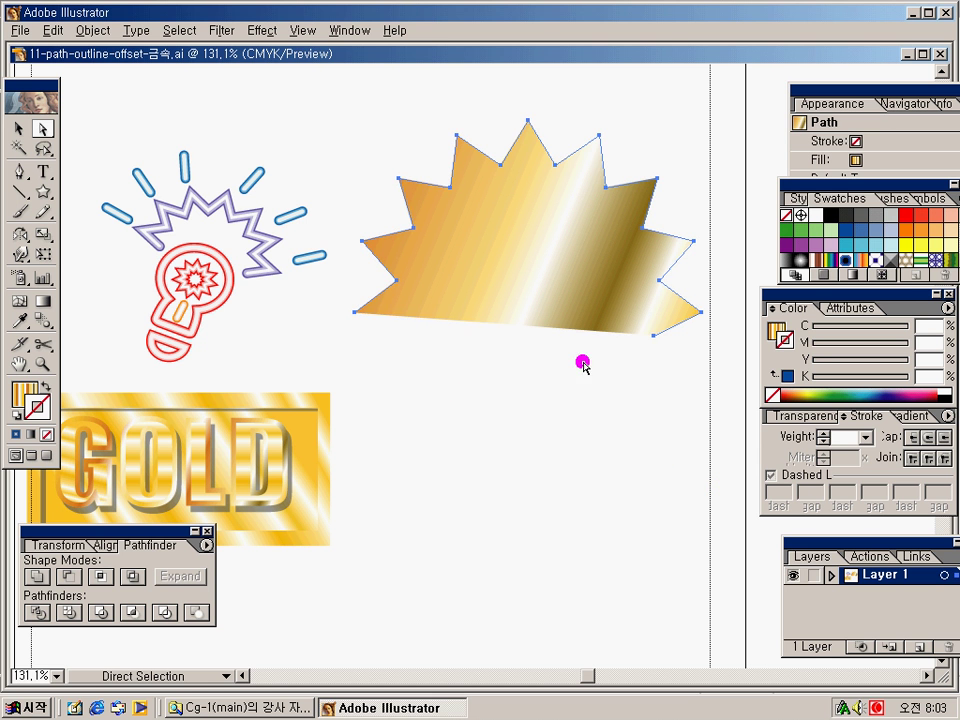
pyautogui.moveTo(606, 369); pyautogui.dragTo(692, 330)
pyautogui.press('Delete')
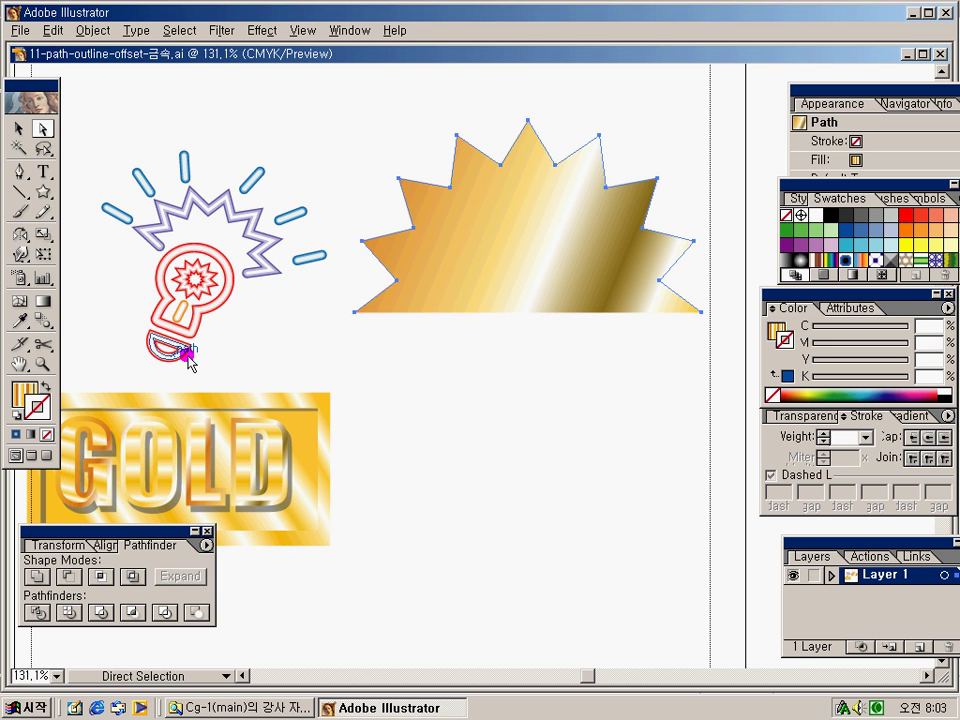
# Give the half star a blue stroke (C 95.6, M 54.1, Y 0, K 0) and remove its gradient fill.
pyautogui.click(44, 395)
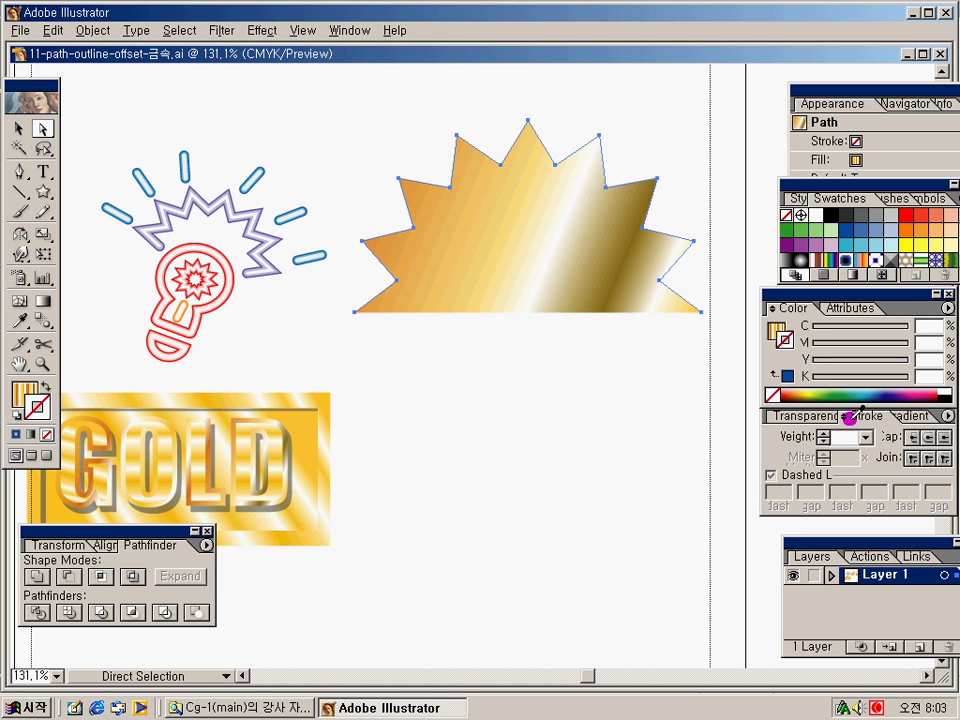
pyautogui.click(850, 396)
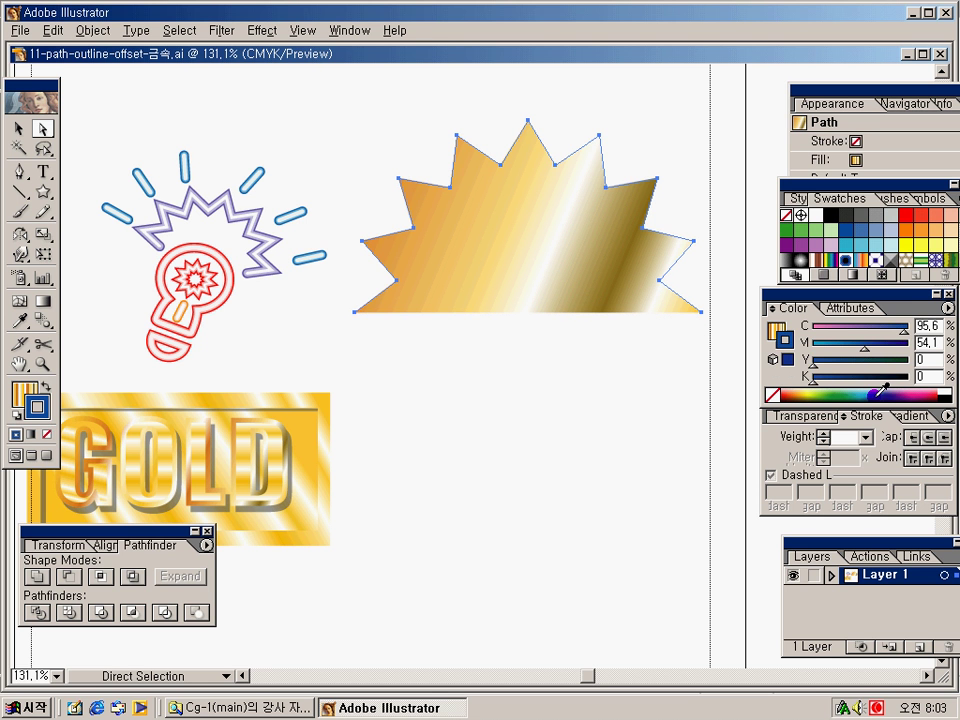
pyautogui.click(22, 390)
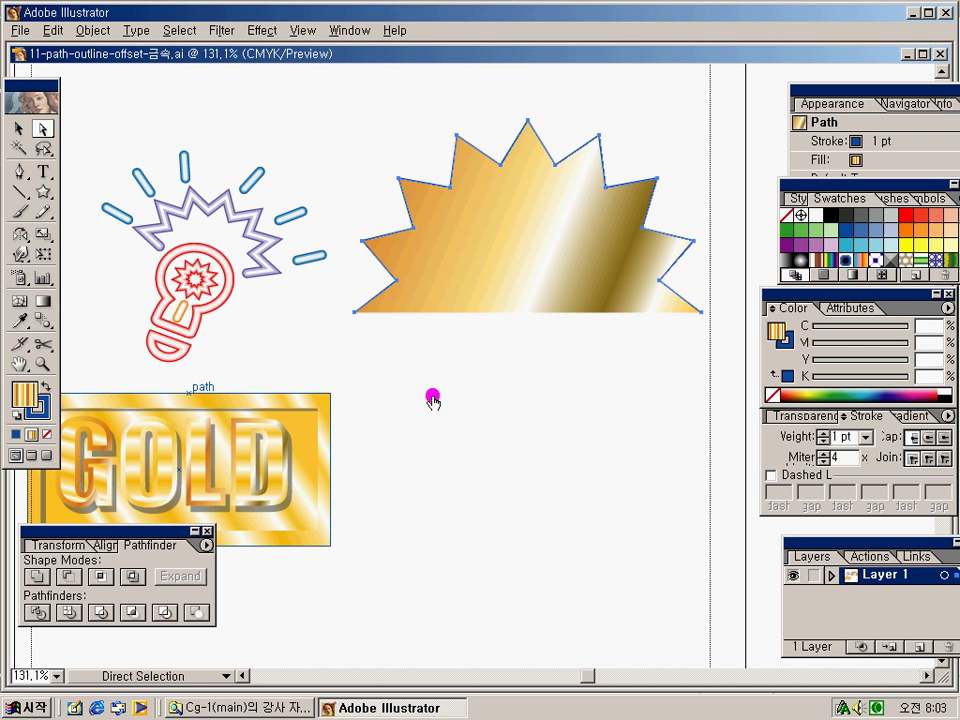
pyautogui.press('/')
# Set the zigzag path's stroke weight to 15 pt and give it round caps.
pyautogui.click(38, 406)
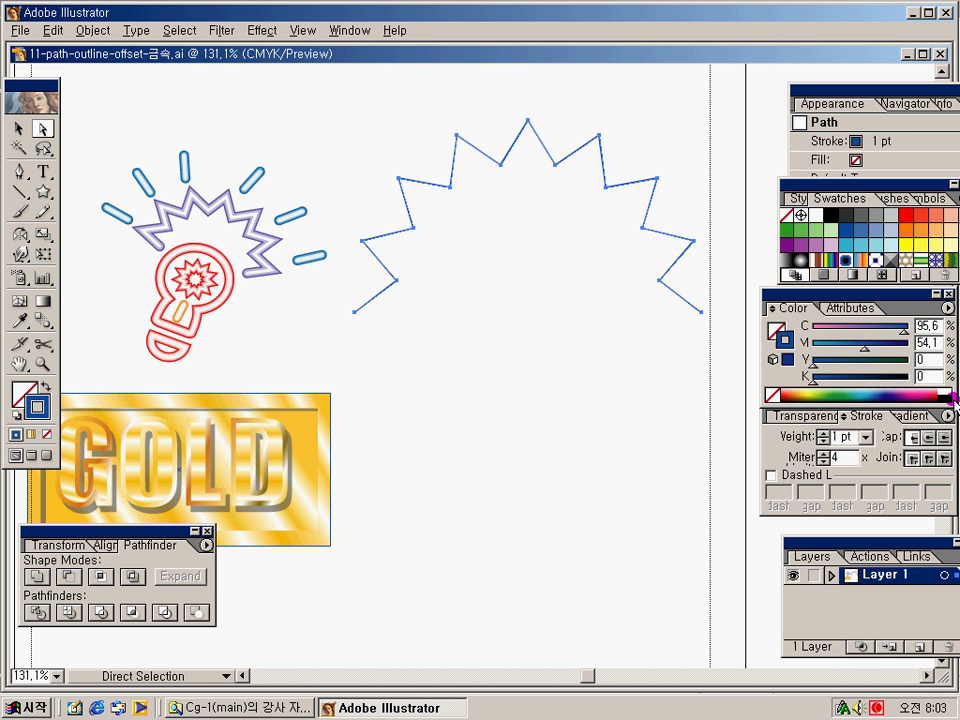
pyautogui.click(864, 437)
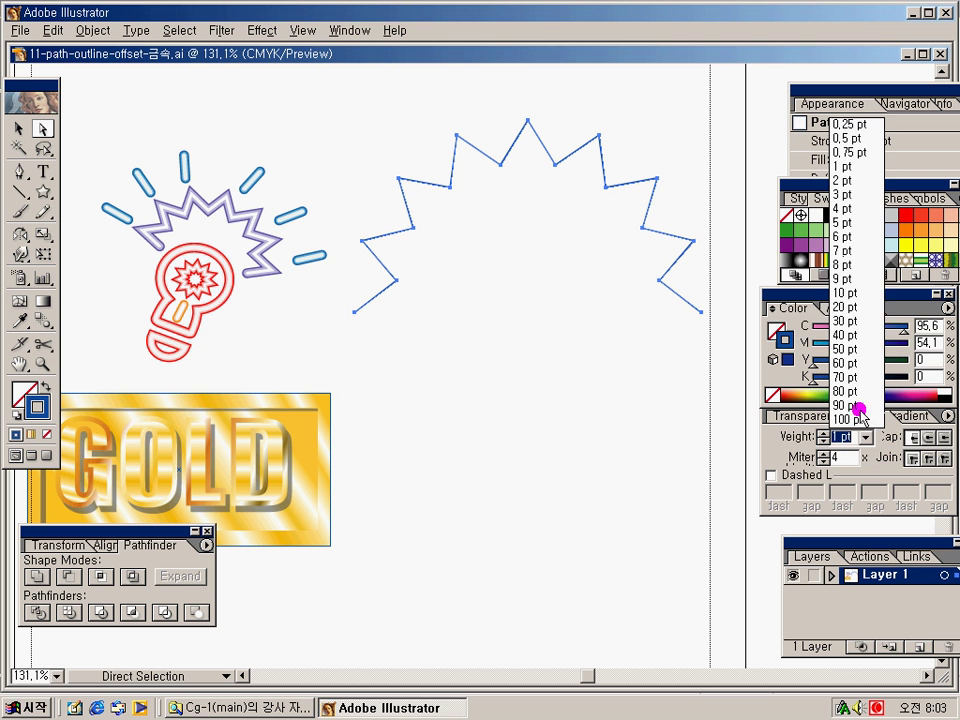
pyautogui.click(851, 295)
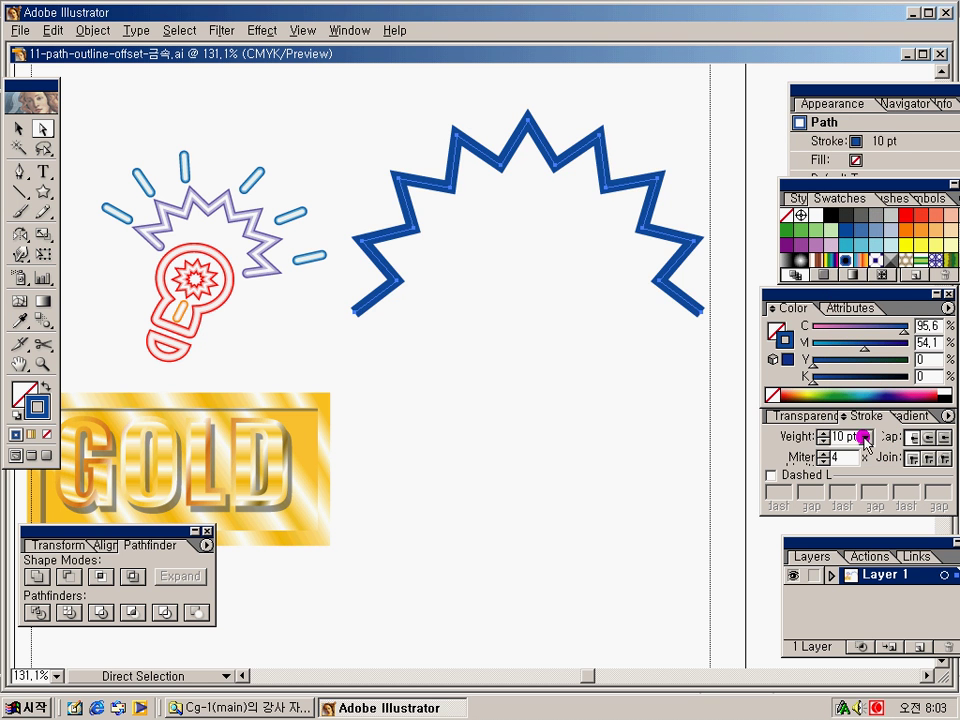
pyautogui.click(831, 439)
pyautogui.press('Return')
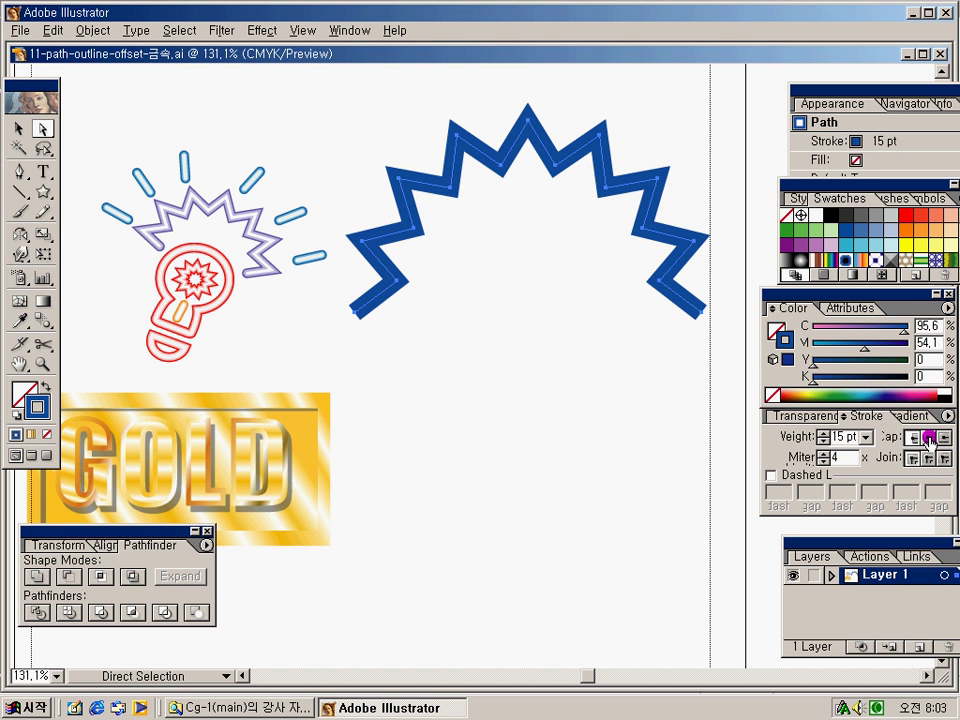
pyautogui.click(929, 437)
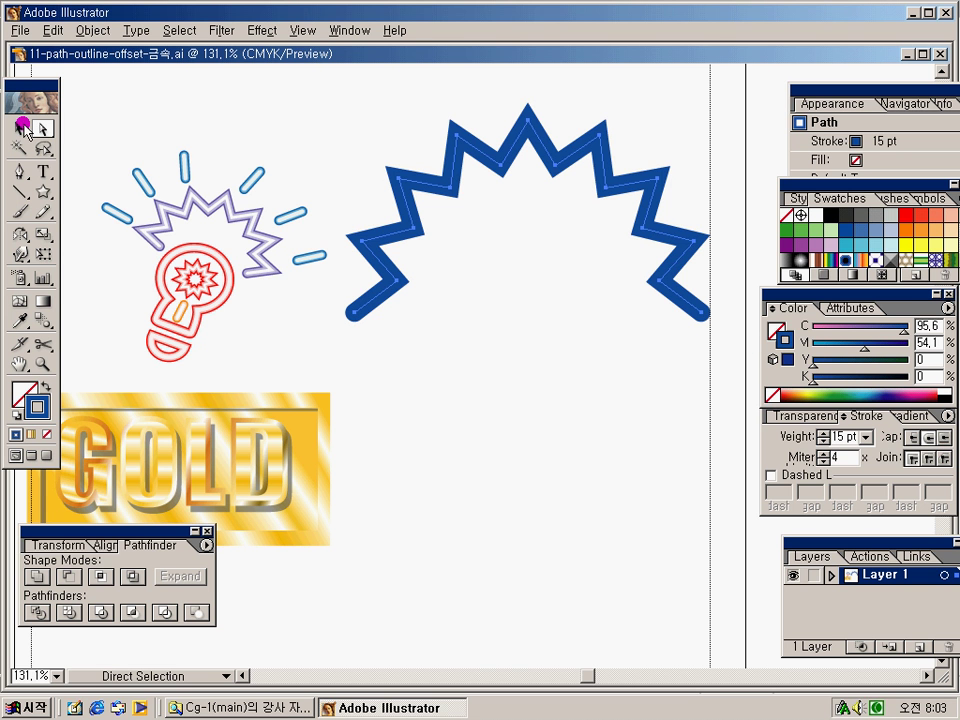
# Delete the end anchor point on each side of the zigzag path.
pyautogui.moveTo(305, 353); pyautogui.dragTo(360, 317)
pyautogui.press('Delete')
pyautogui.moveTo(679, 357); pyautogui.dragTo(750, 304)
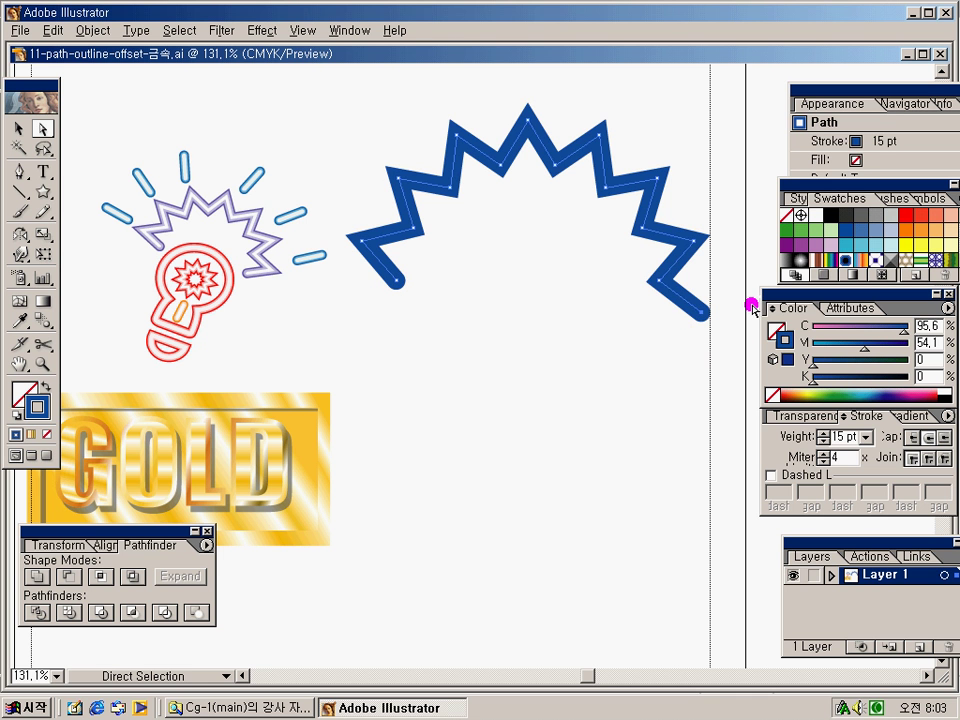
pyautogui.press('Delete')
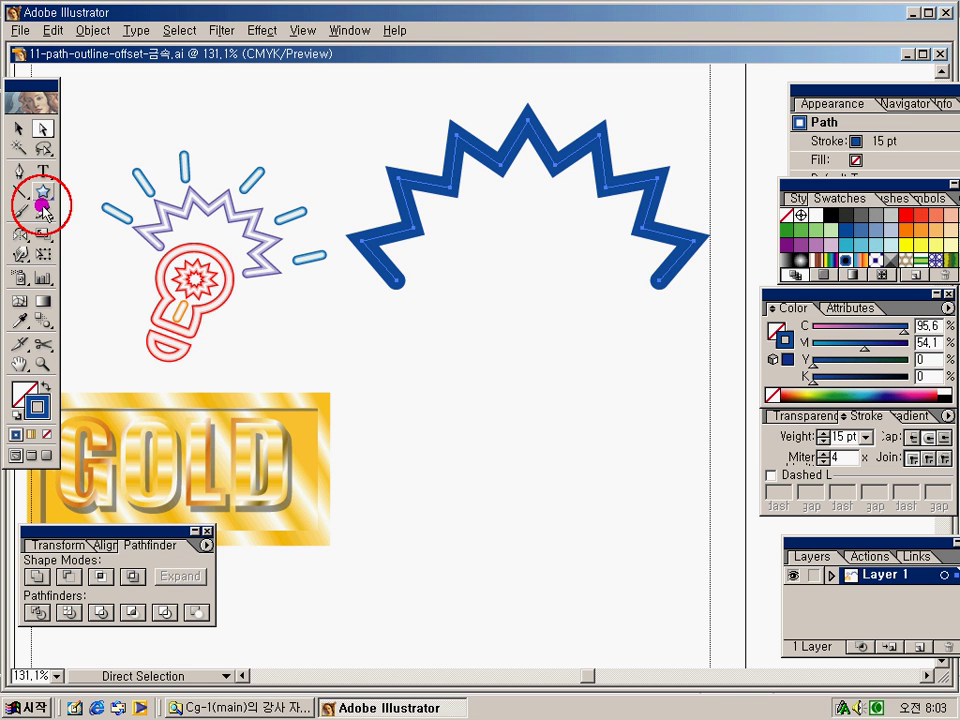
# Draw a circle under the zigzag arc and a rounded rectangle overlapping the circle's lower part.
pyautogui.moveTo(43, 192); pyautogui.dragTo(109, 195)
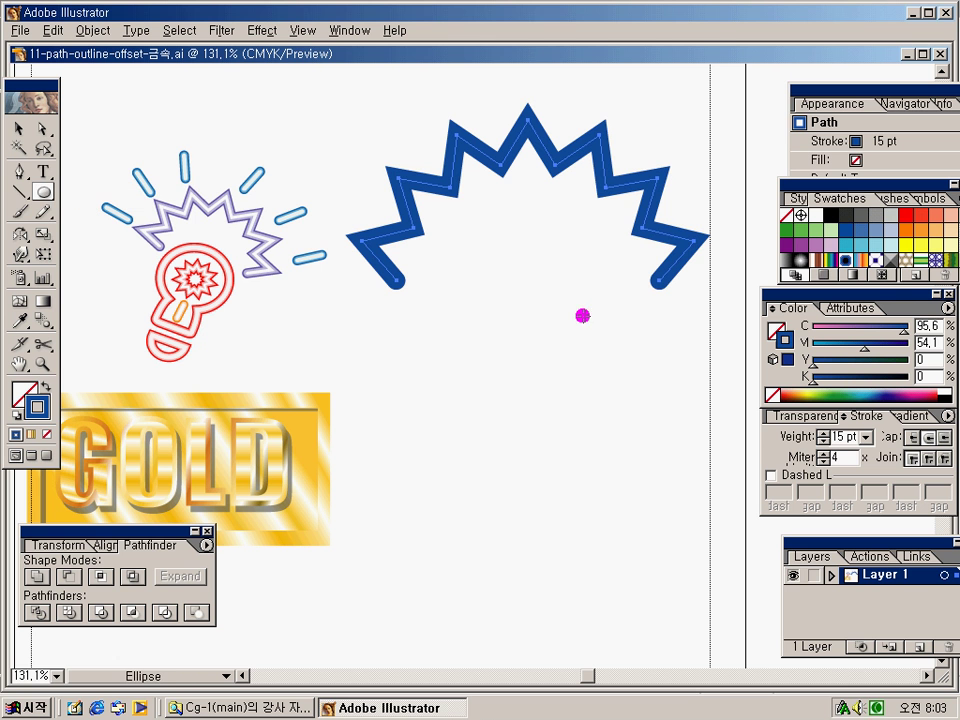
pyautogui.moveTo(490, 248); pyautogui.dragTo(601, 354)
pyautogui.moveTo(41, 191); pyautogui.dragTo(78, 193)
pyautogui.moveTo(516, 318); pyautogui.dragTo(611, 401)
pyautogui.press('Up')
pyautogui.press('Up')
pyautogui.press('Up')
pyautogui.press('Down')
pyautogui.press('Down')
pyautogui.press('Down')
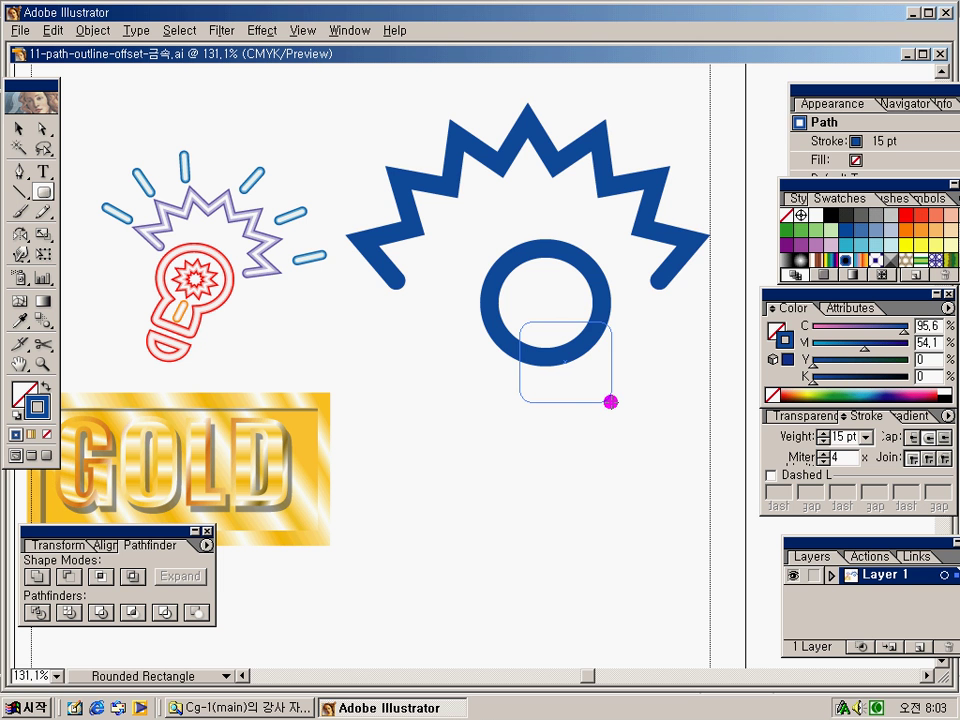
pyautogui.moveTo(612, 401); pyautogui.dragTo(612, 401)
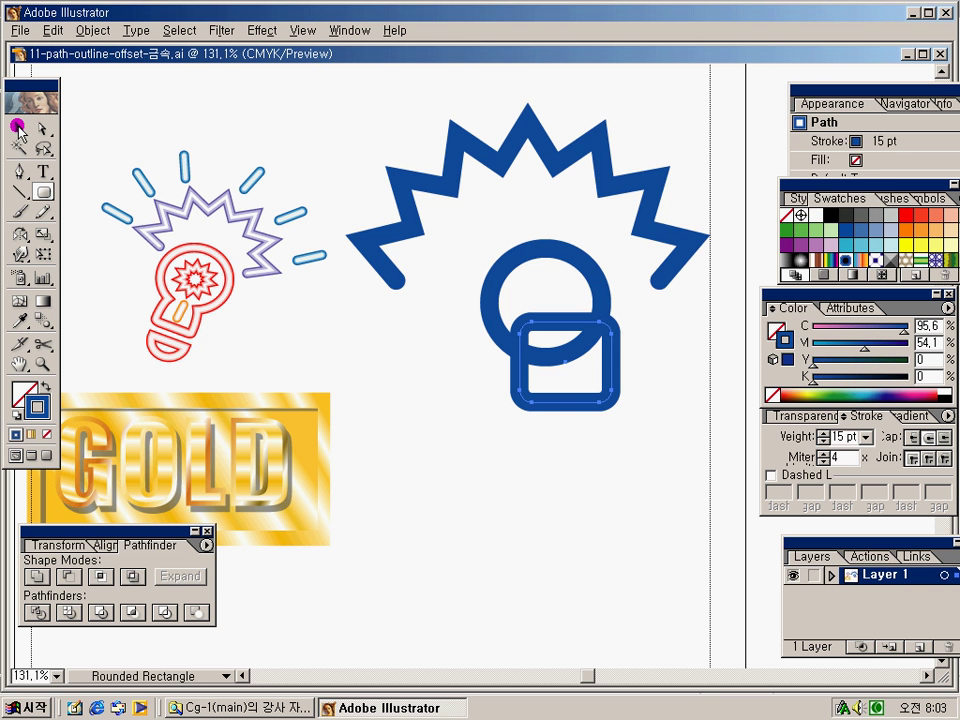
# Move the rounded rectangle below the circle, leaving a gap between the two shapes.
pyautogui.click(17, 128)
pyautogui.moveTo(548, 404); pyautogui.dragTo(507, 456)
pyautogui.click(516, 456)
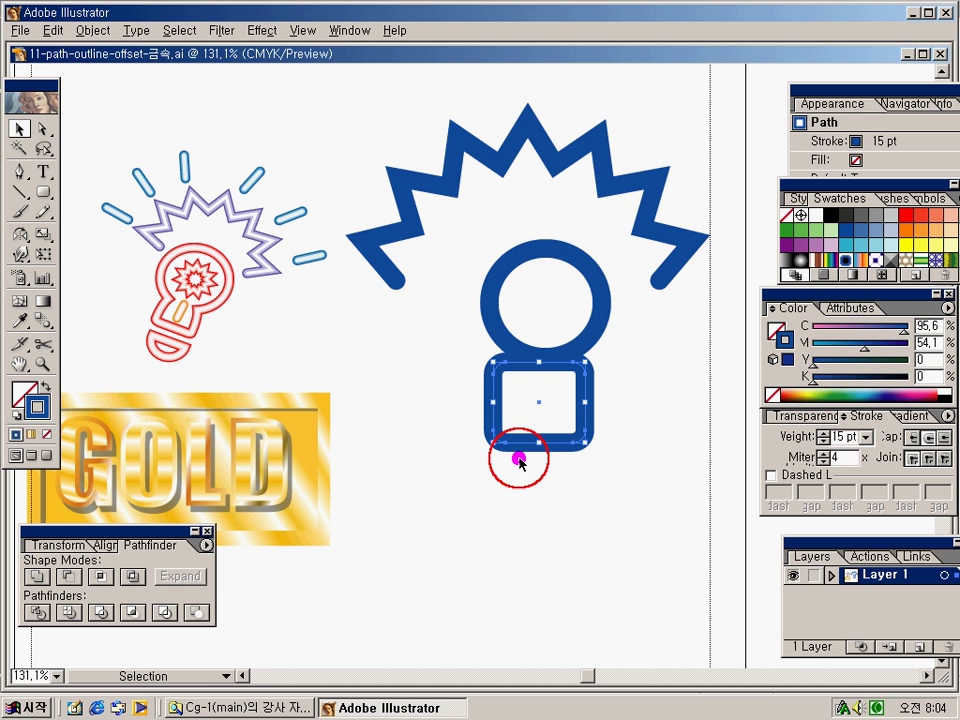
pyautogui.click(519, 443)
pyautogui.moveTo(521, 441); pyautogui.dragTo(505, 486)
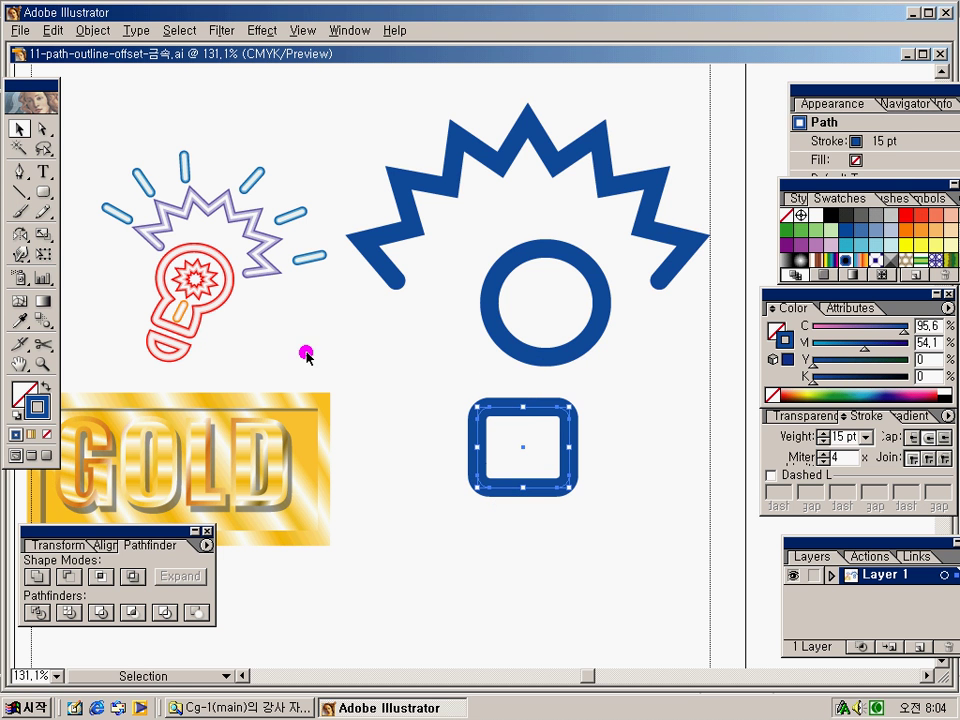
# Scale the rounded rectangle's upper anchor points inward so the shape tapers toward the top.
pyautogui.click(42, 128)
pyautogui.moveTo(439, 369); pyautogui.dragTo(630, 440)
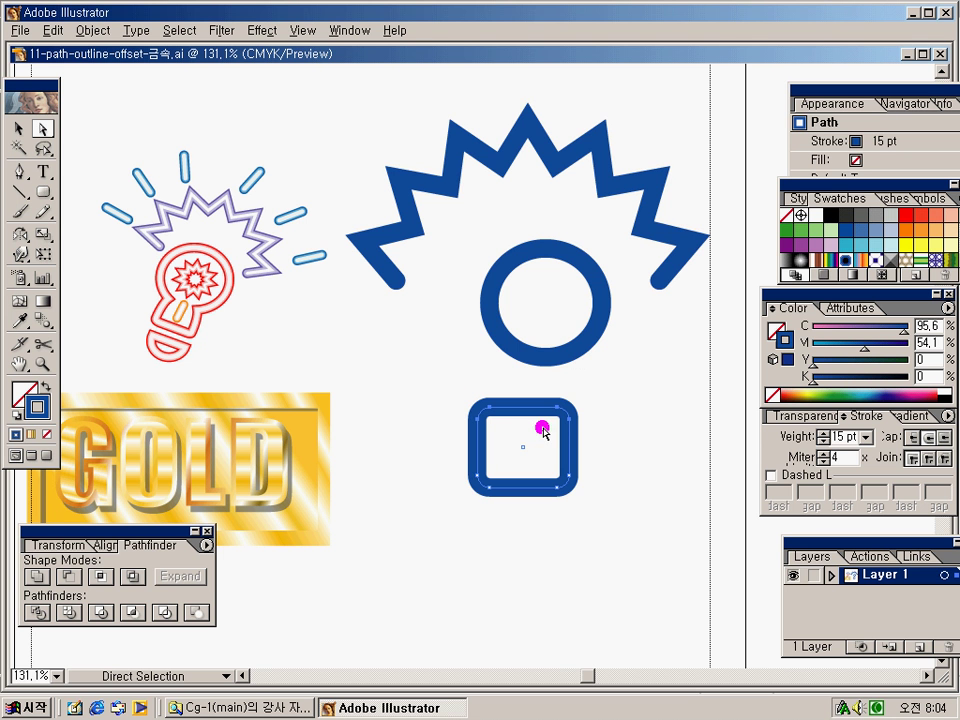
pyautogui.click(614, 432)
pyautogui.moveTo(450, 392); pyautogui.dragTo(559, 413)
pyautogui.click(43, 233)
# Move the circle down over the top of the tapered base and enlarge it slightly.
pyautogui.click(24, 129)
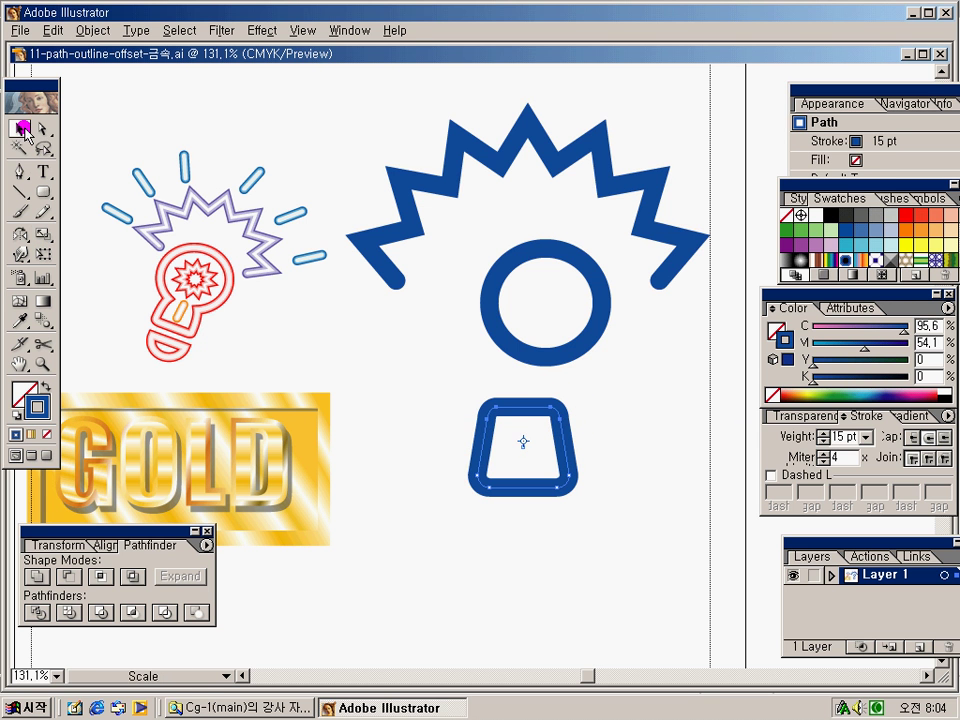
pyautogui.click(540, 364)
pyautogui.click(541, 358)
pyautogui.moveTo(541, 358); pyautogui.dragTo(518, 421)
pyautogui.moveTo(578, 313)
pyautogui.mouseDown()
pyautogui.moveTo(636, 279)
pyautogui.moveTo(575, 316)
pyautogui.mouseUp()
pyautogui.click(626, 398)
pyautogui.moveTo(645, 351); pyautogui.dragTo(590, 428)
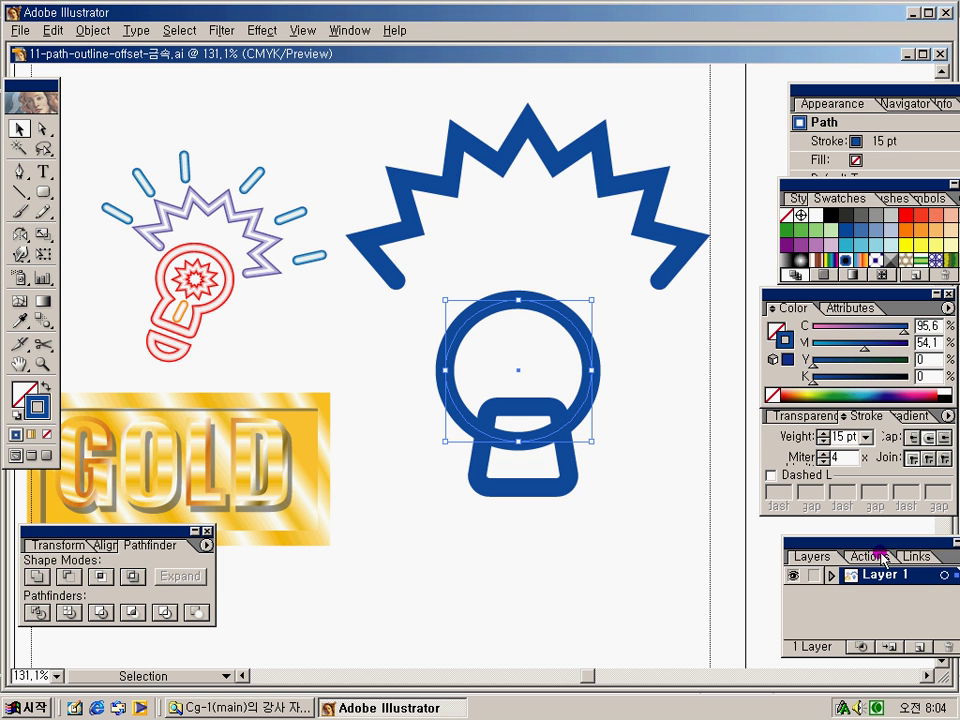
# Align the circle and the tapered base on their horizontal centers, and deselect them.
pyautogui.click(80, 576)
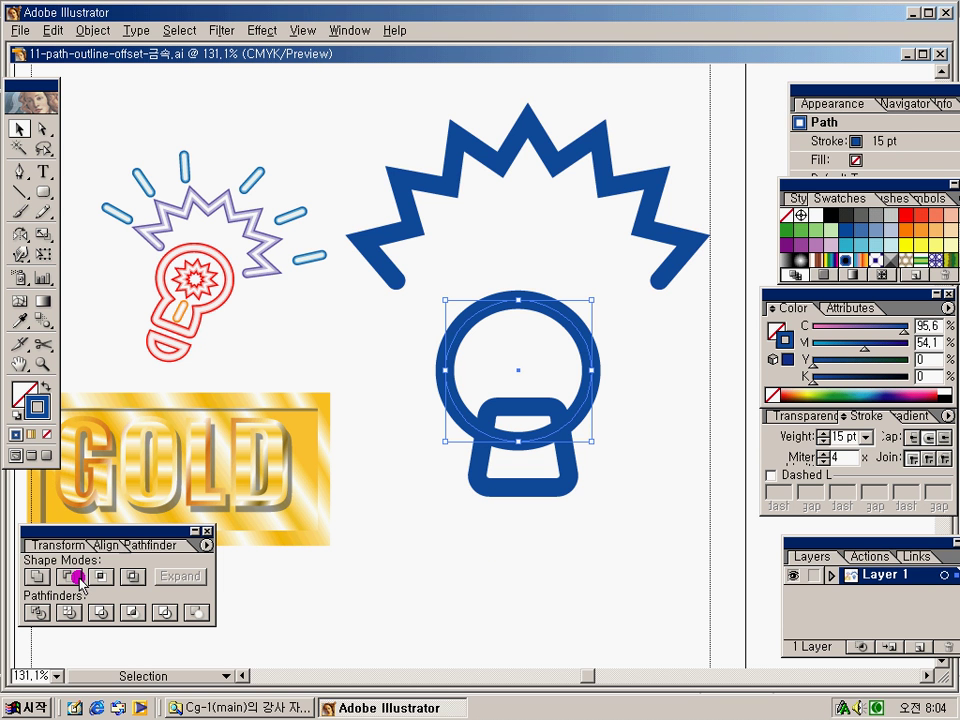
pyautogui.click(106, 546)
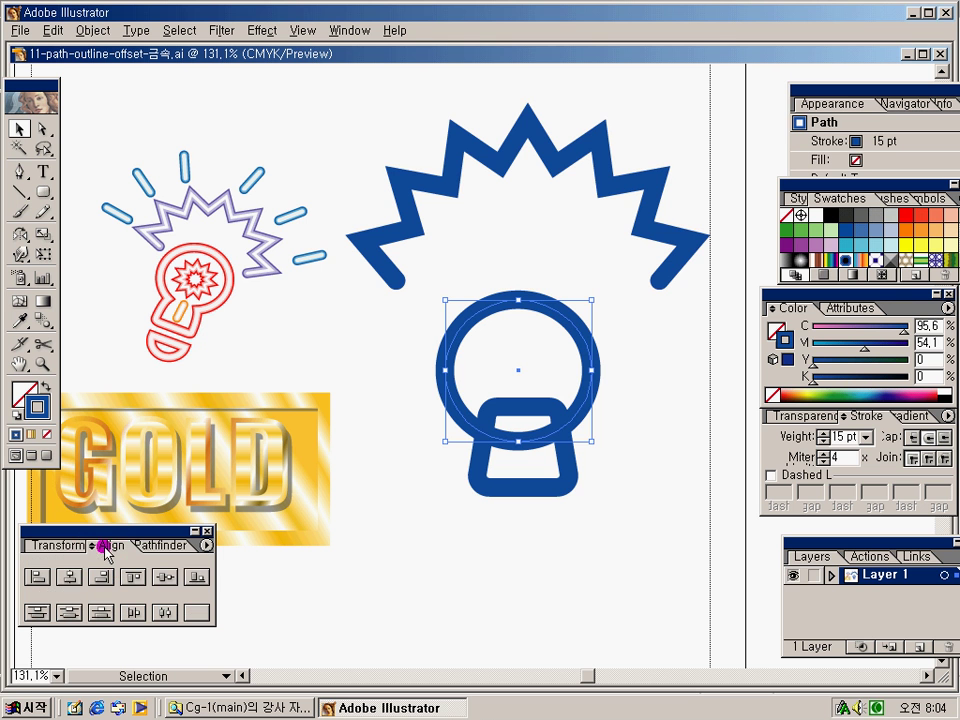
pyautogui.click(67, 577)
pyautogui.click(439, 553)
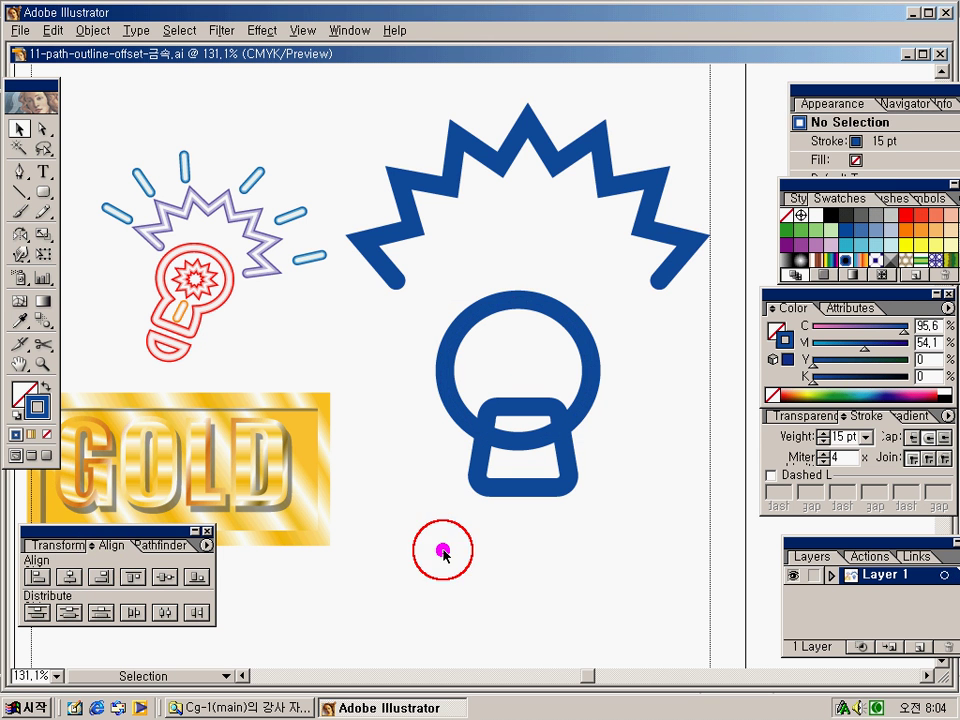
pyautogui.moveTo(520, 455); pyautogui.dragTo(424, 546)
pyautogui.click(60, 577)
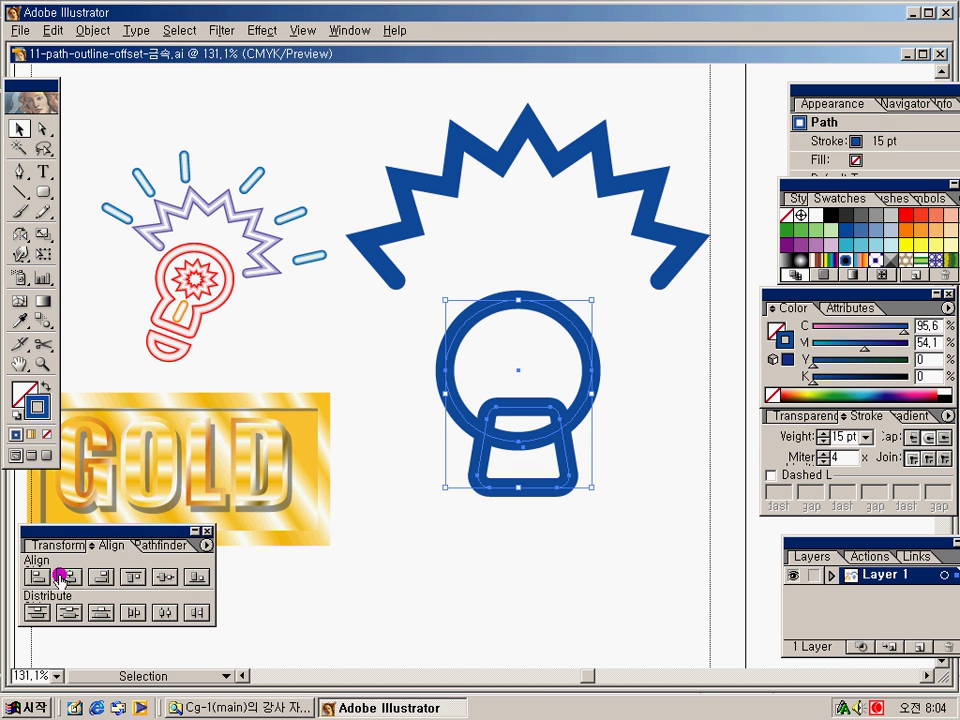
pyautogui.click(525, 553)
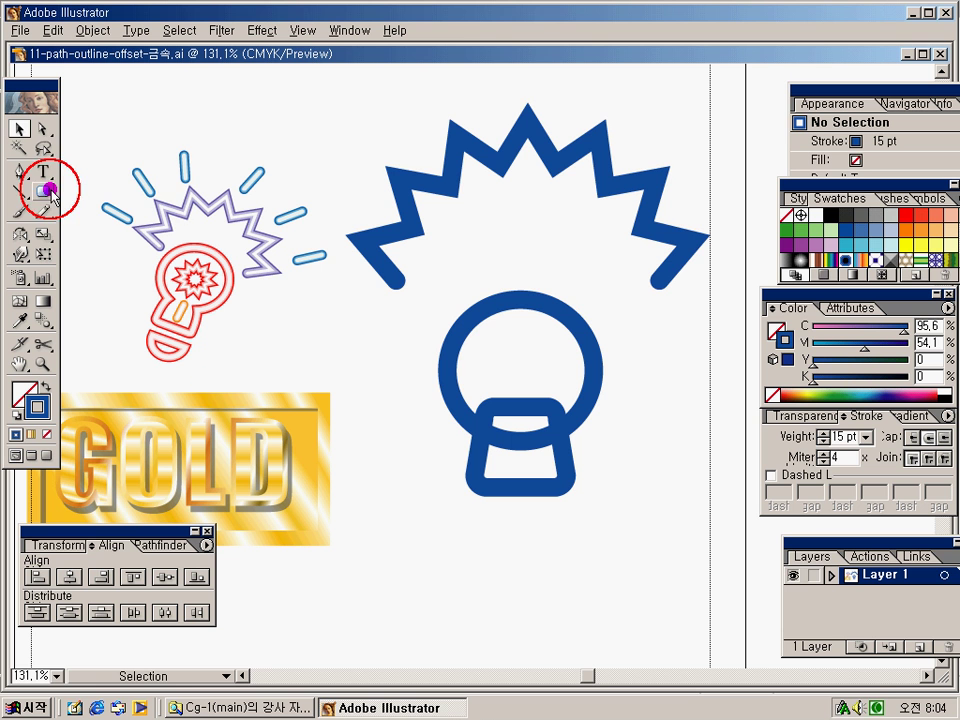
# Draw a small circle below the tapered base and delete its upper anchor point, leaving the lower semicircle.
pyautogui.moveTo(43, 191); pyautogui.dragTo(107, 193)
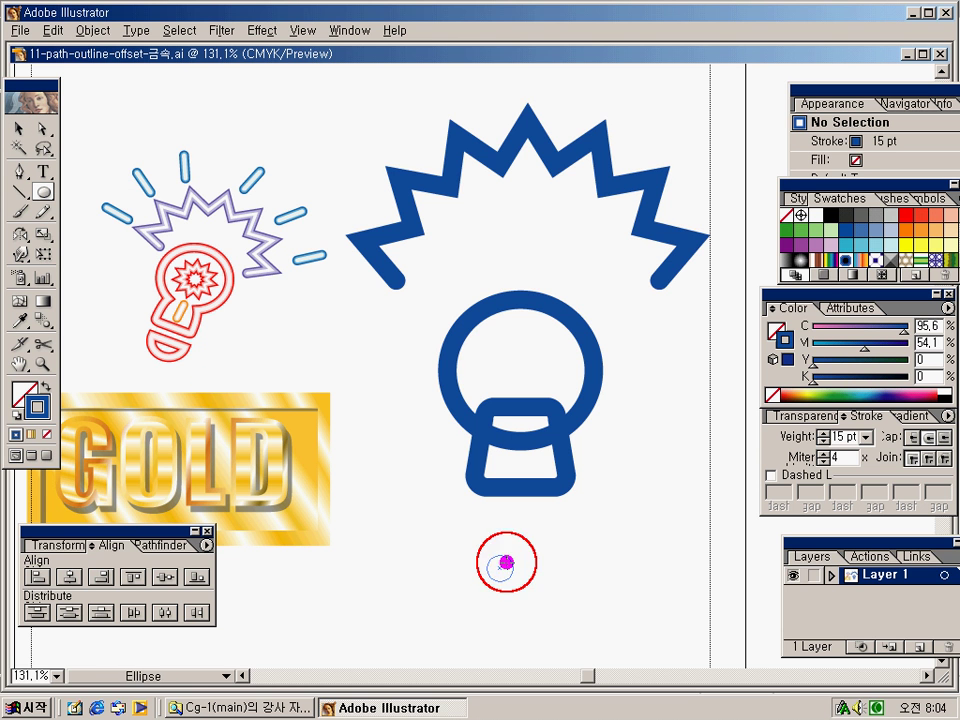
pyautogui.moveTo(527, 596); pyautogui.dragTo(564, 598)
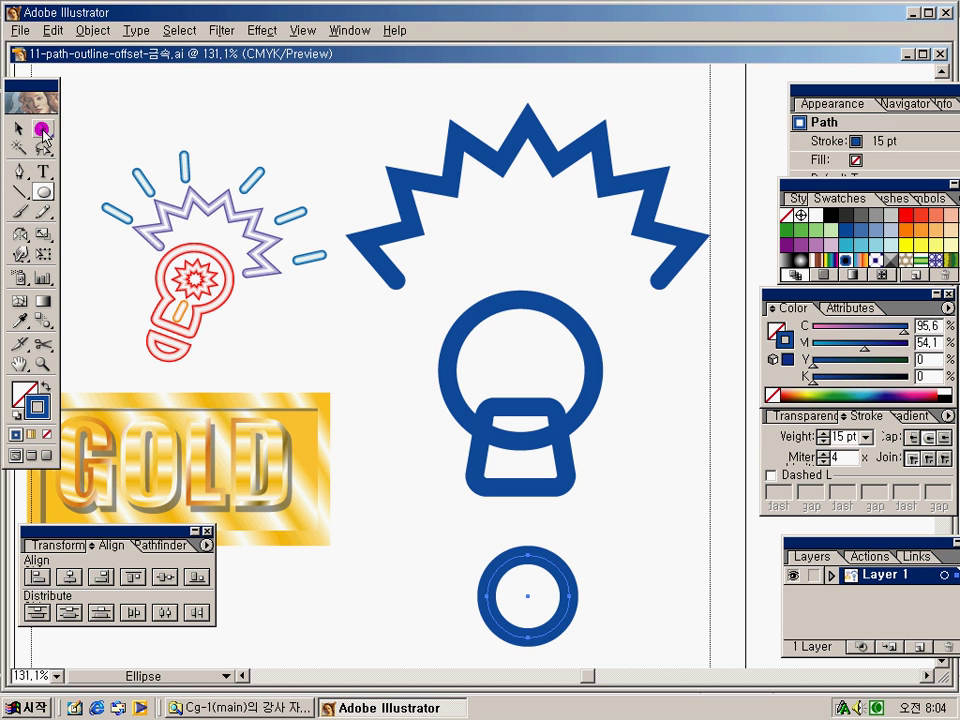
pyautogui.click(42, 129)
pyautogui.click(510, 534)
pyautogui.moveTo(552, 572); pyautogui.dragTo(560, 594)
pyautogui.press('Delete')
# Join the two open ends of the semicircle with a straight edge to close the shape.
pyautogui.moveTo(446, 564); pyautogui.dragTo(621, 643)
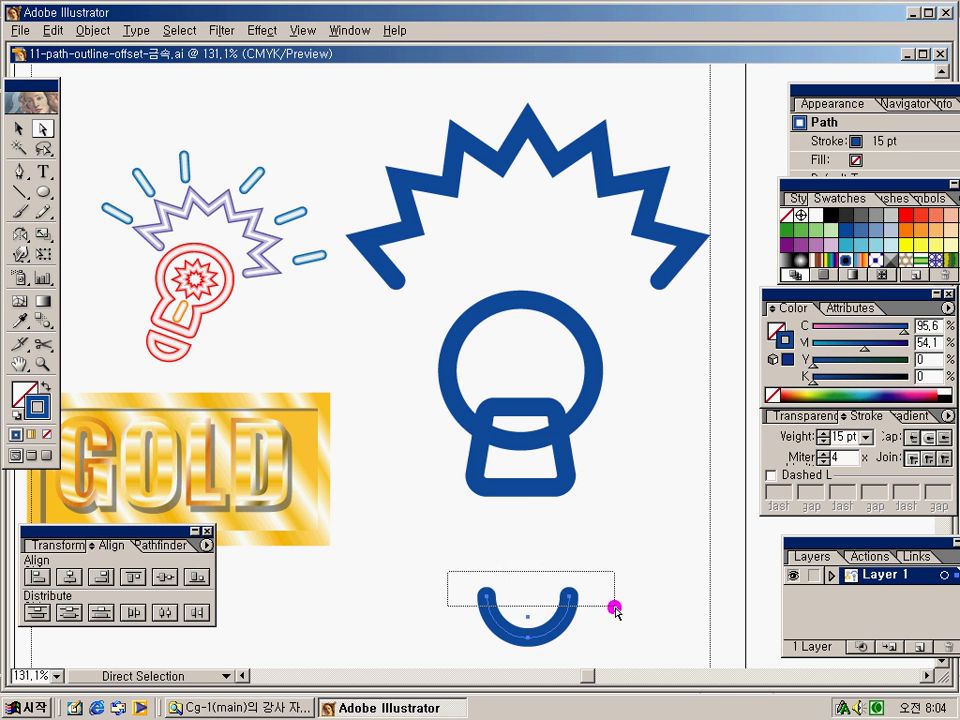
pyautogui.rightClick(573, 597)
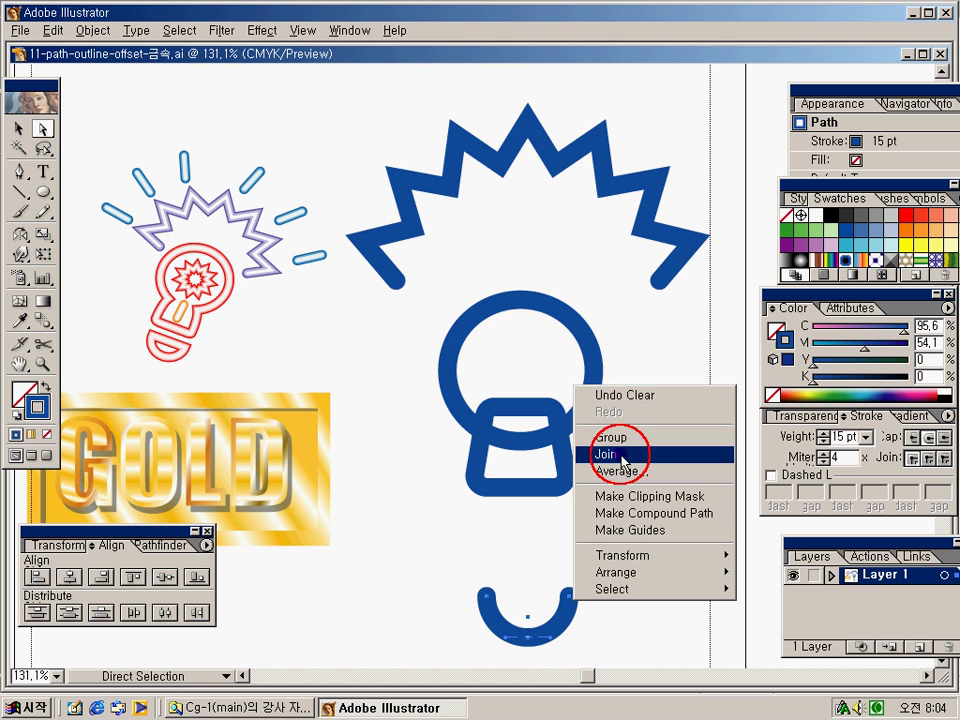
pyautogui.click(610, 454)
pyautogui.click(18, 128)
pyautogui.click(718, 574)
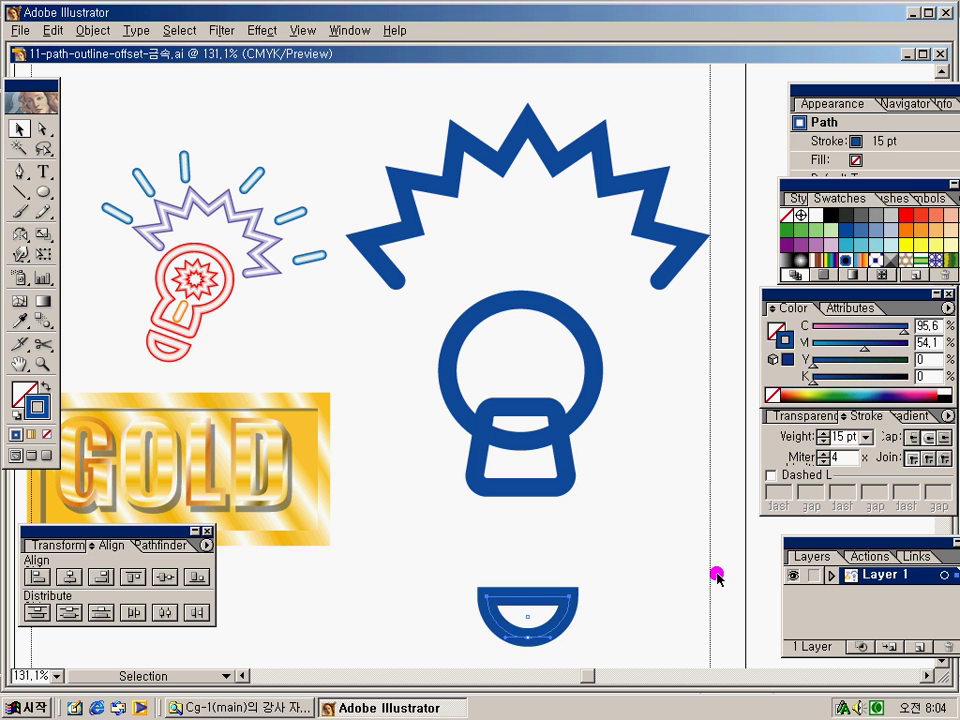
# Enlarge the closed half circle and move it up to just below the tapered base.
pyautogui.click(553, 608)
pyautogui.scroll(-1, 400, 671)
pyautogui.moveTo(486, 617); pyautogui.dragTo(444, 626)
pyautogui.moveTo(514, 578); pyautogui.dragTo(514, 505)
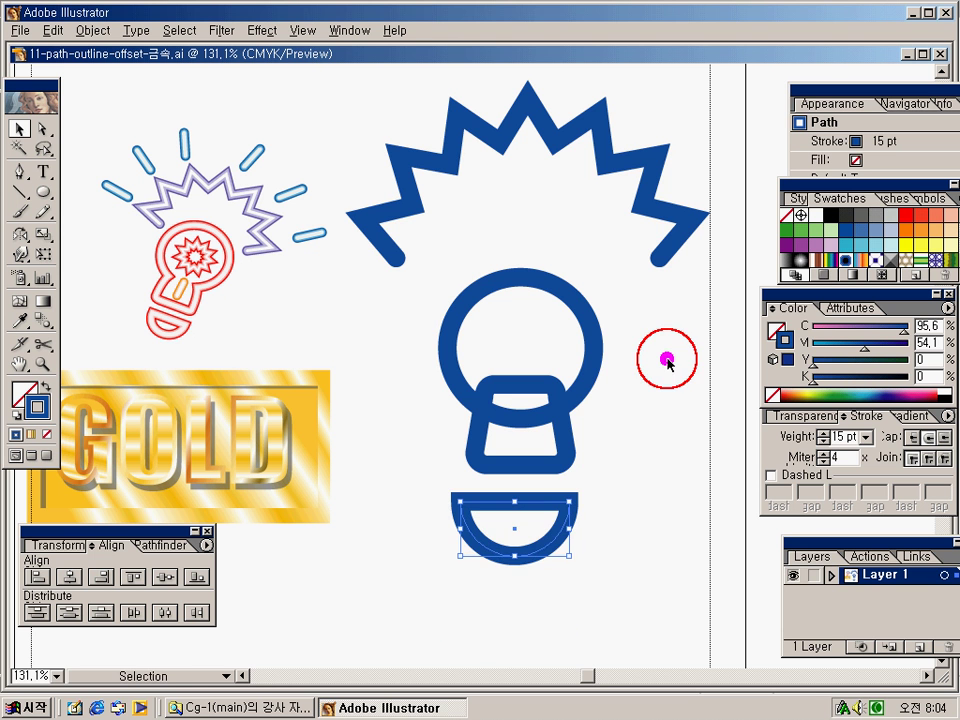
# Unite the circle and the tapered base into a single bulb outline, expand the compound shape and deselect it.
pyautogui.moveTo(668, 360); pyautogui.dragTo(508, 446)
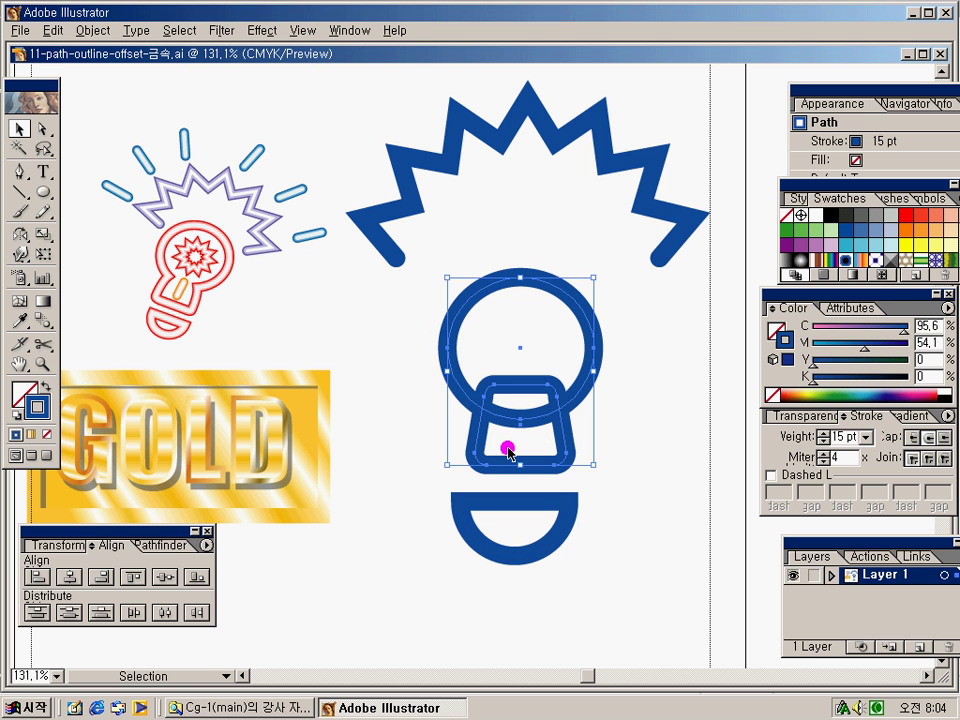
pyautogui.click(155, 546)
pyautogui.click(37, 577)
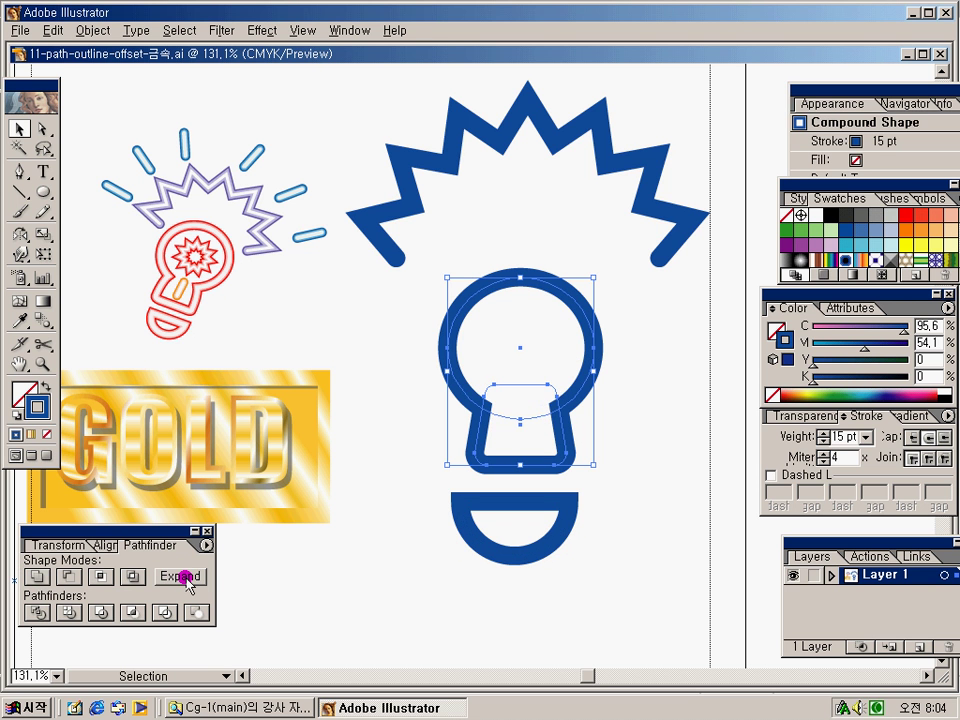
pyautogui.click(182, 576)
pyautogui.click(384, 572)
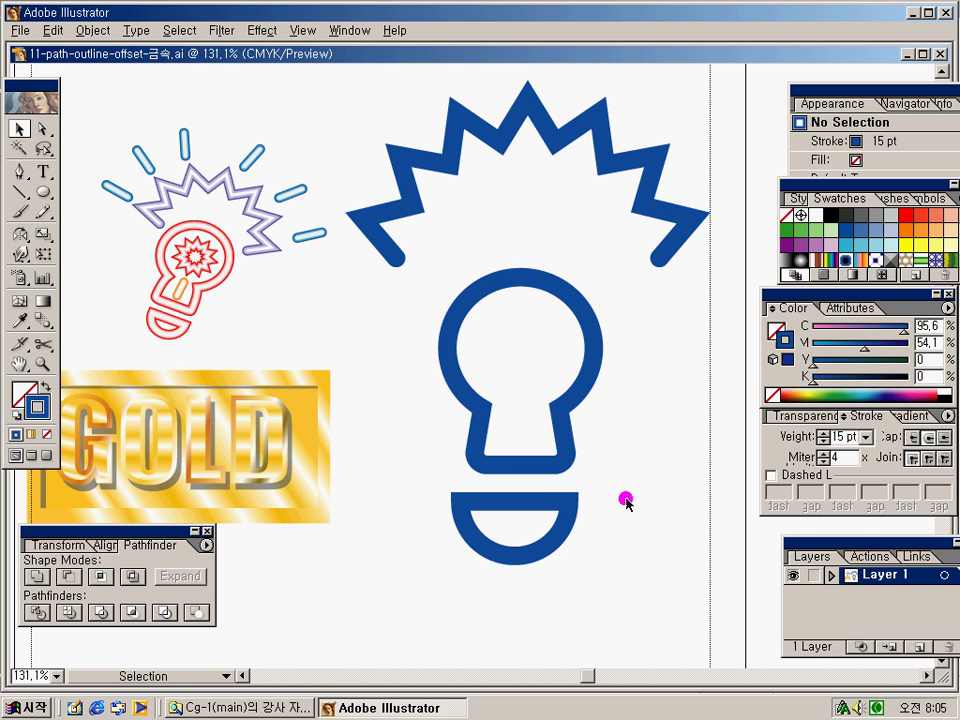
# Enlarge the bulb outline and move it up toward the zigzag rays, and move the half circle up beneath it.
pyautogui.click(540, 467)
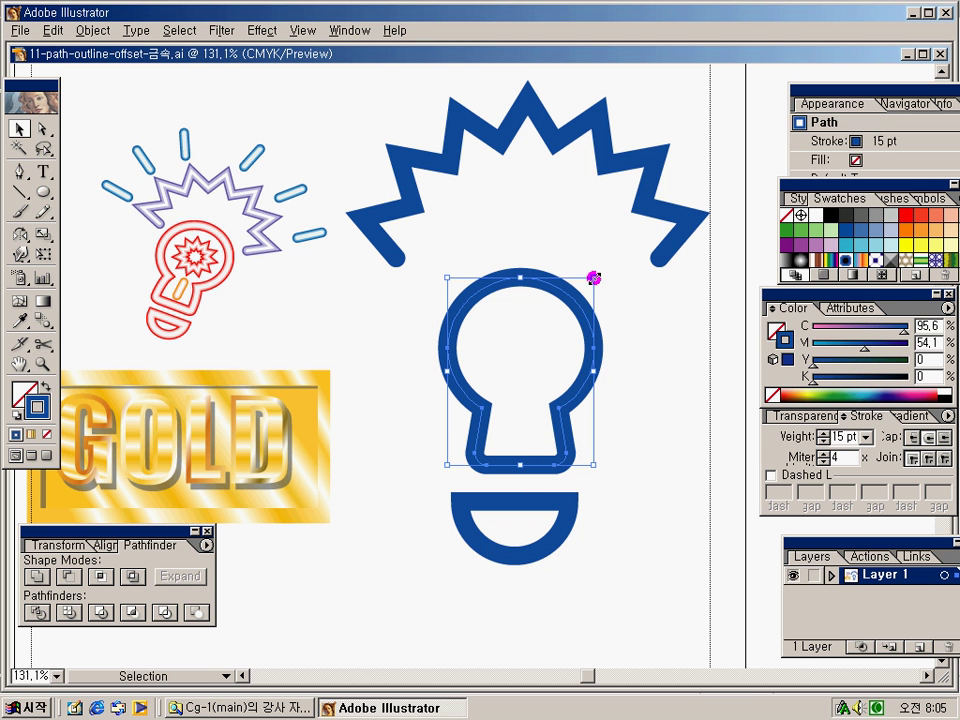
pyautogui.moveTo(593, 277); pyautogui.dragTo(583, 234)
pyautogui.click(584, 270)
pyautogui.click(539, 505)
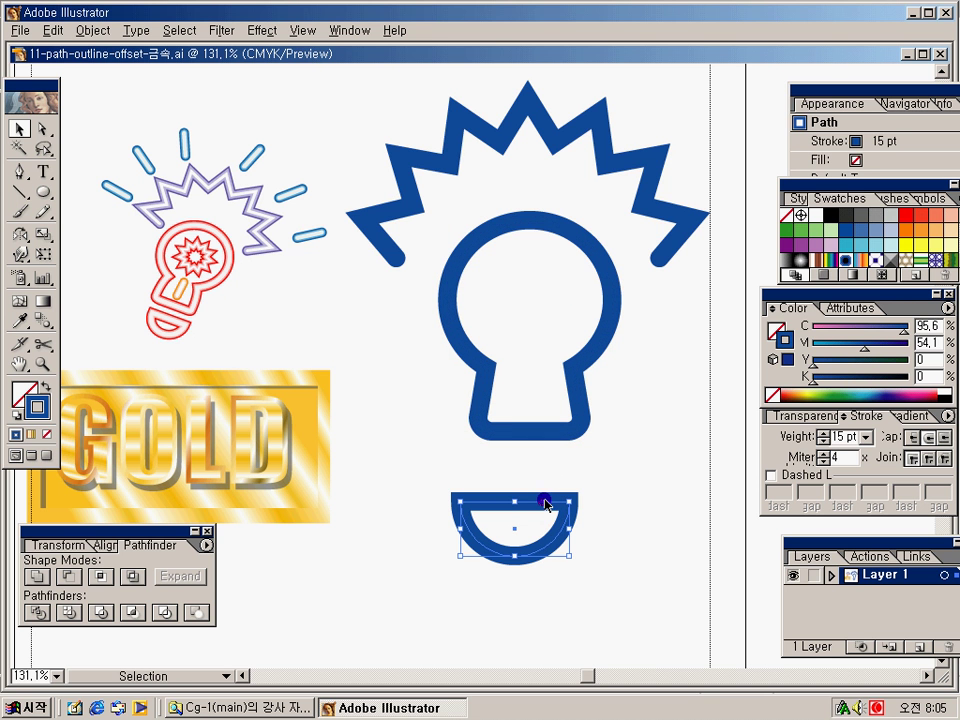
pyautogui.moveTo(527, 508); pyautogui.dragTo(554, 481)
# Draw a short diagonal line to the left of the zigzag as a separate ray and nudge it up and left.
pyautogui.click(19, 191)
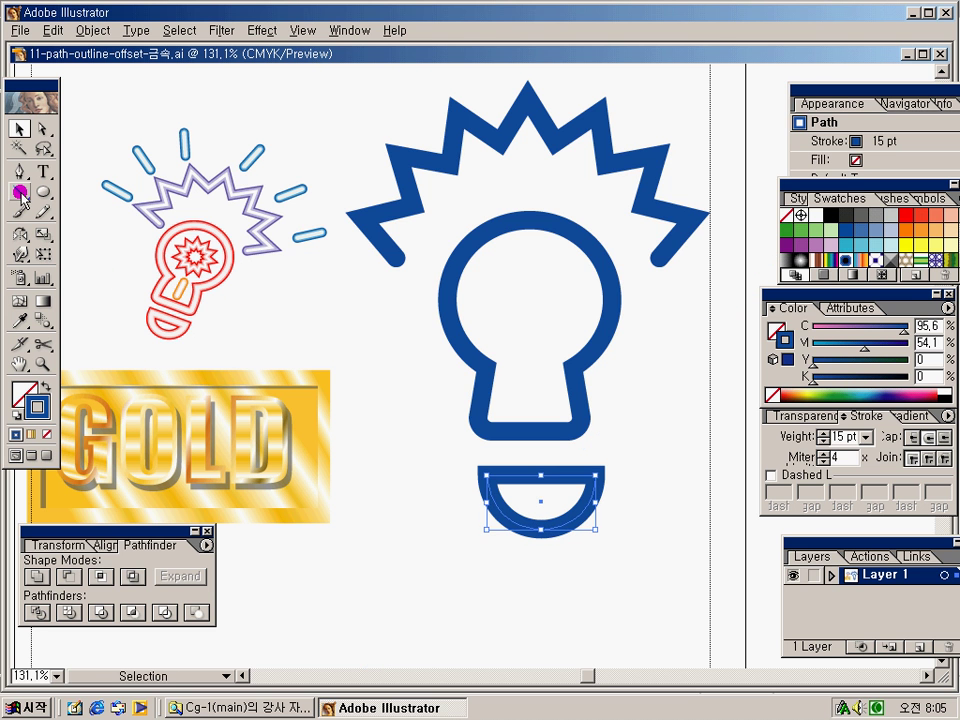
pyautogui.moveTo(339, 201); pyautogui.dragTo(285, 166)
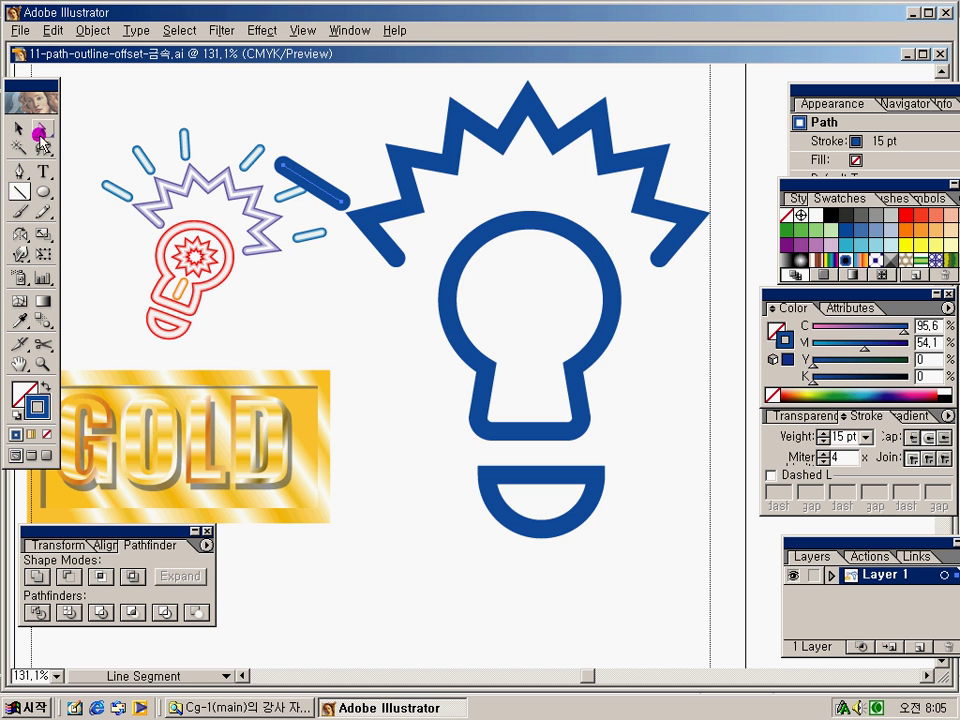
pyautogui.click(19, 129)
pyautogui.moveTo(322, 204)
pyautogui.mouseDown()
pyautogui.moveTo(326, 132)
pyautogui.moveTo(313, 196)
pyautogui.mouseUp()
pyautogui.click(334, 213)
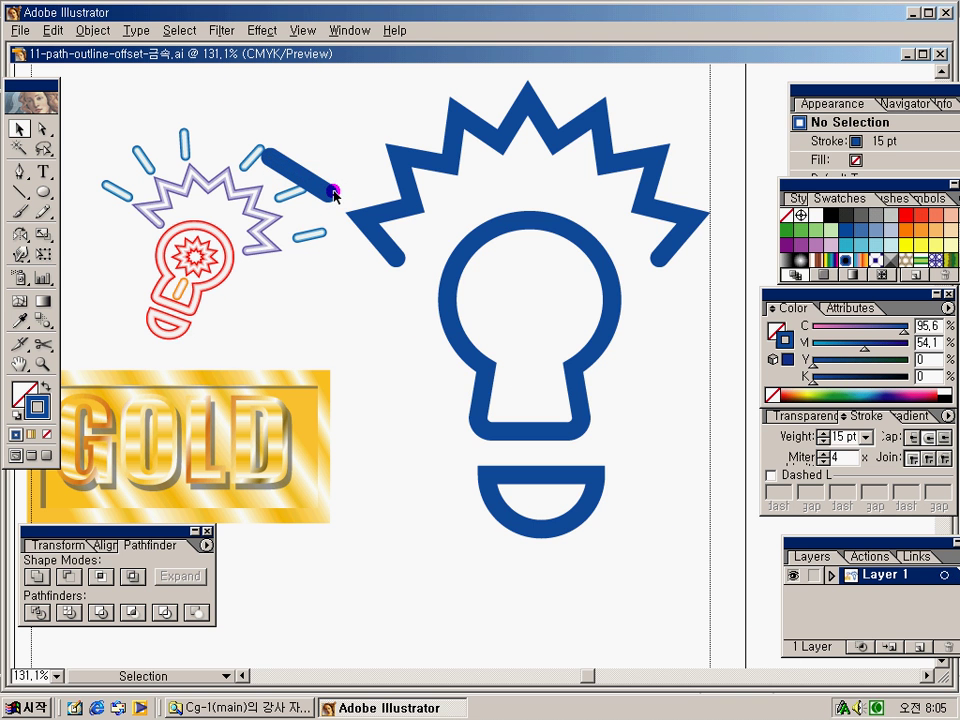
# Convert the strokes of the short ray, zigzag, bulb and half circle to outlines, and check the paths in Outline view.
pyautogui.click(318, 186)
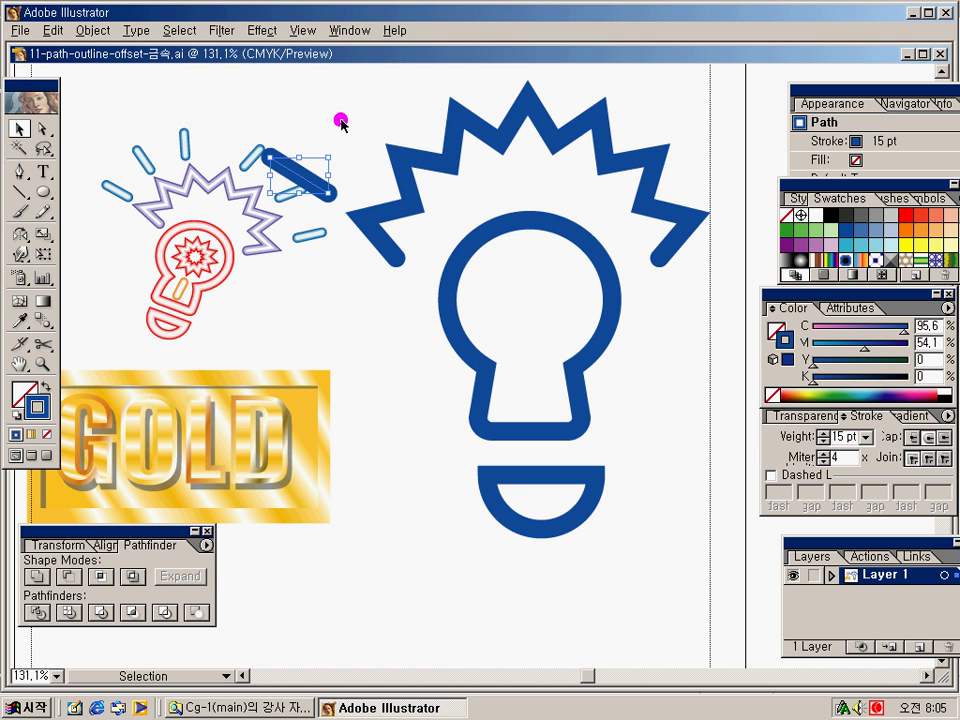
pyautogui.moveTo(495, 291); pyautogui.dragTo(664, 553)
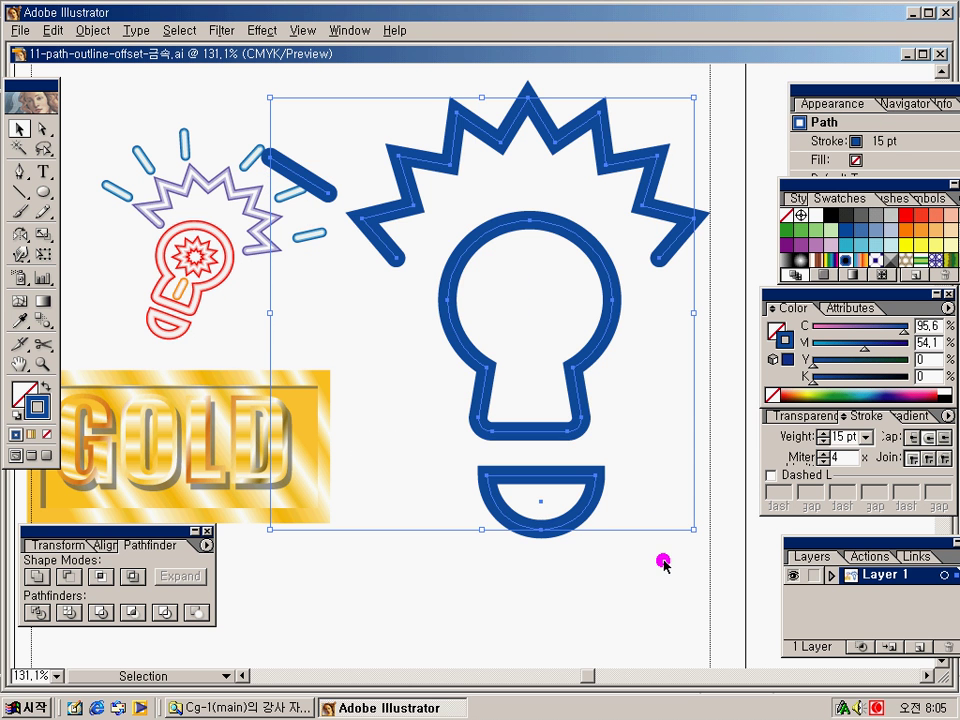
pyautogui.hotkey('ctrl', 'y')
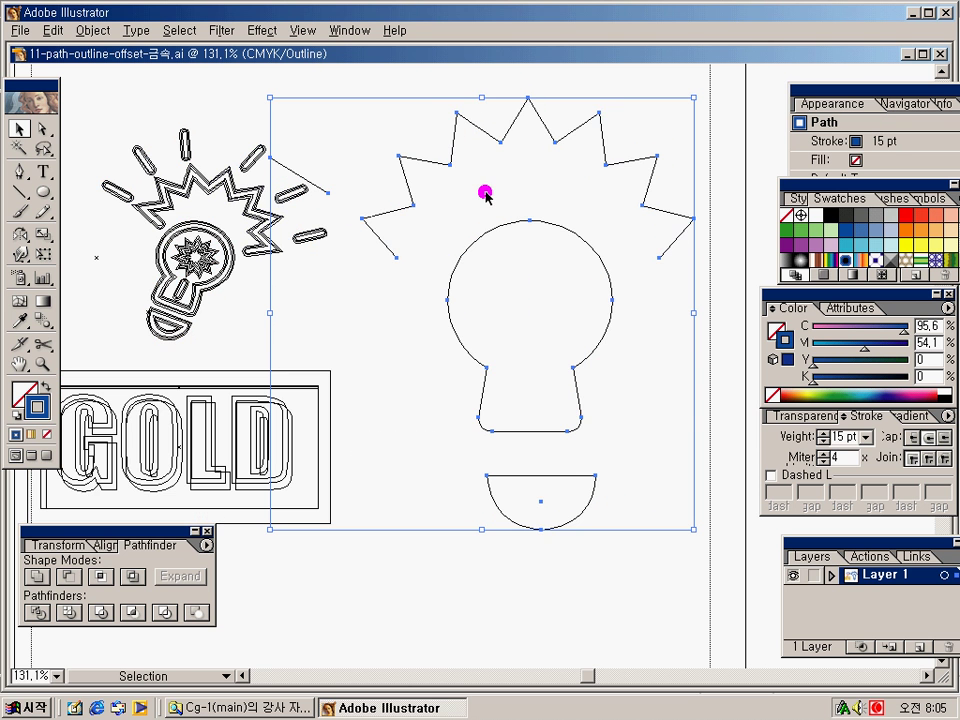
pyautogui.hotkey('ctrl', 'y')
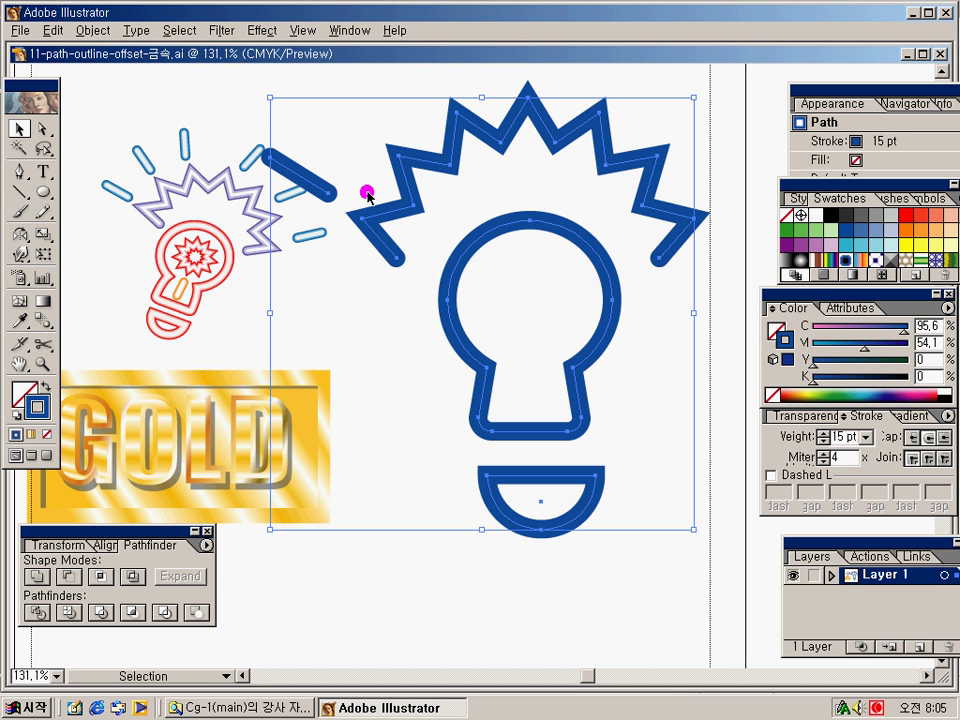
pyautogui.click(93, 31)
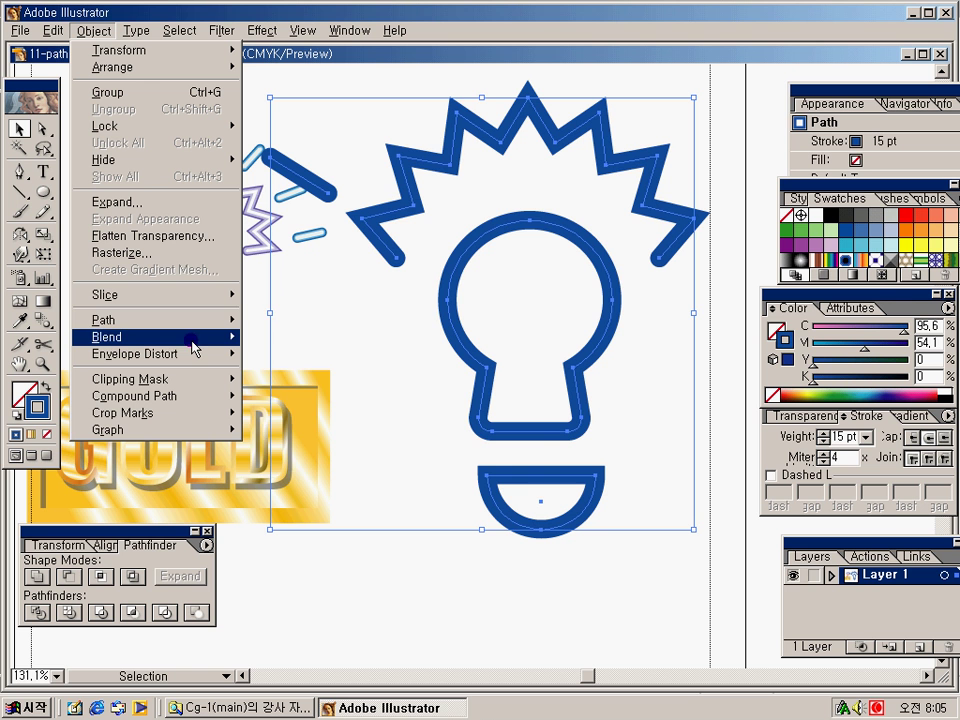
pyautogui.moveTo(190, 320)
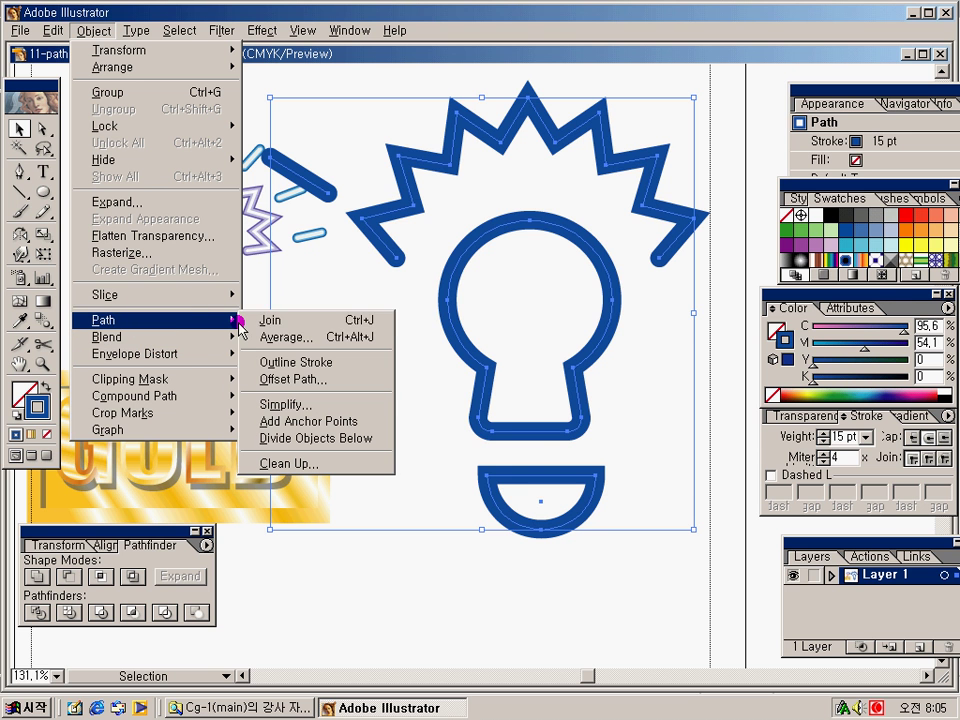
pyautogui.click(324, 364)
pyautogui.click(654, 426)
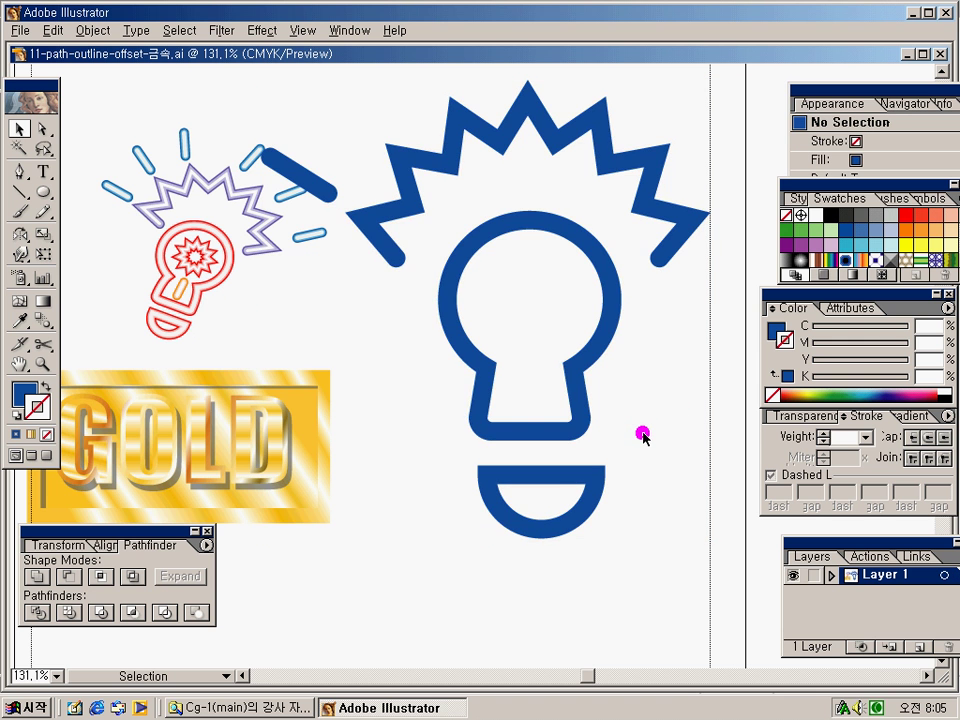
pyautogui.hotkey('ctrl', 'y')
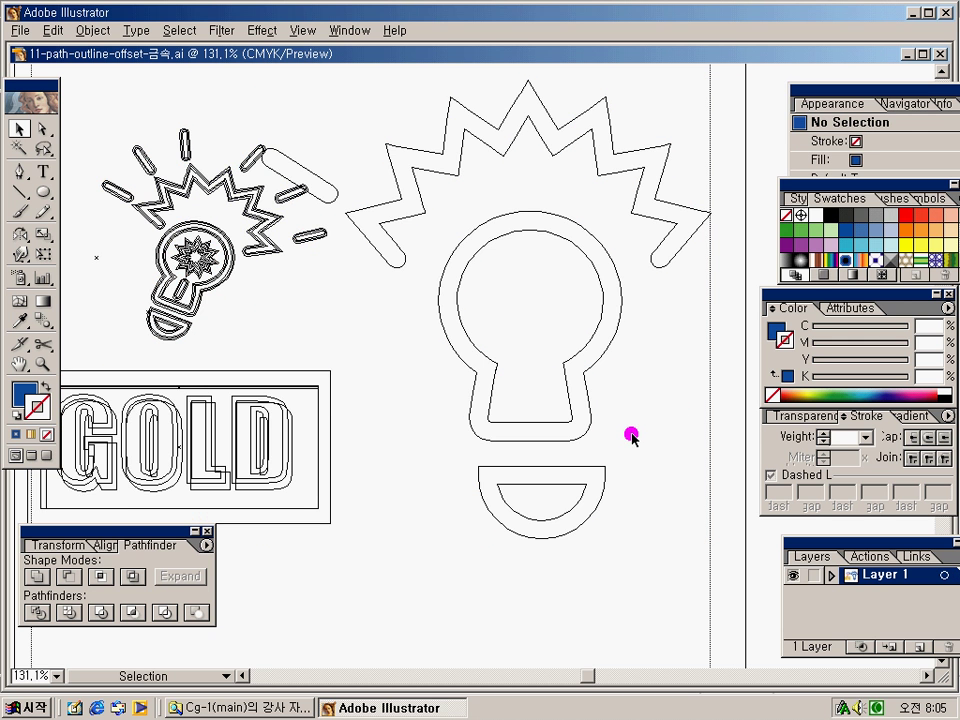
# Move the short ray slightly down, and scale all the outlined shapes of the new bulb artwork down together.
pyautogui.click(321, 199)
pyautogui.click(336, 197)
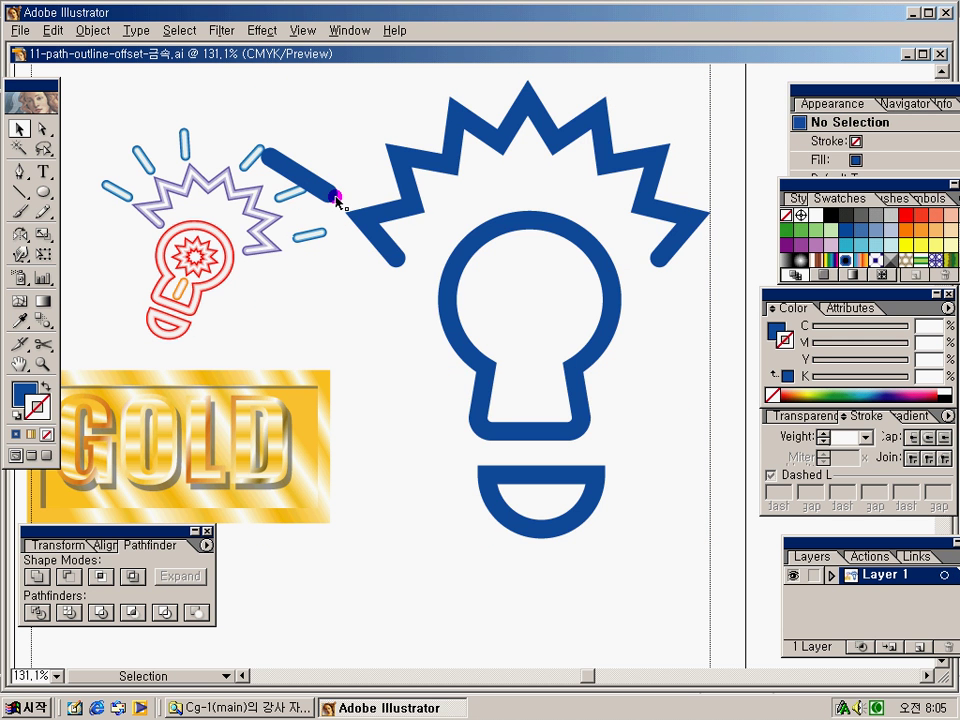
pyautogui.click(330, 195)
pyautogui.moveTo(328, 192); pyautogui.dragTo(327, 207)
pyautogui.click(368, 278)
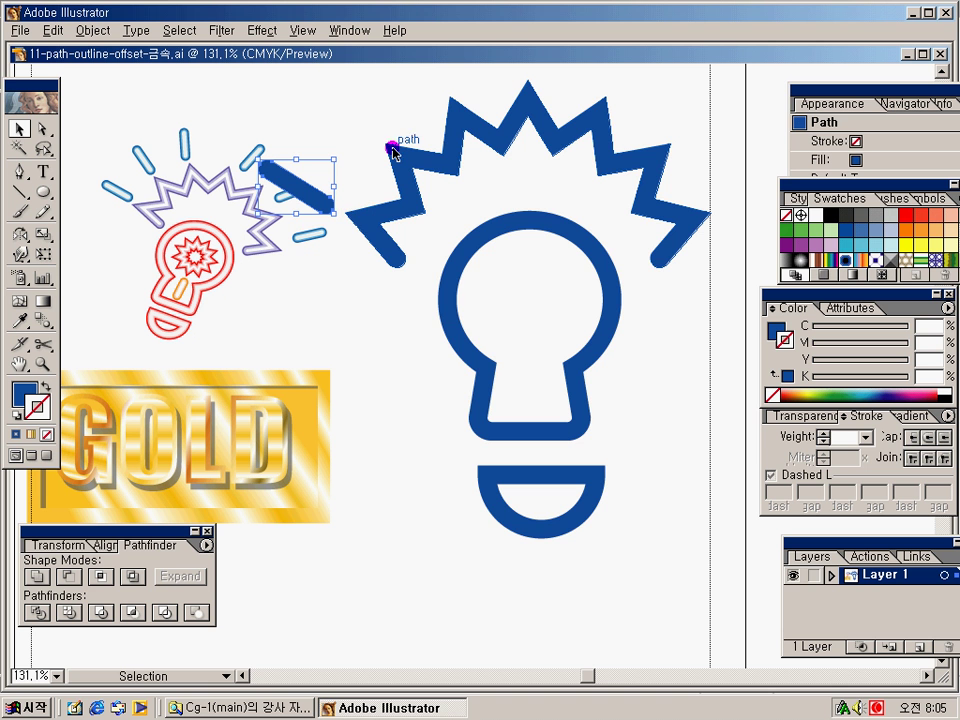
pyautogui.moveTo(386, 81)
pyautogui.mouseDown()
pyautogui.moveTo(735, 506)
pyautogui.moveTo(722, 527)
pyautogui.moveTo(710, 538)
pyautogui.moveTo(548, 370)
pyautogui.mouseUp()
pyautogui.moveTo(358, 186)
pyautogui.mouseDown()
pyautogui.moveTo(347, 154)
pyautogui.moveTo(474, 206)
pyautogui.moveTo(422, 270)
pyautogui.mouseUp()
pyautogui.click(422, 270)
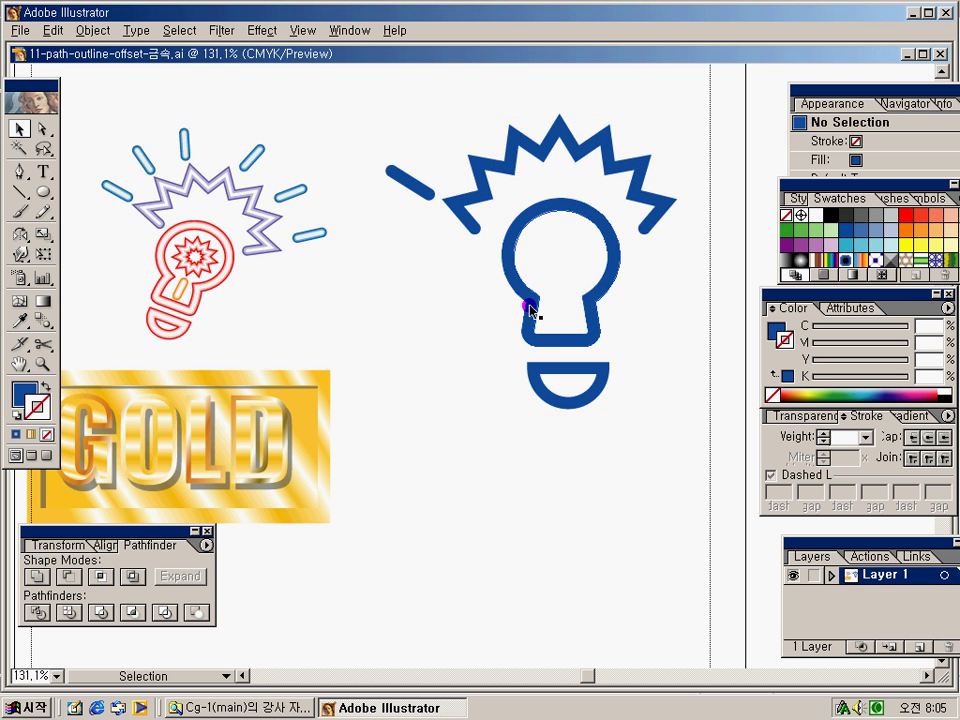
pyautogui.hotkey('ctrl', 'y')
pyautogui.hotkey('ctrl', 'y')
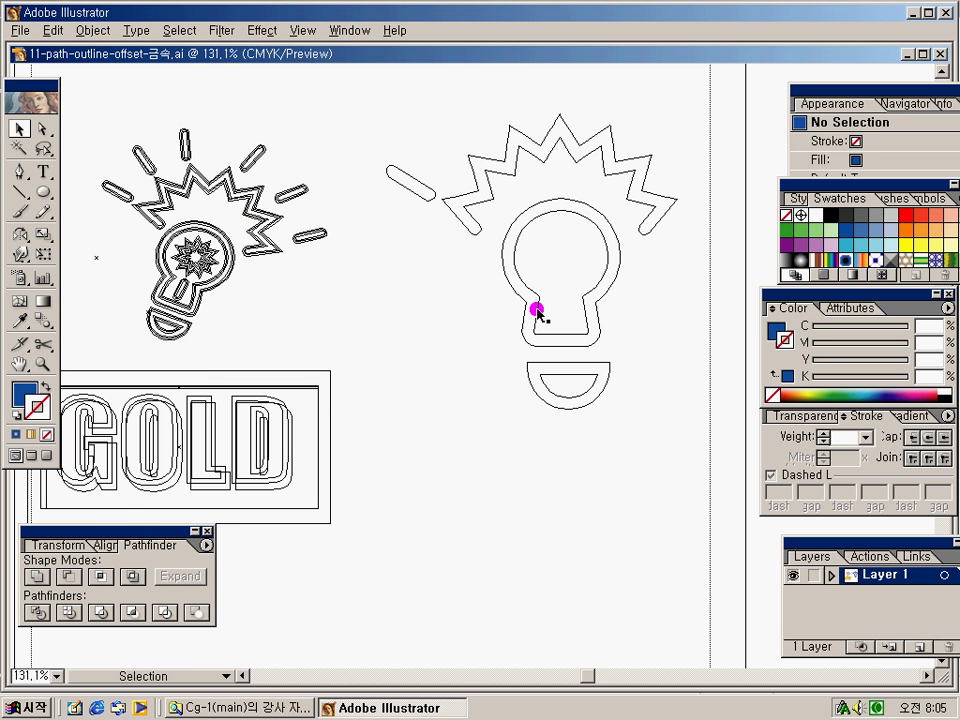
# Move the bulb up closer to the zigzag, and move the half circle up to follow beneath it.
pyautogui.click(533, 312)
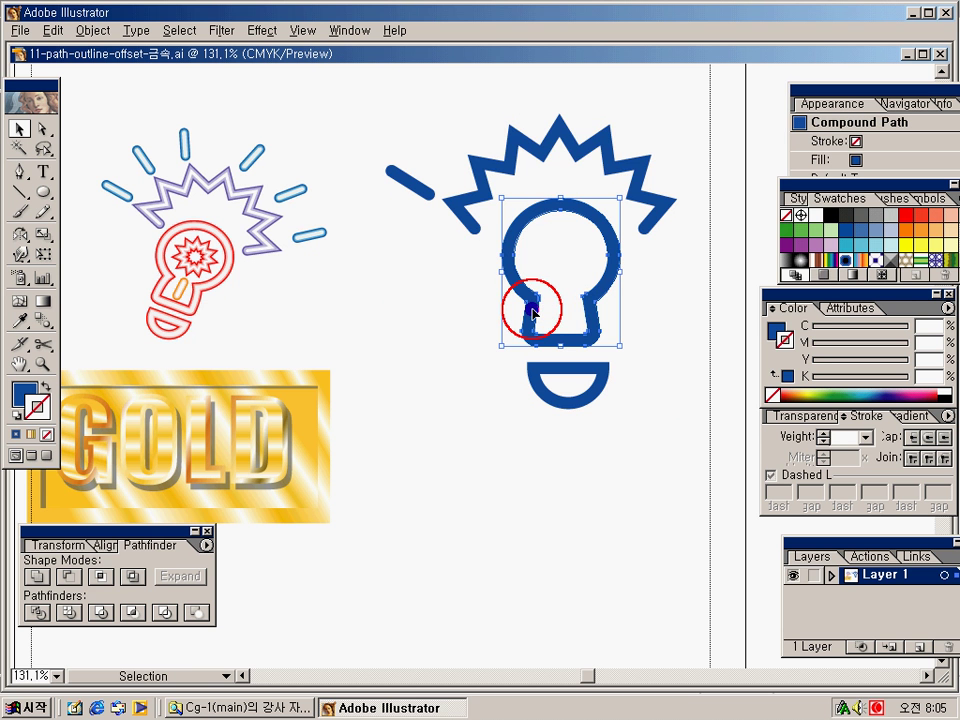
pyautogui.moveTo(533, 312)
pyautogui.mouseDown()
pyautogui.moveTo(529, 285)
pyautogui.moveTo(533, 312)
pyautogui.mouseUp()
pyautogui.click(534, 369)
pyautogui.moveTo(534, 369); pyautogui.dragTo(533, 352)
pyautogui.click(551, 418)
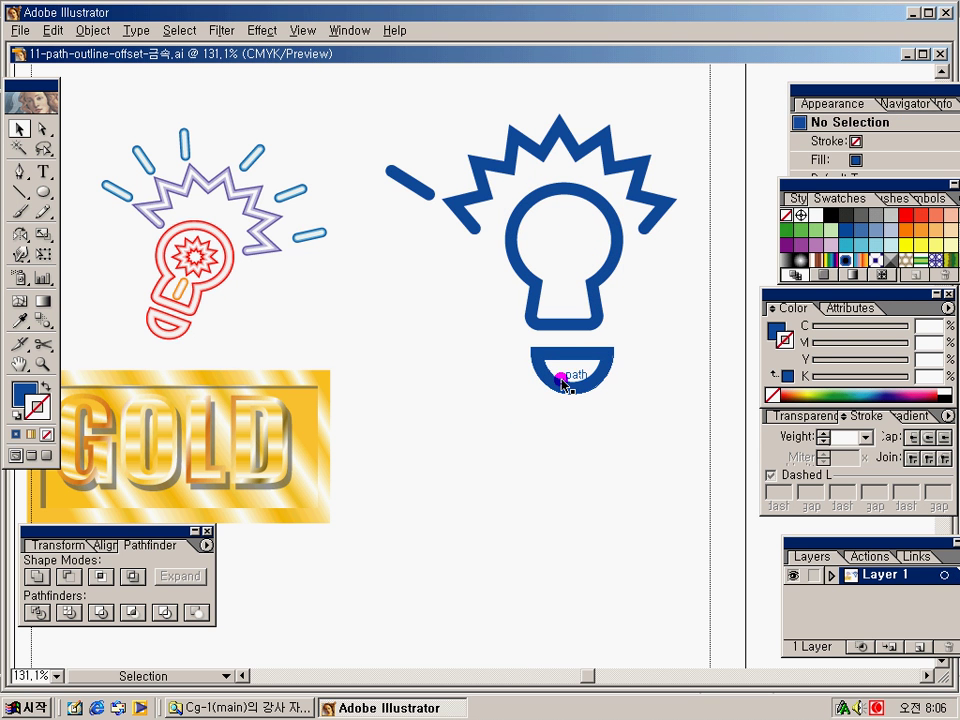
pyautogui.click(562, 381)
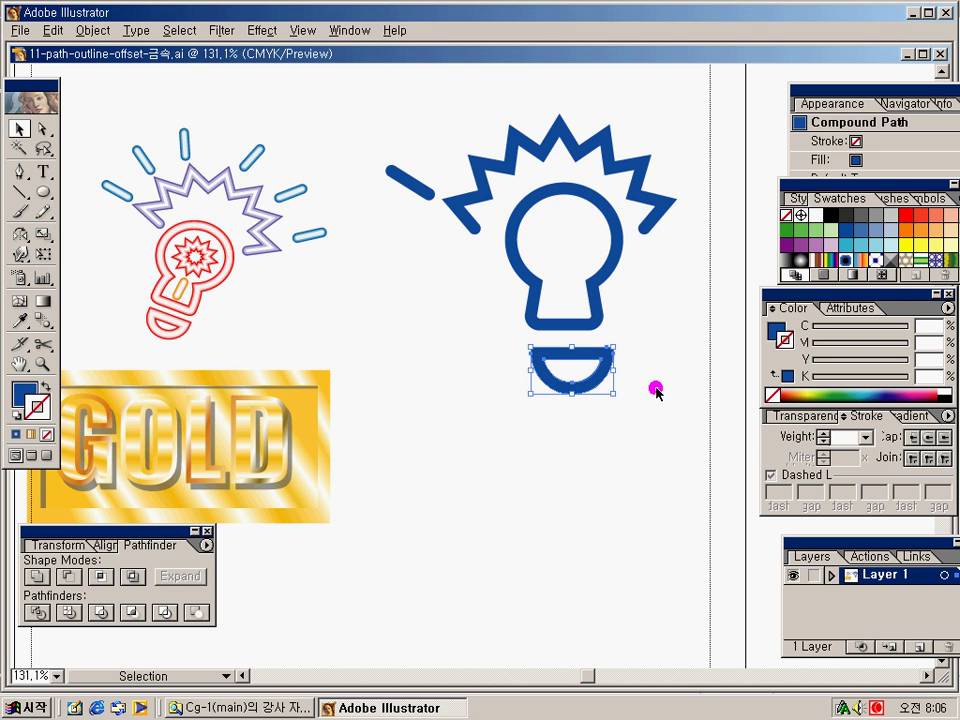
pyautogui.click(602, 422)
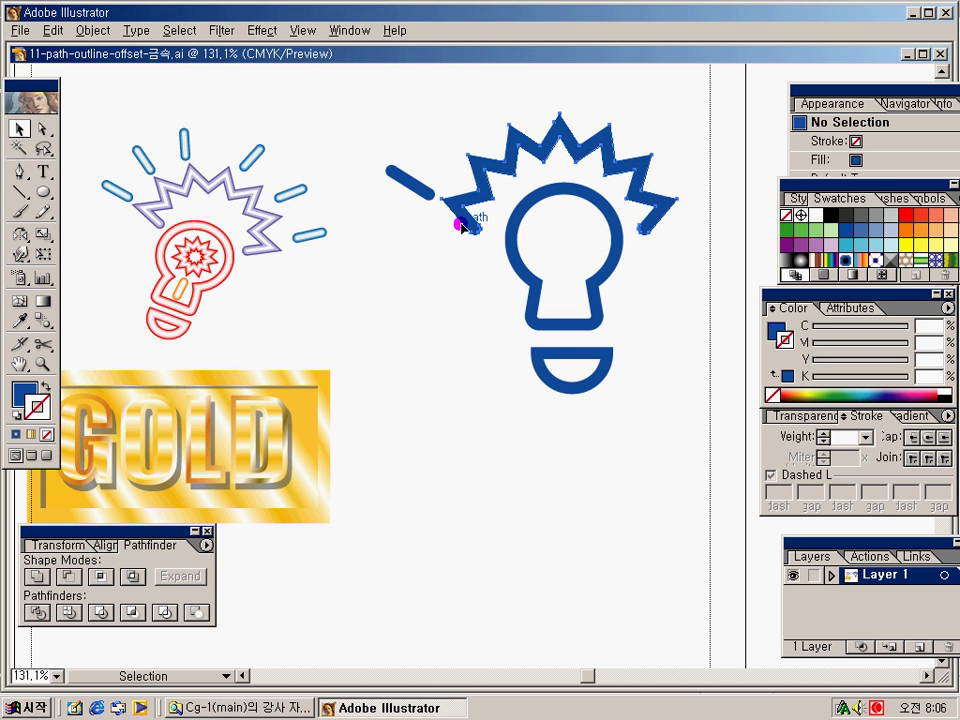
# Move the short ray up and left, farther from the zigzag, and deselect it.
pyautogui.click(411, 189)
pyautogui.moveTo(411, 189); pyautogui.dragTo(393, 173)
pyautogui.click(402, 219)
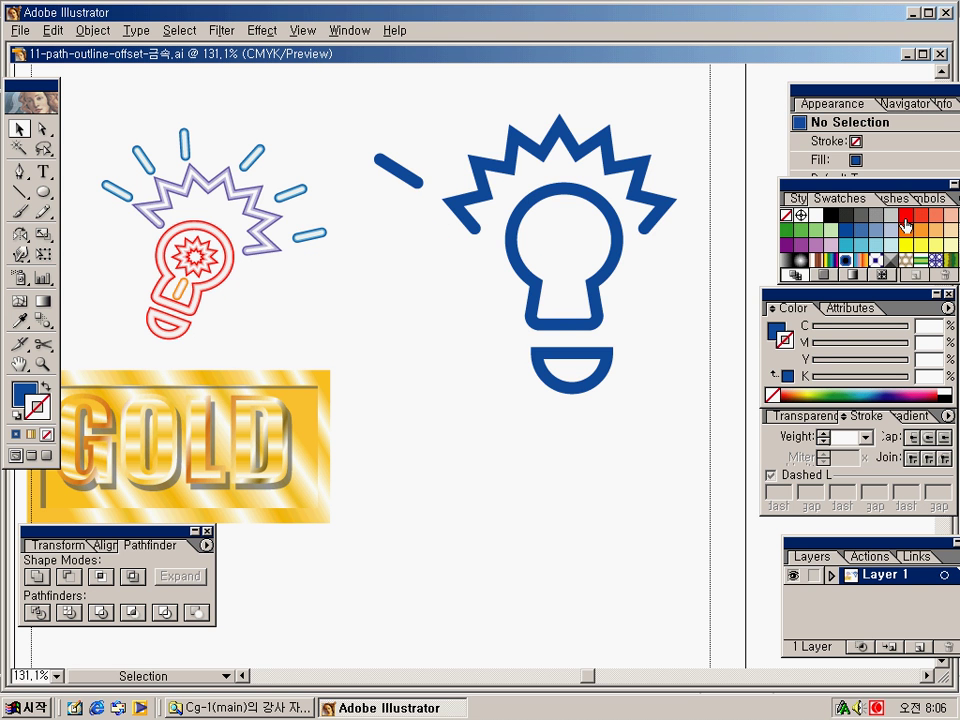
# Fill the bulb and the half circle with the red swatch (M 100, Y 100).
pyautogui.click(20, 390)
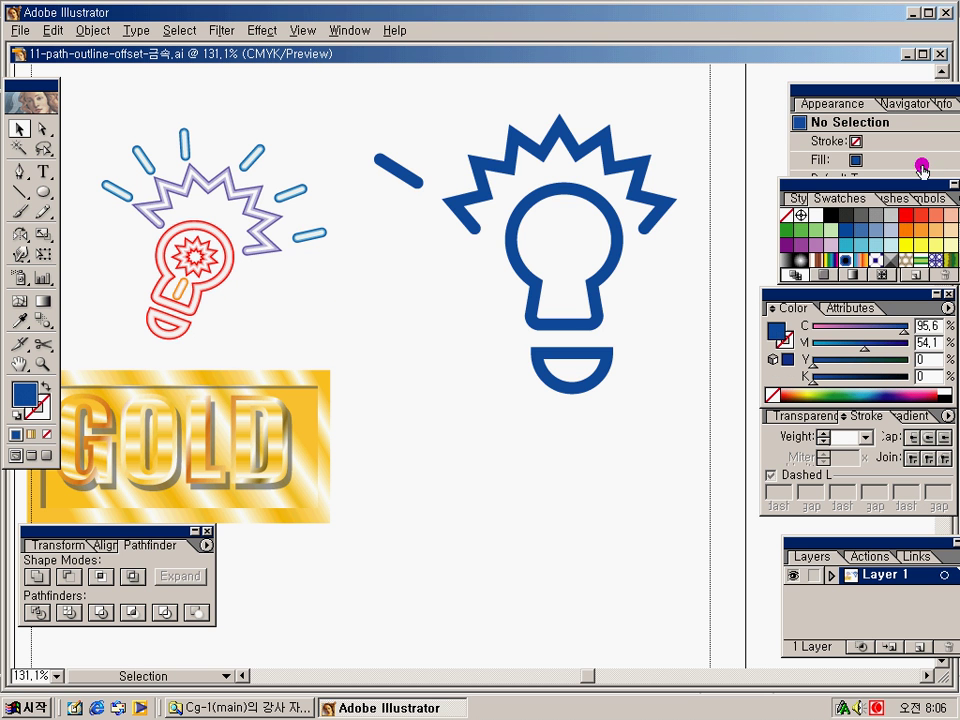
pyautogui.click(906, 215)
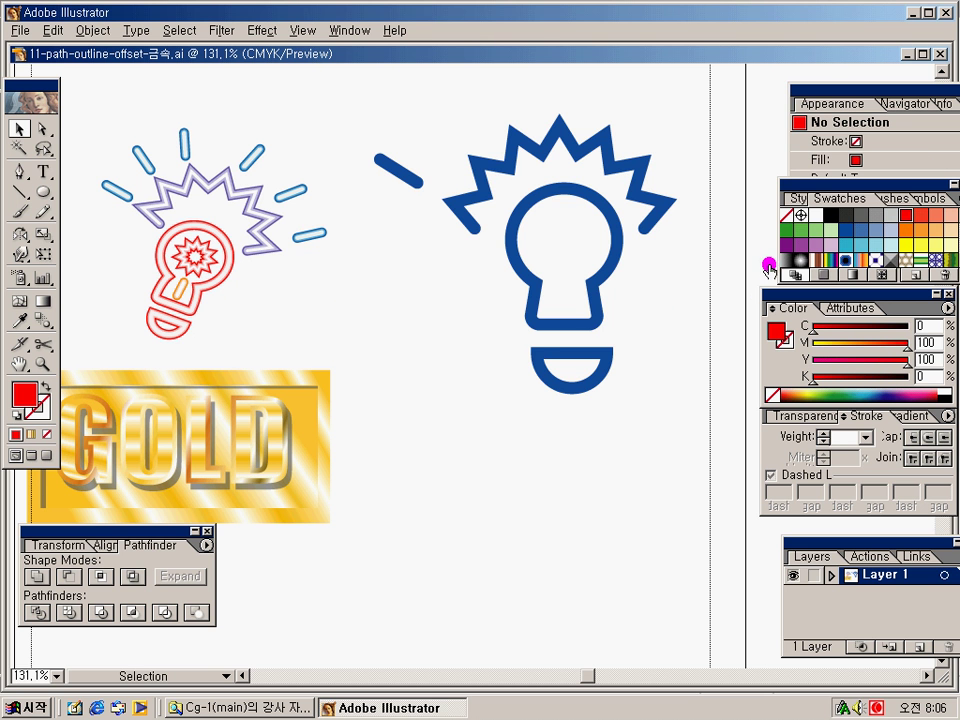
pyautogui.moveTo(628, 300); pyautogui.dragTo(521, 418)
pyautogui.click(906, 215)
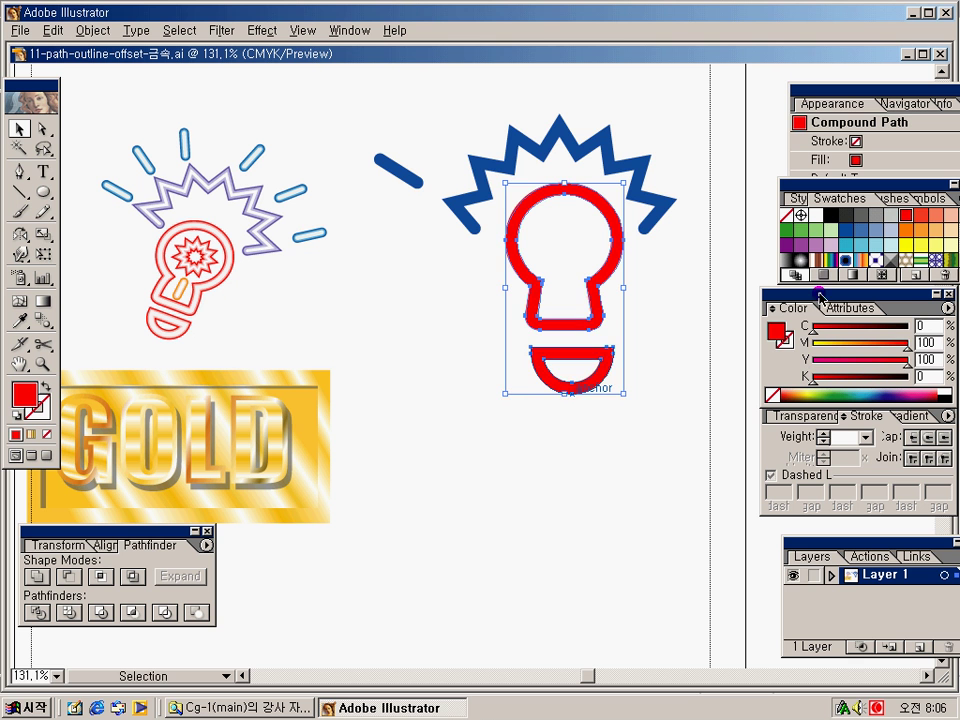
# Shift the red half circle slightly left so it sits centered under the bulb, and select both shapes together.
pyautogui.click(593, 371)
pyautogui.moveTo(583, 365); pyautogui.dragTo(574, 362)
pyautogui.moveTo(634, 300); pyautogui.dragTo(548, 396)
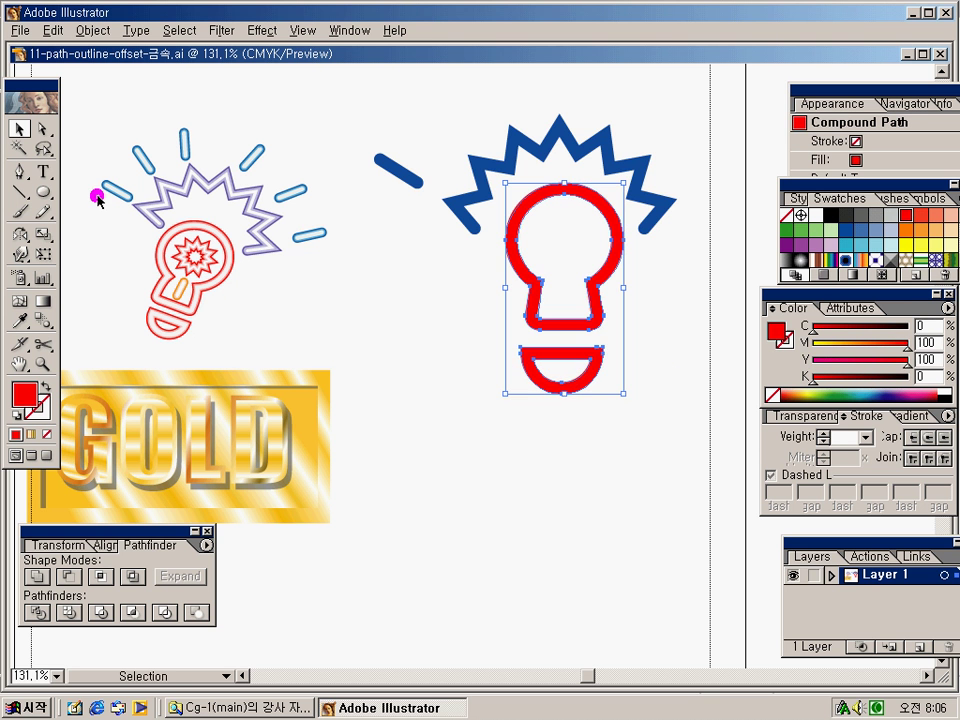
# Try an inward Offset Path of -1 mm on the red bulb and half circle.
pyautogui.click(96, 33)
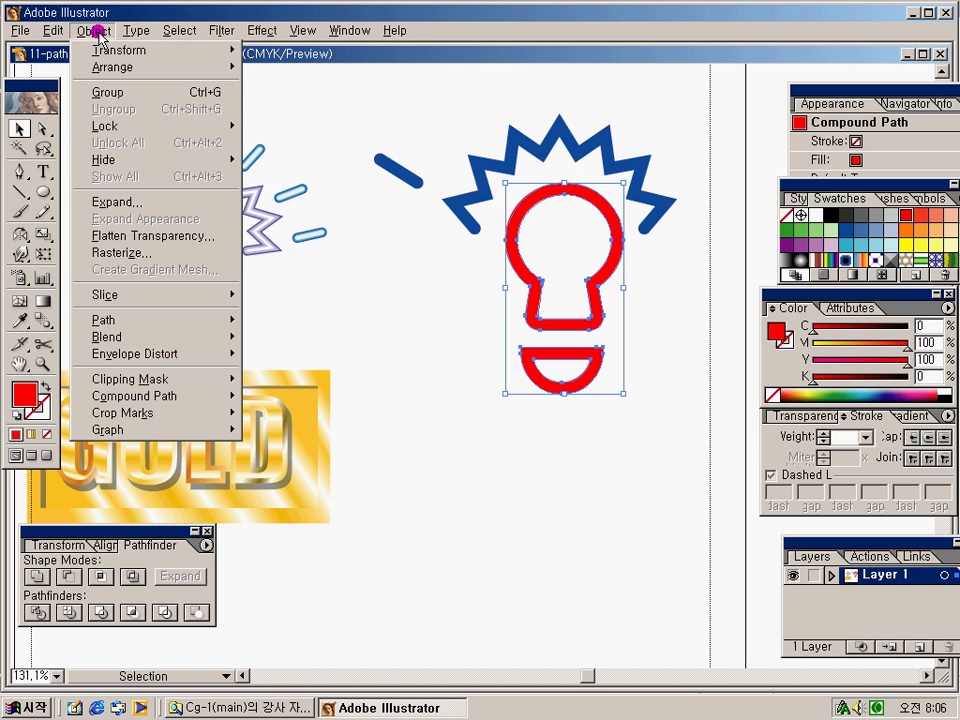
pyautogui.moveTo(120, 321)
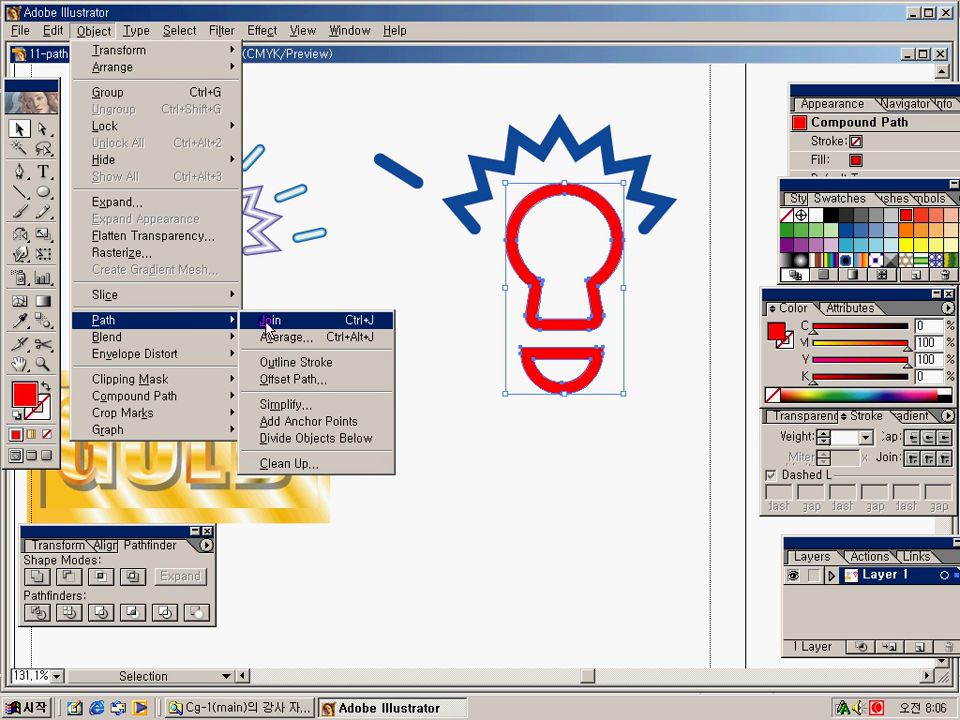
pyautogui.click(289, 380)
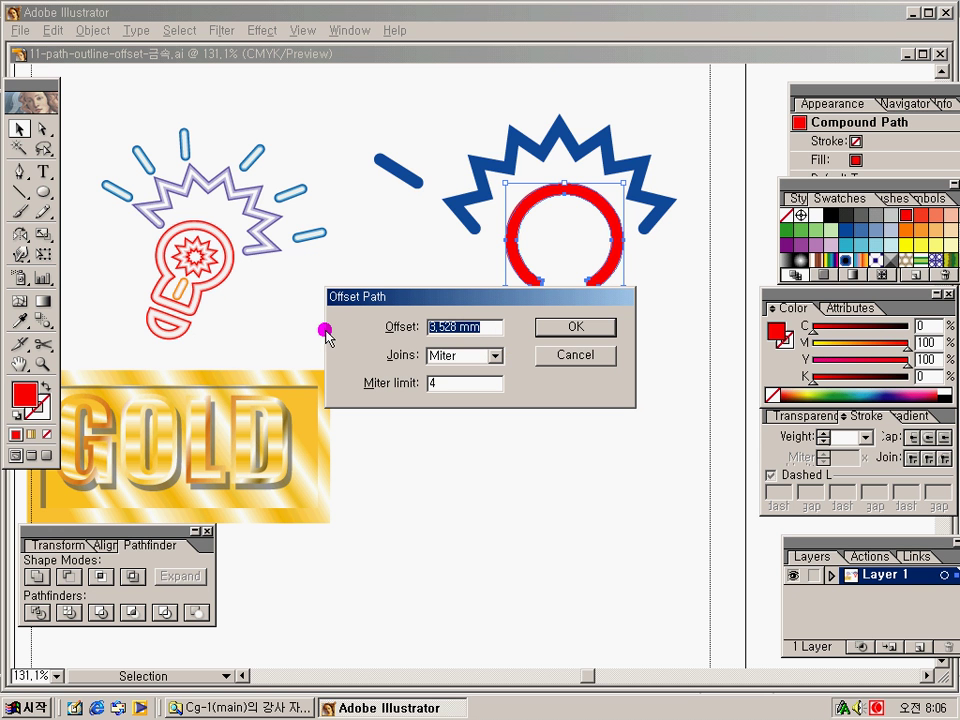
pyautogui.write('-1')
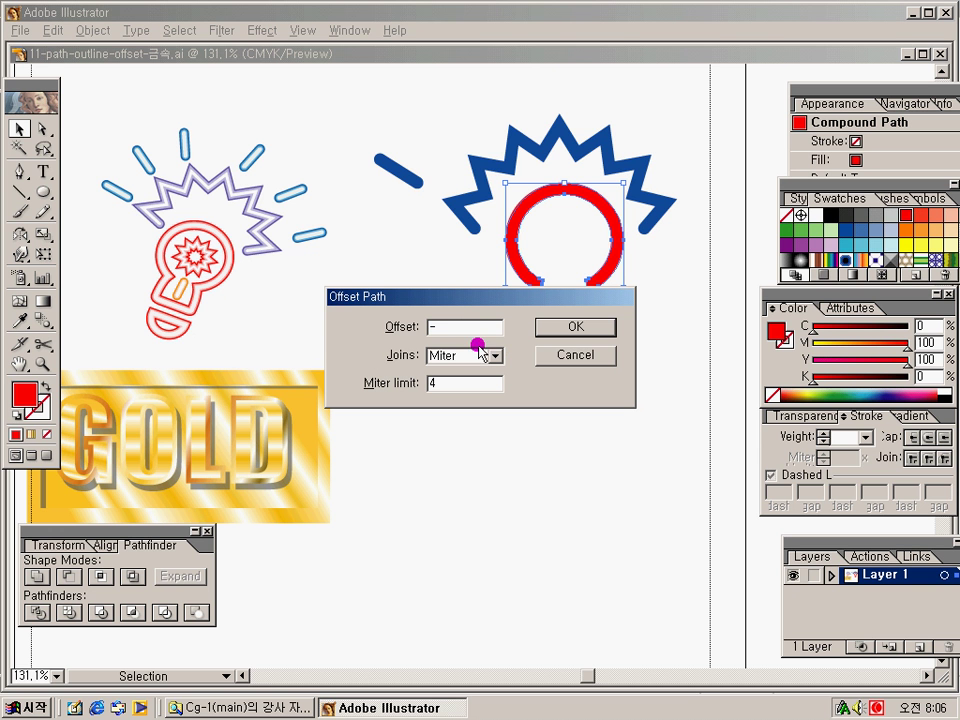
pyautogui.moveTo(490, 292); pyautogui.dragTo(574, 438)
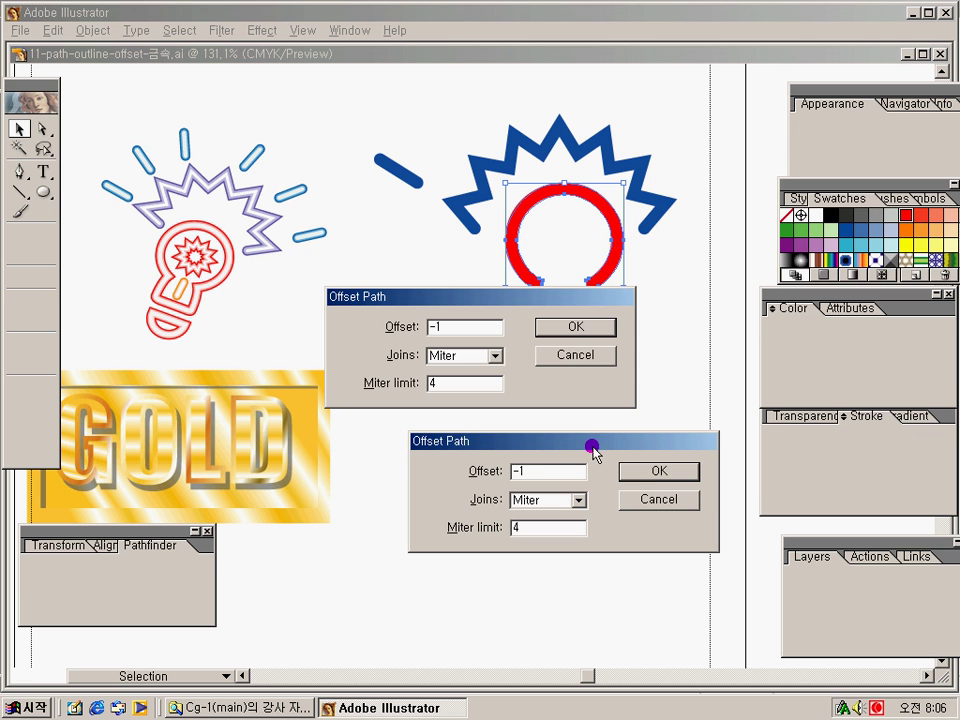
pyautogui.click(648, 478)
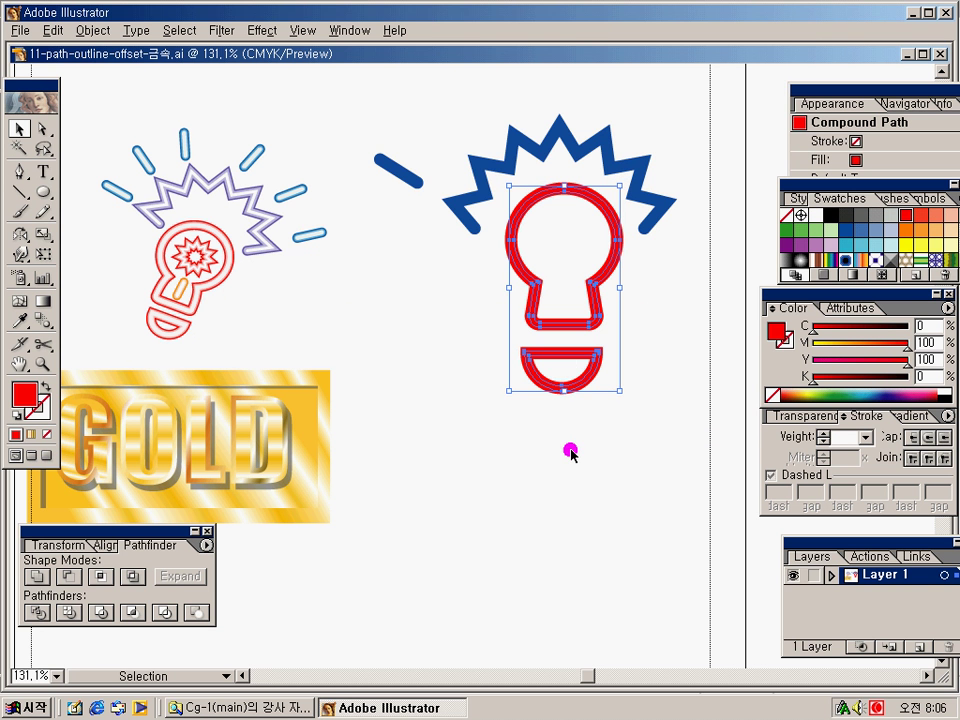
pyautogui.hotkey('ctrl', 'space')
pyautogui.moveTo(345, 135); pyautogui.dragTo(716, 446)
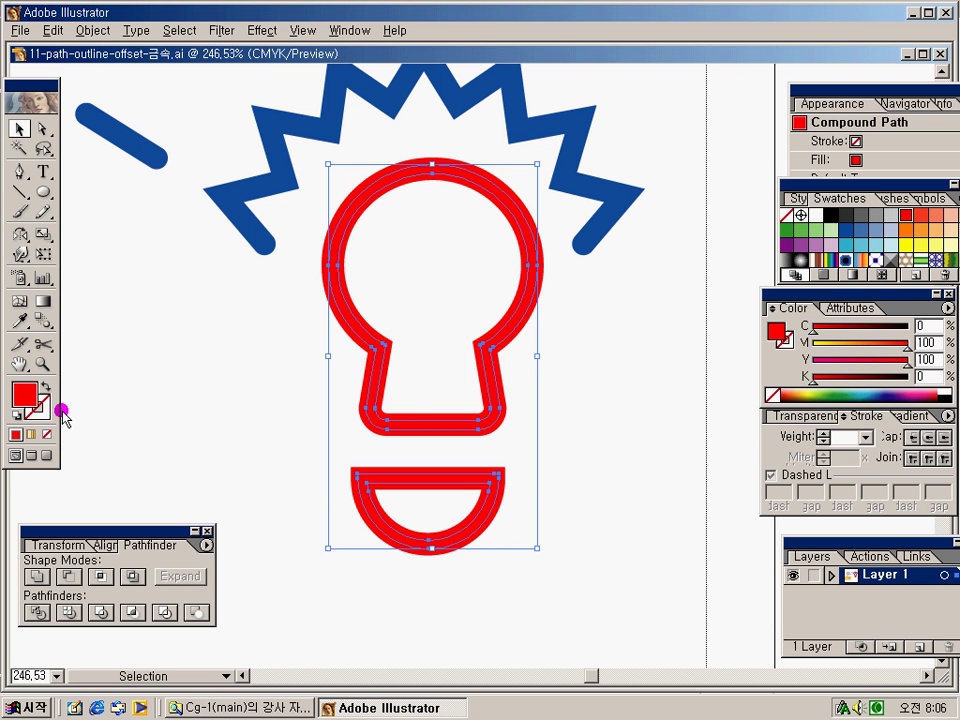
# Try a light pink fill (EABBBB) on the offset shapes, then remove them and reselect the red bulb and half circle.
pyautogui.doubleClick(27, 400)
pyautogui.click(304, 253)
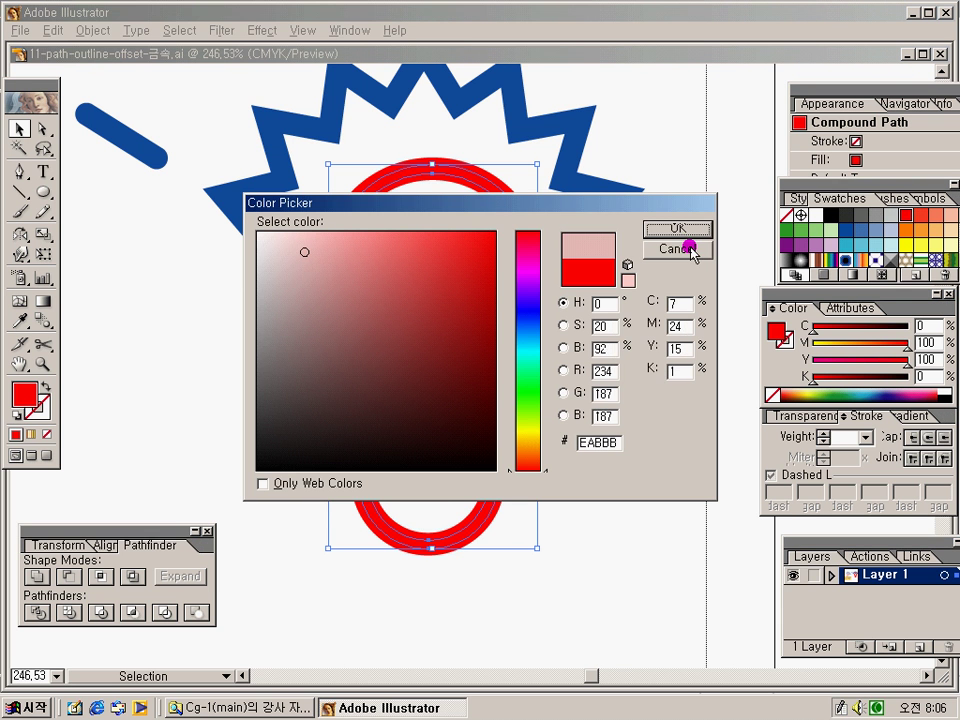
pyautogui.click(684, 230)
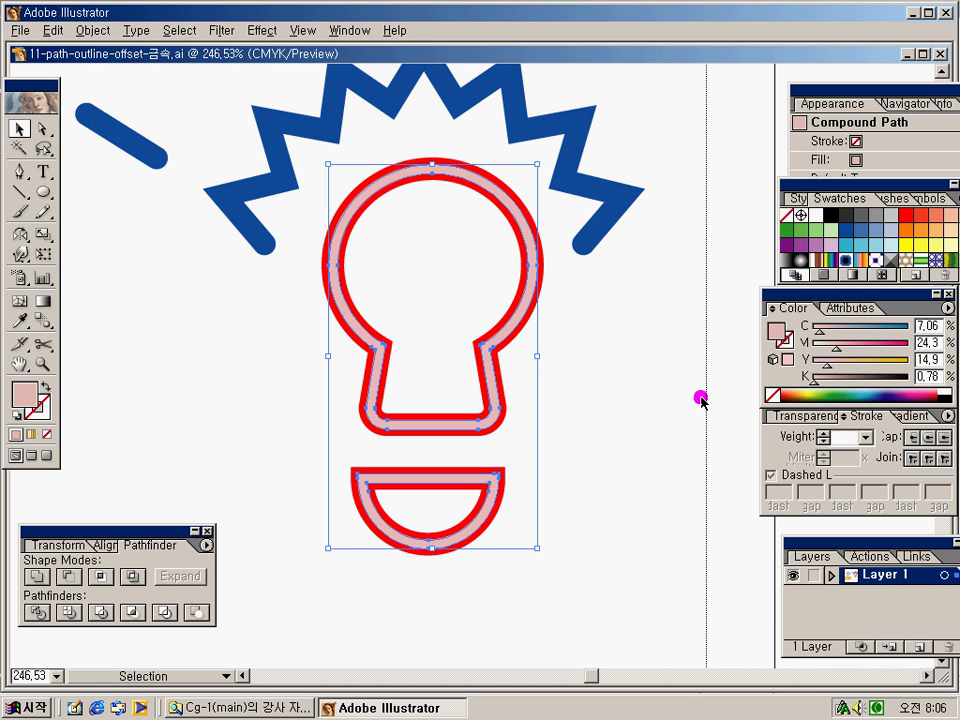
pyautogui.press('Delete')
pyautogui.click(386, 536)
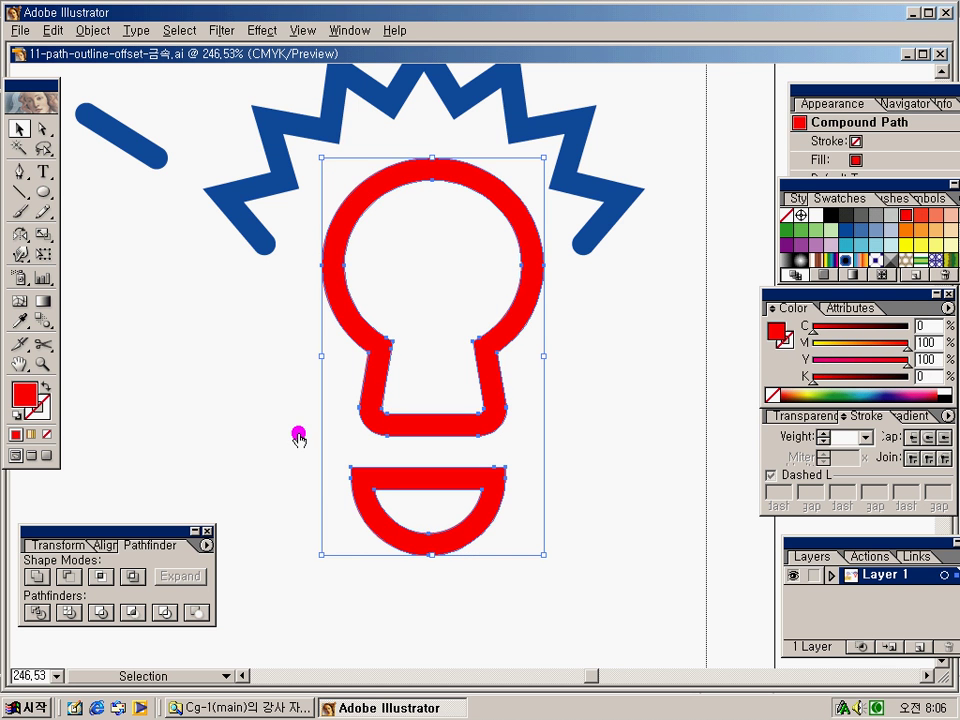
# Offset the paths of the red bulb and half circle inward by -0.5 mm with miter joins.
pyautogui.click(90, 31)
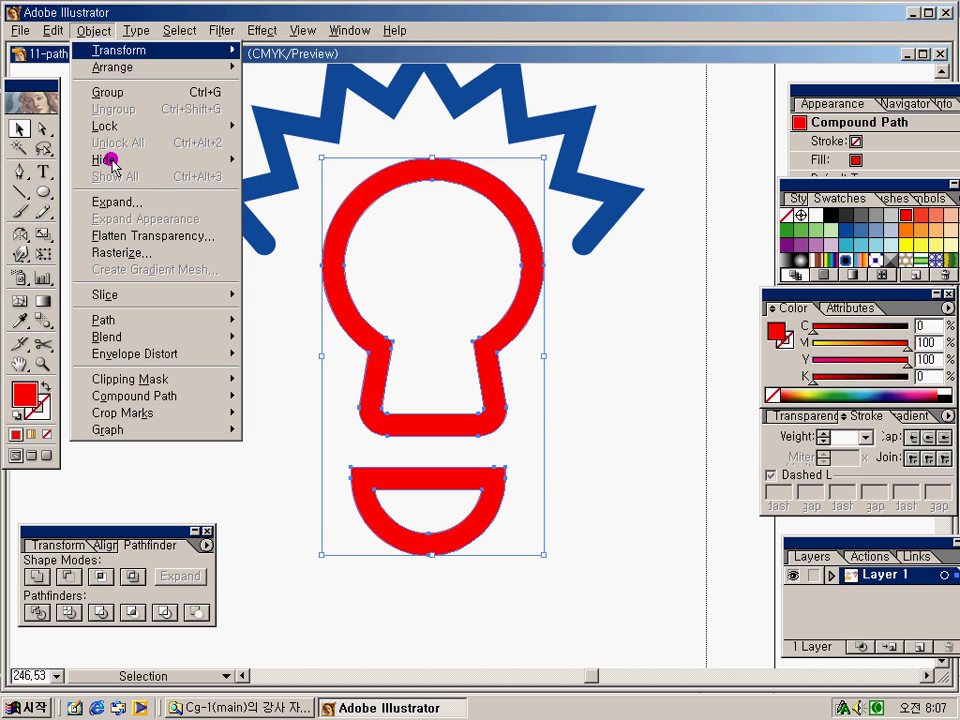
pyautogui.moveTo(155, 324)
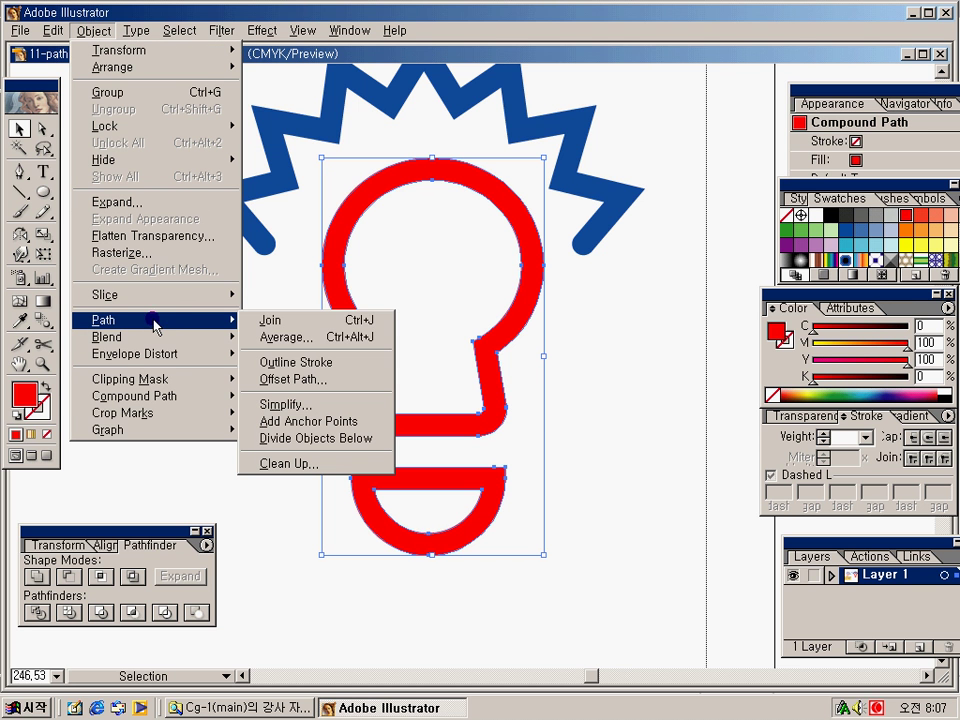
pyautogui.click(318, 380)
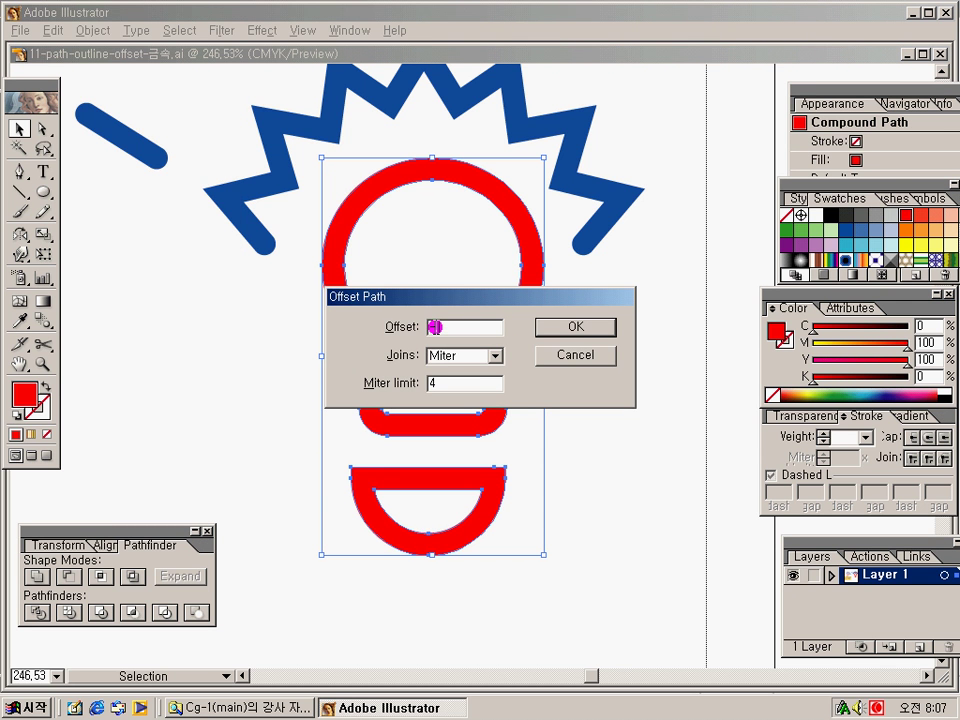
pyautogui.press('Return')
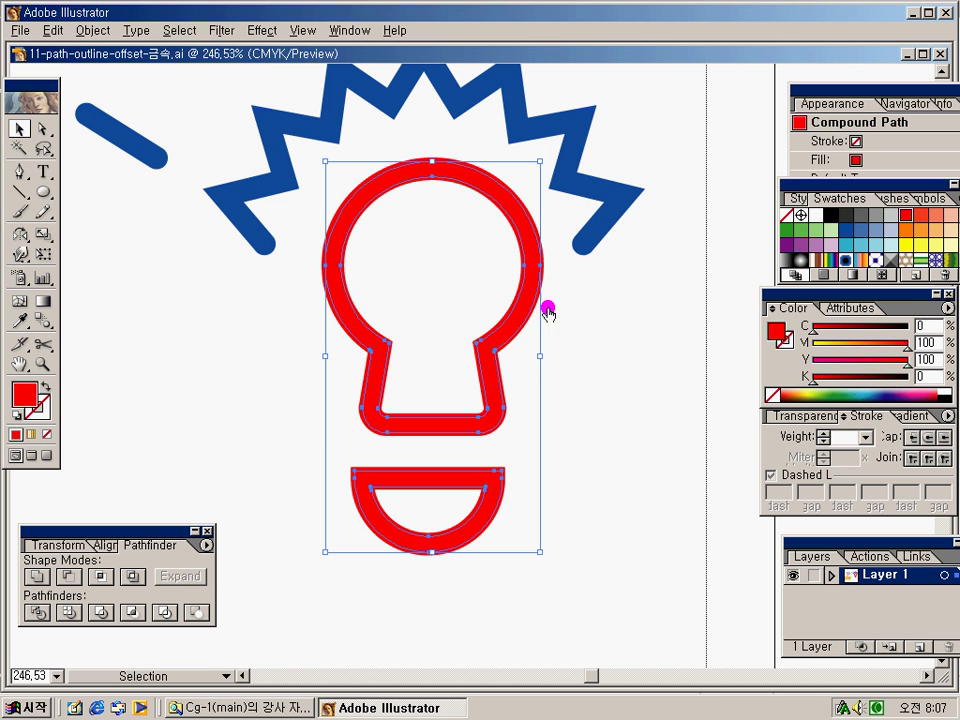
# Fill the new inner bulb and half circle outlines with soft orange (F2C875).
pyautogui.doubleClick(26, 394)
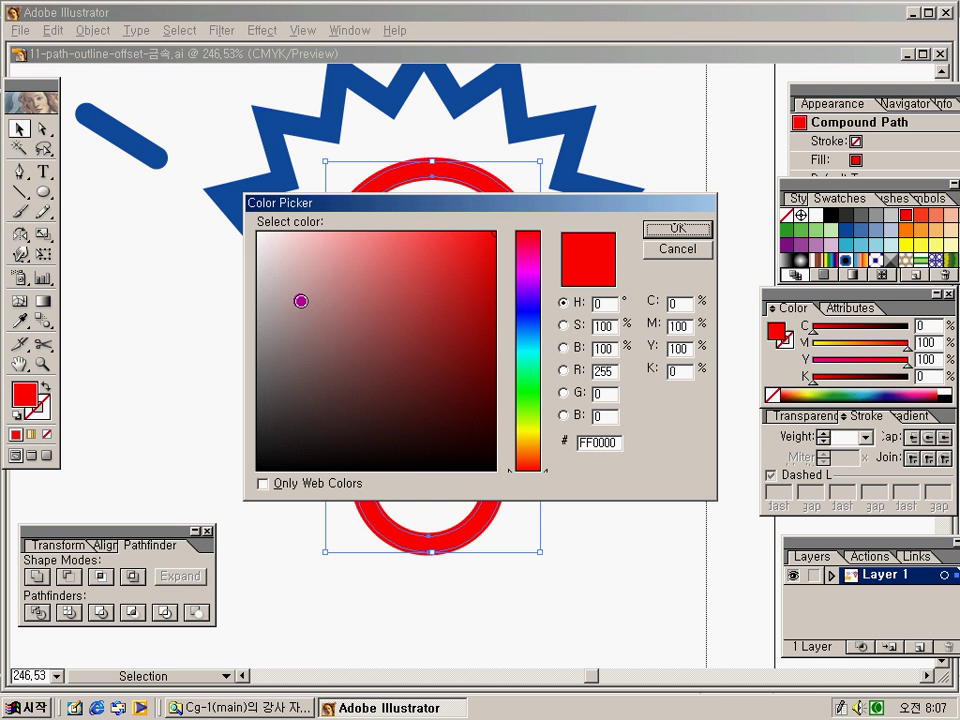
pyautogui.moveTo(507, 419); pyautogui.dragTo(510, 447)
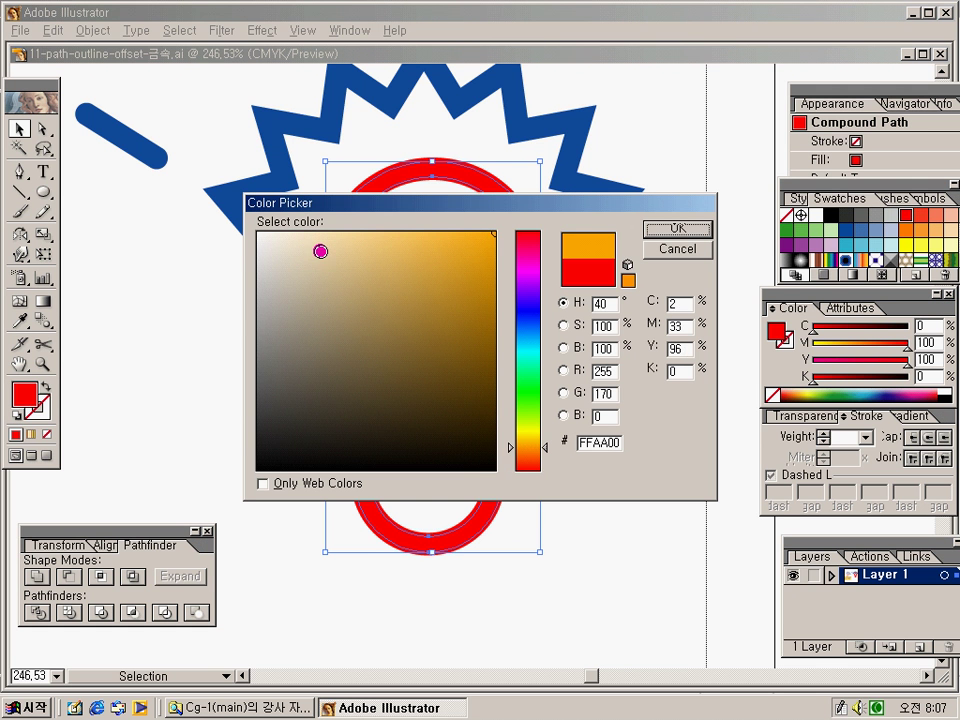
pyautogui.click(320, 251)
pyautogui.moveTo(358, 246); pyautogui.dragTo(381, 242)
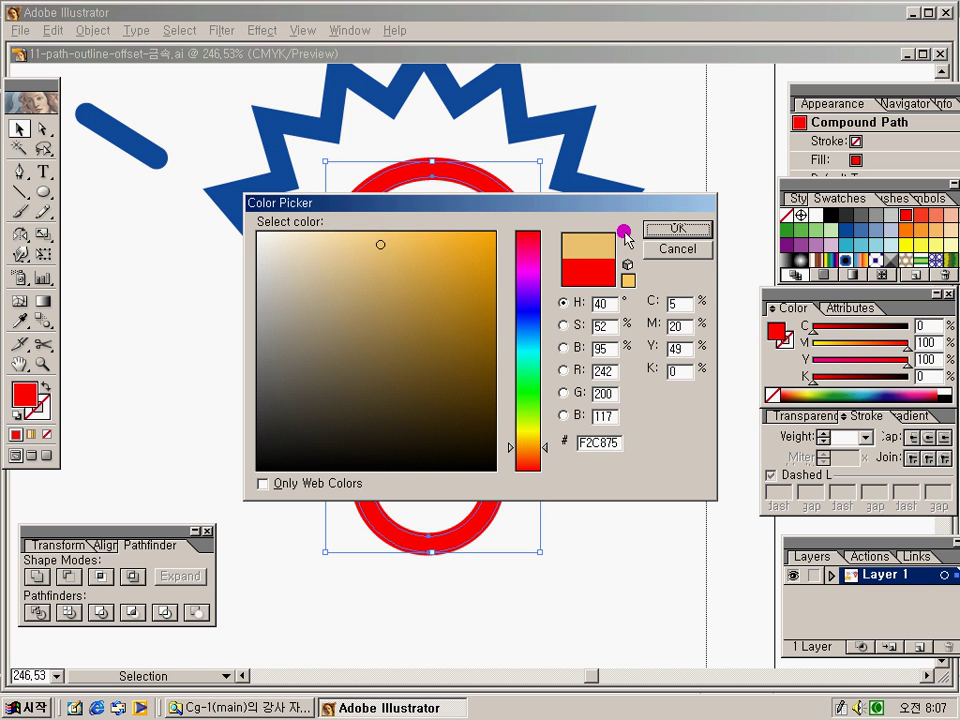
pyautogui.click(675, 227)
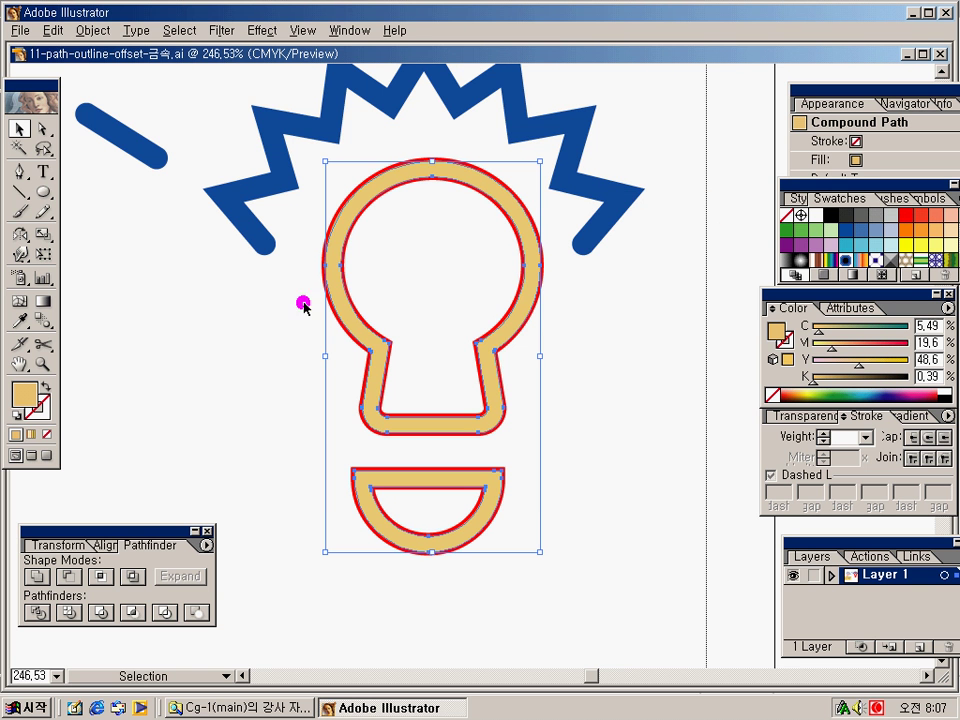
# Offset the soft orange bulb and half circle outlines inward by -0.5 mm.
pyautogui.click(92, 30)
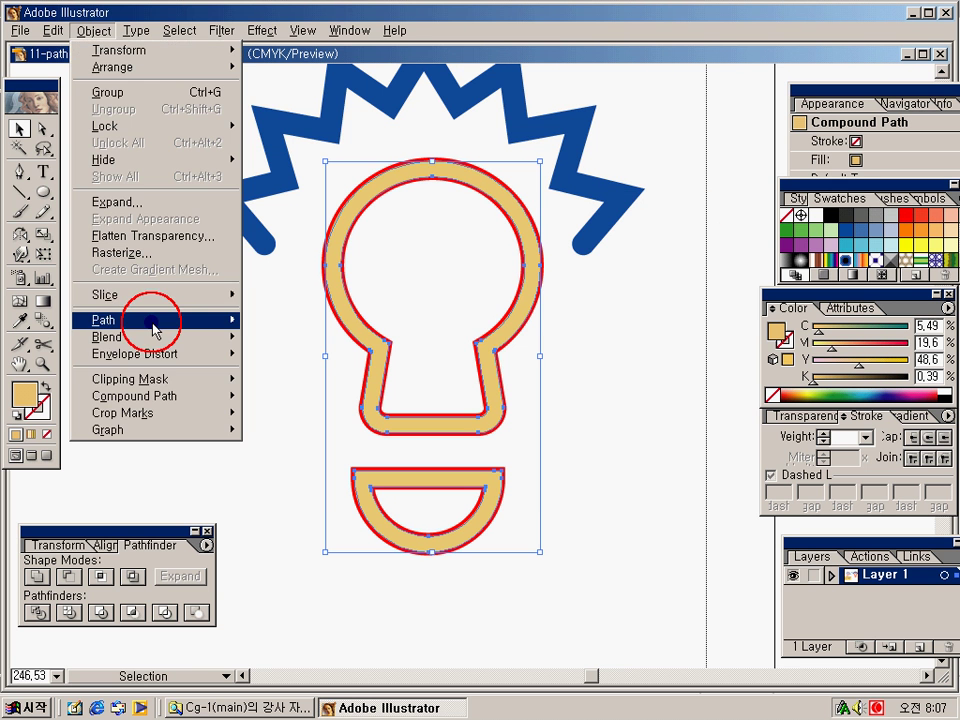
pyautogui.click(152, 322)
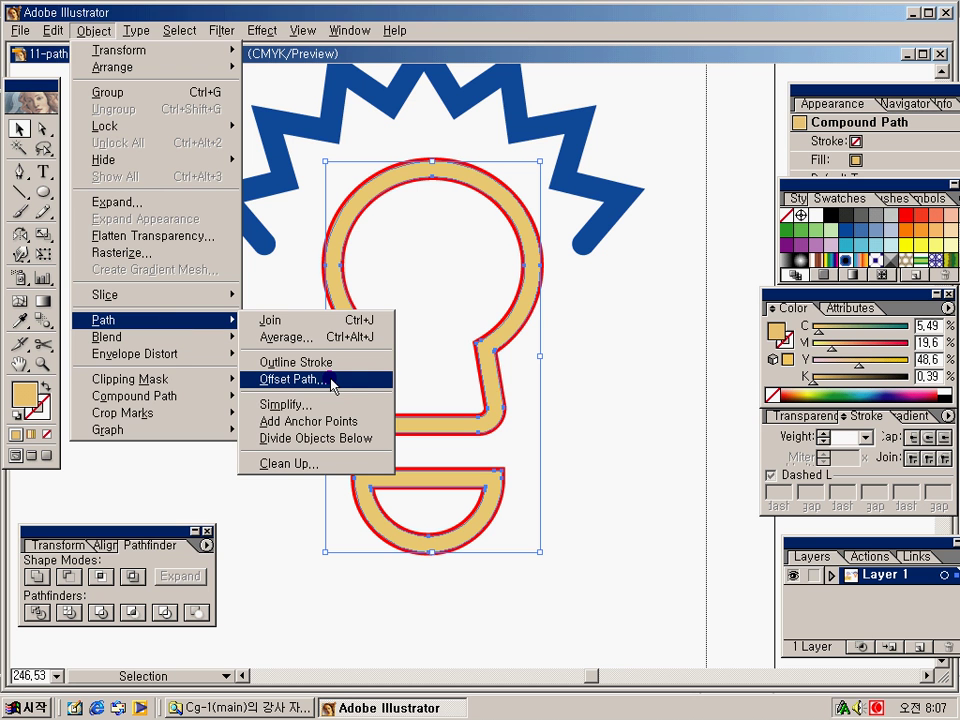
pyautogui.click(300, 379)
pyautogui.click(585, 328)
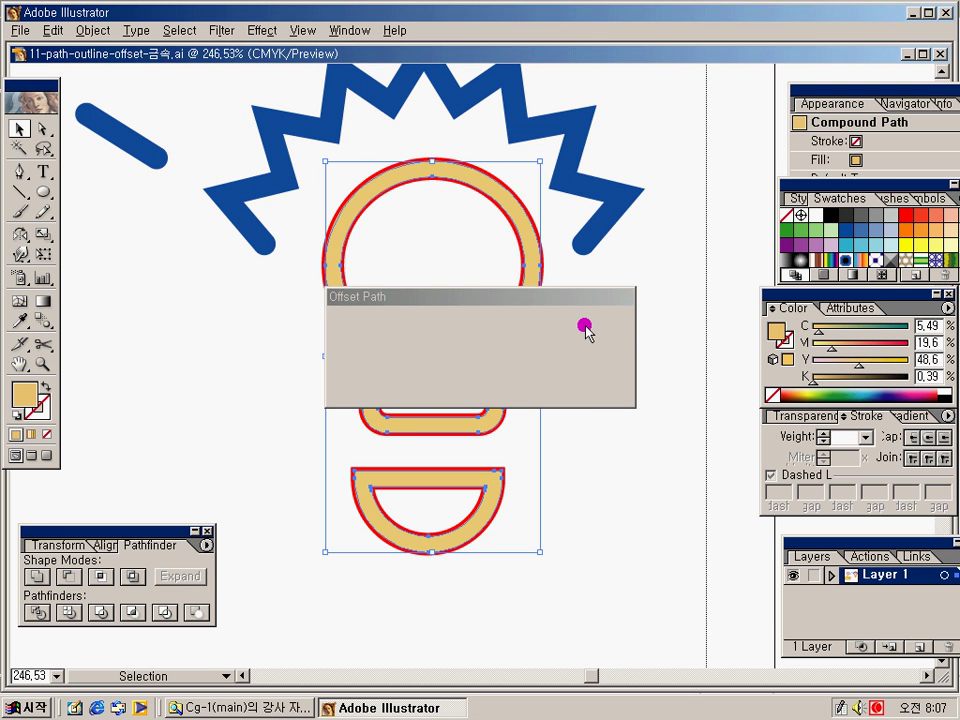
# Fill the second set of inner outlines with pale yellow (FFF9AB).
pyautogui.doubleClick(28, 397)
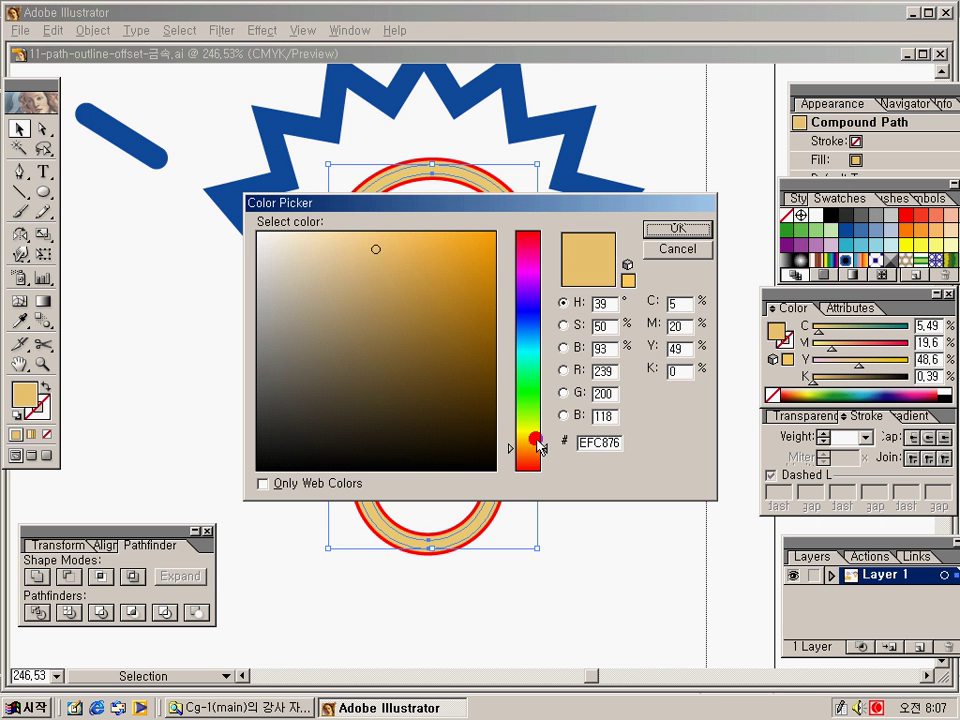
pyautogui.moveTo(368, 304); pyautogui.dragTo(360, 244)
pyautogui.click(334, 231)
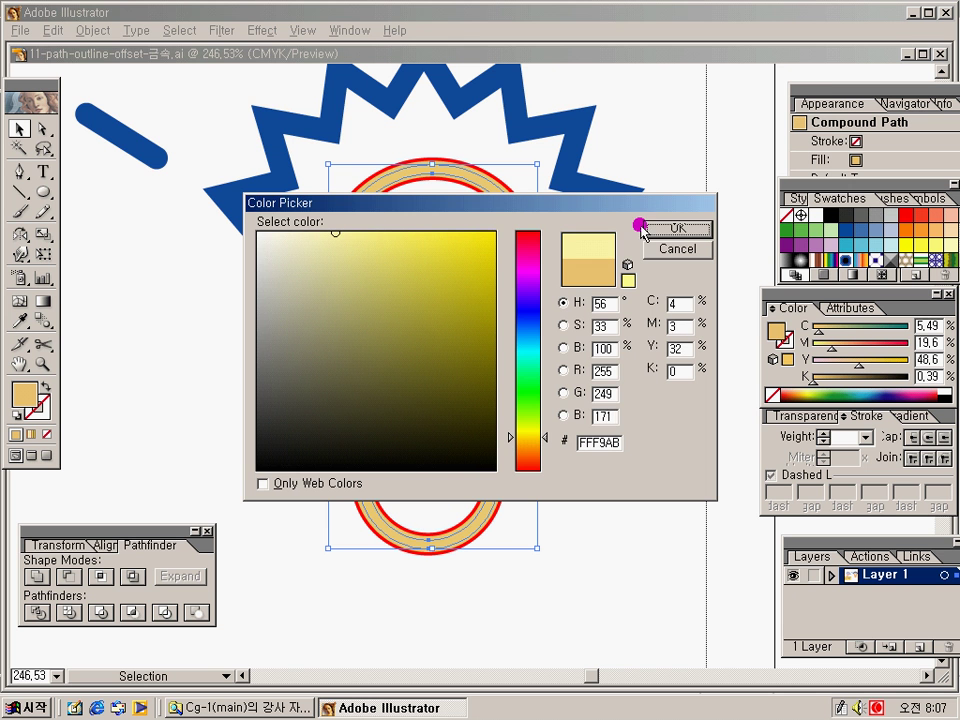
pyautogui.click(672, 226)
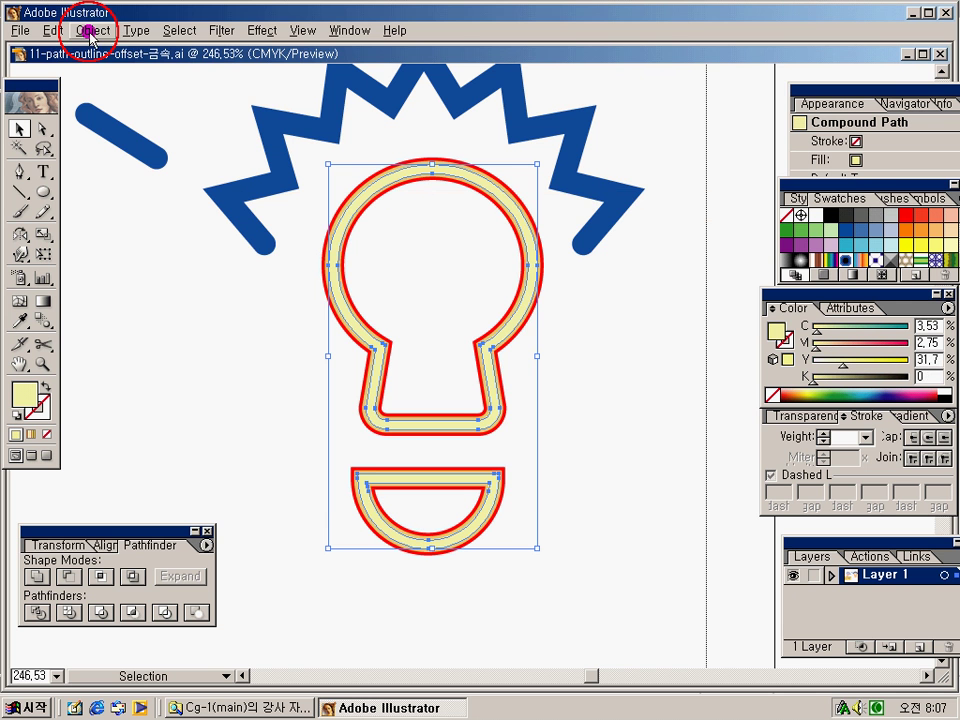
# Offset the pale yellow outlines inward by -0.5 mm, fill the innermost shapes with white, and deselect them.
pyautogui.click(92, 30)
pyautogui.moveTo(140, 322)
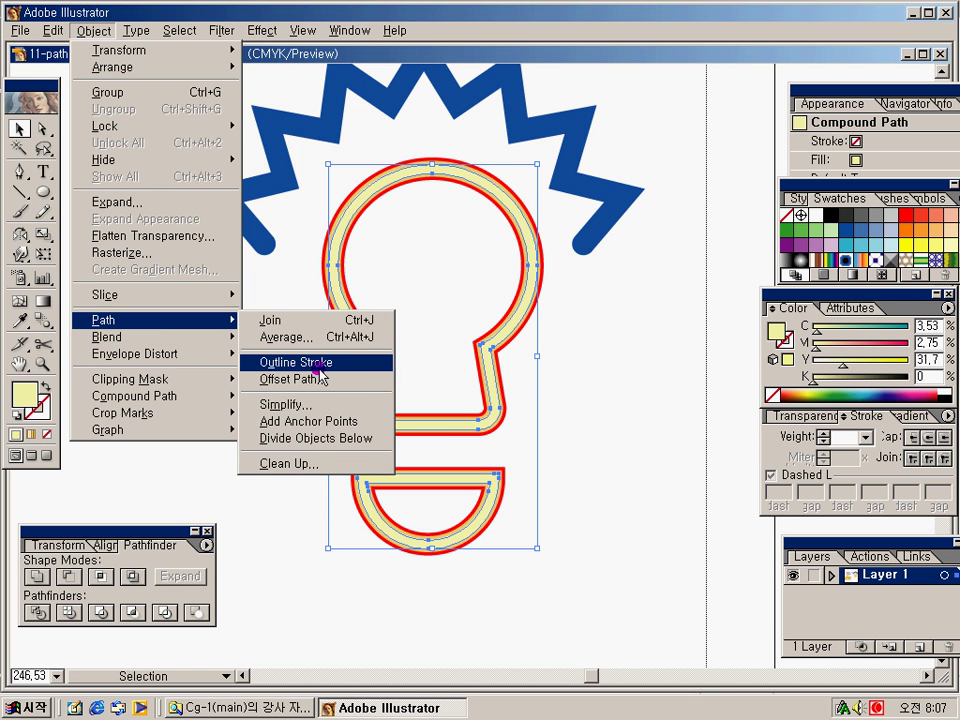
pyautogui.click(303, 379)
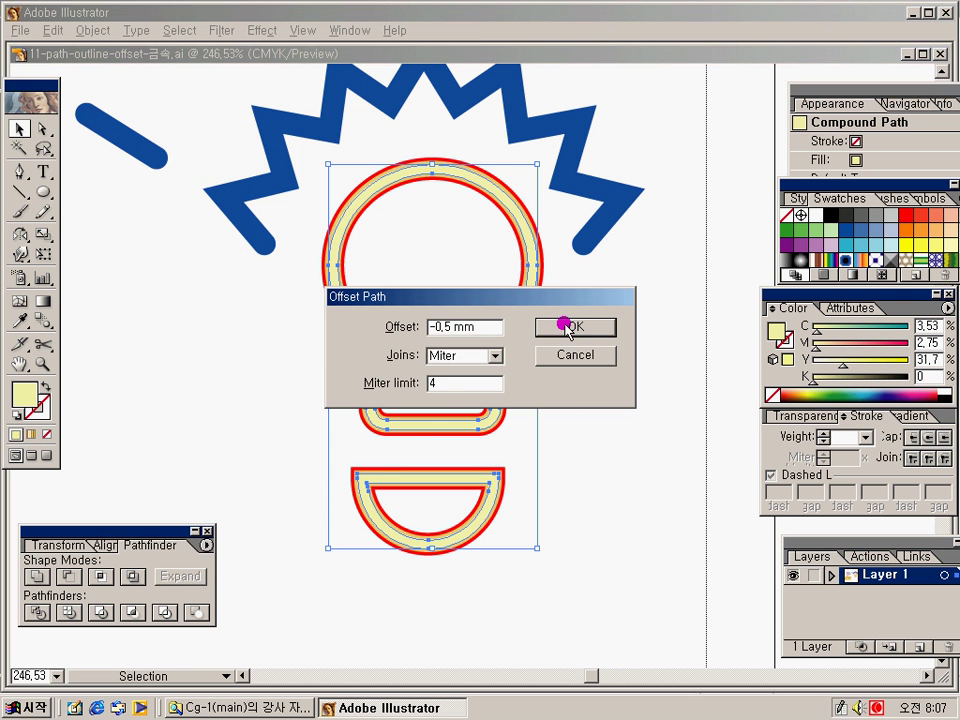
pyautogui.click(567, 327)
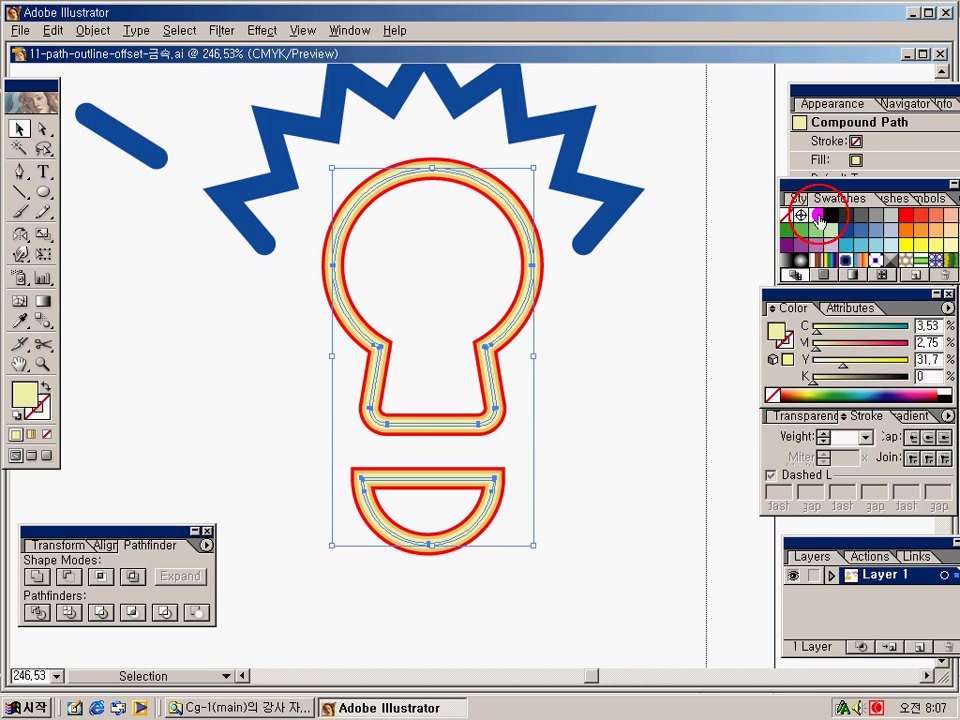
pyautogui.click(620, 460)
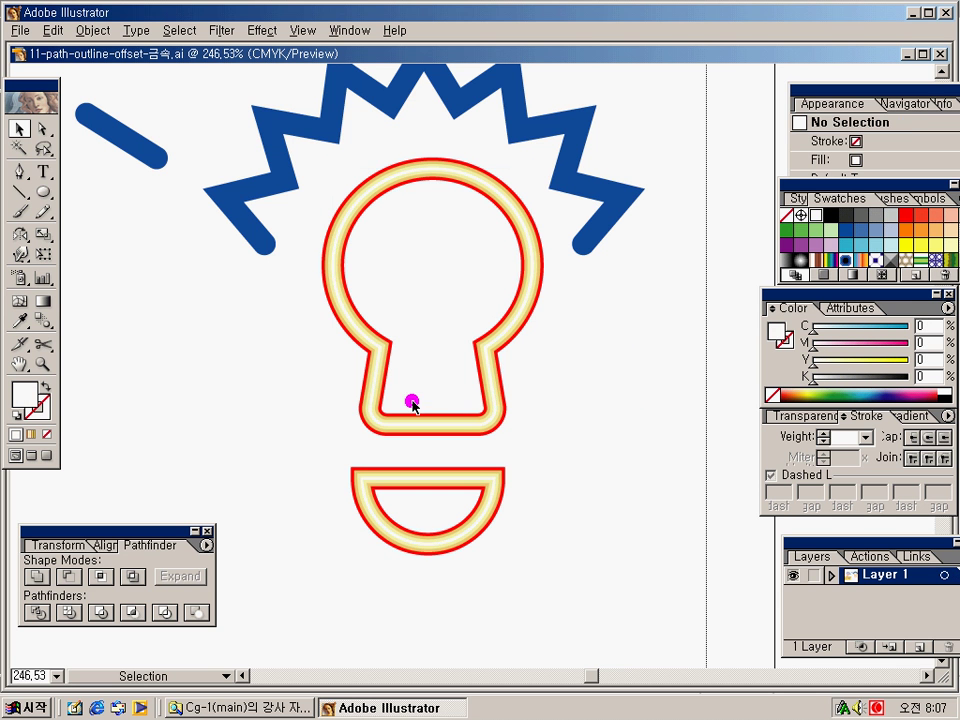
# Select the blue zigzag and short ray together and offset their paths inward by -0.5 mm.
pyautogui.moveTo(549, 579); pyautogui.dragTo(285, 379)
pyautogui.click(553, 479)
pyautogui.moveTo(553, 479); pyautogui.dragTo(296, 204)
pyautogui.moveTo(150, 90); pyautogui.dragTo(230, 260)
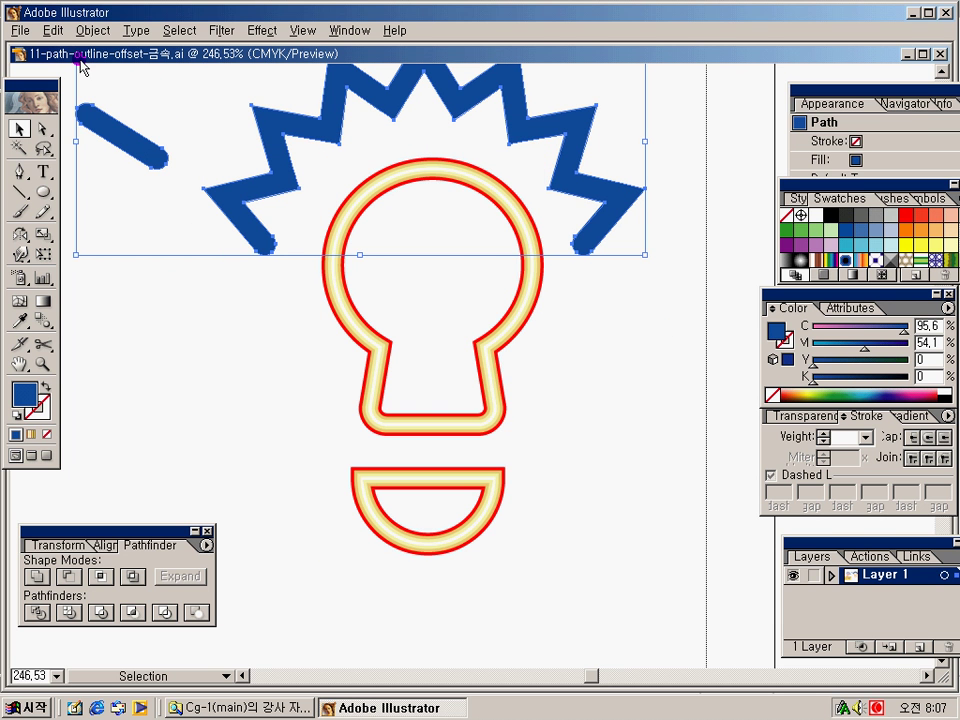
pyautogui.click(93, 30)
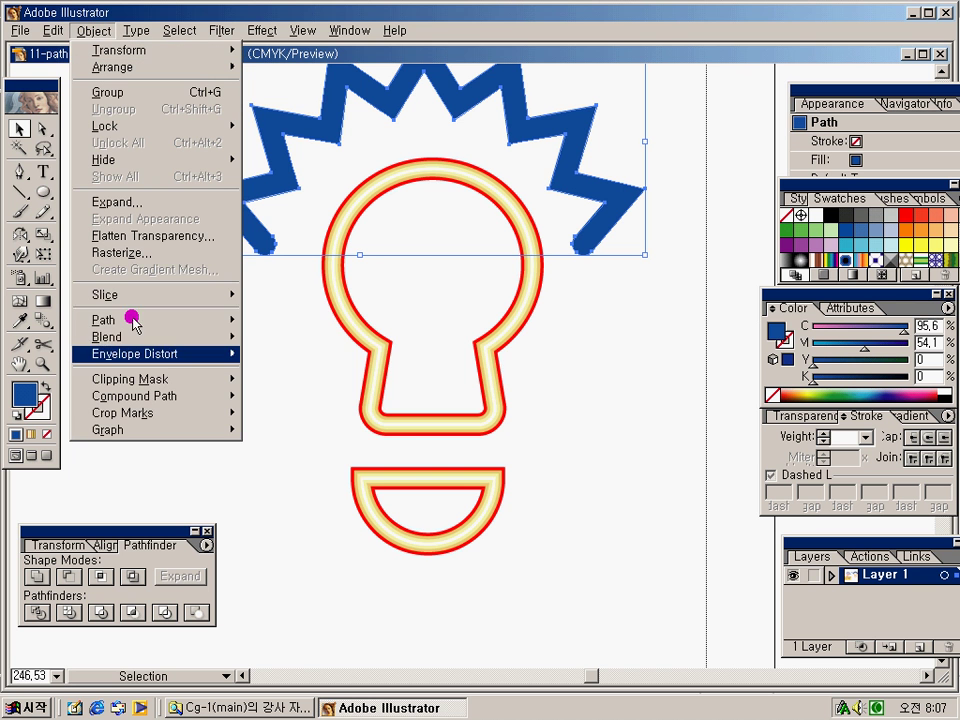
pyautogui.moveTo(221, 324)
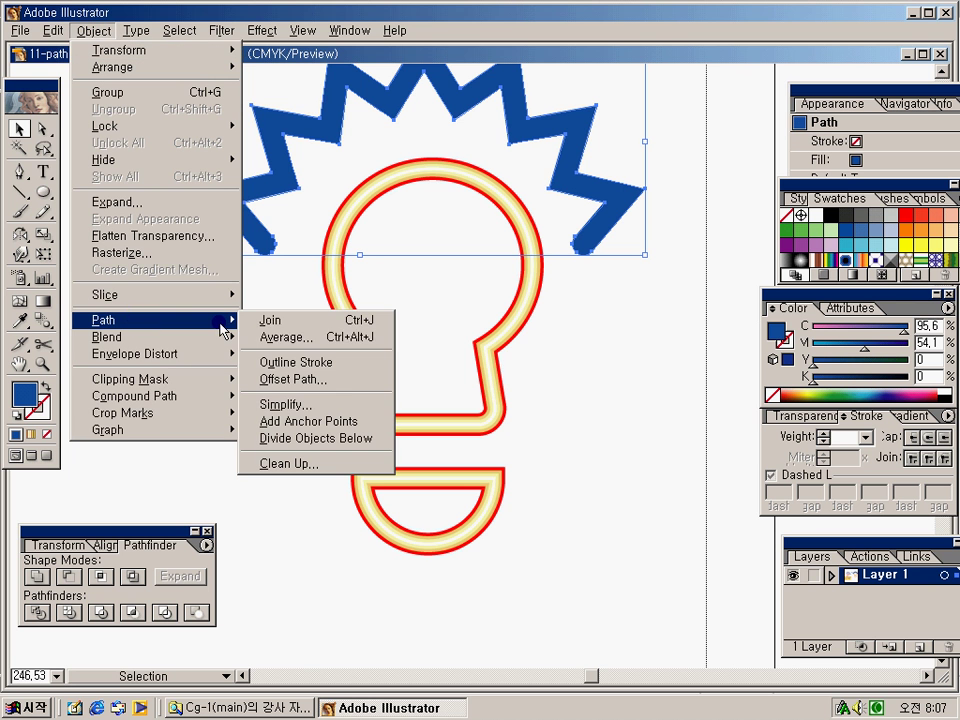
pyautogui.click(335, 380)
pyautogui.click(572, 326)
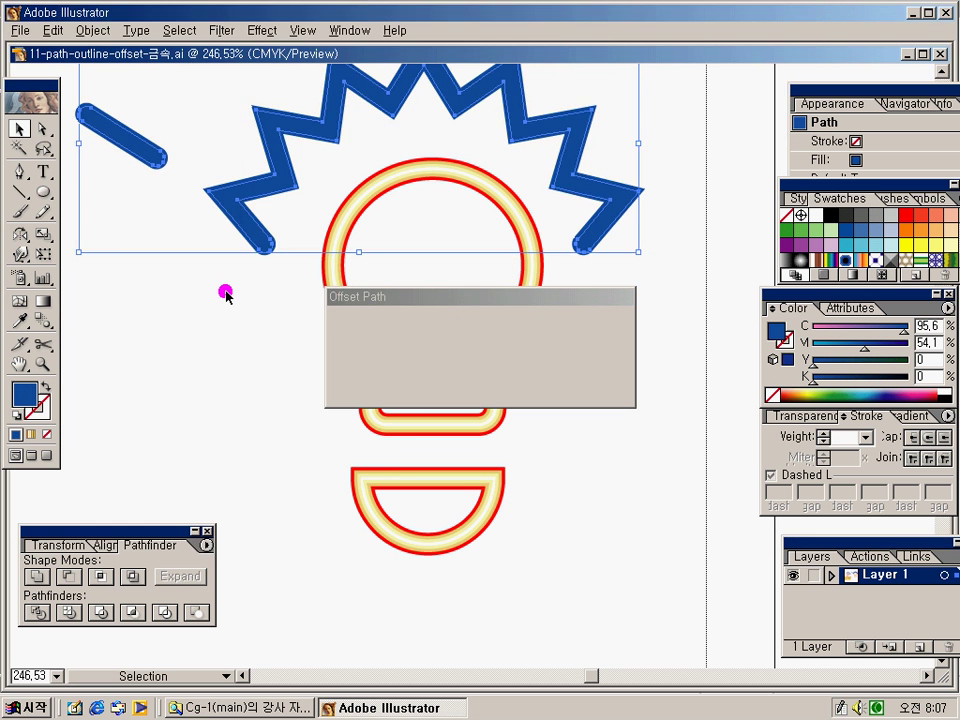
# Fill the inner zigzag and ray shapes with light blue (about C 41.5, M 16.4, Y 1.18, K 0).
pyautogui.doubleClick(25, 398)
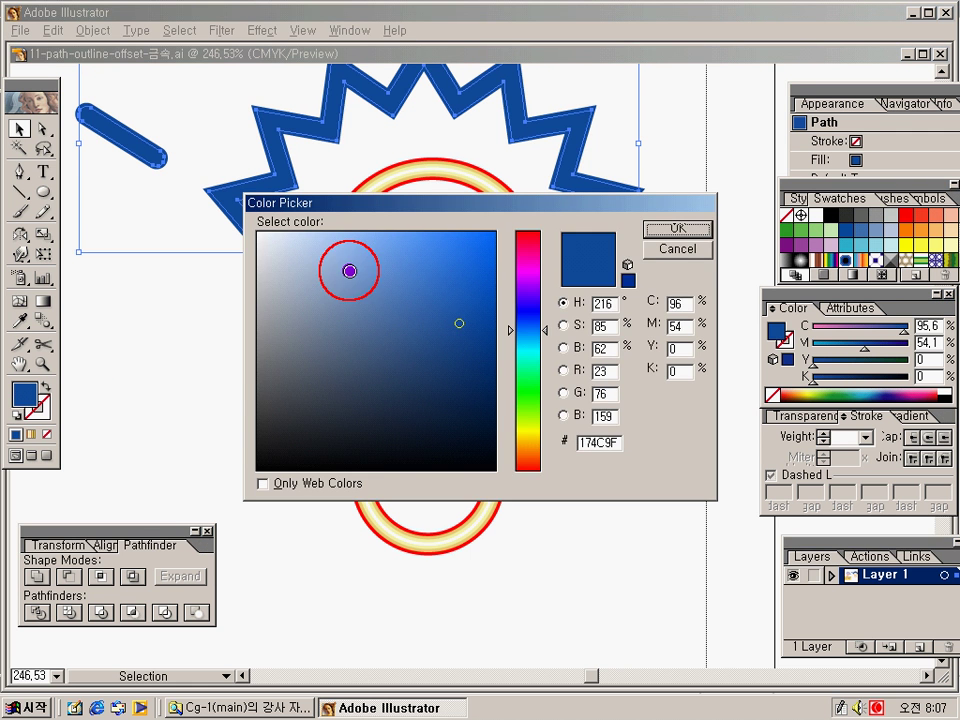
pyautogui.click(337, 260)
pyautogui.click(676, 229)
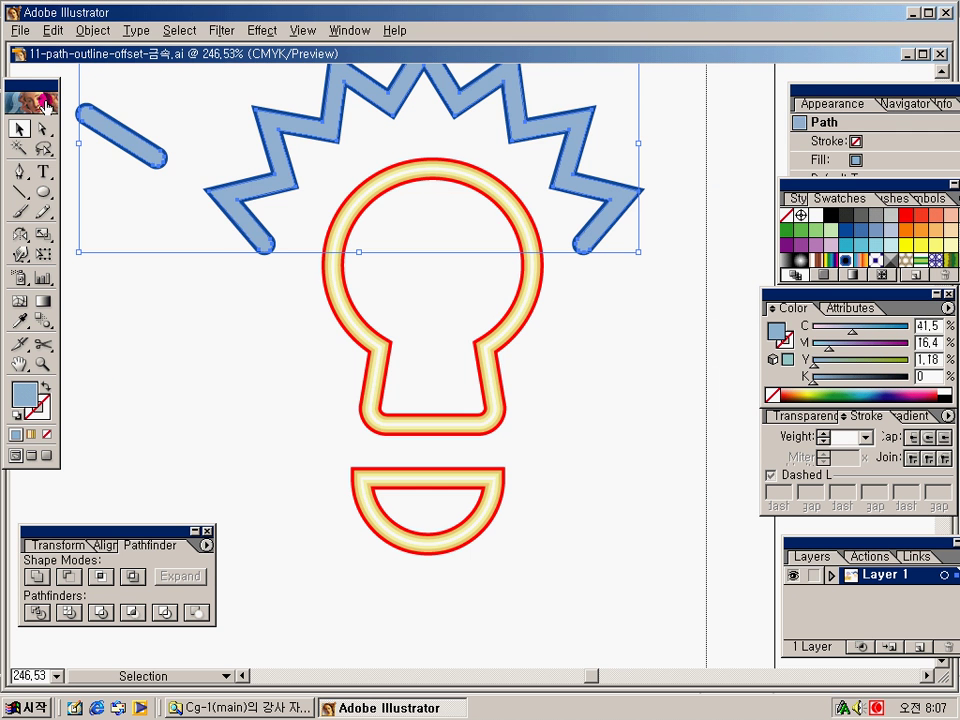
# Offset the light blue zigzag and ray paths inward again, fill the innermost shapes with white, and deselect them.
pyautogui.click(93, 30)
pyautogui.click(111, 320)
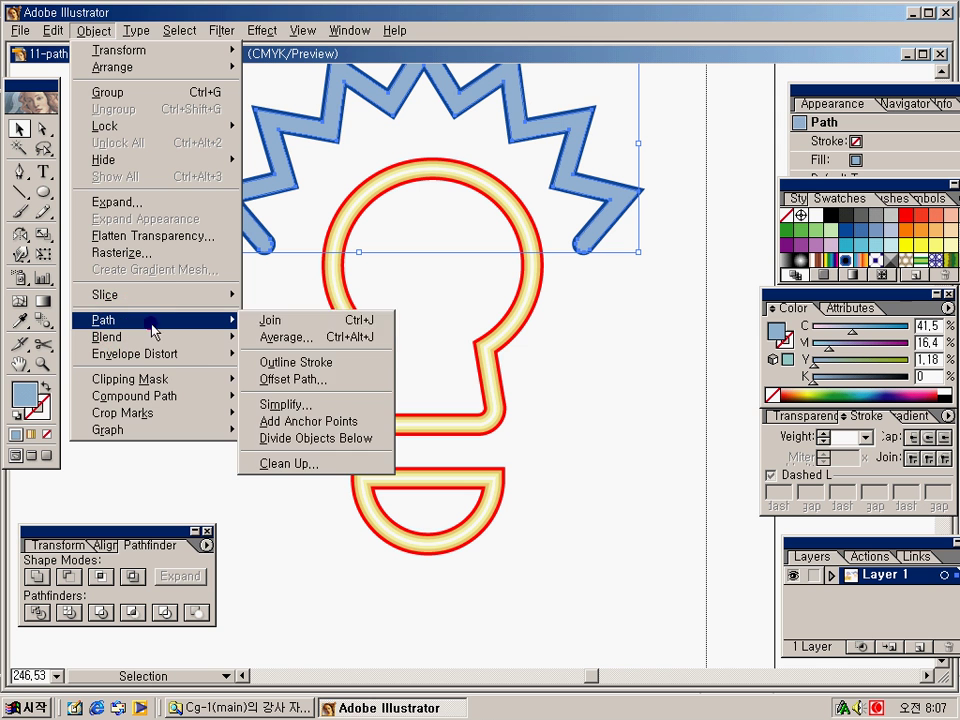
pyautogui.click(329, 380)
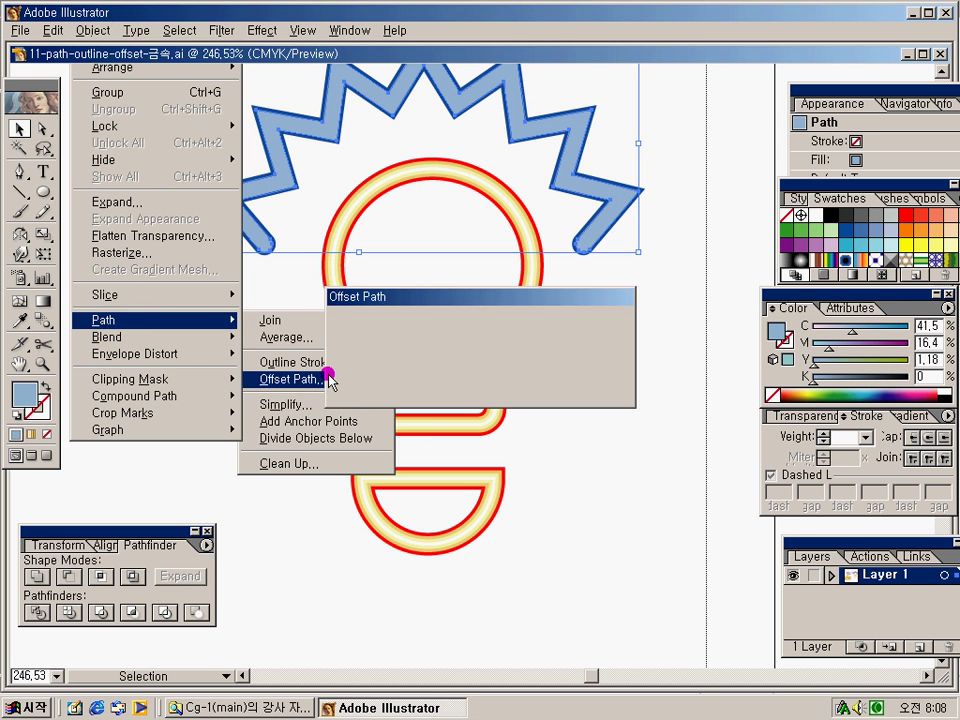
pyautogui.click(574, 326)
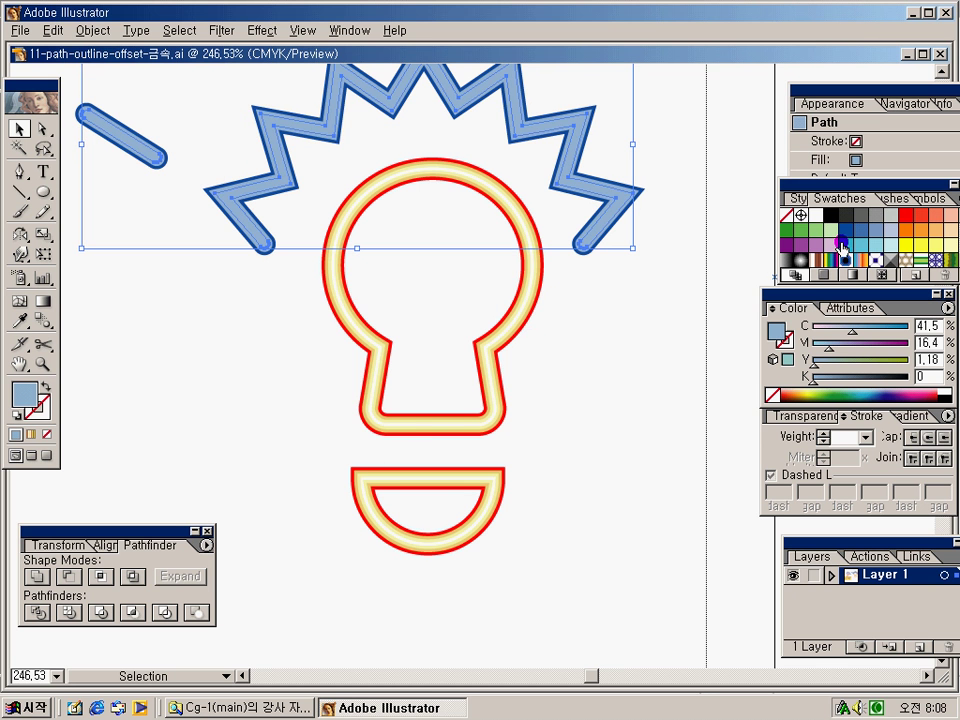
pyautogui.click(816, 214)
pyautogui.click(652, 399)
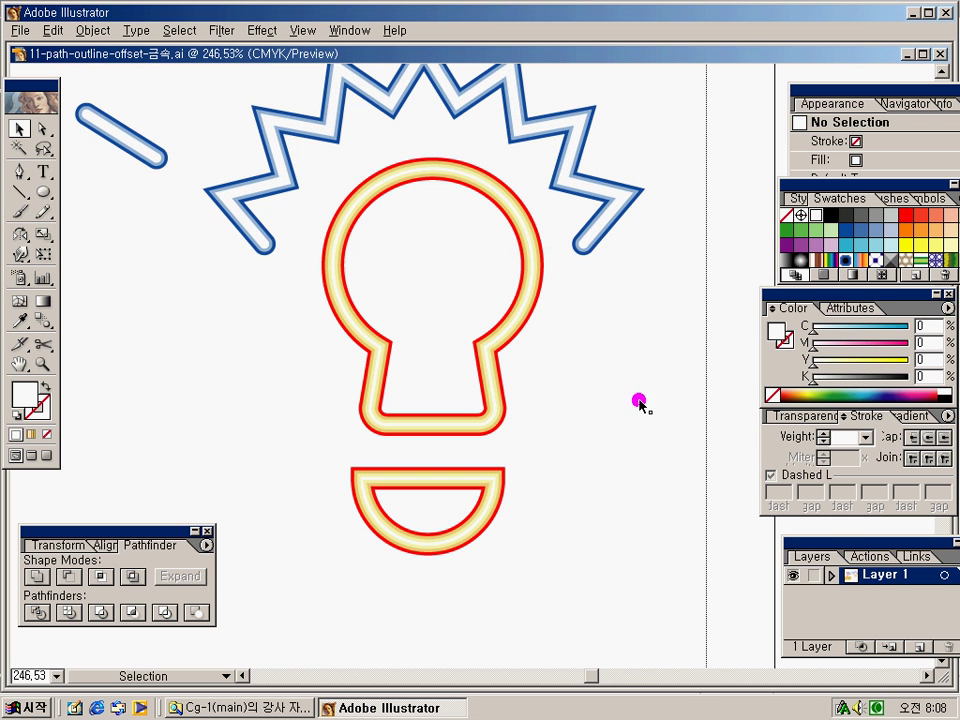
# Rotate six copies of the layered ray around the bulb's centre to form an evenly spaced fan over the zigzag.
pyautogui.hotkey('ctrl', '0')
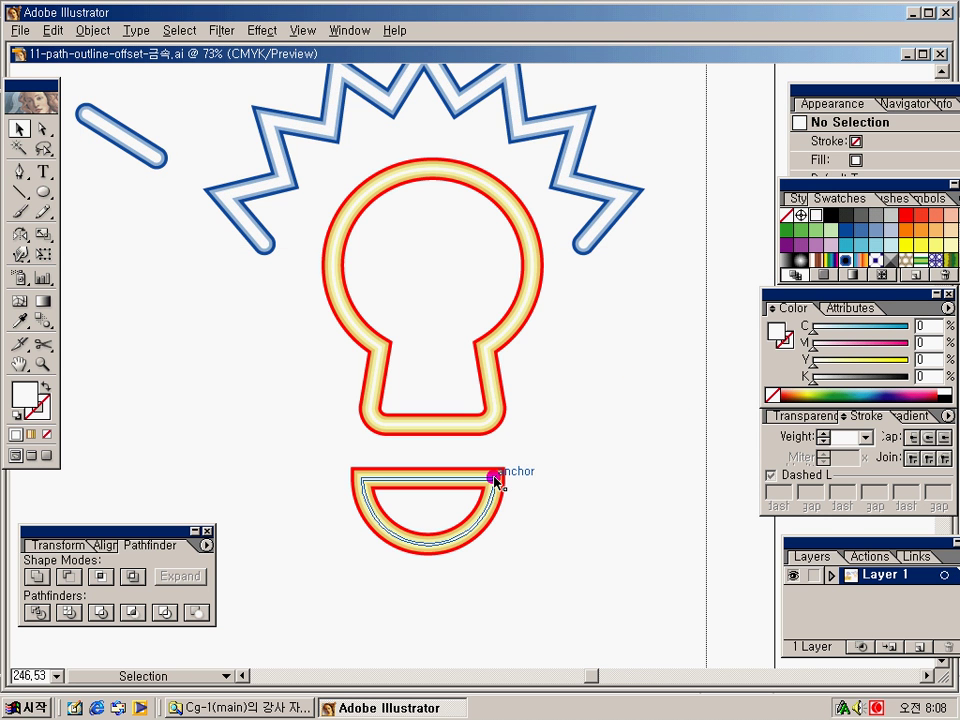
pyautogui.click(489, 232)
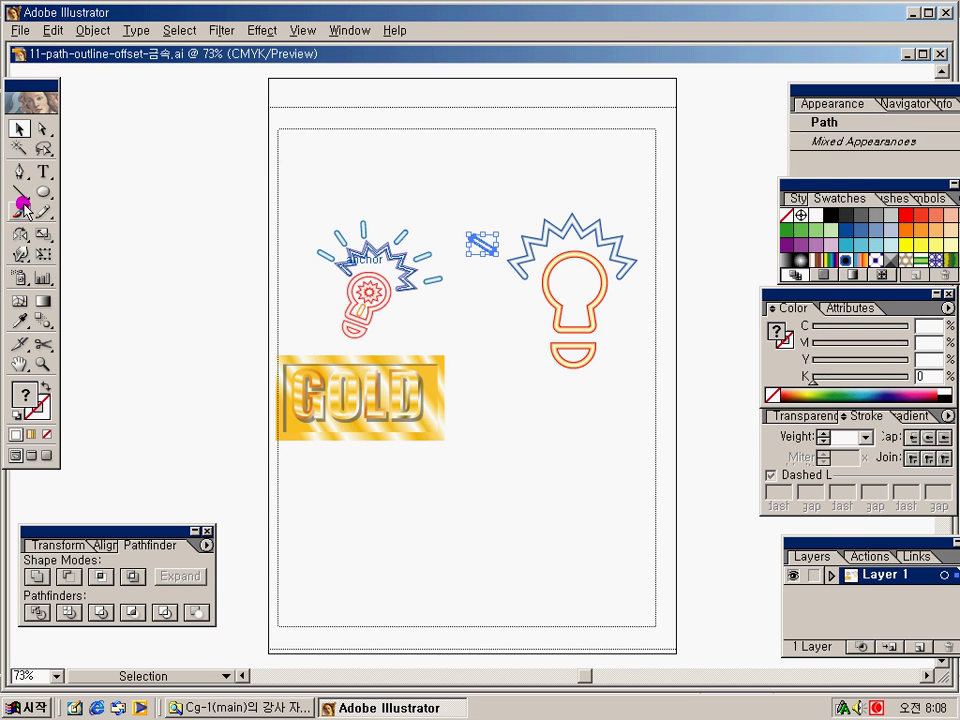
pyautogui.click(20, 234)
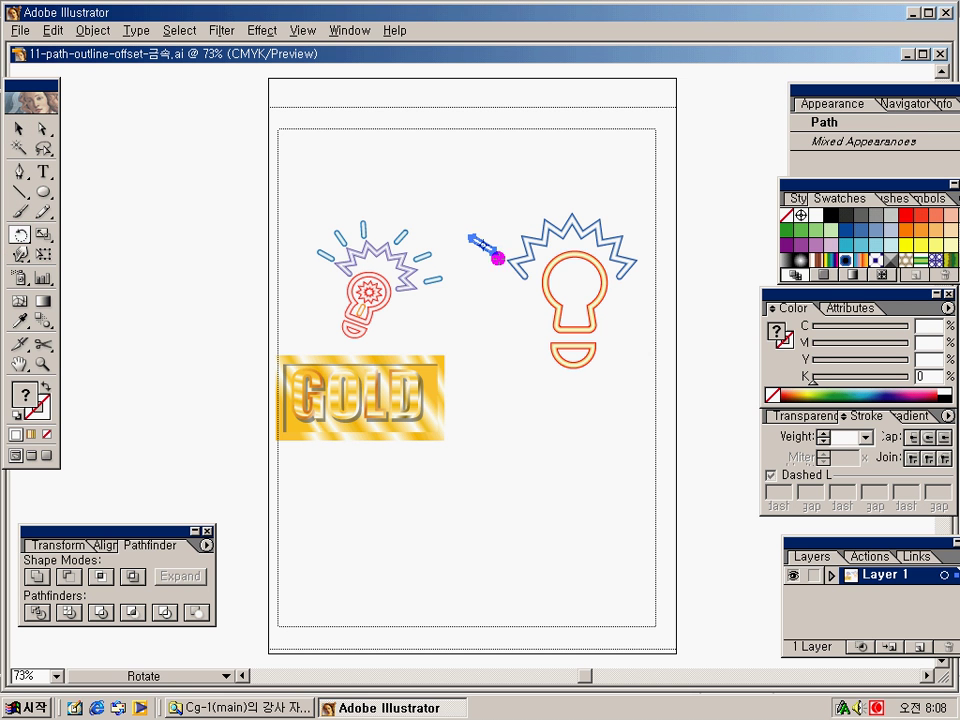
pyautogui.click(572, 293)
pyautogui.moveTo(519, 258); pyautogui.dragTo(536, 272)
pyautogui.hotkey('ctrl', 'd')
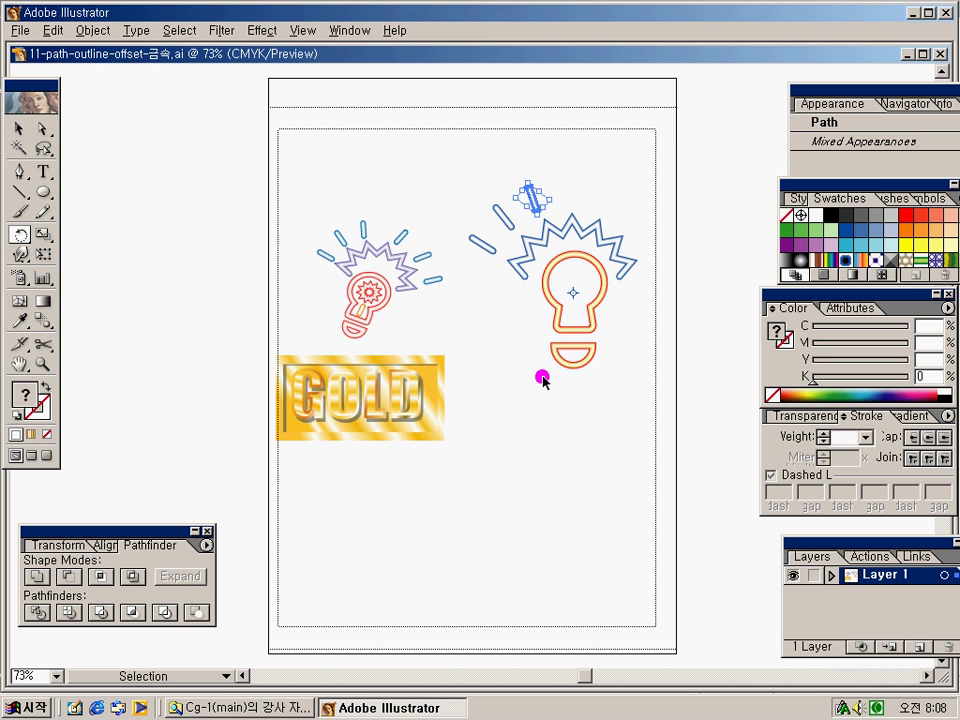
pyautogui.hotkey('ctrl', 'd')
pyautogui.hotkey('ctrl', 'd')
pyautogui.hotkey('ctrl', 'd')
pyautogui.hotkey('ctrl', 'd')
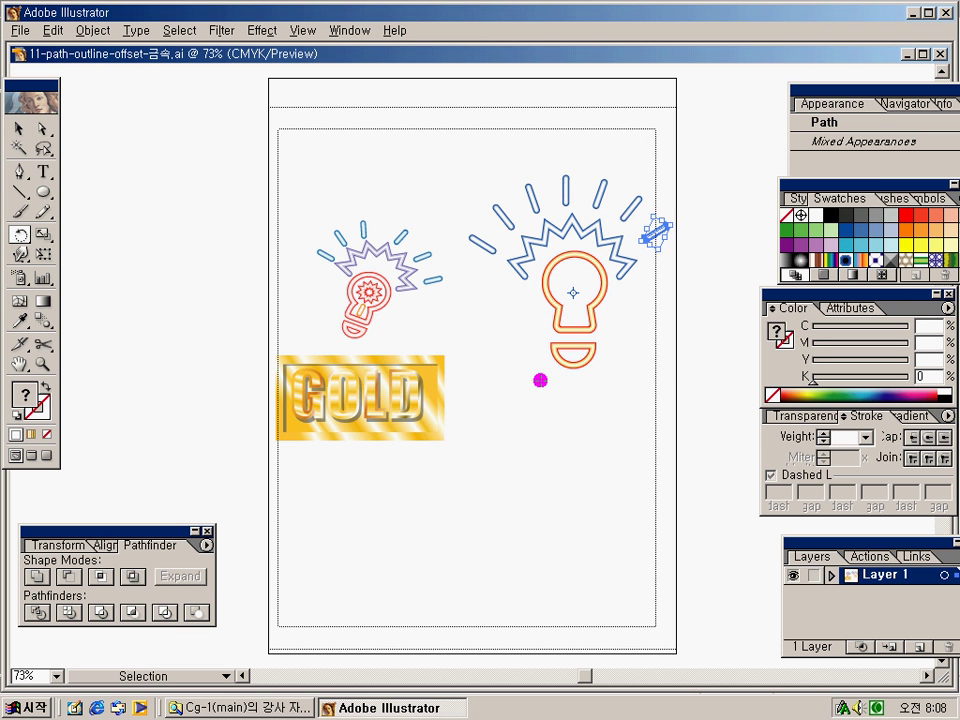
pyautogui.click(42, 128)
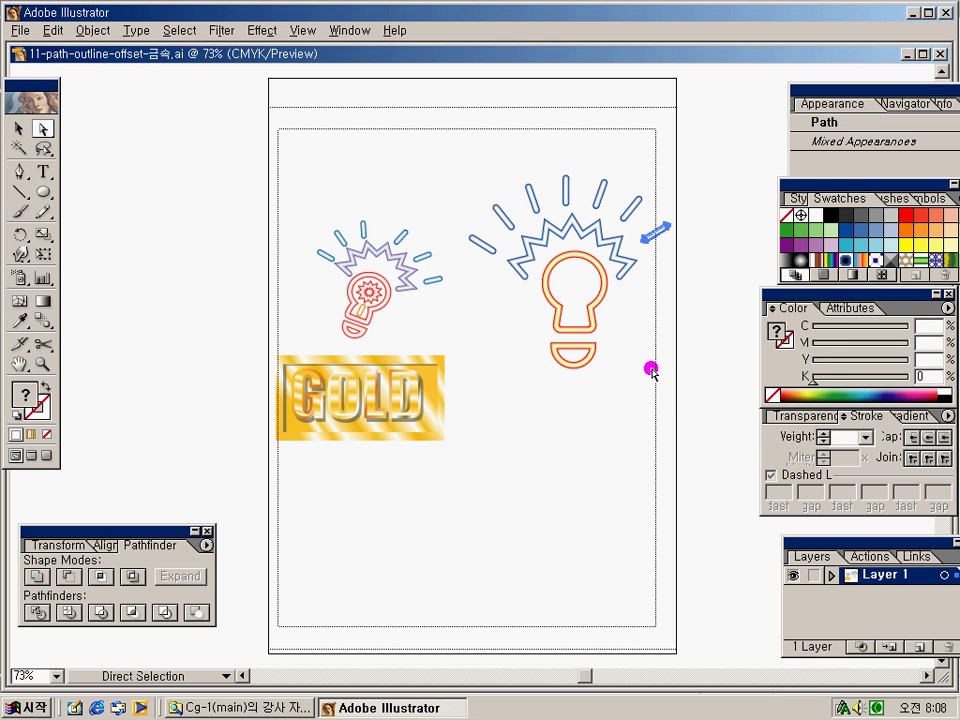
pyautogui.click(619, 405)
pyautogui.click(490, 230)
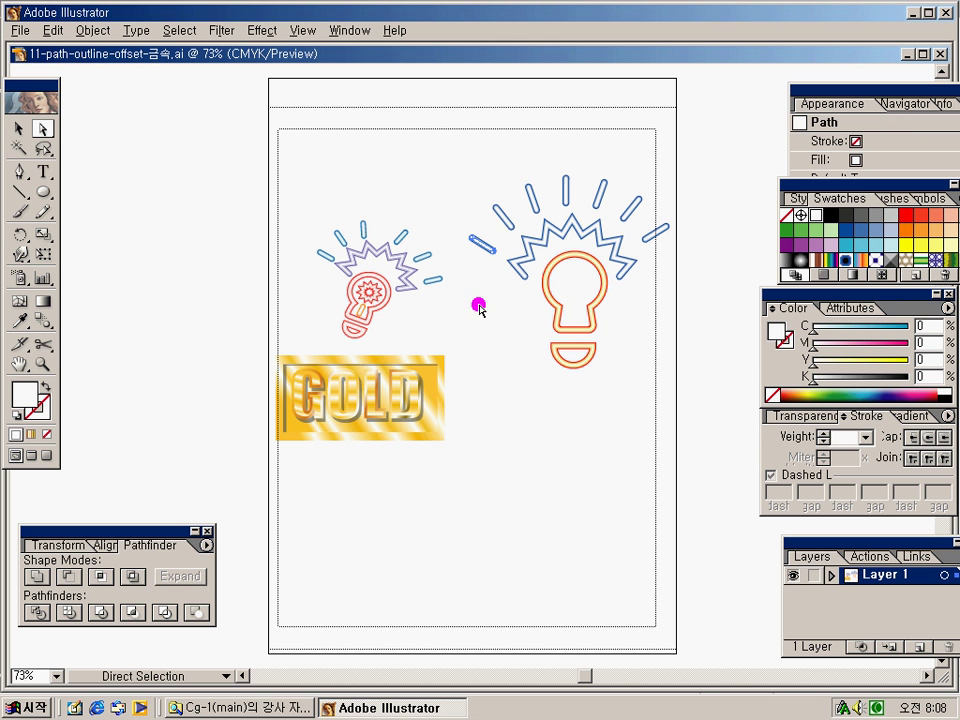
pyautogui.click(488, 326)
pyautogui.moveTo(480, 124); pyautogui.dragTo(688, 410)
pyautogui.click(609, 422)
# Draw a 15-point star with an outer radius of about 4.3 mm beside the tilted reference bulb.
pyautogui.moveTo(291, 231); pyautogui.dragTo(396, 328)
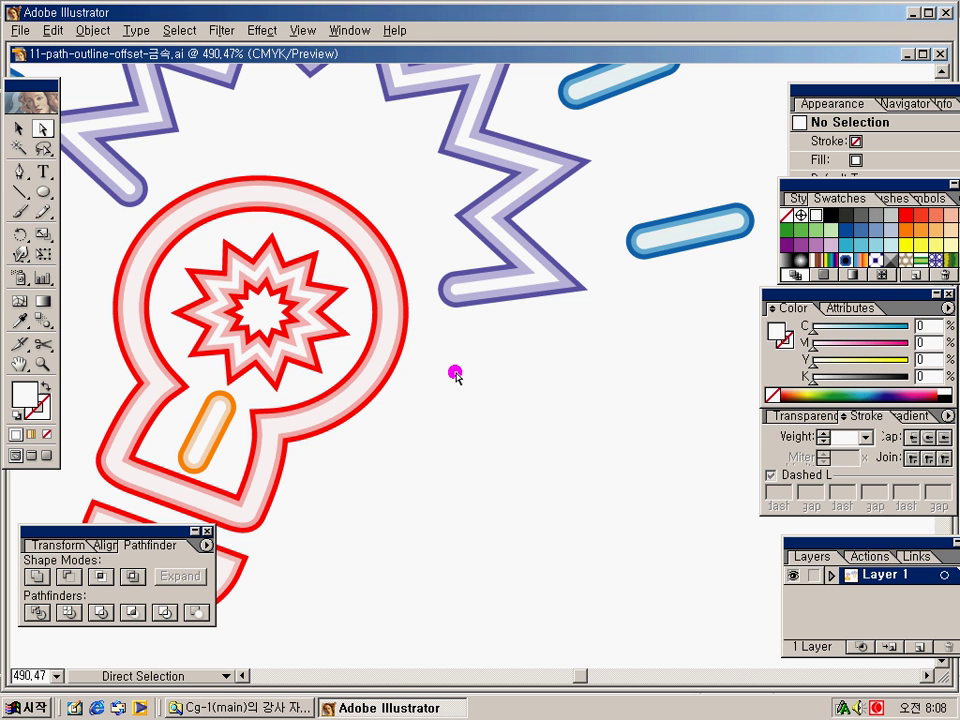
pyautogui.moveTo(47, 192); pyautogui.dragTo(154, 193)
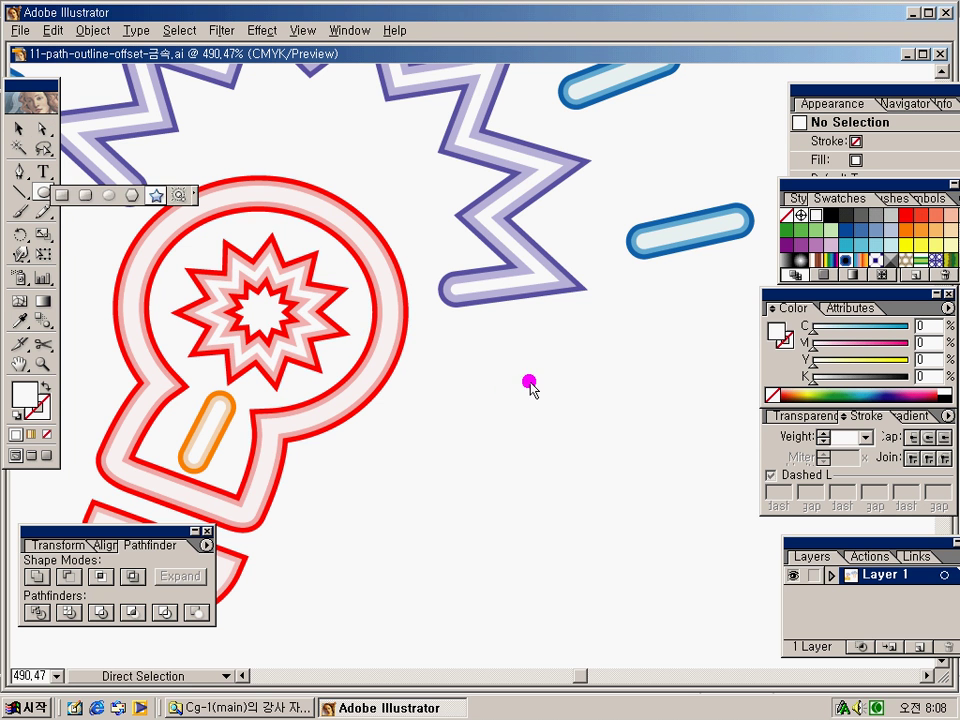
pyautogui.moveTo(518, 397); pyautogui.dragTo(529, 450)
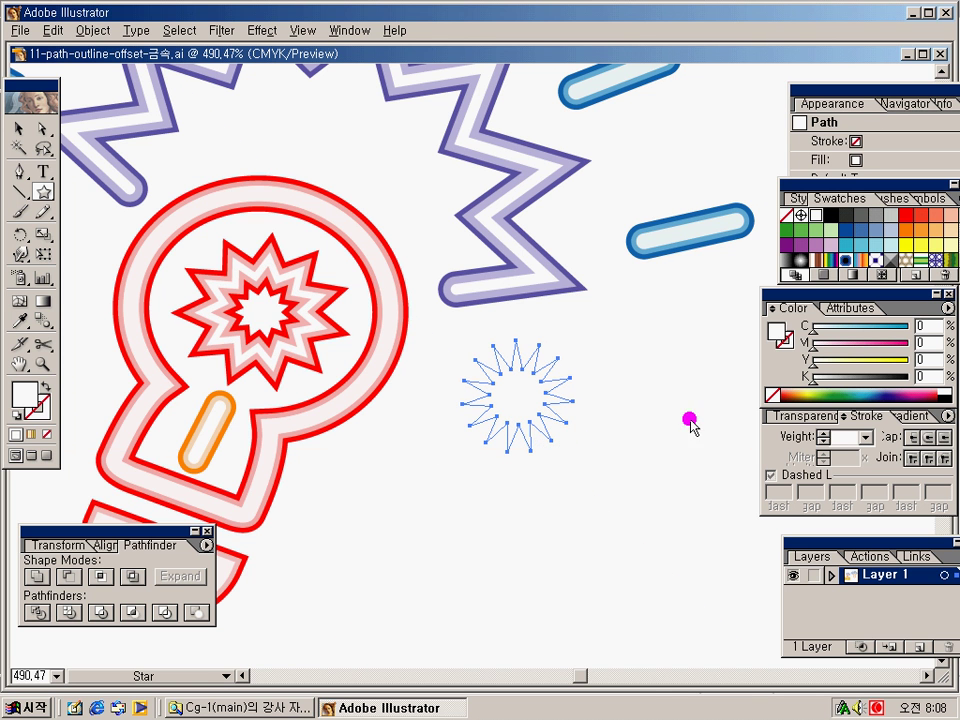
# Swap the star's fill and stroke, set the stroke to blue (C 75, M 37.5, Y 0, K 0), and deselect it.
pyautogui.click(43, 388)
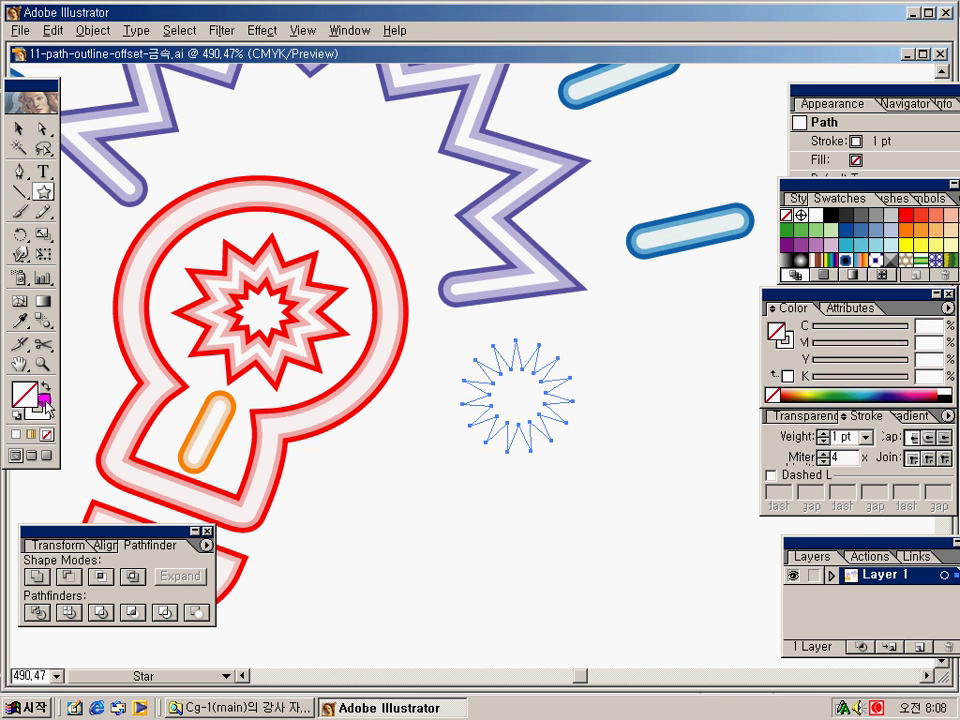
pyautogui.click(860, 230)
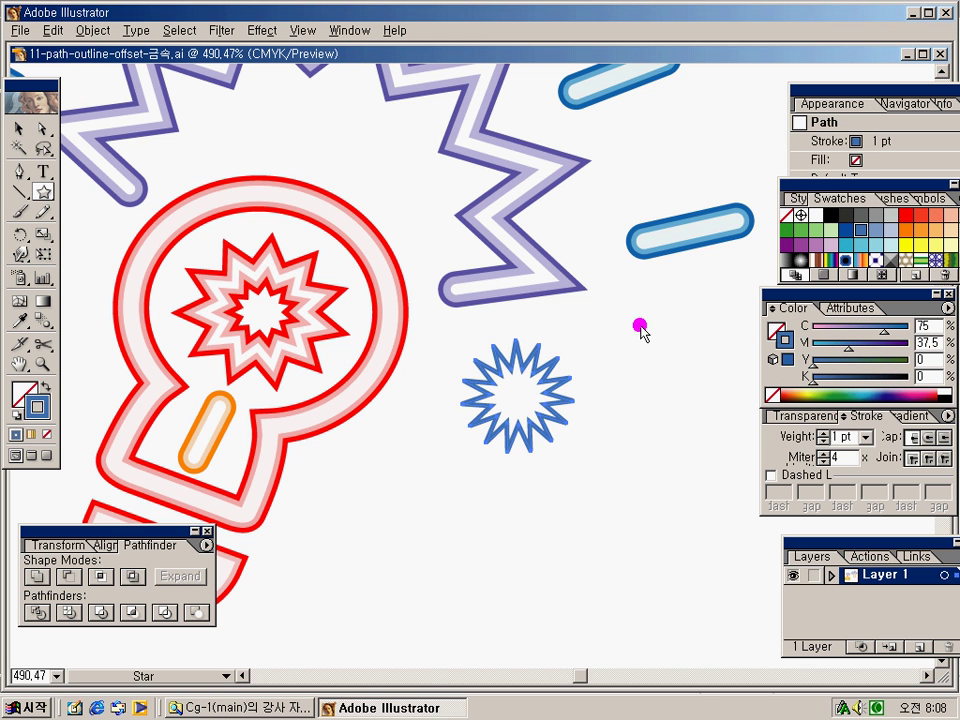
pyautogui.click(19, 128)
pyautogui.click(478, 340)
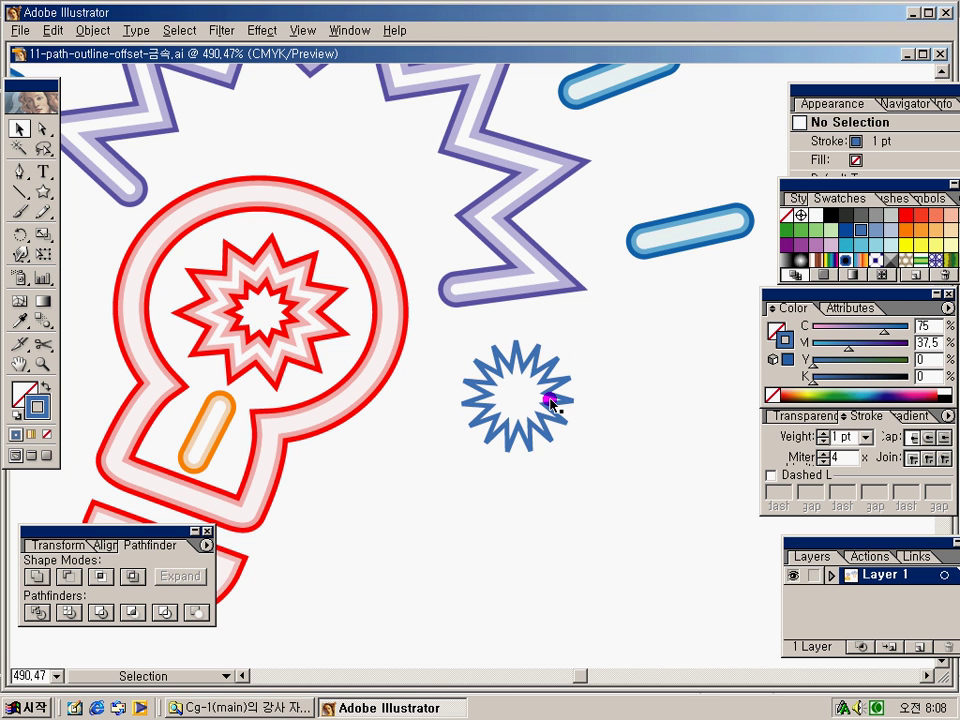
# Delete the blue 15-point star beside the tilted reference bulb.
pyautogui.click(553, 404)
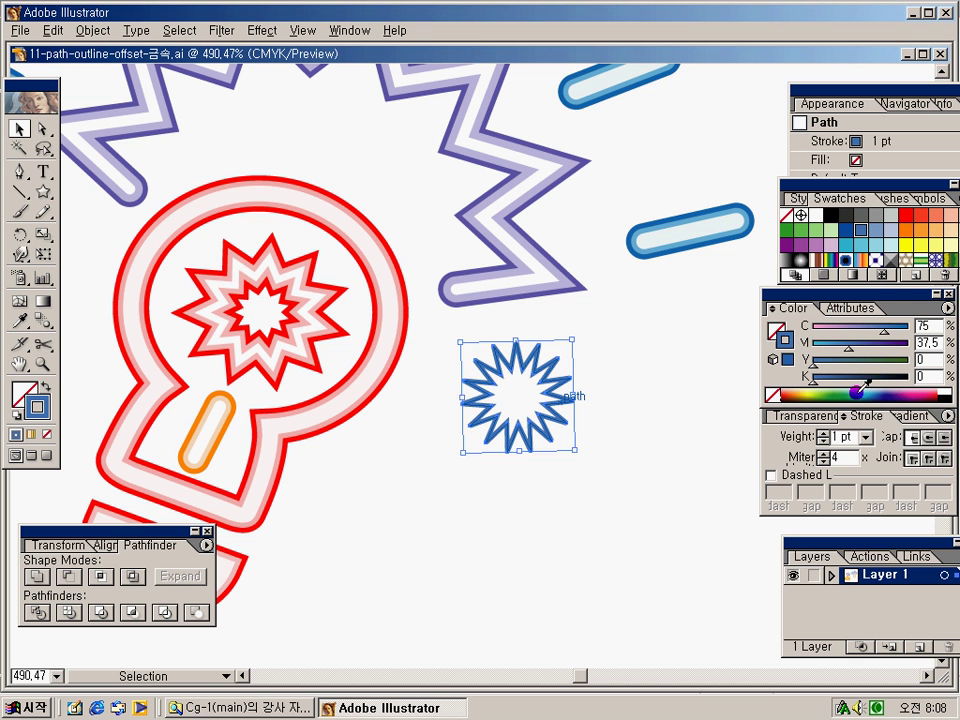
pyautogui.click(638, 433)
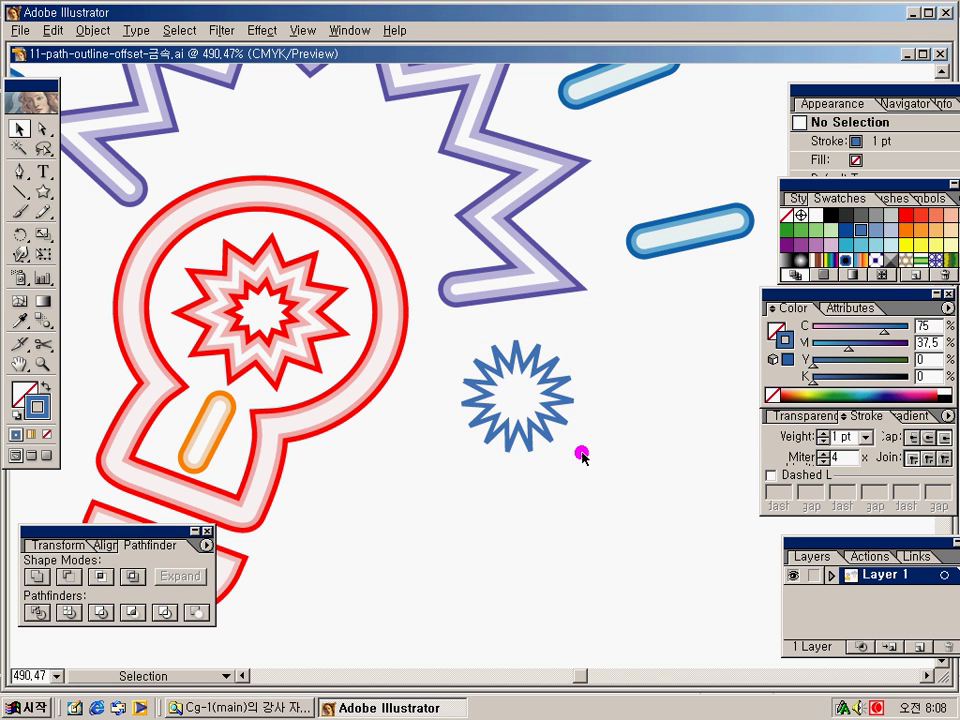
pyautogui.click(553, 384)
pyautogui.moveTo(422, 311); pyautogui.dragTo(770, 664)
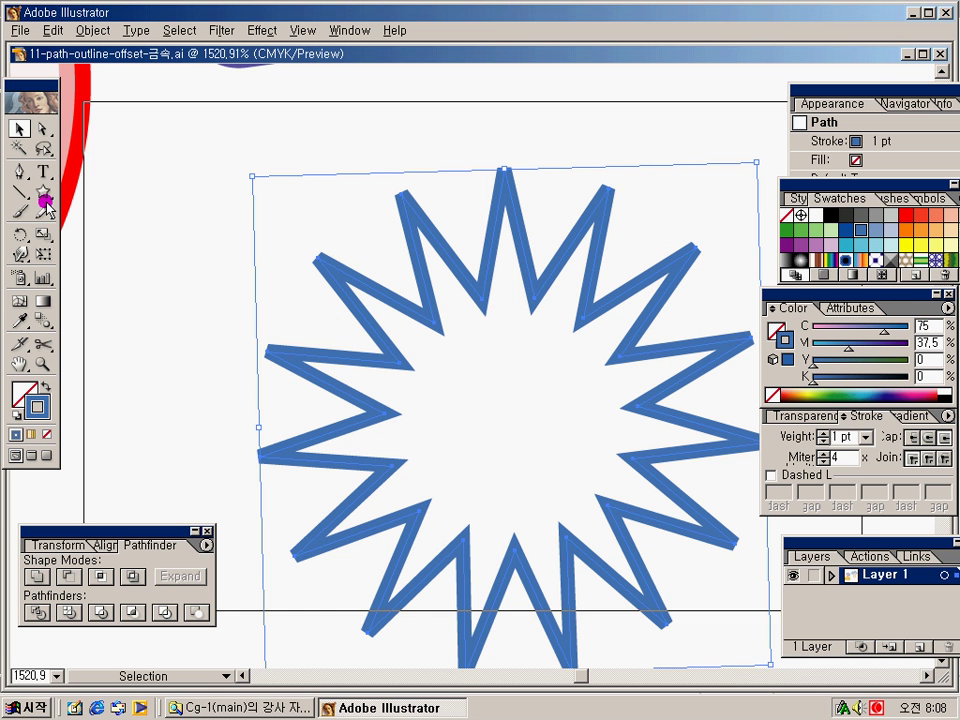
pyautogui.hotkey('ctrl', '-')
pyautogui.hotkey('ctrl', '-')
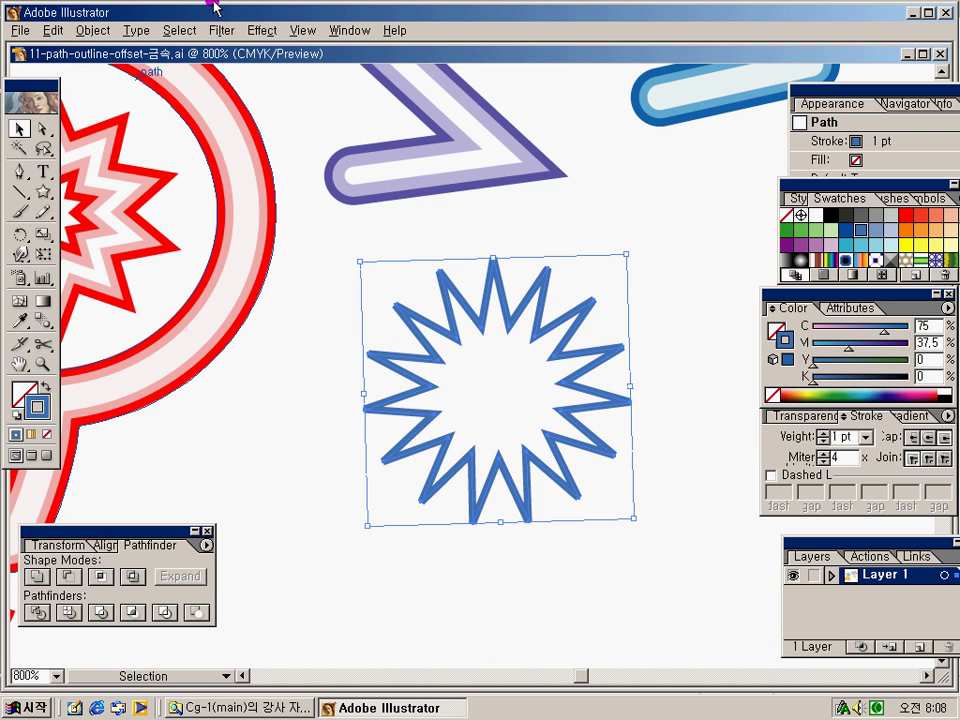
pyautogui.press('Delete')
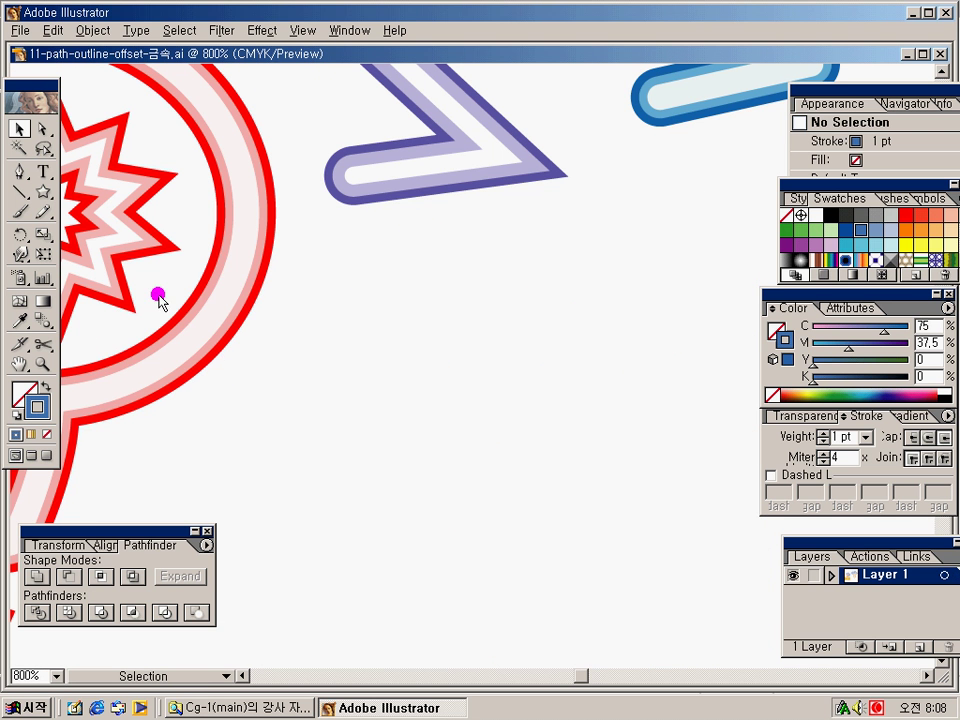
# Create a 13-point star with radius 1 of 20 mm and radius 2 of 15 mm.
pyautogui.click(43, 192)
pyautogui.click(398, 380)
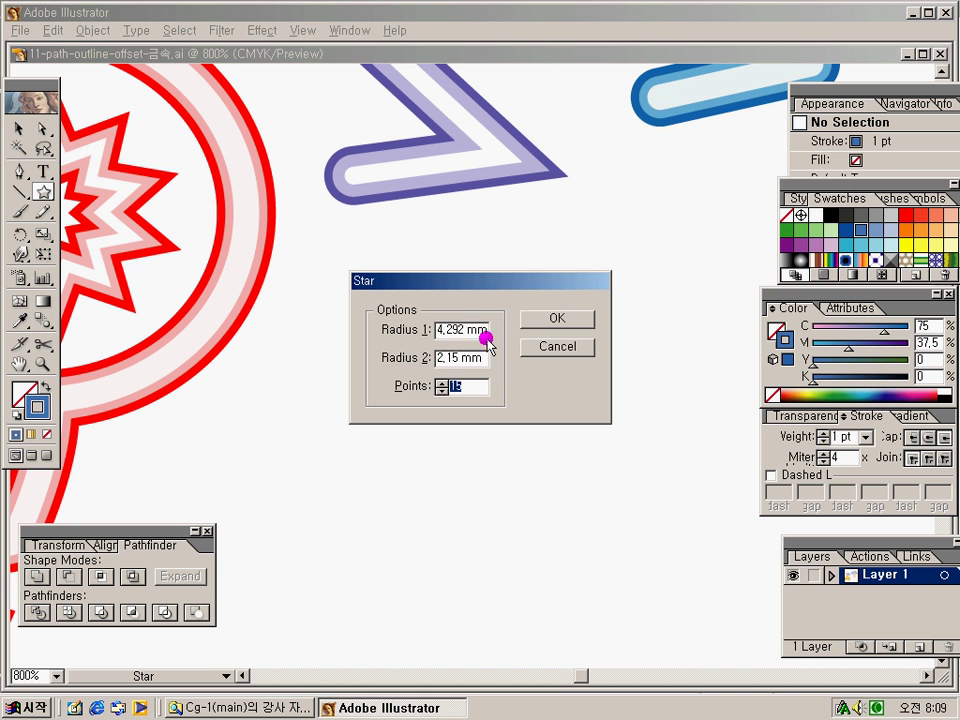
pyautogui.click(485, 339)
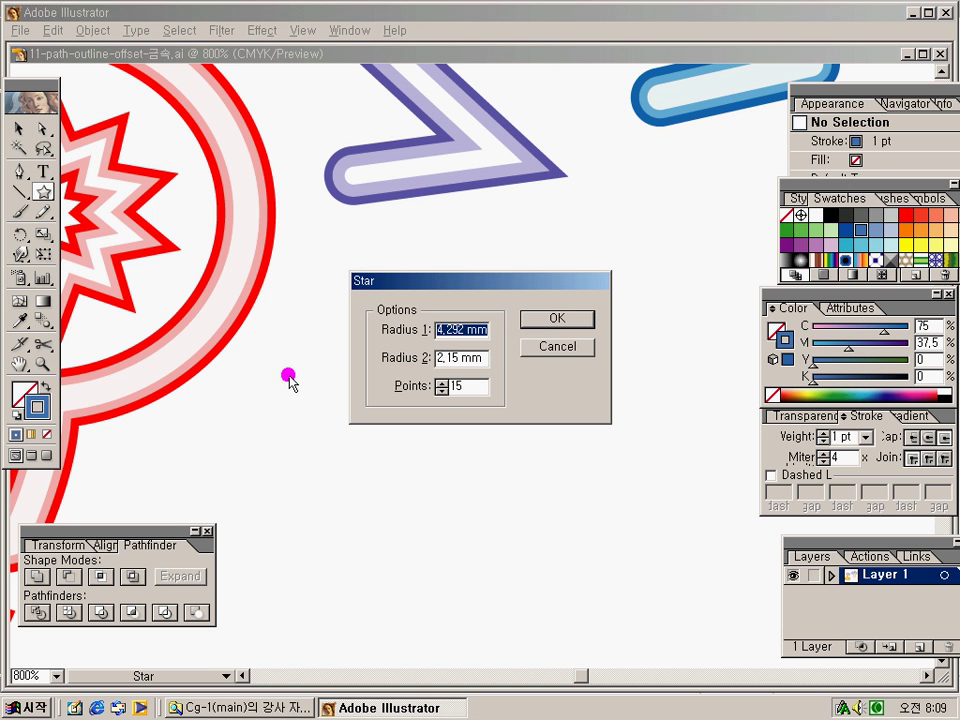
pyautogui.write('20')
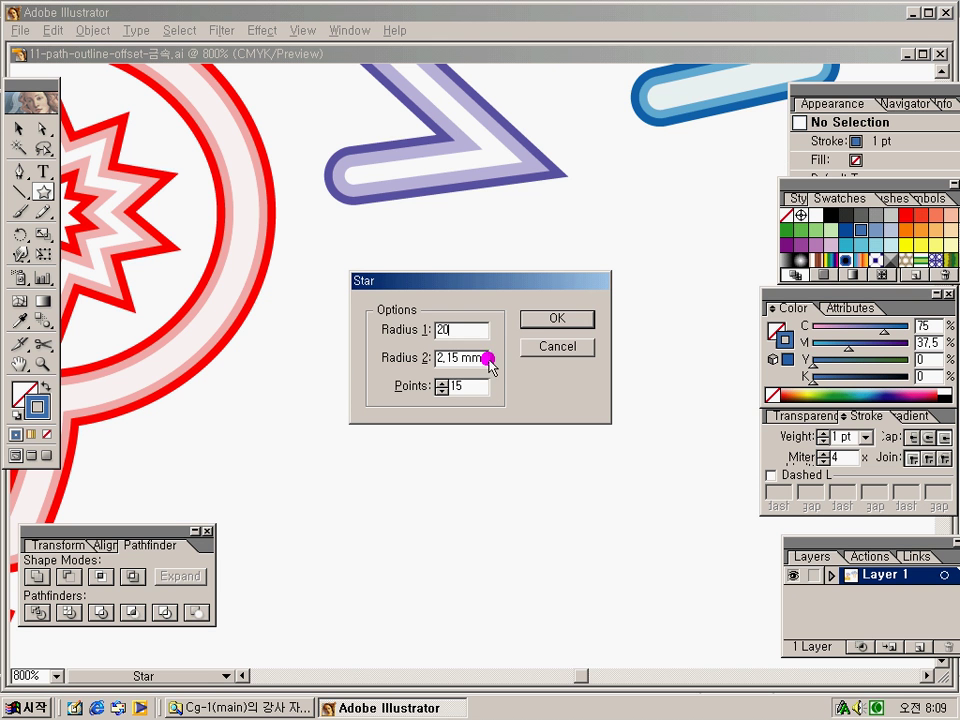
pyautogui.click(483, 358)
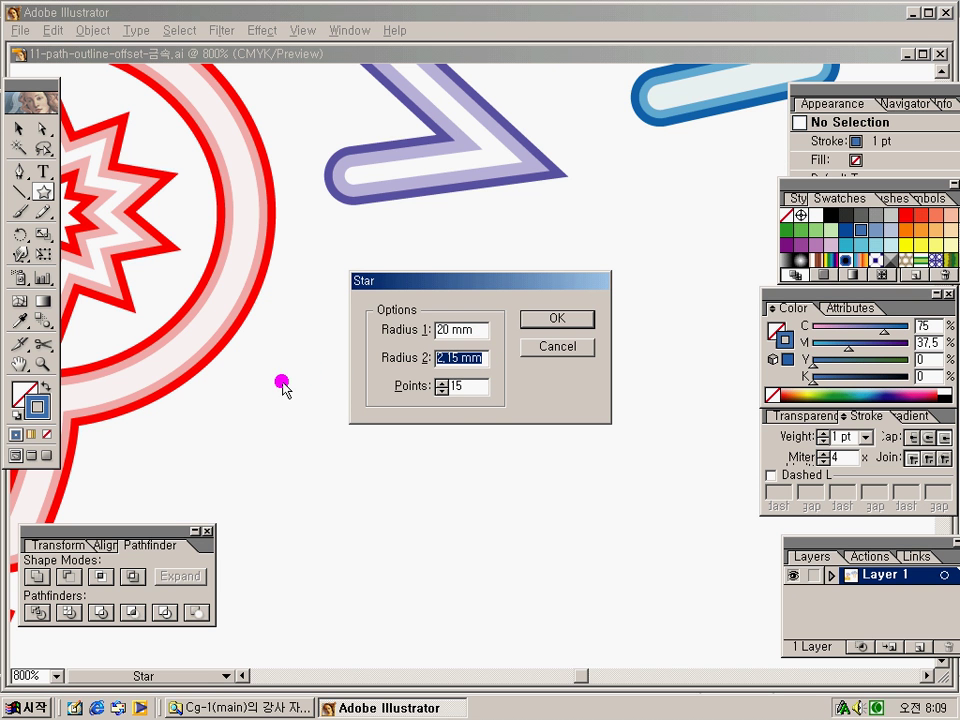
pyautogui.write('15')
pyautogui.click(486, 391)
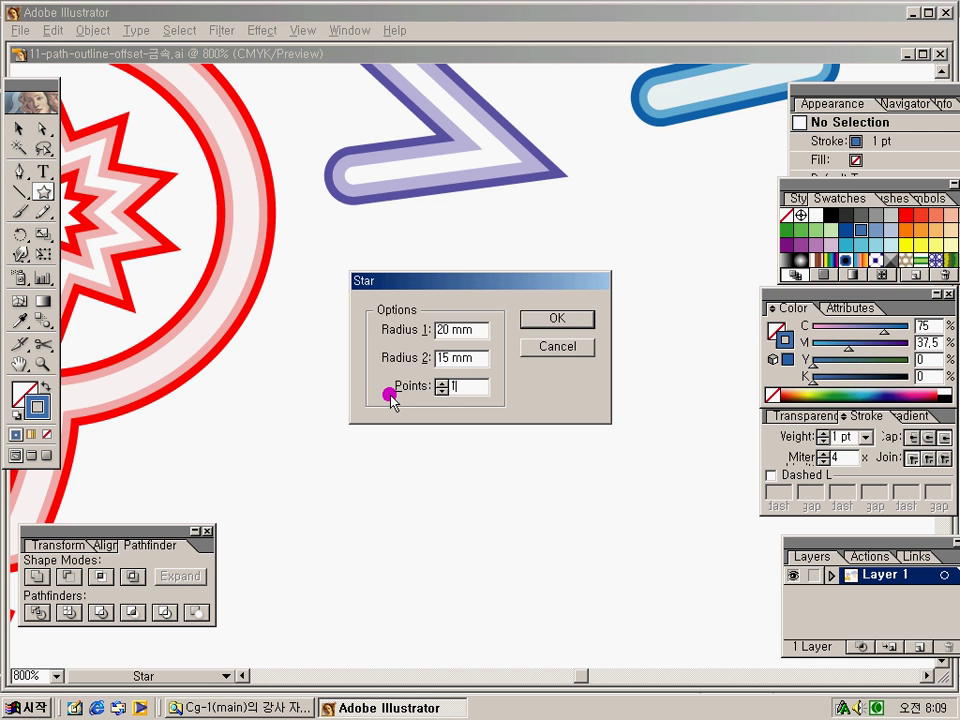
pyautogui.write('1')
pyautogui.click(557, 318)
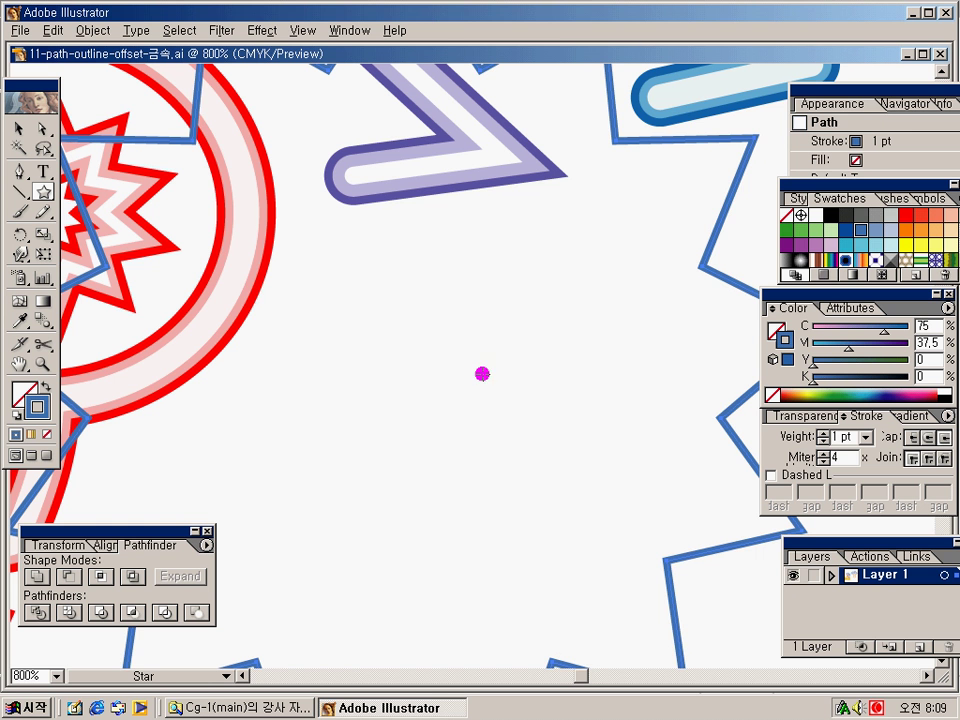
# Scale the new star down to about half its size and place it in the clear space beside the tilted bulb.
pyautogui.hotkey('ctrl', '0')
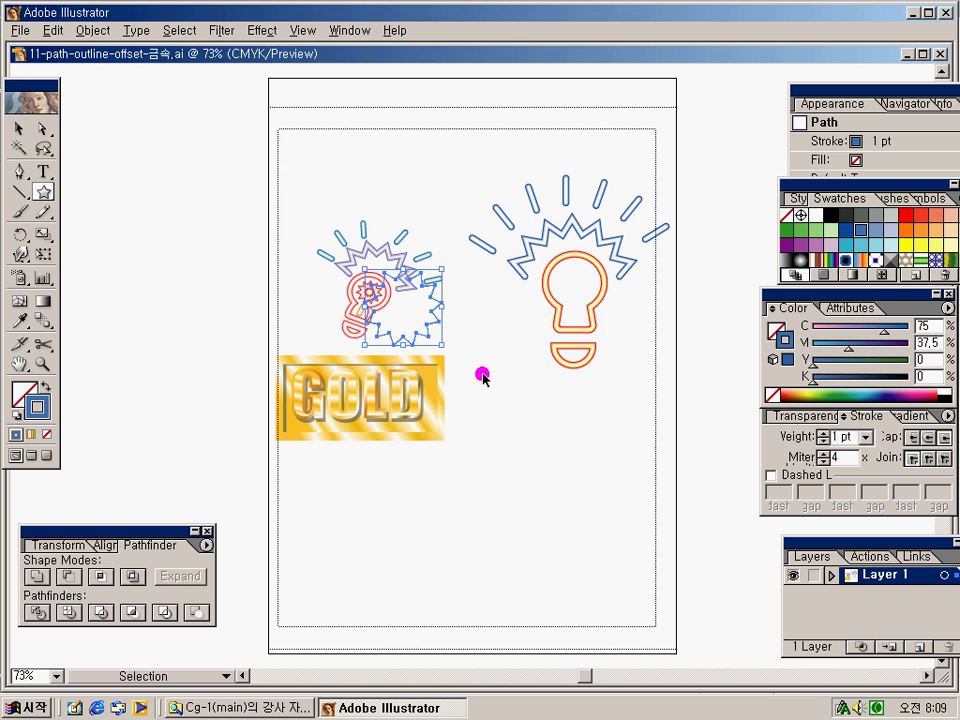
pyautogui.click(19, 128)
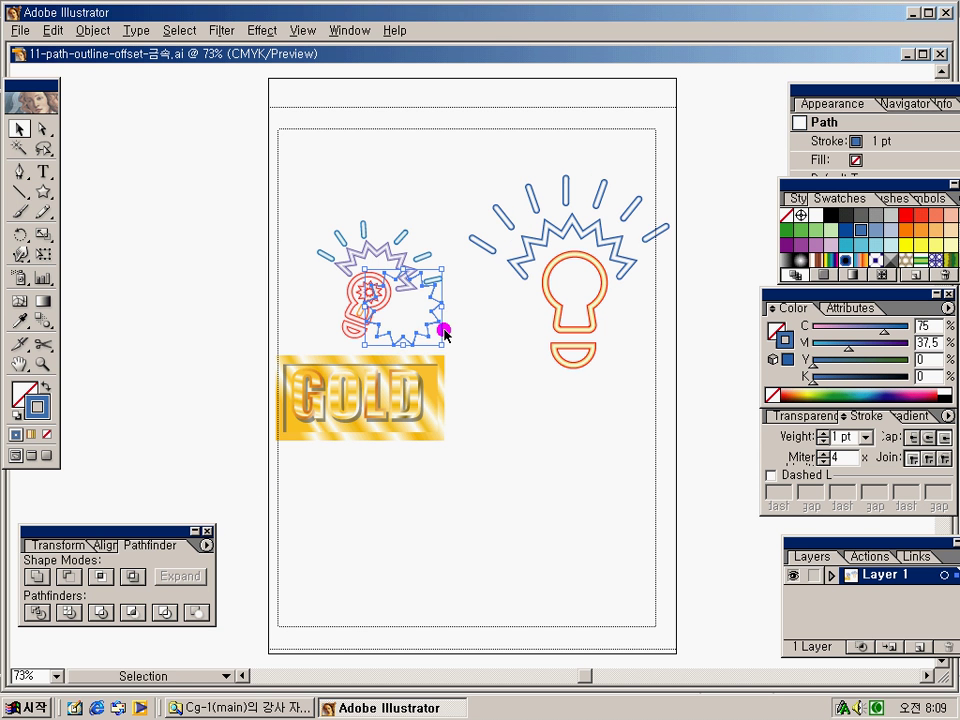
pyautogui.moveTo(424, 317); pyautogui.dragTo(461, 320)
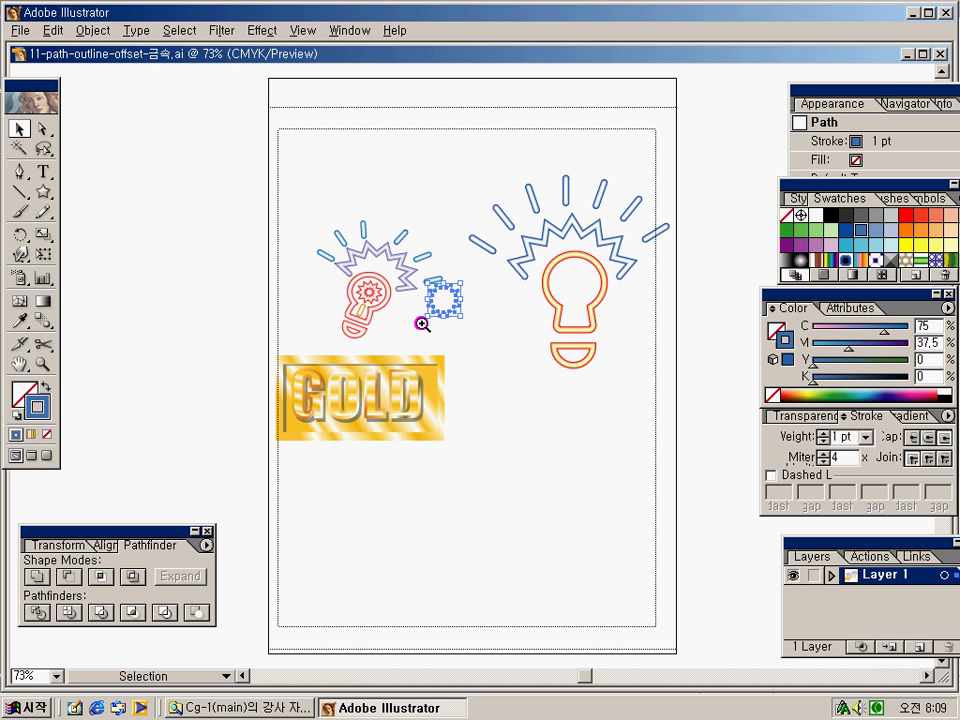
# Move the blue star slightly straight down, clear of the short ray, and set its stroke weight to 10 pt.
pyautogui.moveTo(332, 240); pyautogui.dragTo(542, 381)
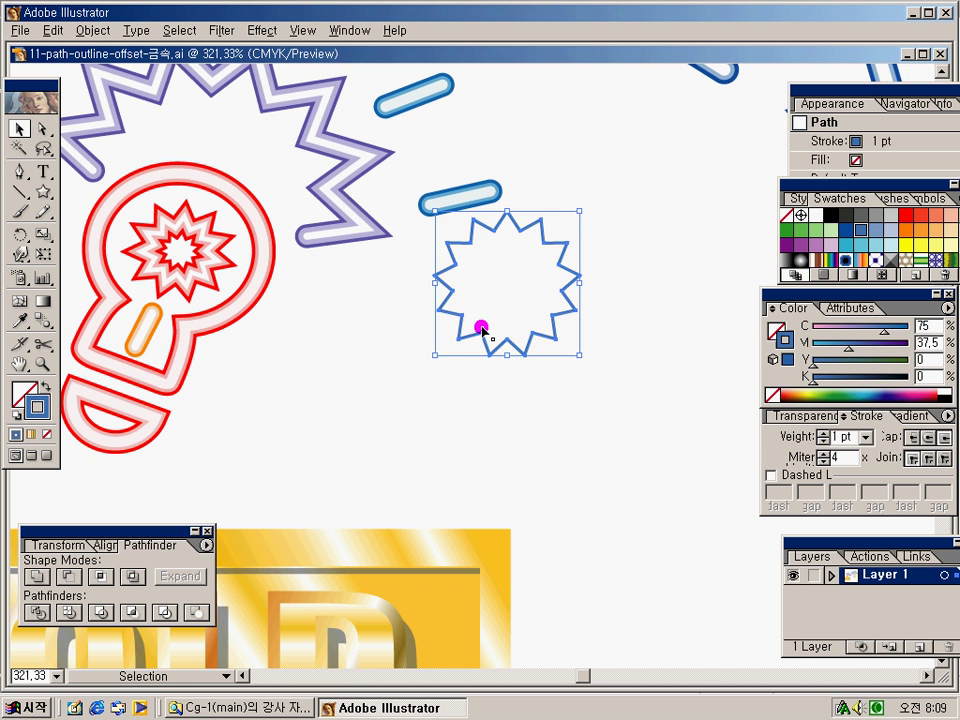
pyautogui.moveTo(481, 330); pyautogui.dragTo(476, 356)
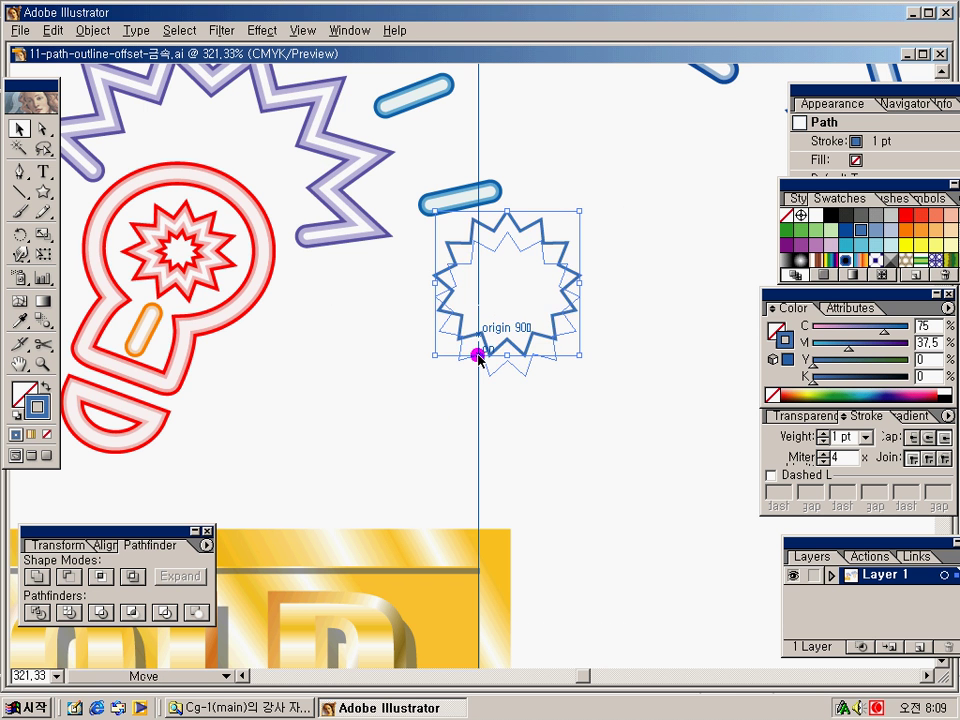
pyautogui.click(866, 437)
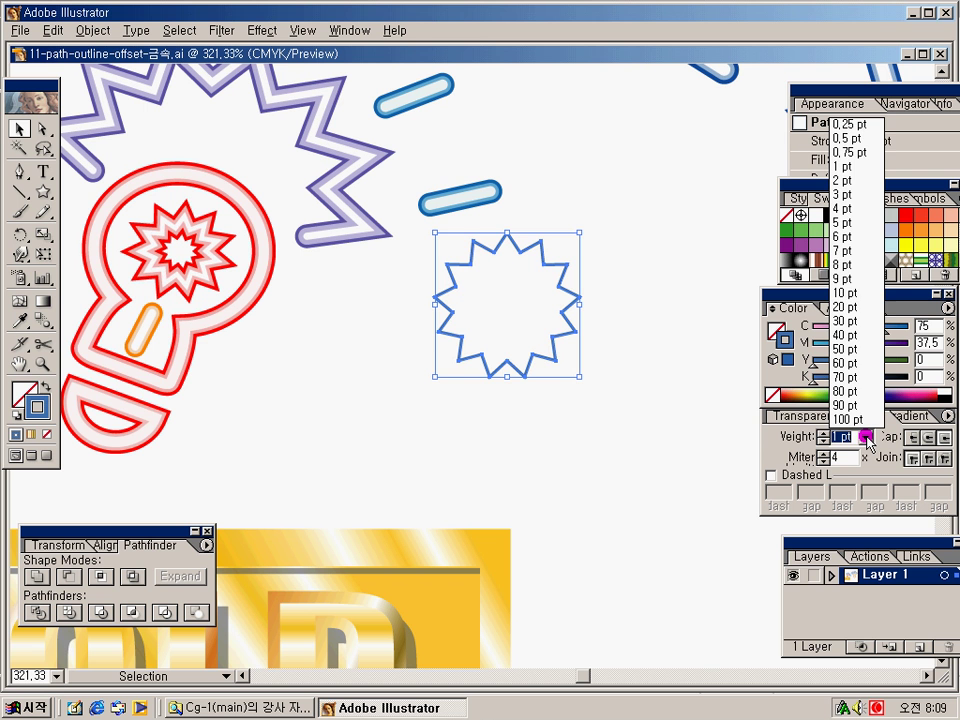
pyautogui.click(851, 293)
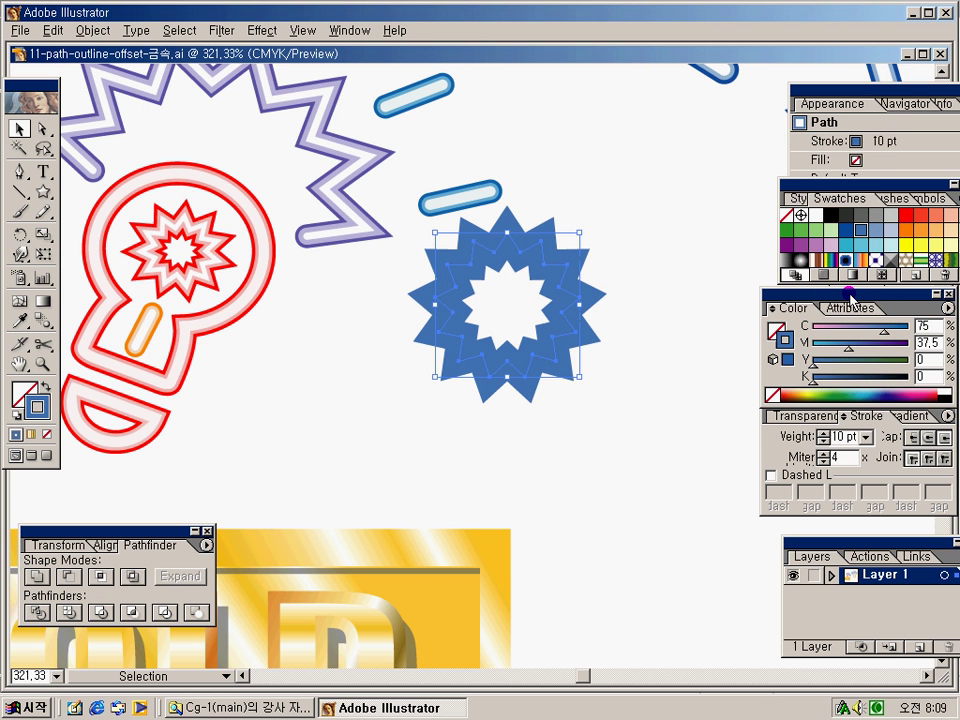
# Set the blue star's stroke weight to 5 pt and convert the stroke to a filled shape with Outline Stroke.
pyautogui.click(851, 437)
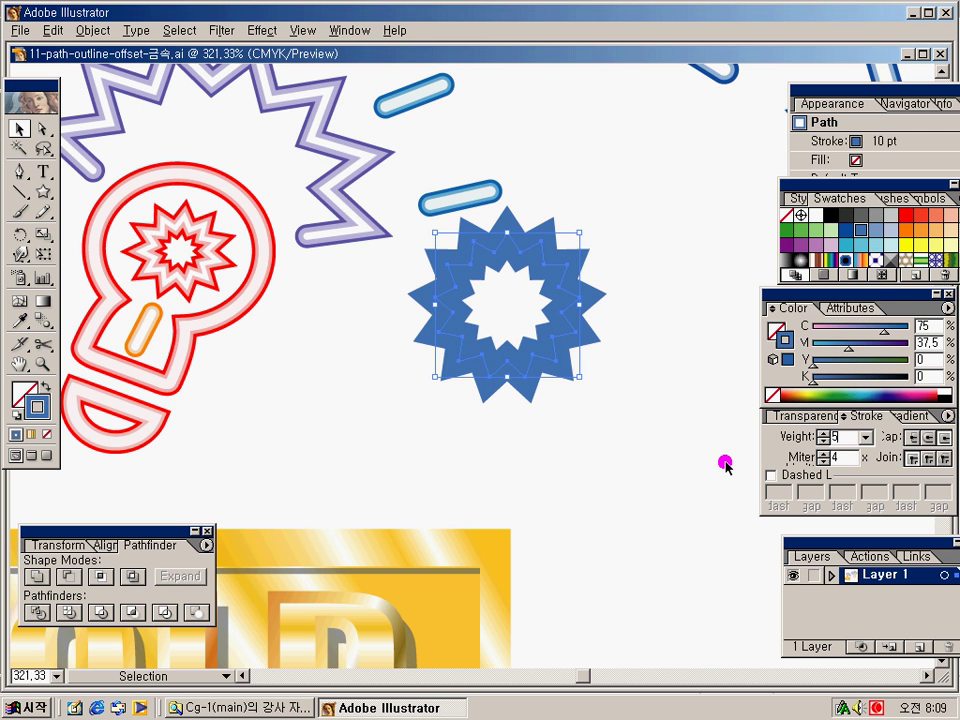
pyautogui.press('Return')
pyautogui.click(549, 347)
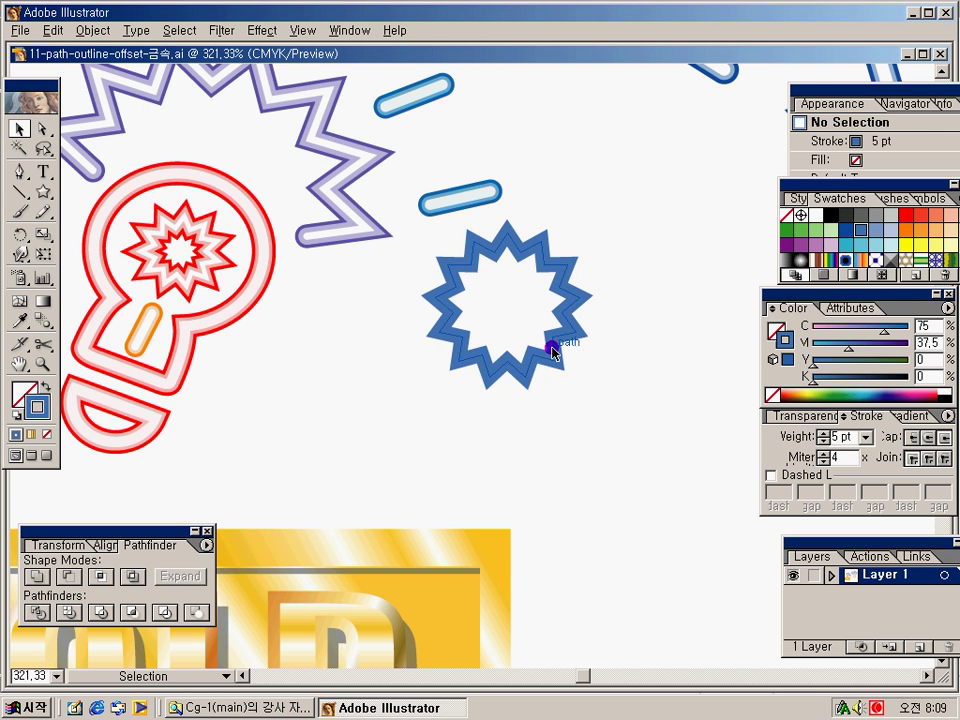
pyautogui.moveTo(611, 317); pyautogui.dragTo(536, 377)
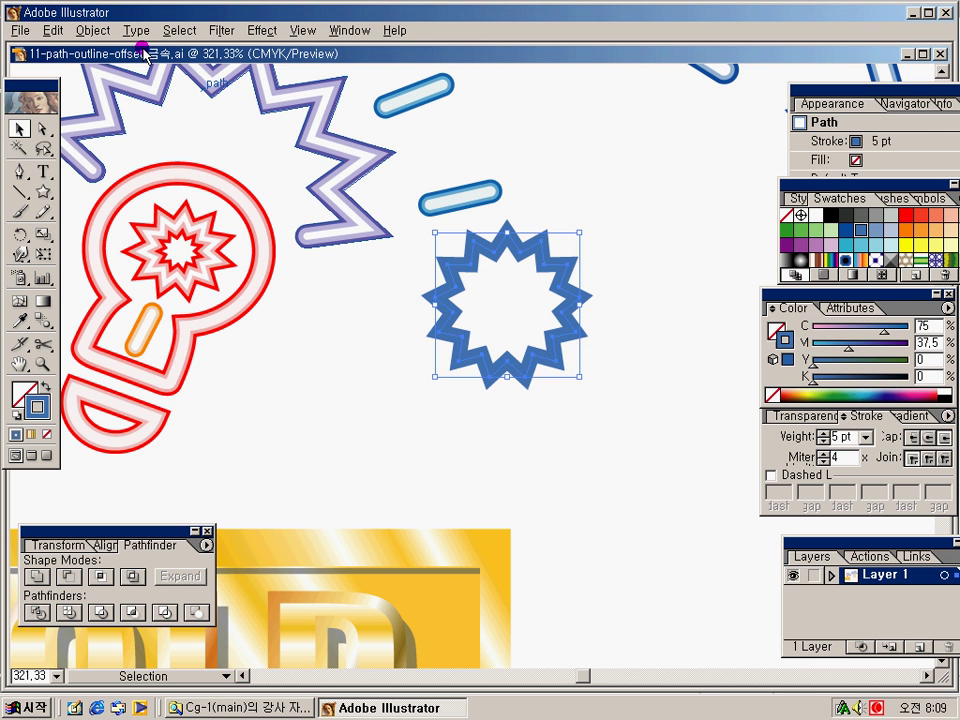
pyautogui.click(93, 30)
pyautogui.moveTo(160, 322)
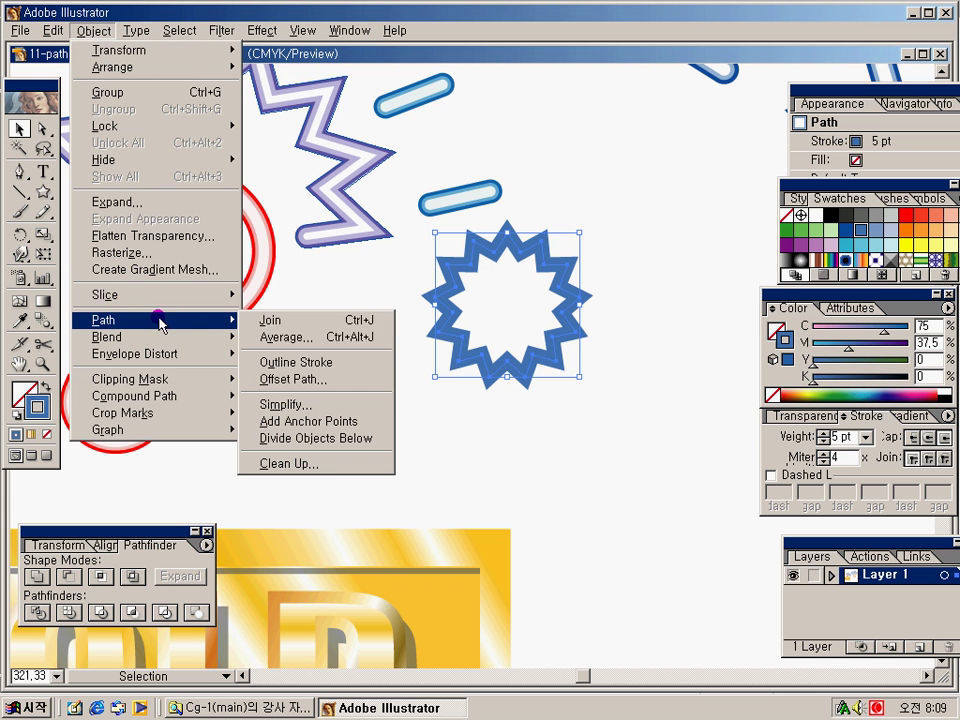
pyautogui.click(316, 363)
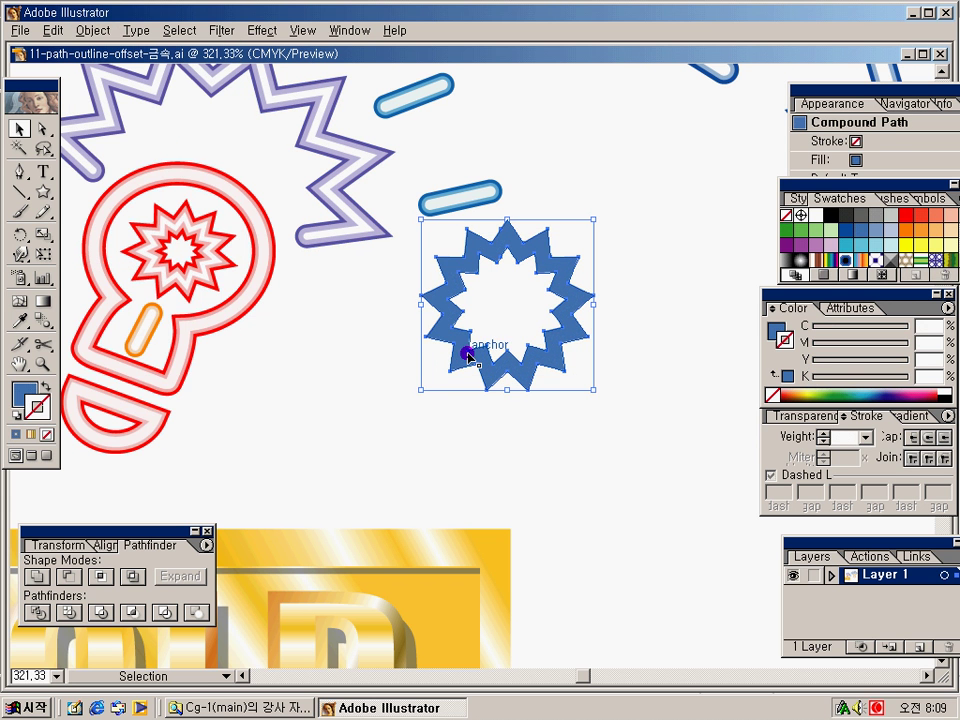
pyautogui.click(100, 30)
pyautogui.click(152, 322)
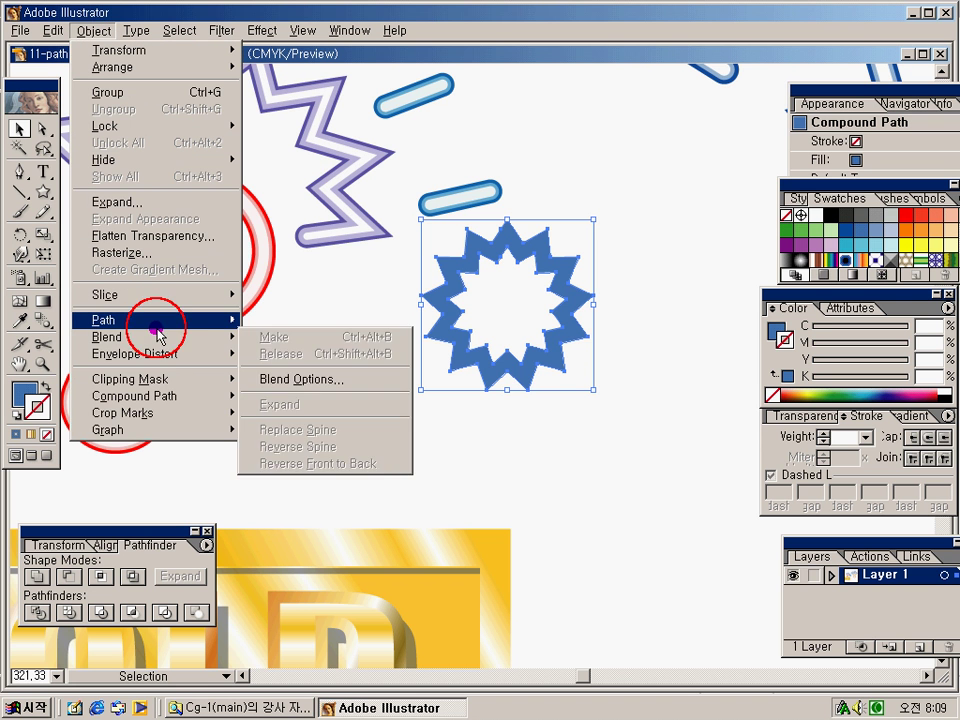
pyautogui.click(290, 380)
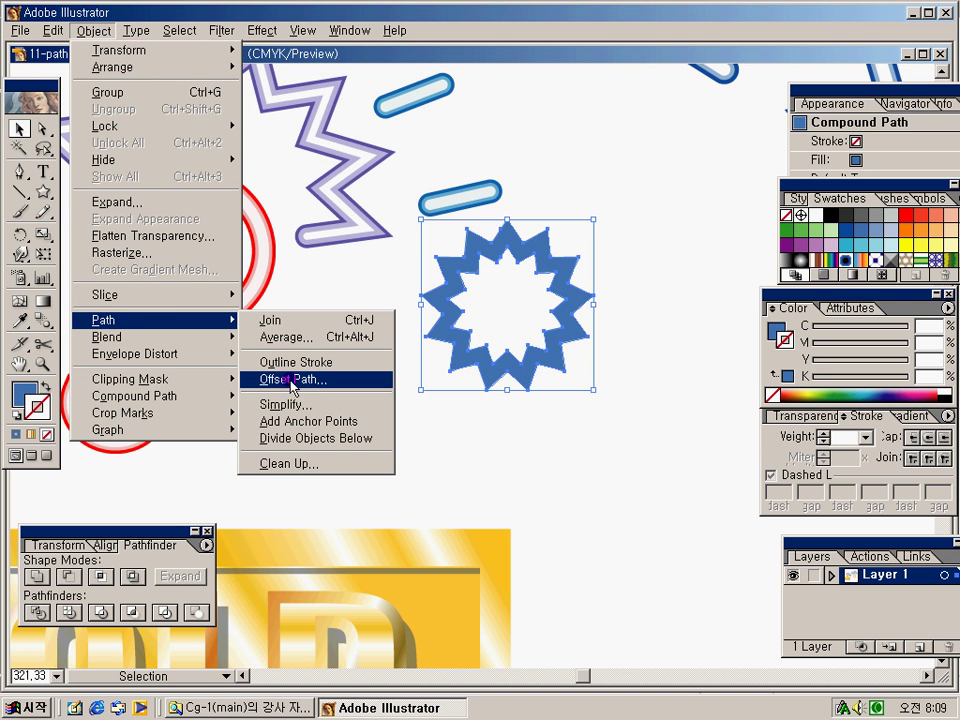
# Recolour the outlined star with a purple fill of C 50%, M 90% and remove its stroke.
pyautogui.click(791, 250)
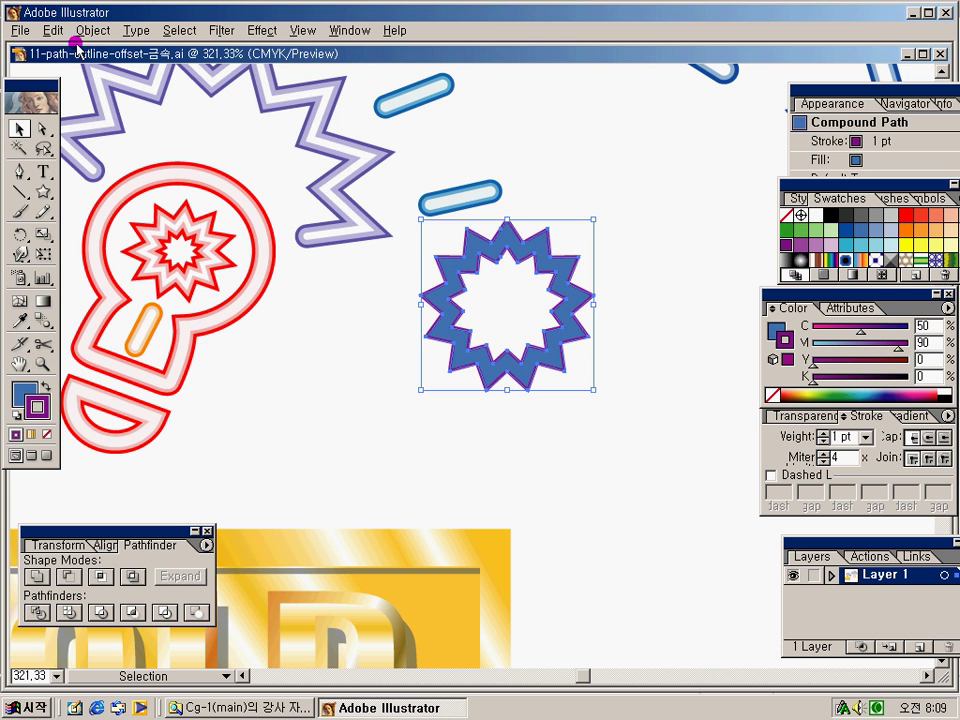
pyautogui.hotkey('shift', 'x')
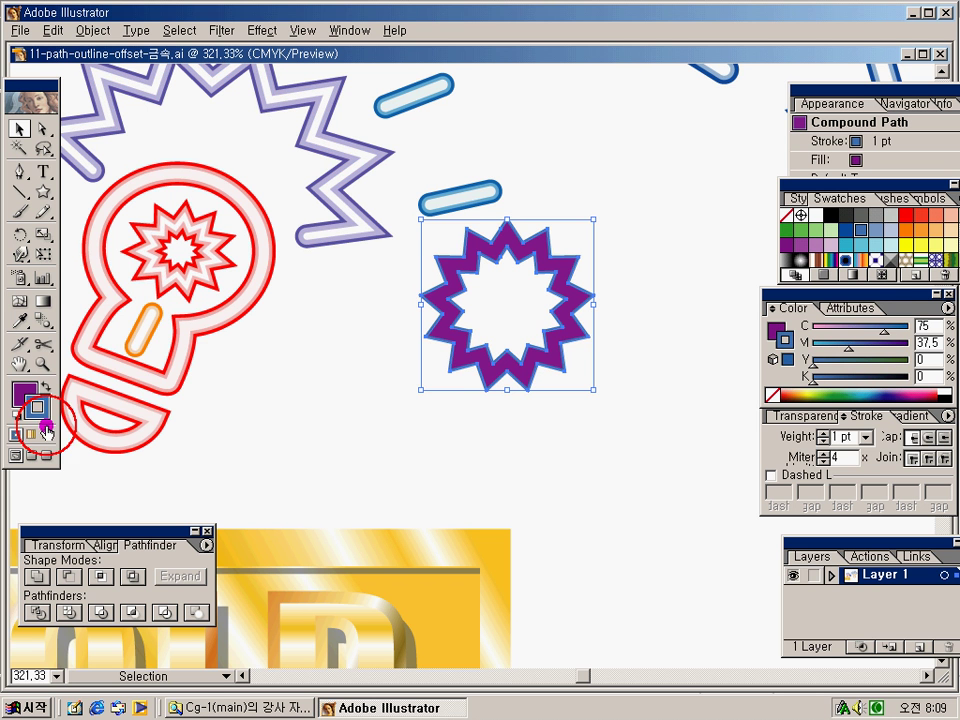
pyautogui.click(8, 397)
# Offset the purple star's path by -0.5 mm and fill the new path with light lilac, C 10.2%, M 29.4%.
pyautogui.click(88, 30)
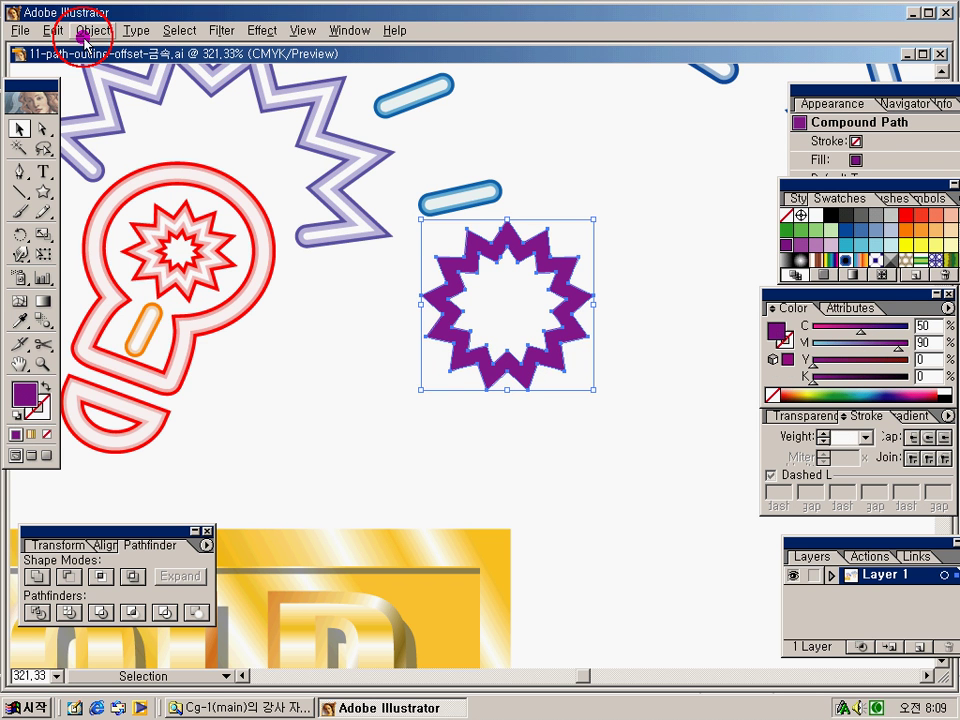
pyautogui.click(113, 319)
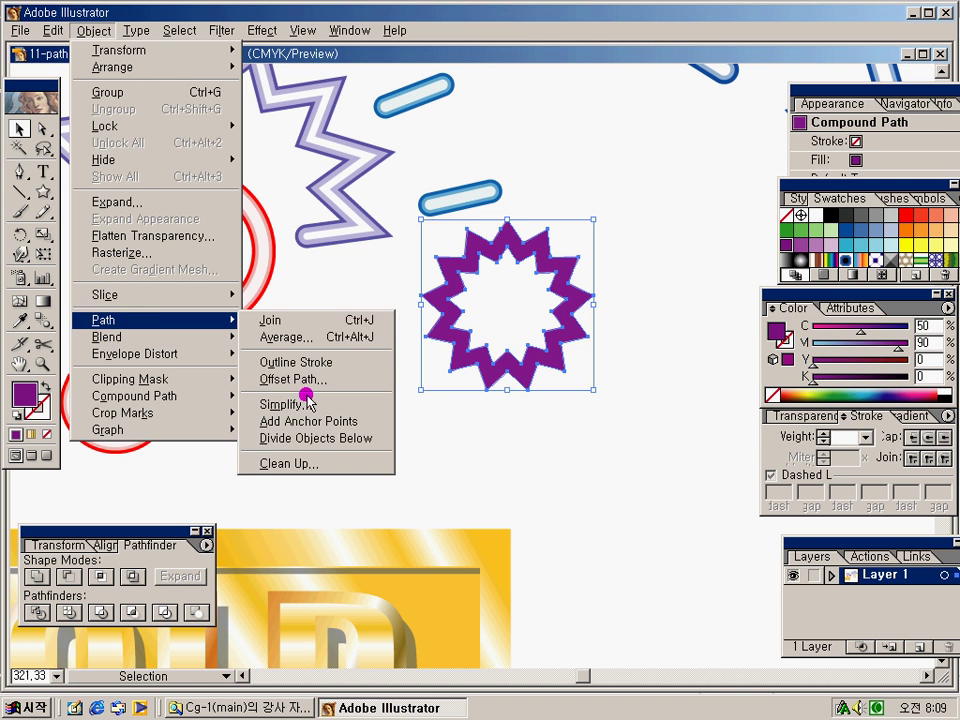
pyautogui.click(300, 380)
pyautogui.click(575, 325)
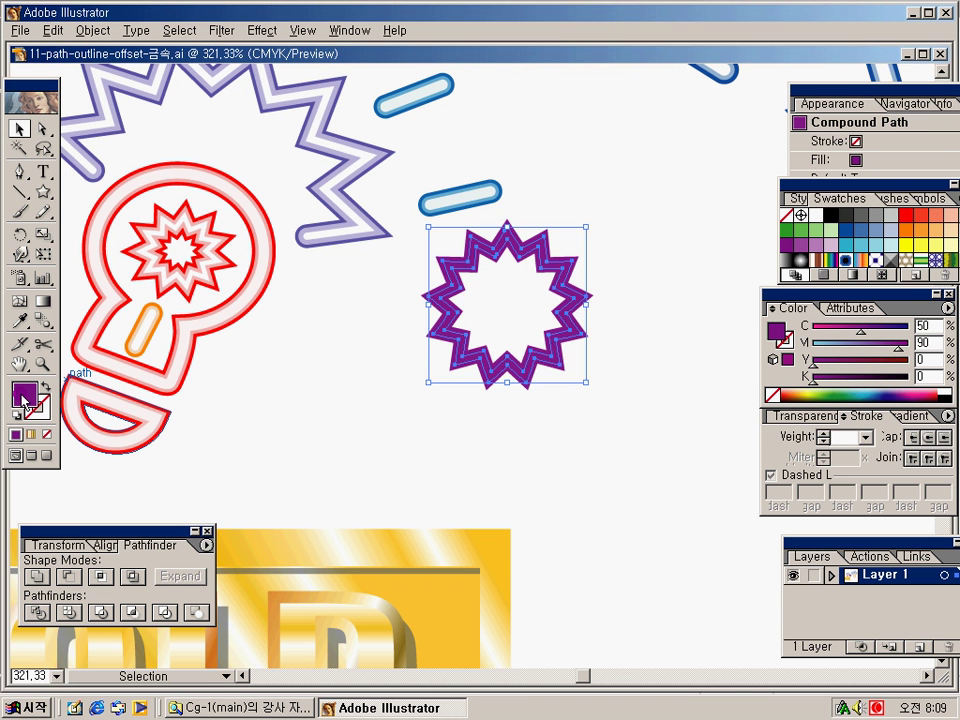
pyautogui.doubleClick(24, 397)
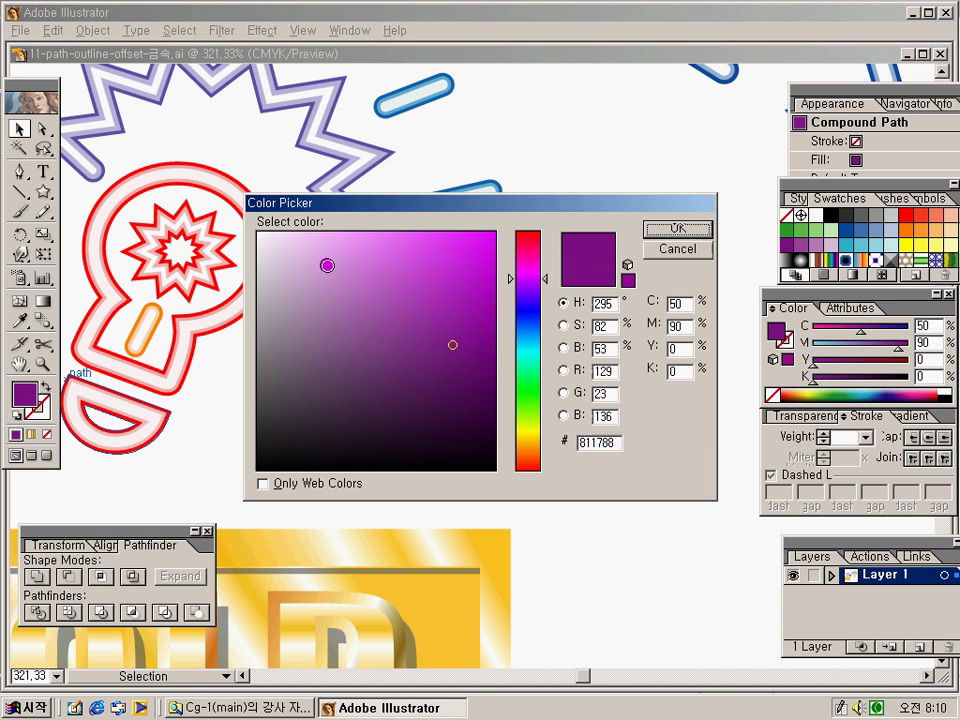
pyautogui.click(316, 254)
pyautogui.click(677, 230)
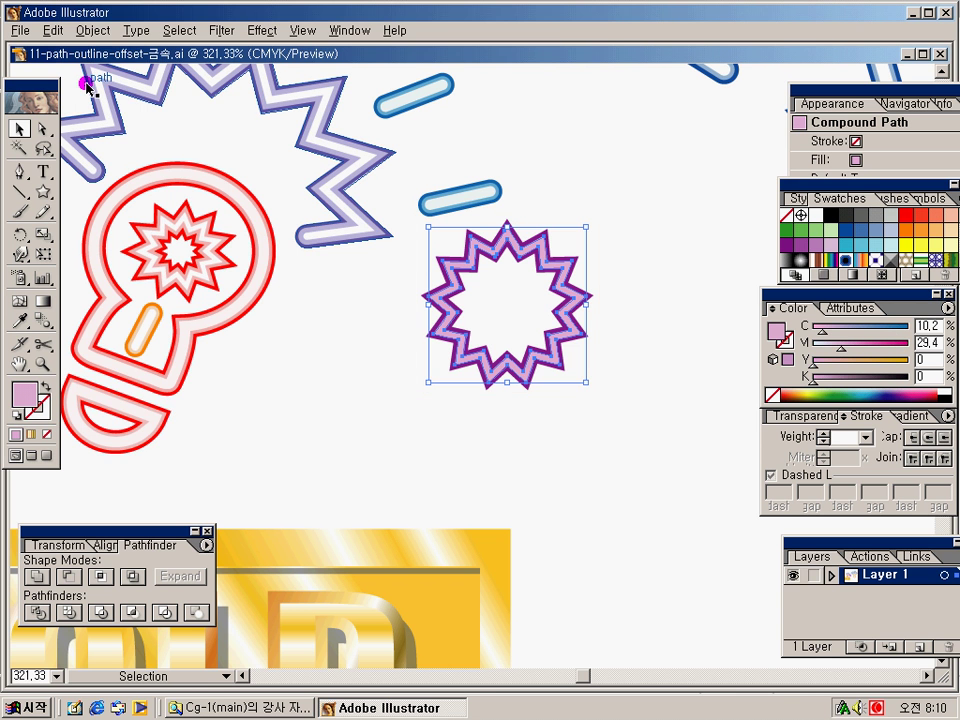
# Offset the lilac star's path by -0.2 mm, fill the new path with white and deselect it.
pyautogui.click(84, 31)
pyautogui.moveTo(250, 320)
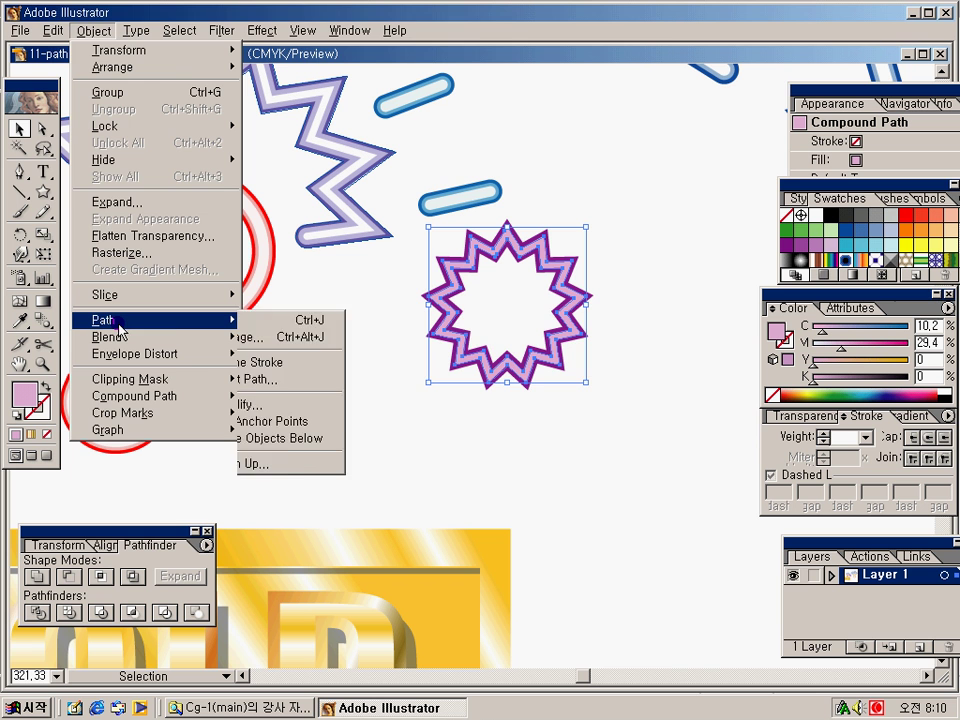
pyautogui.click(290, 380)
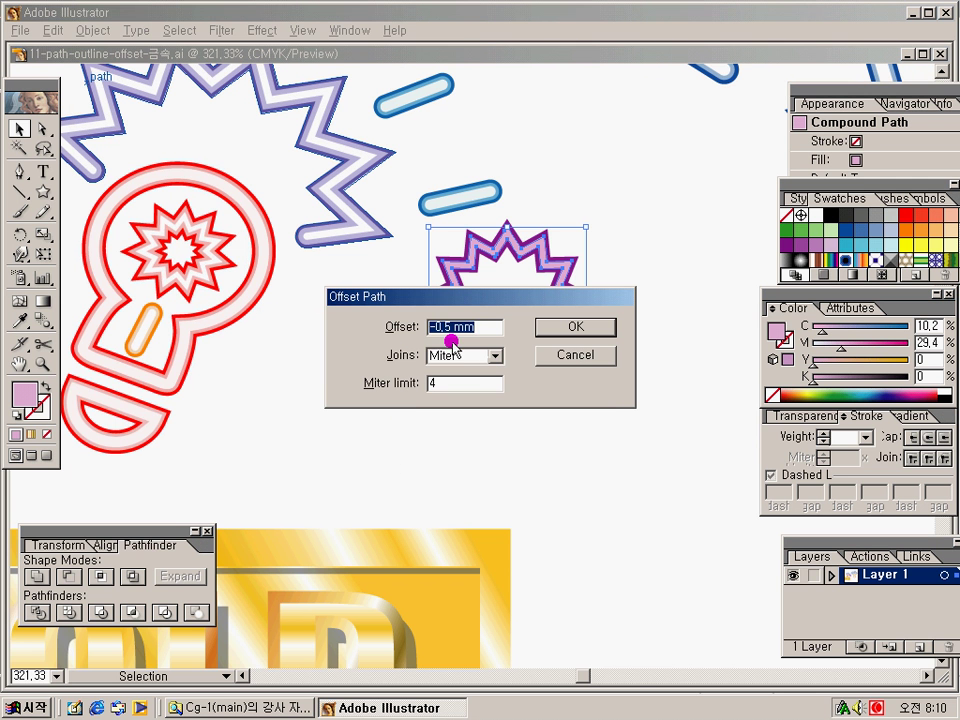
pyautogui.click(441, 326)
pyautogui.moveTo(446, 326); pyautogui.dragTo(476, 326)
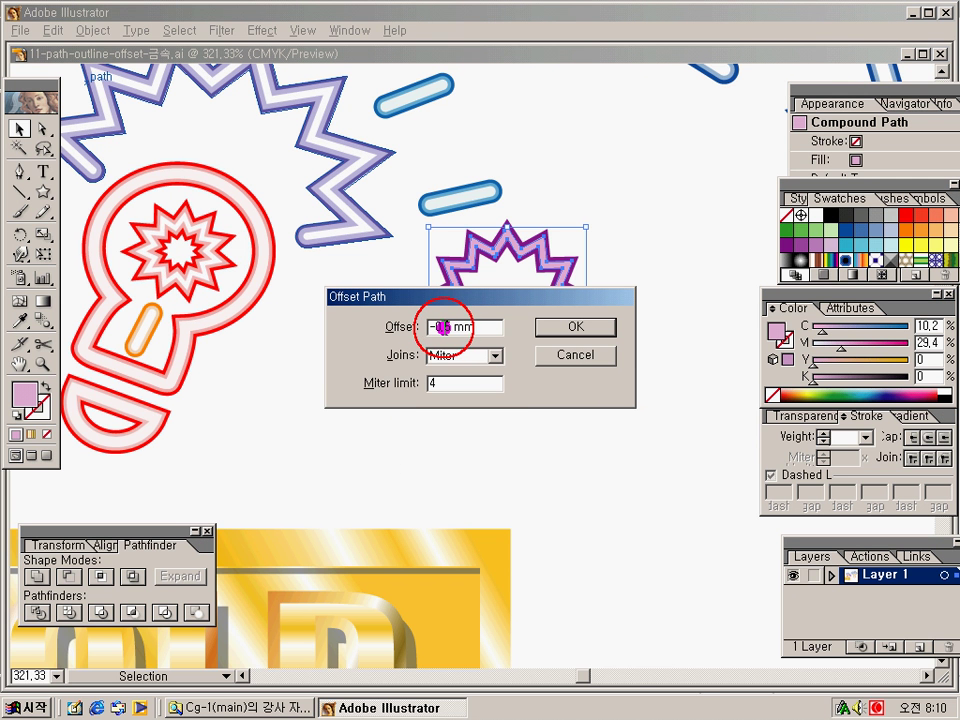
pyautogui.write('2')
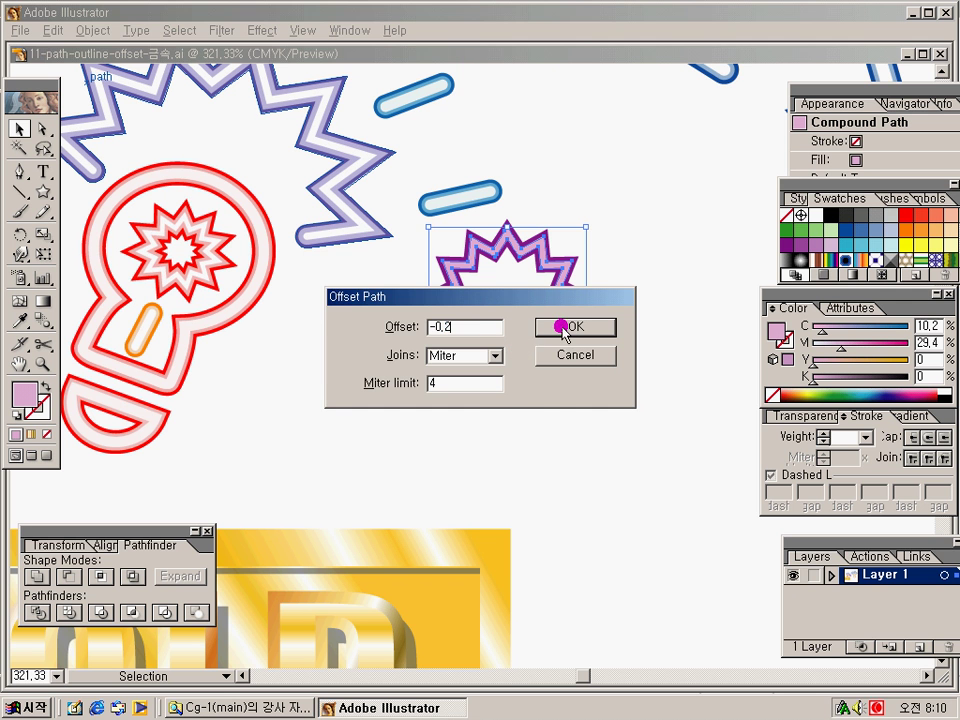
pyautogui.click(568, 326)
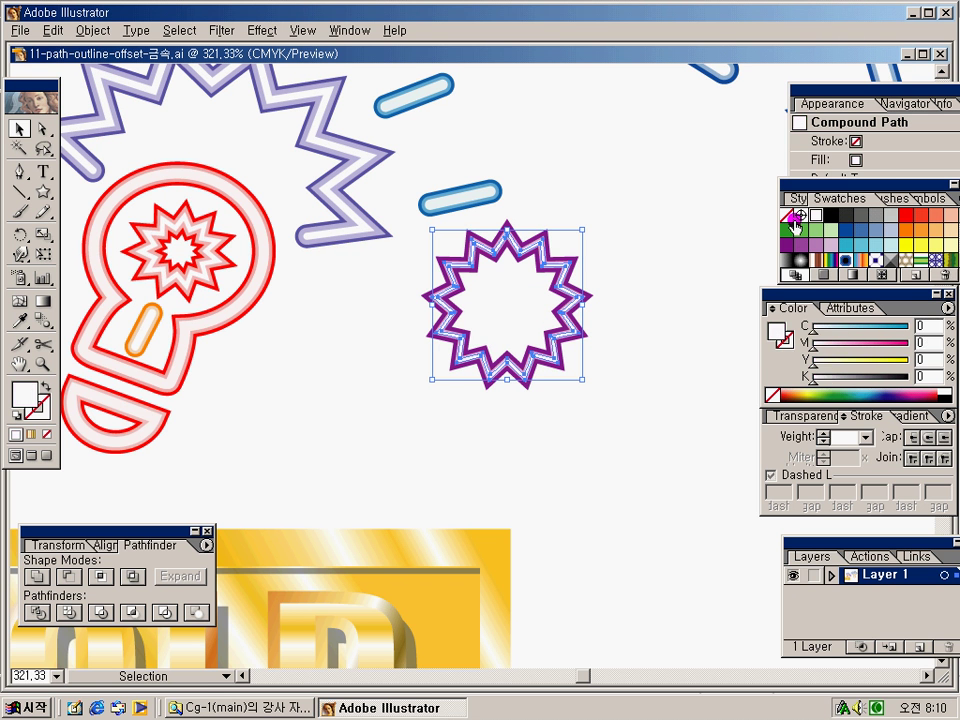
pyautogui.click(452, 414)
pyautogui.moveTo(446, 322); pyautogui.dragTo(522, 420)
pyautogui.click(415, 418)
# Select all layers of the purple star and move them into the round interior of the large upright bulb.
pyautogui.hotkey('ctrl', '0')
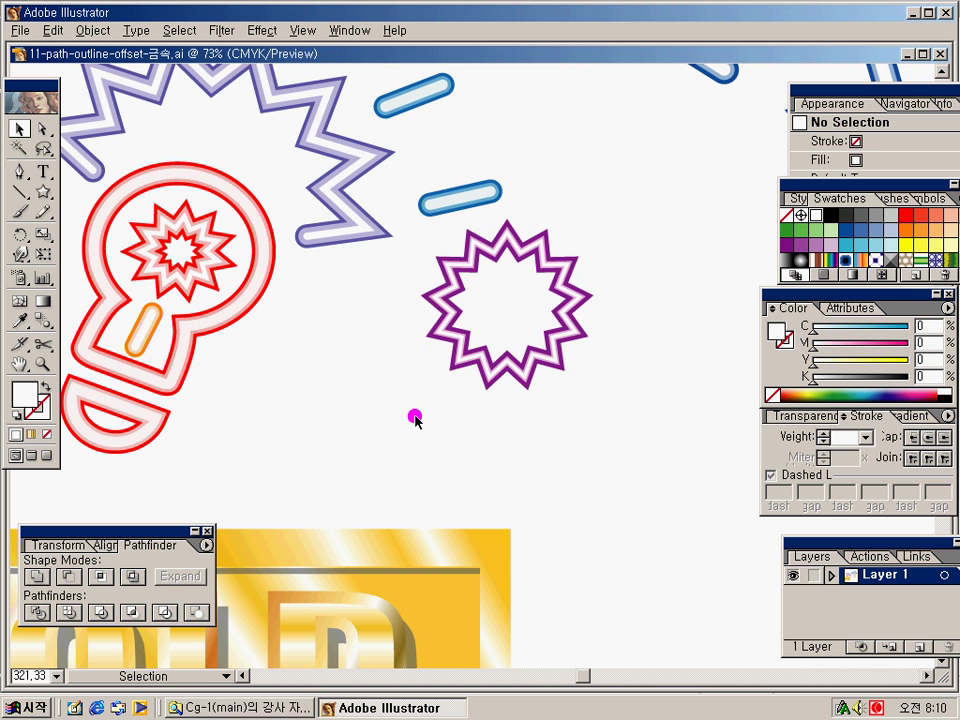
pyautogui.press('z')
pyautogui.moveTo(331, 202); pyautogui.dragTo(754, 499)
pyautogui.click(272, 296)
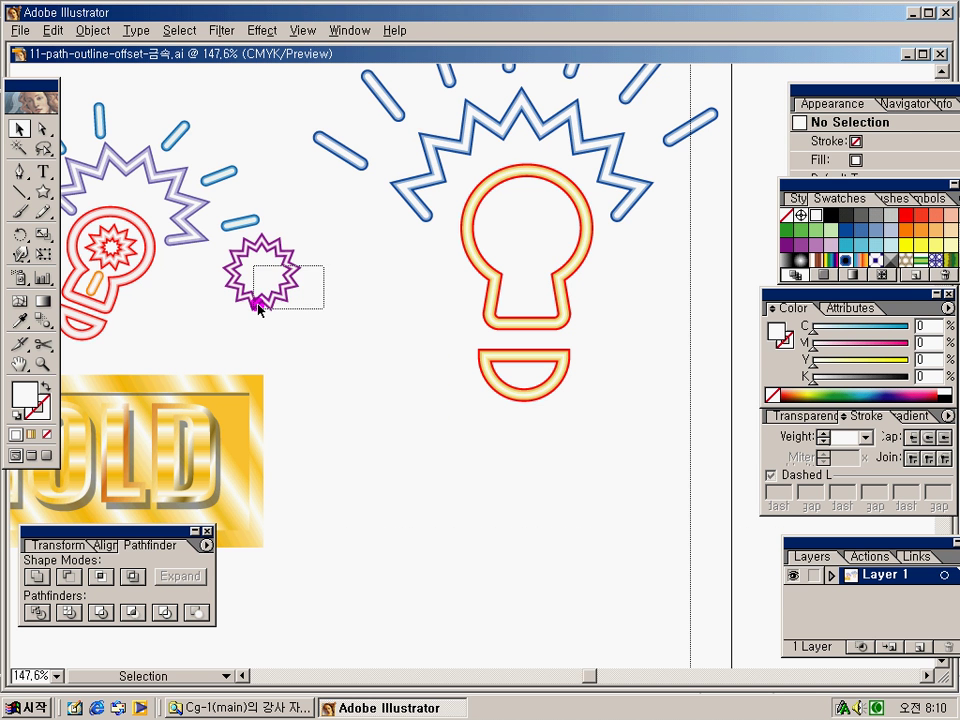
pyautogui.moveTo(263, 293); pyautogui.dragTo(332, 288)
pyautogui.moveTo(546, 270); pyautogui.dragTo(542, 251)
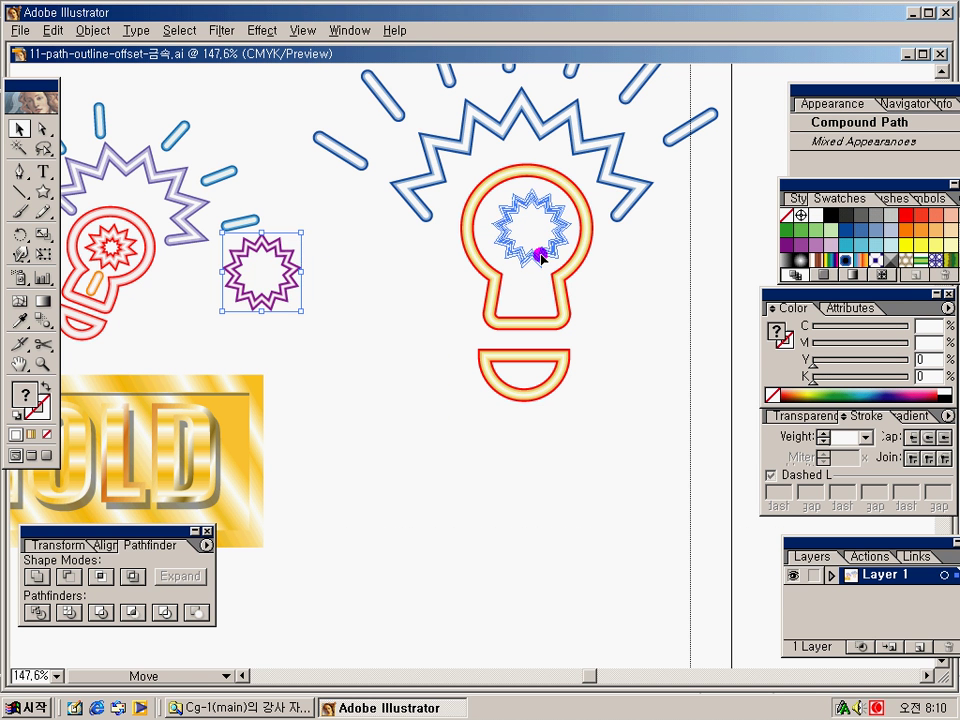
# Delete the small tilted reference bulb together with its rays and starburst.
pyautogui.press('space')
pyautogui.moveTo(495, 377); pyautogui.dragTo(521, 346)
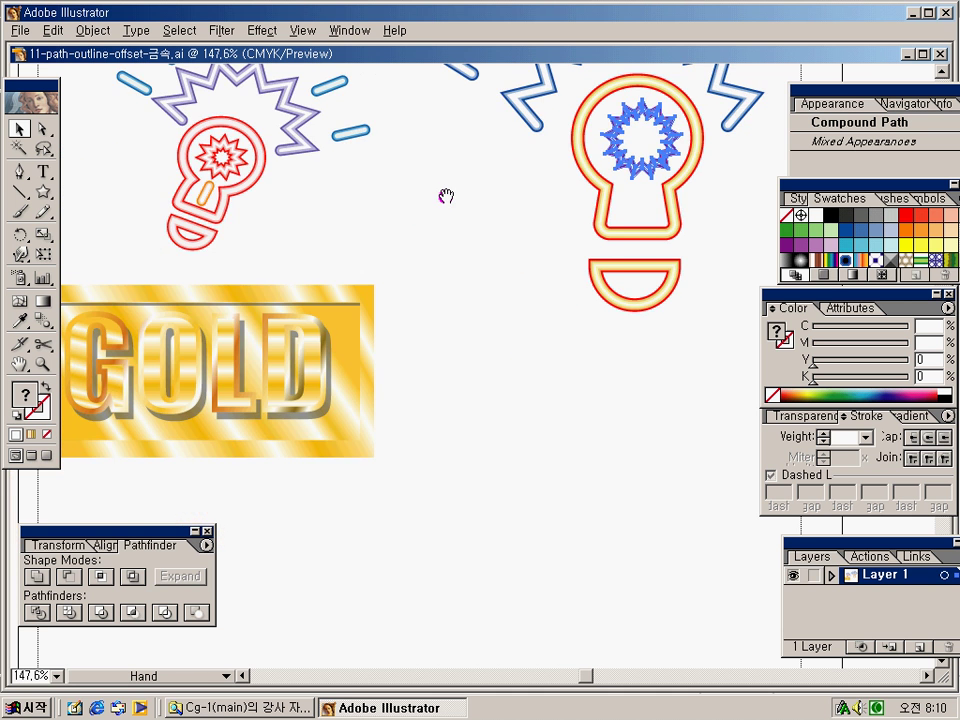
pyautogui.moveTo(521, 154); pyautogui.dragTo(476, 219)
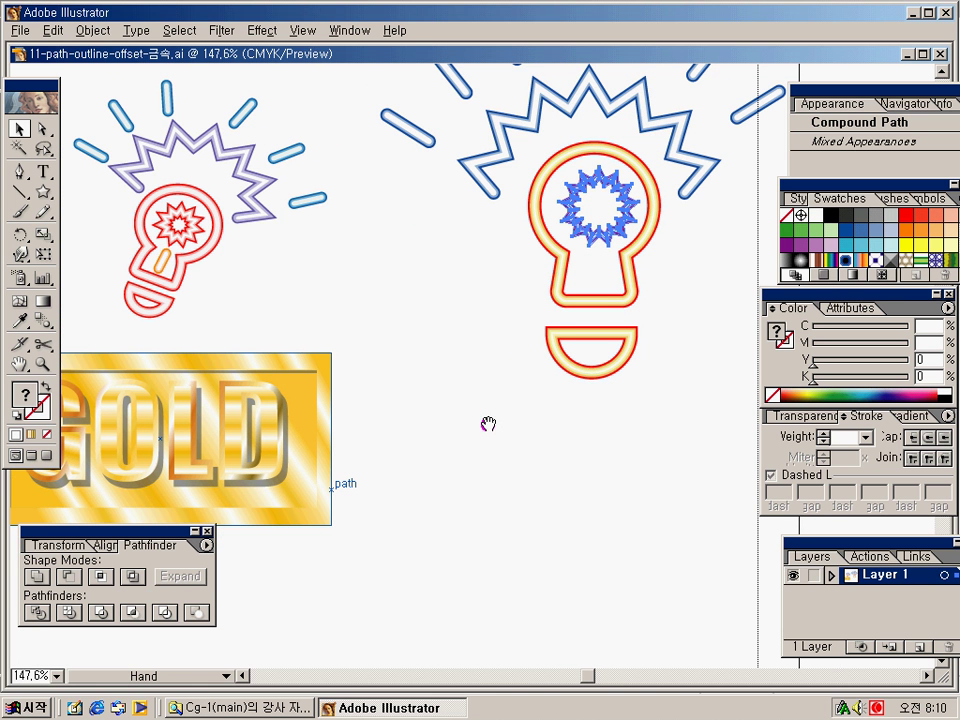
pyautogui.moveTo(499, 446); pyautogui.dragTo(499, 424)
pyautogui.moveTo(449, 500); pyautogui.dragTo(445, 545)
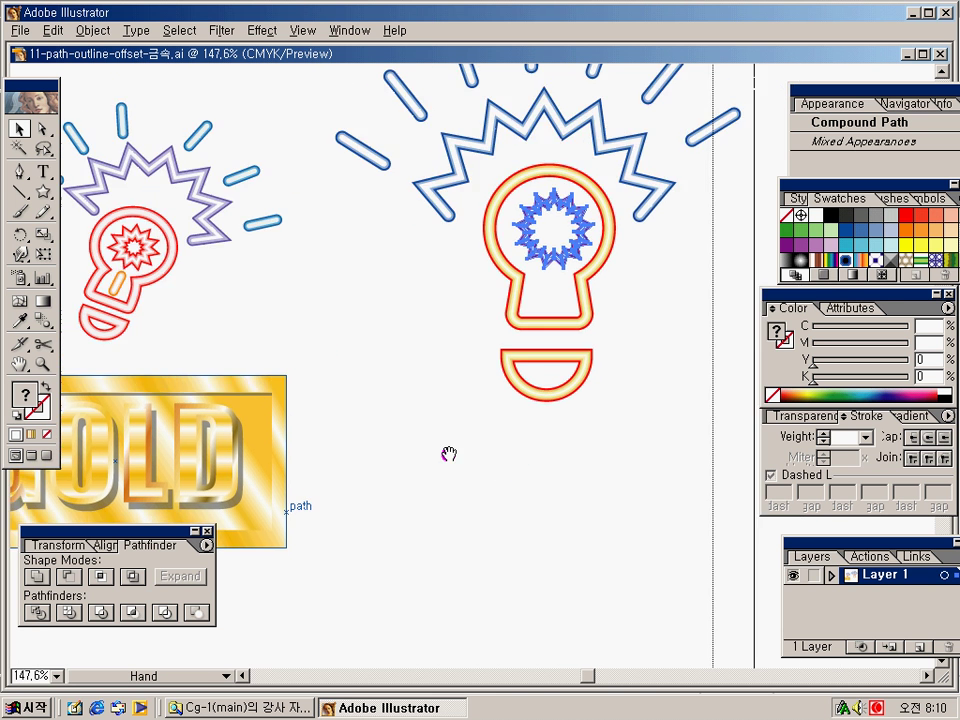
pyautogui.click(229, 156)
pyautogui.moveTo(20, 322); pyautogui.dragTo(118, 298)
pyautogui.press('Delete')
# Move the golden GOLD sample graphic down and slightly right, inside the page margins, and deselect it.
pyautogui.moveTo(522, 428); pyautogui.dragTo(561, 357)
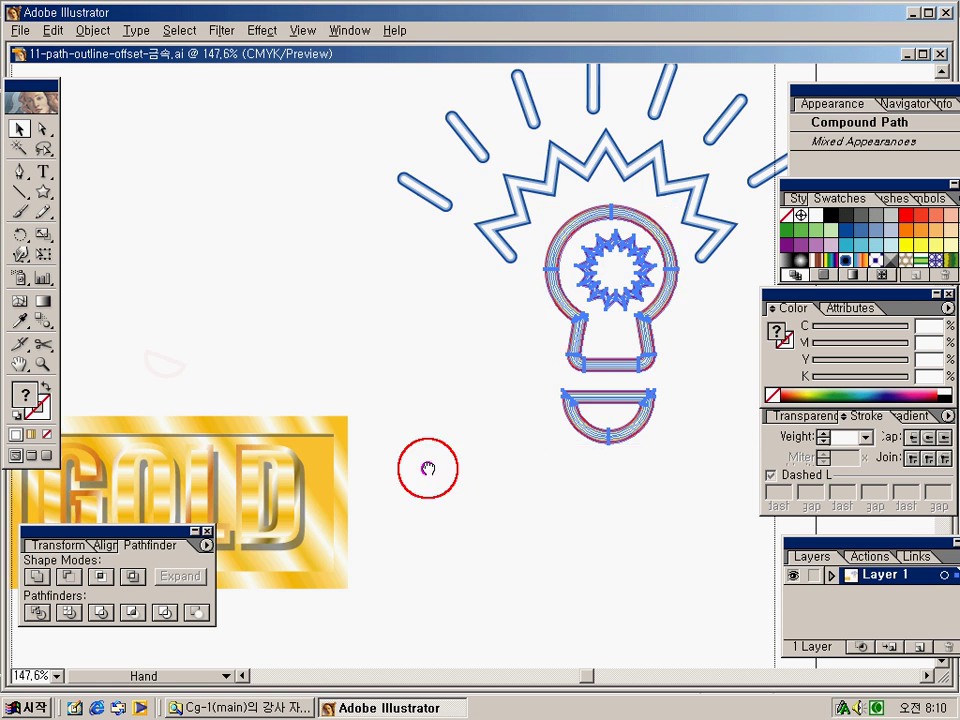
pyautogui.moveTo(429, 465); pyautogui.dragTo(561, 272)
pyautogui.hotkey('ctrl', '0')
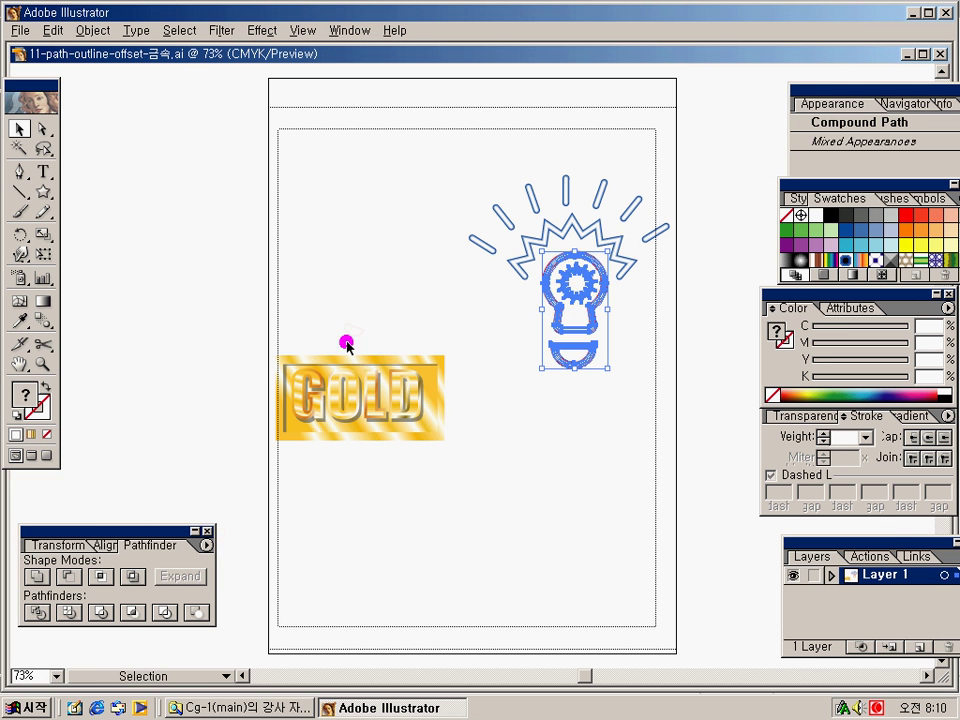
pyautogui.moveTo(253, 336); pyautogui.dragTo(441, 489)
pyautogui.click(560, 500)
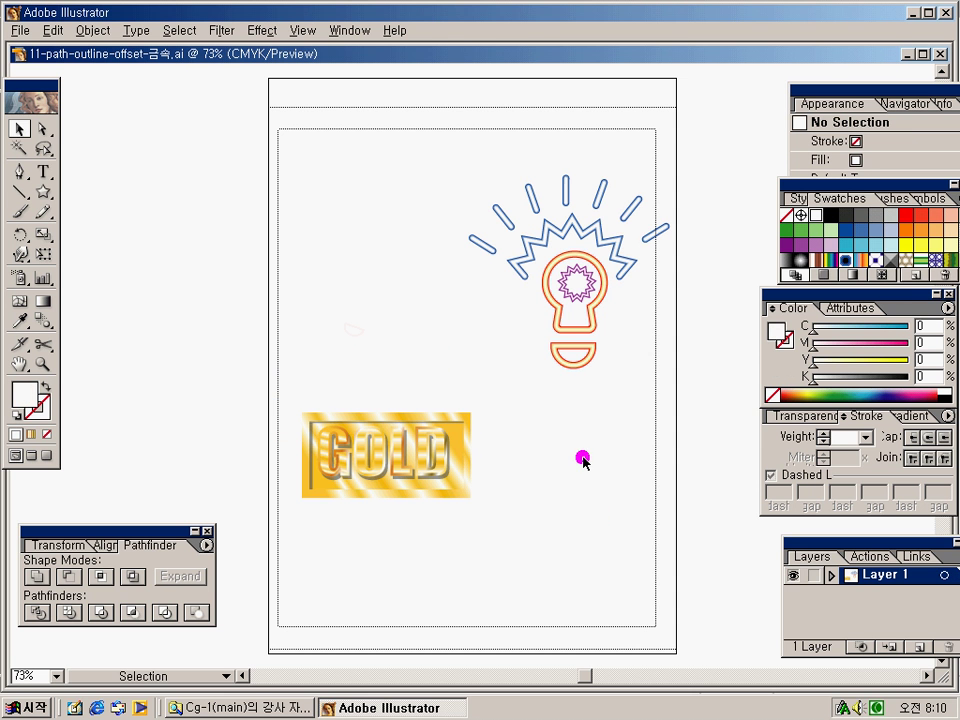
# Add the text GOLD at 36 pt in the empty area above the golden sample graphic.
pyautogui.click(54, 178)
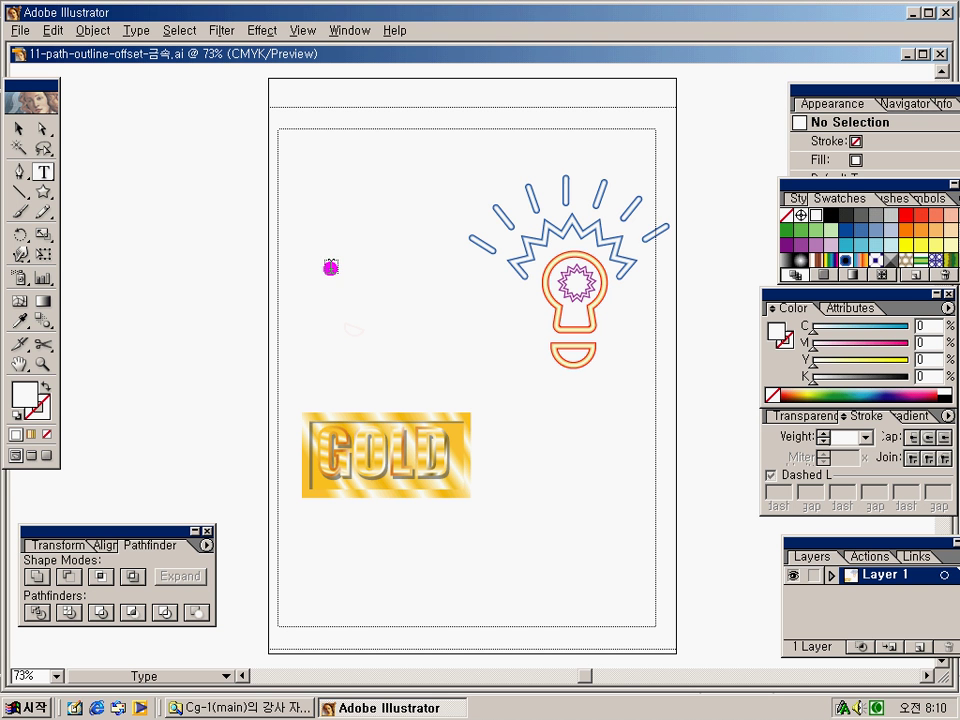
pyautogui.click(319, 268)
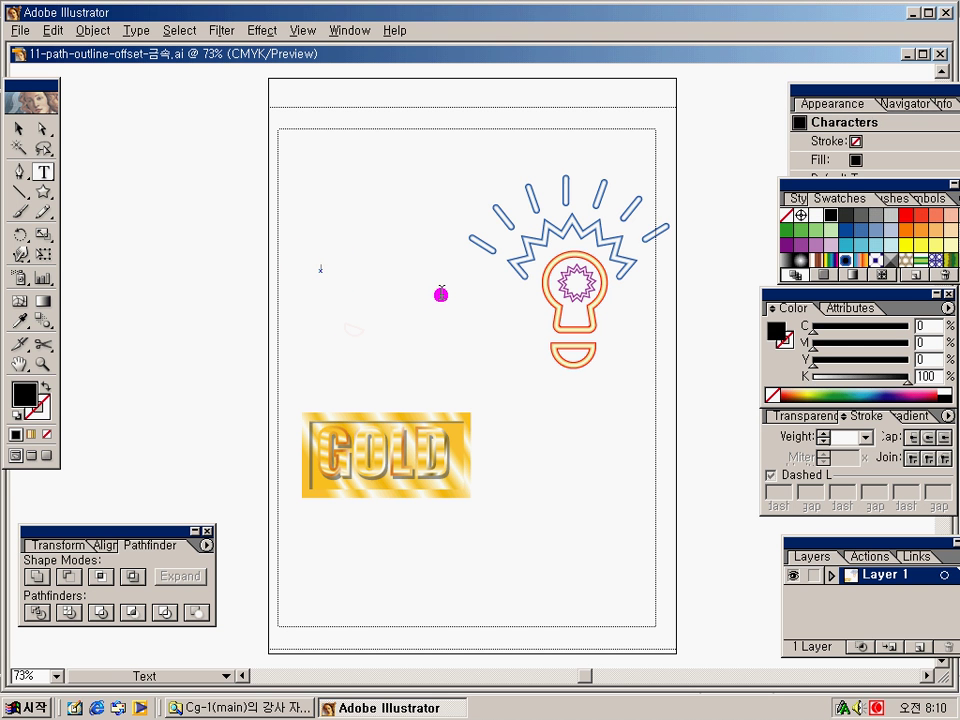
pyautogui.click(135, 30)
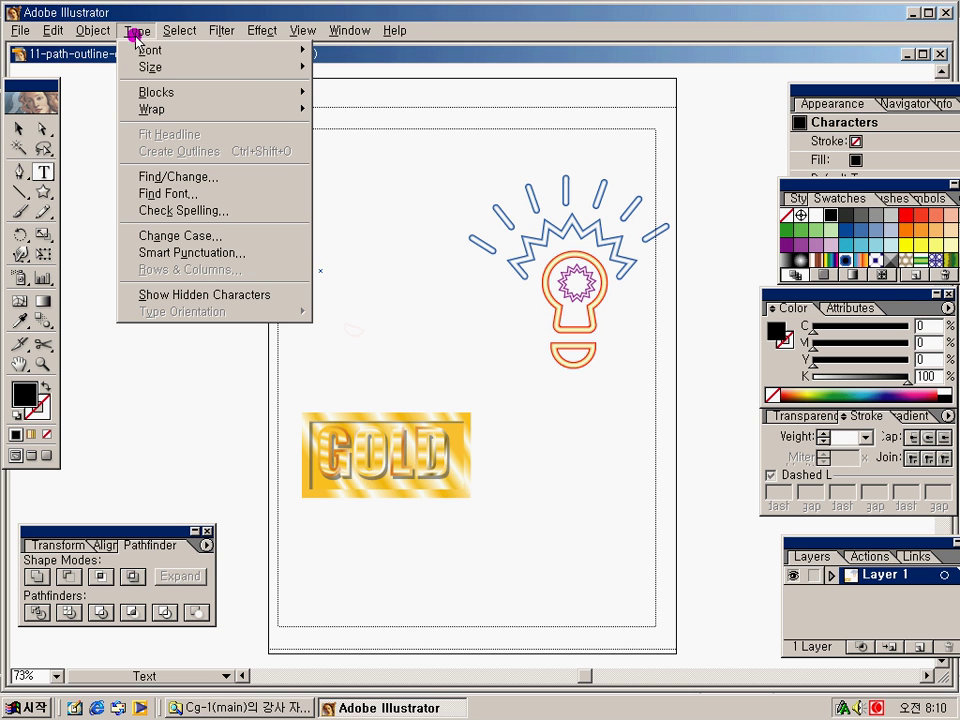
pyautogui.moveTo(300, 68)
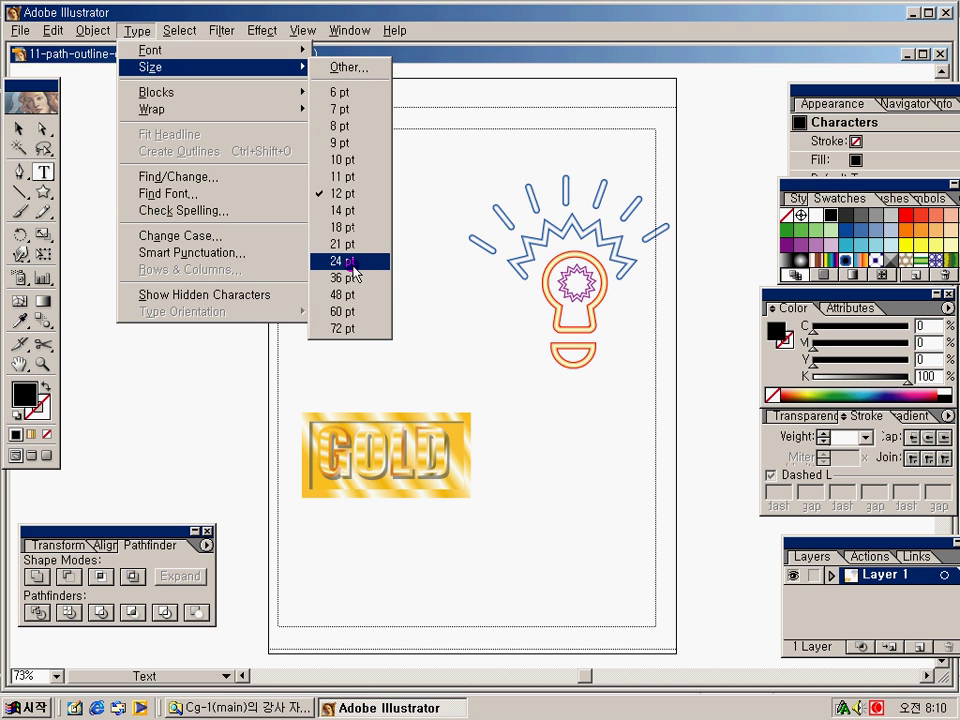
pyautogui.click(345, 278)
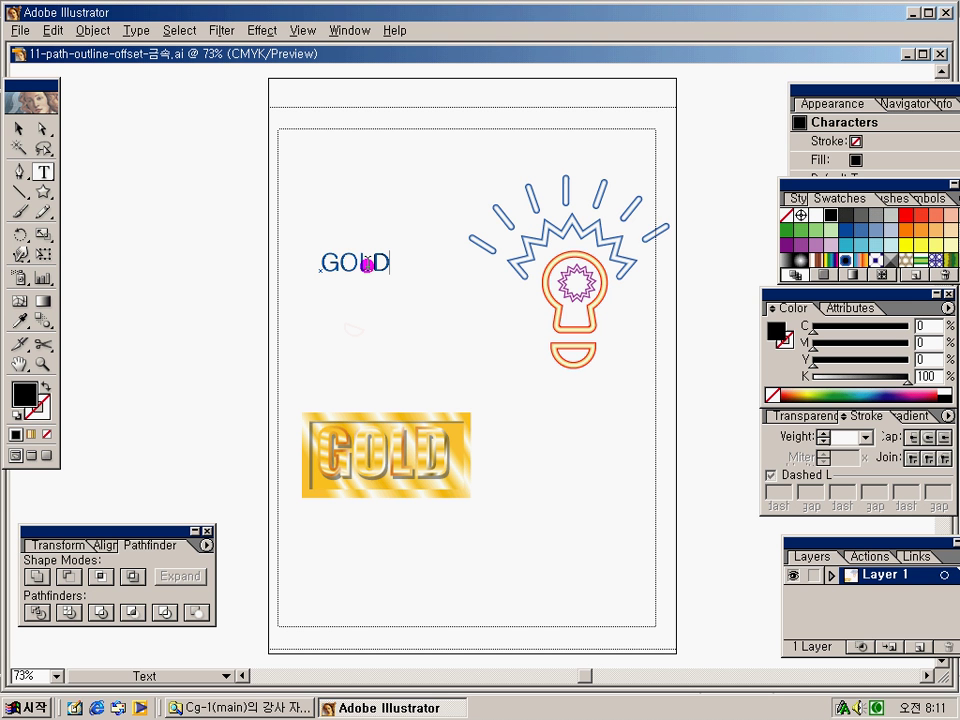
# Set the GOLD text in Arial Black and enlarge it proportionally to about twice its size.
pyautogui.moveTo(384, 266); pyautogui.dragTo(319, 263)
pyautogui.click(140, 31)
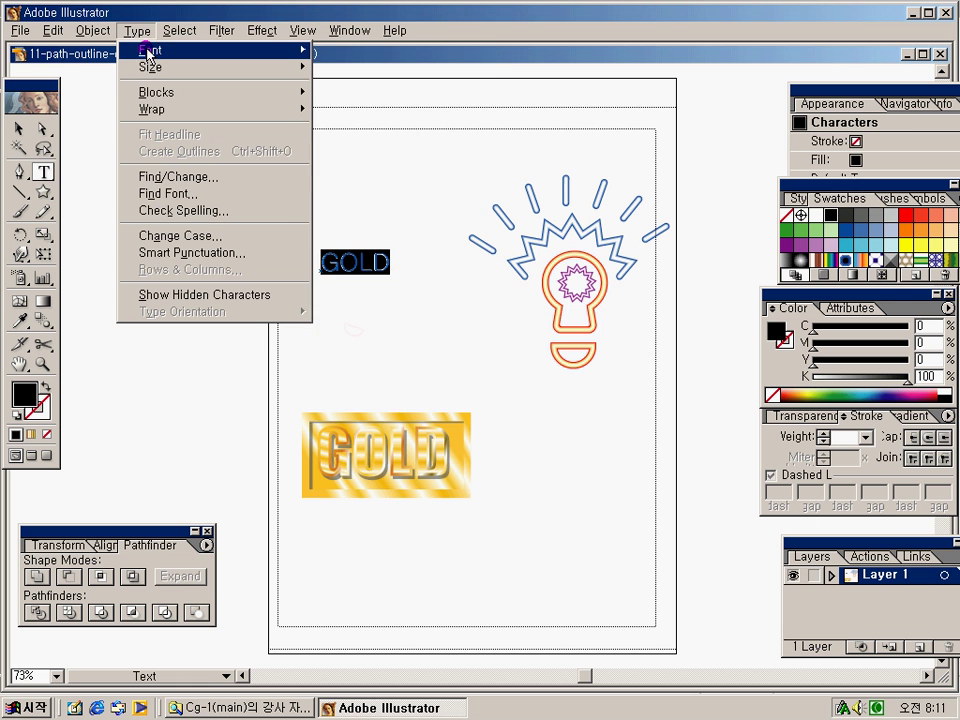
pyautogui.moveTo(145, 50)
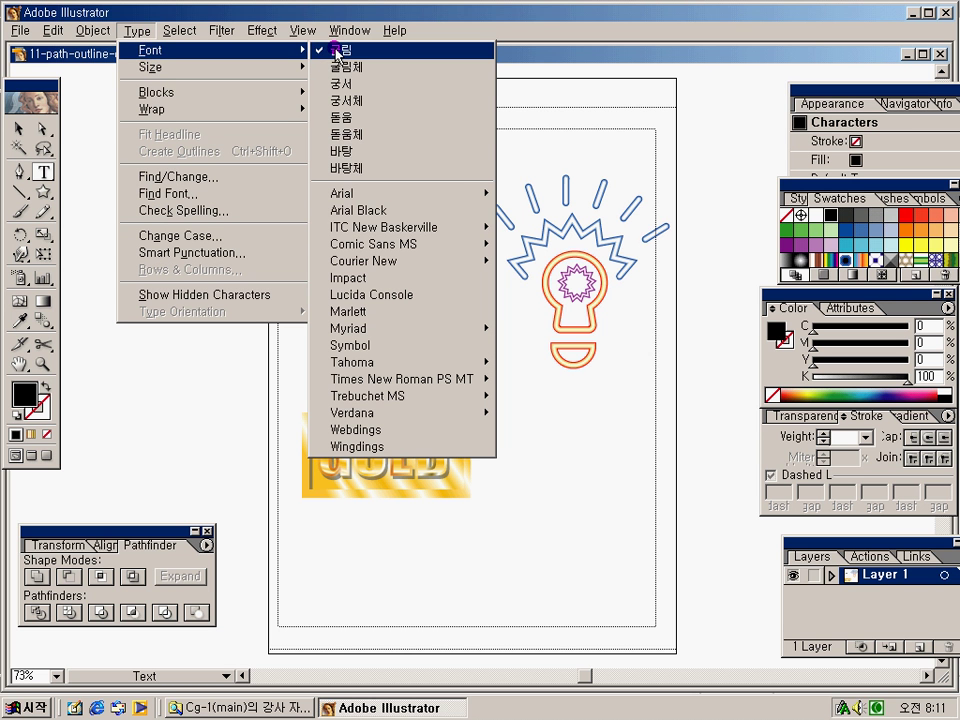
pyautogui.click(344, 212)
pyautogui.keyDown('ctrl'); pyautogui.click(409, 287); pyautogui.keyUp('ctrl')
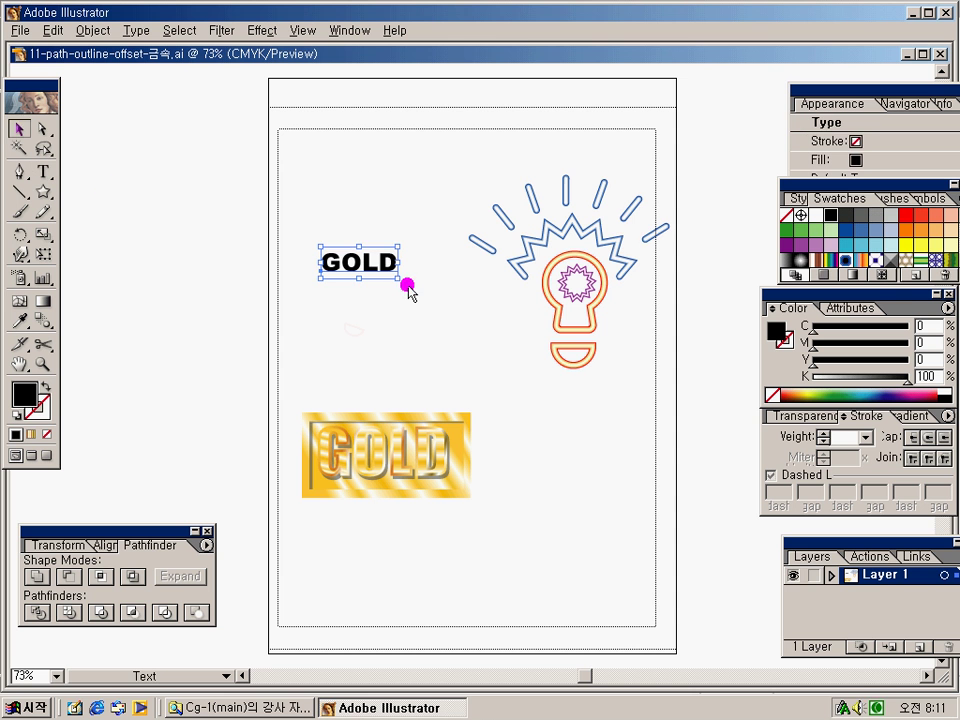
pyautogui.click(390, 280)
pyautogui.moveTo(397, 277); pyautogui.dragTo(418, 343)
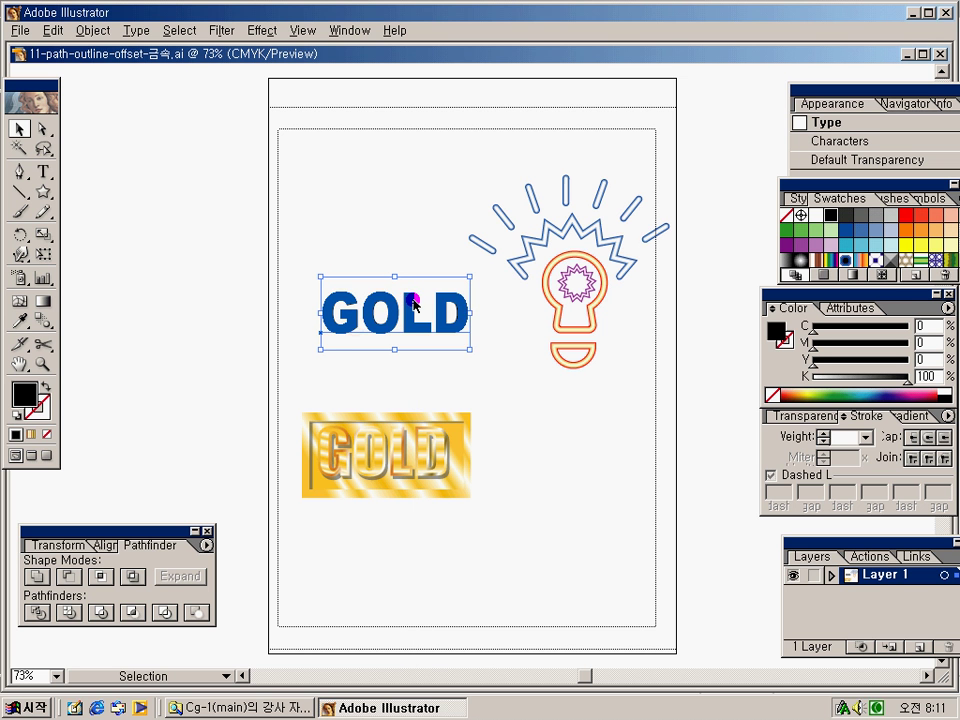
# Convert the enlarged GOLD text to outlines.
pyautogui.rightClick(414, 301)
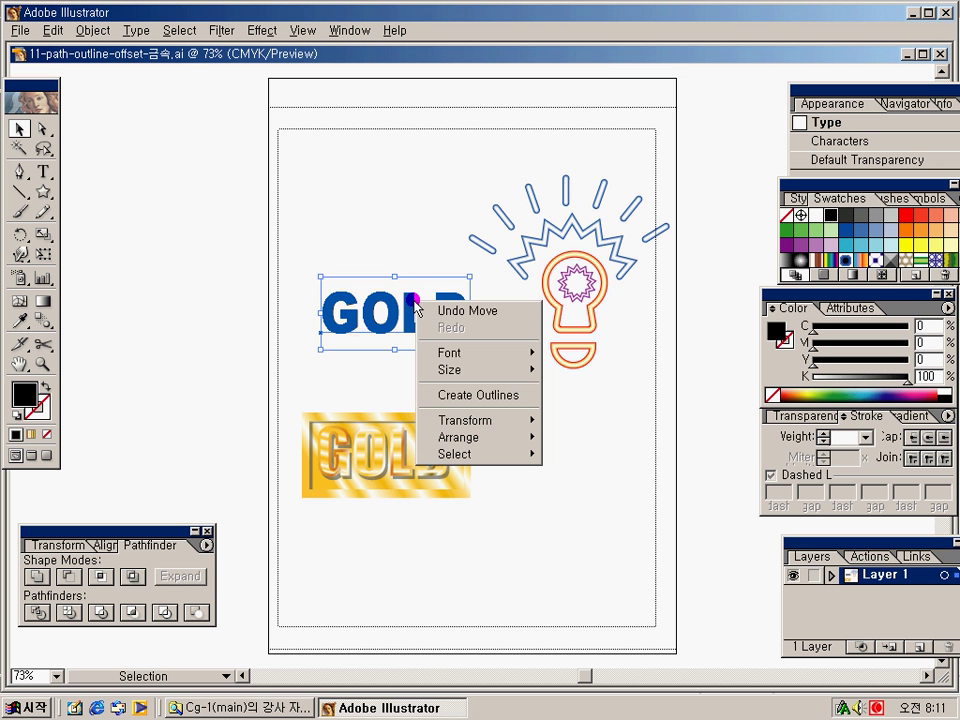
pyautogui.click(498, 398)
pyautogui.click(489, 380)
pyautogui.click(418, 333)
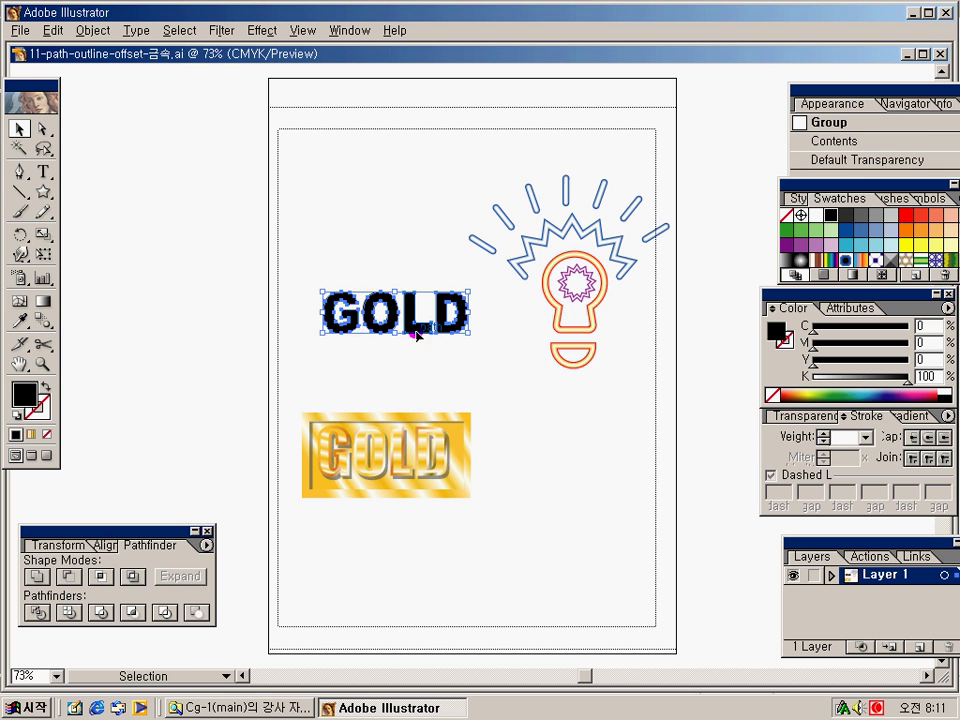
# Narrow the outlined GOLD lettering slightly and move it a little down toward the golden sample.
pyautogui.moveTo(467, 311); pyautogui.dragTo(453, 311)
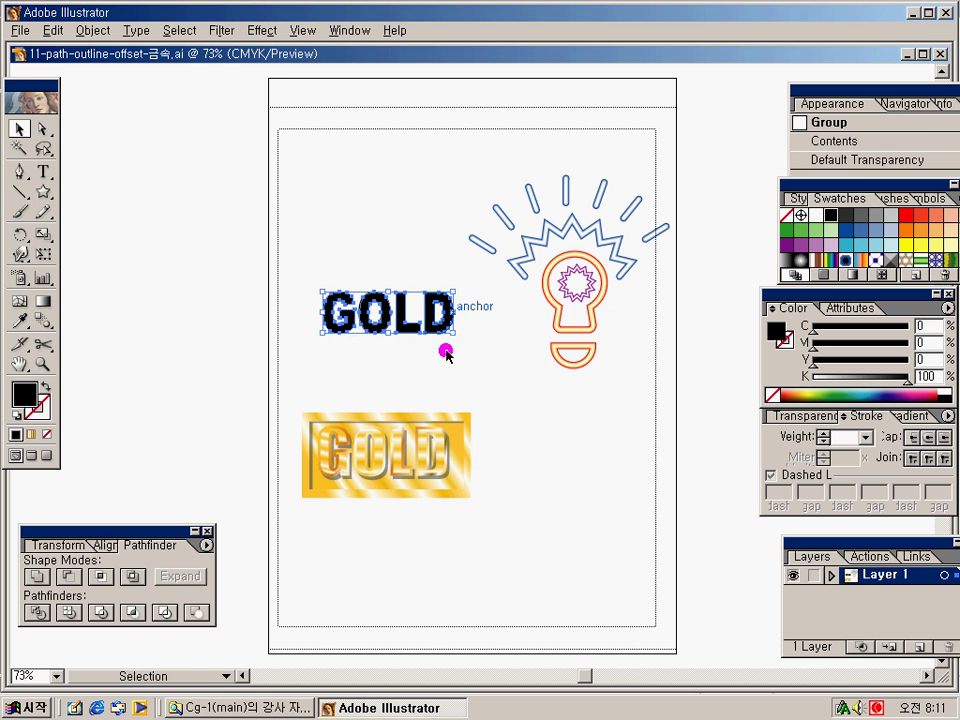
pyautogui.click(446, 353)
pyautogui.moveTo(300, 281); pyautogui.dragTo(480, 354)
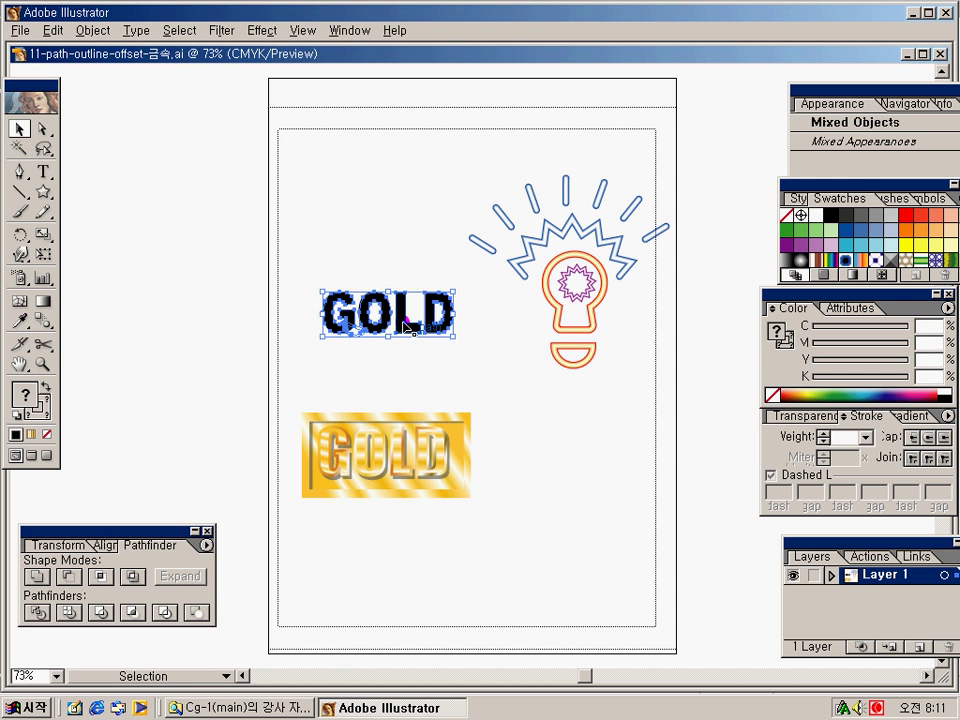
pyautogui.moveTo(408, 328); pyautogui.dragTo(408, 346)
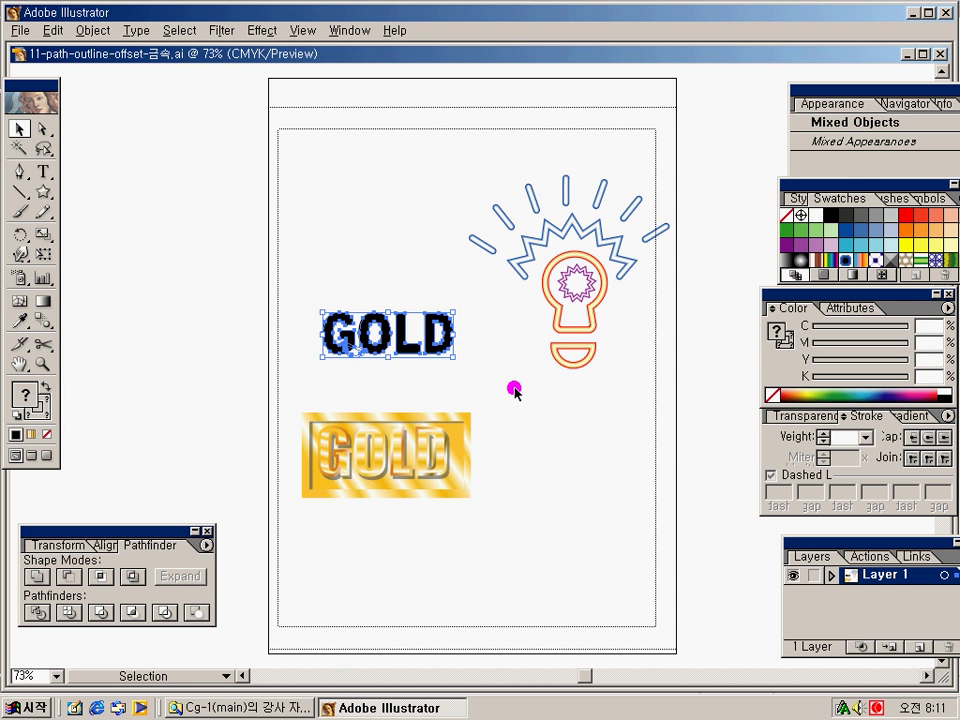
# Give the GOLD letters an 8 pt stroke in blue (C 100, M 50, Y 0, K 0).
pyautogui.click(510, 390)
pyautogui.moveTo(507, 388); pyautogui.dragTo(488, 364)
pyautogui.click(332, 368)
pyautogui.click(30, 412)
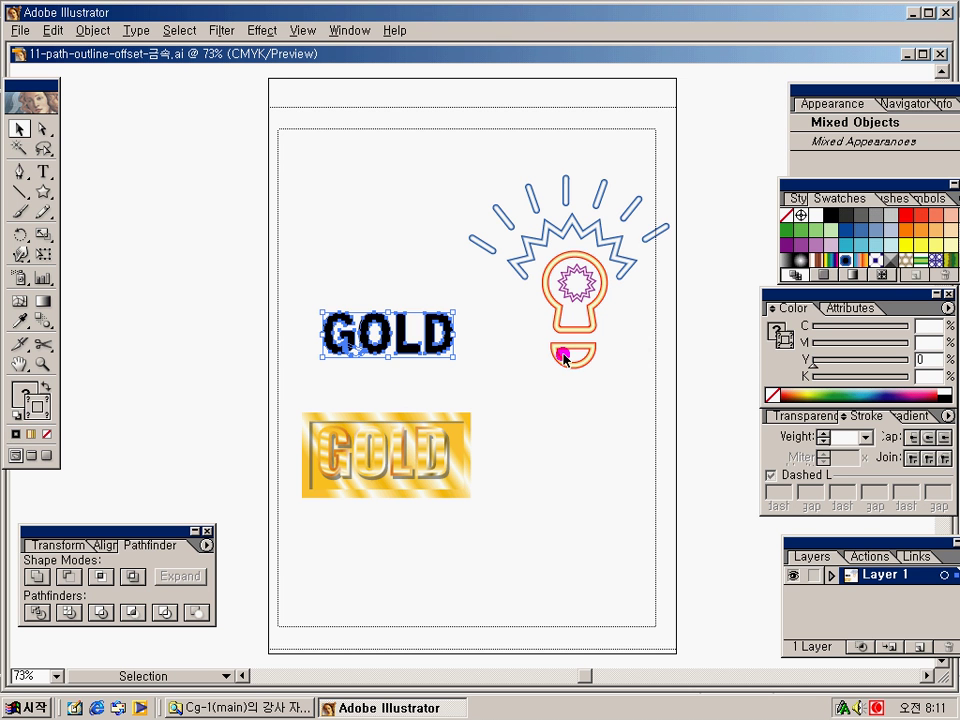
pyautogui.click(849, 230)
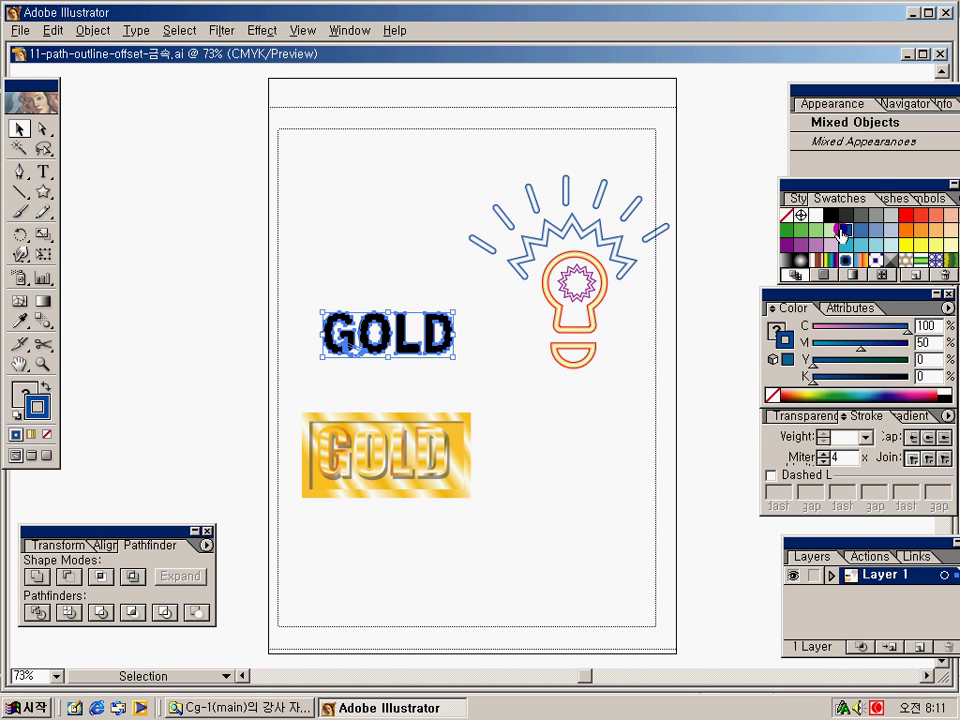
pyautogui.click(865, 437)
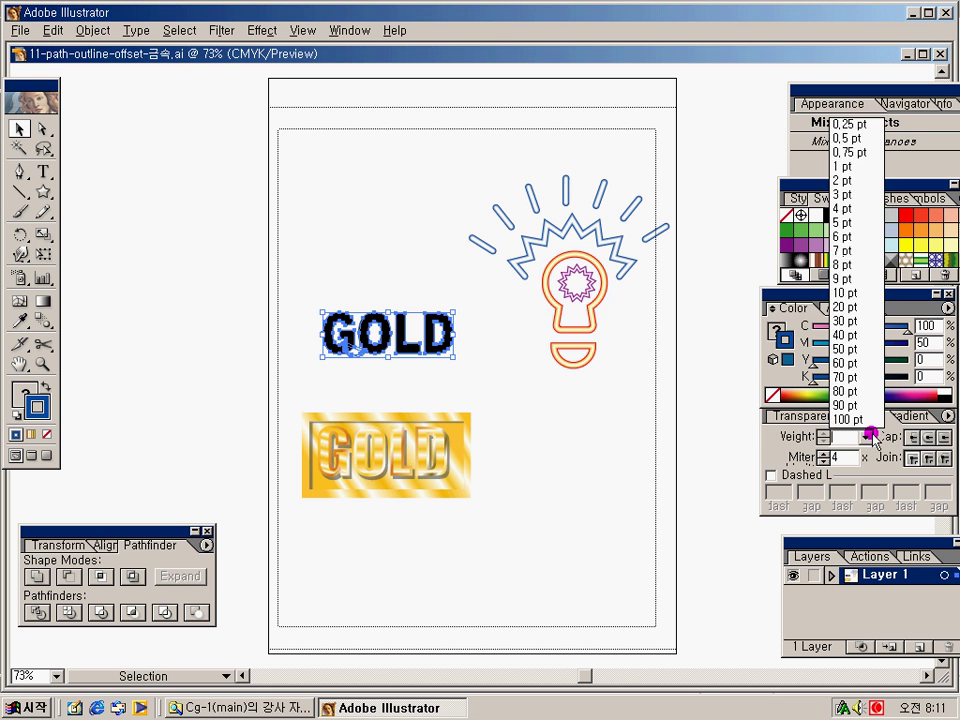
pyautogui.click(857, 267)
# Delete the stray half-round path lying under the letter G.
pyautogui.hotkey('ctrl', 'shift', 'a')
pyautogui.moveTo(304, 285)
pyautogui.mouseDown()
pyautogui.moveTo(392, 369)
pyautogui.moveTo(515, 427)
pyautogui.mouseUp()
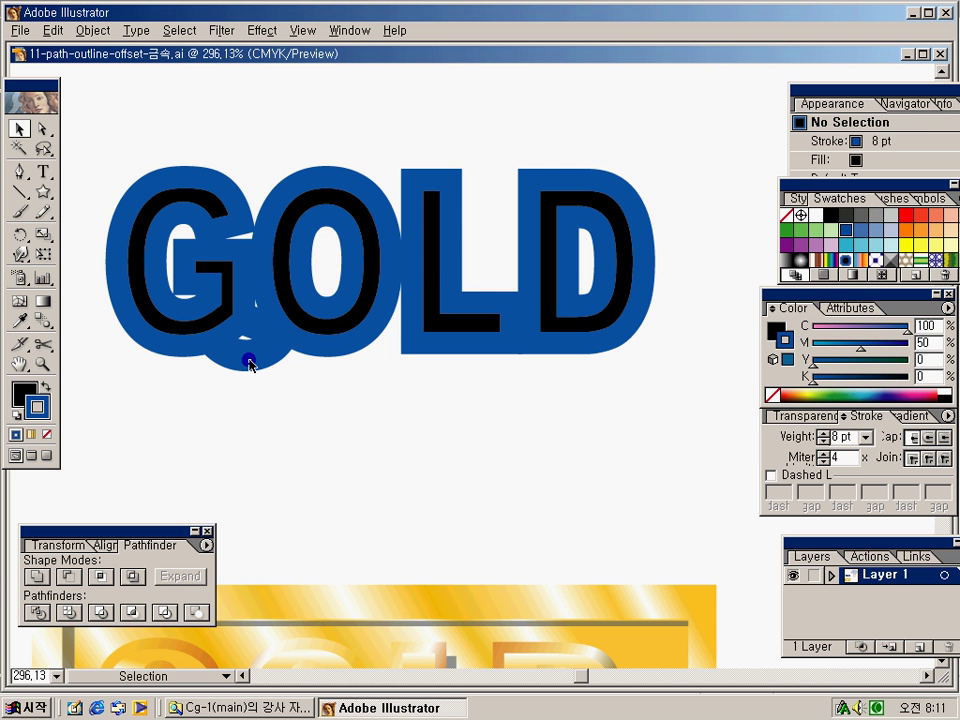
pyautogui.click(249, 363)
pyautogui.click(264, 381)
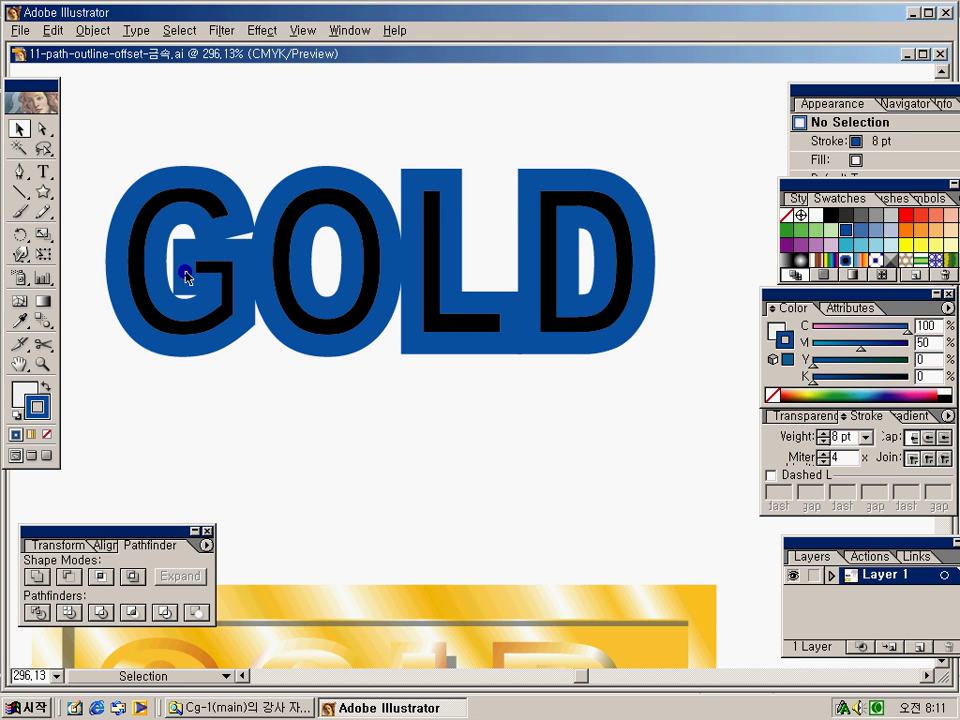
# Set the blue stroke weight of all four GOLD letters to 5 pt and deselect them.
pyautogui.moveTo(193, 381); pyautogui.dragTo(679, 208)
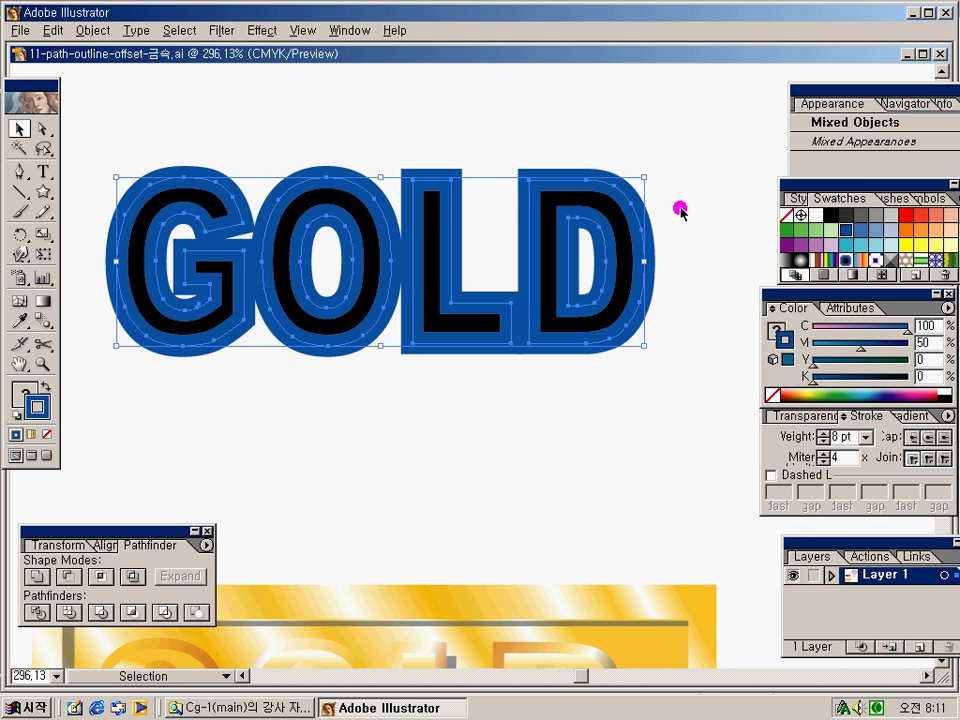
pyautogui.click(851, 441)
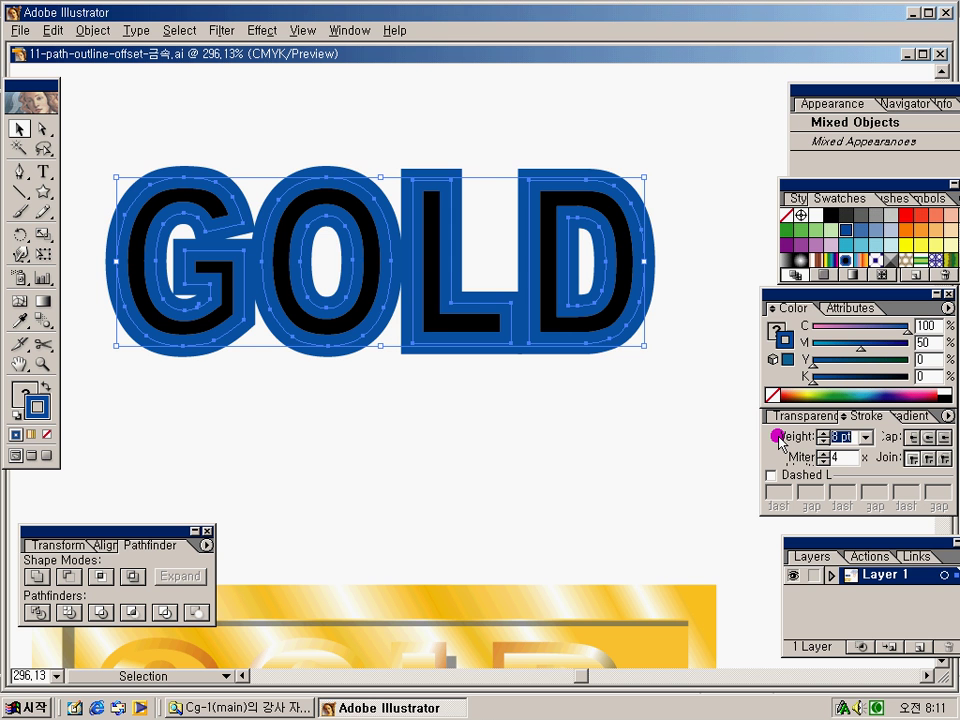
pyautogui.write('5')
pyautogui.press('Return')
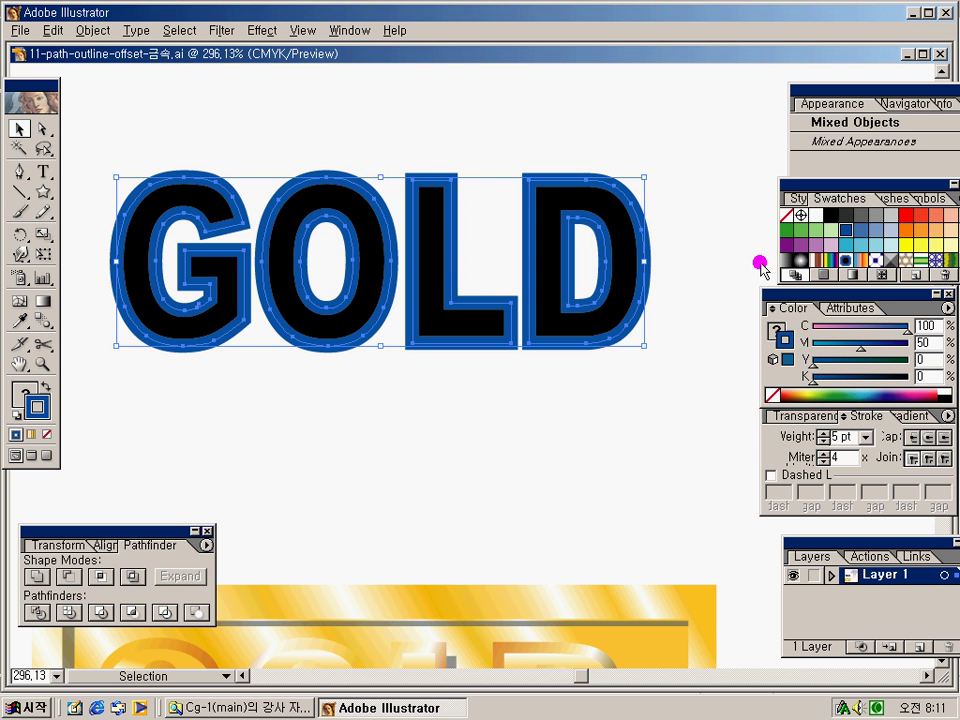
pyautogui.click(522, 414)
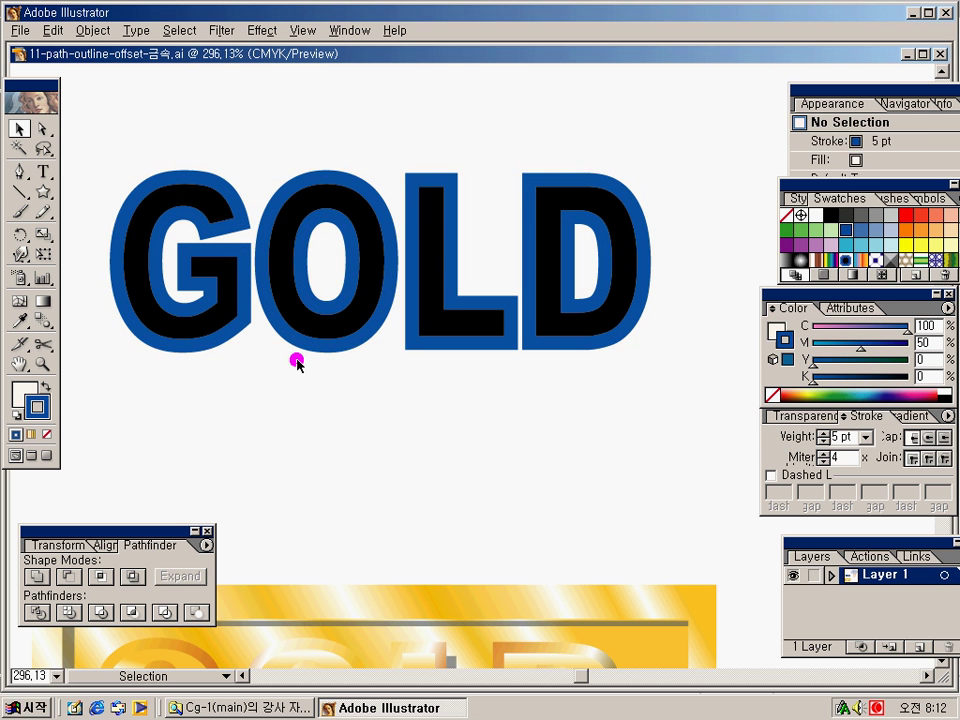
# Select all the GOLD letters and convert their blue strokes to filled shapes with Outline Stroke.
pyautogui.moveTo(176, 120); pyautogui.dragTo(701, 403)
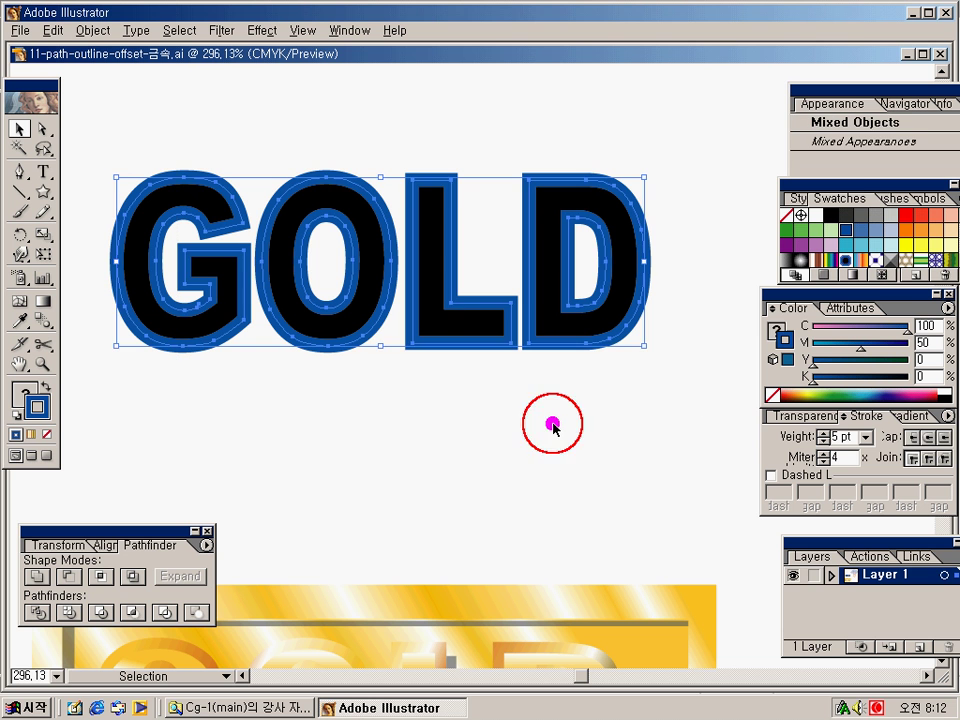
pyautogui.click(553, 426)
pyautogui.moveTo(107, 79); pyautogui.dragTo(677, 424)
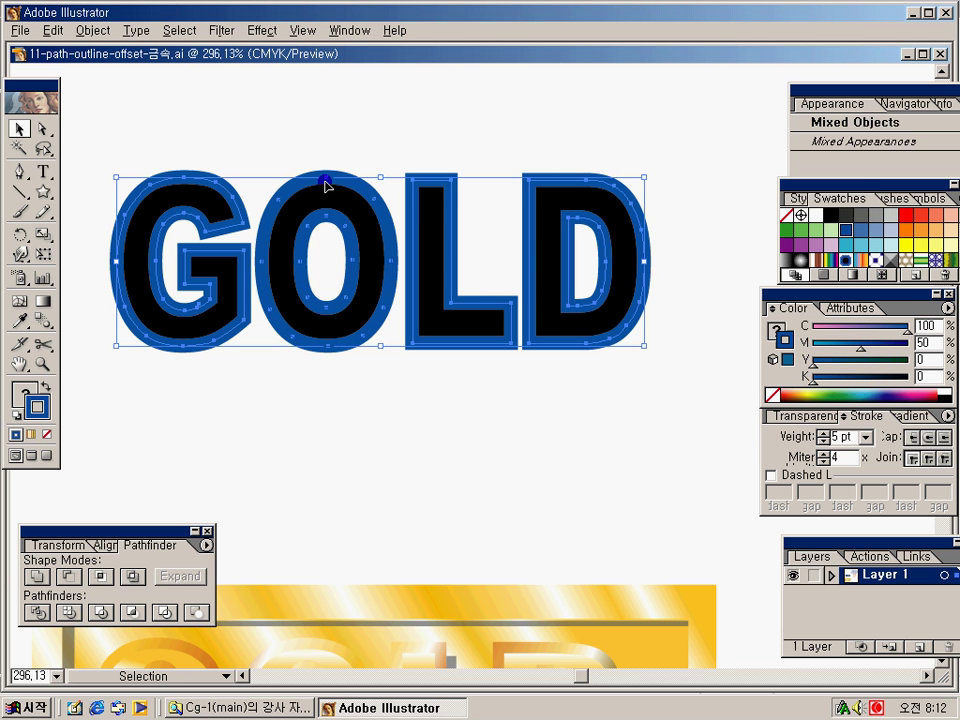
pyautogui.click(90, 31)
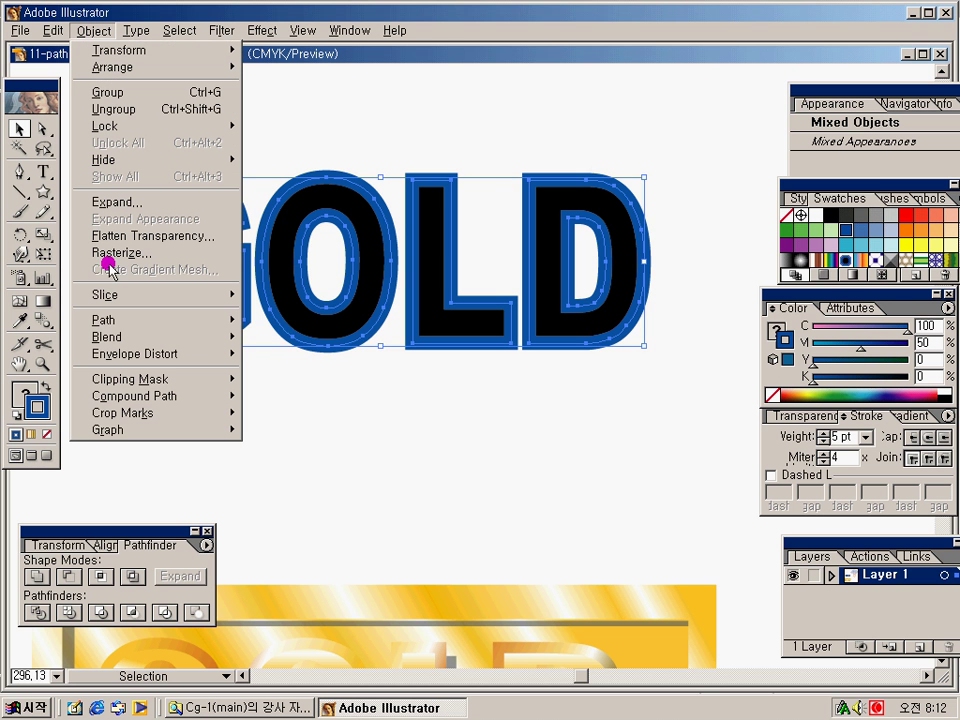
pyautogui.moveTo(105, 320)
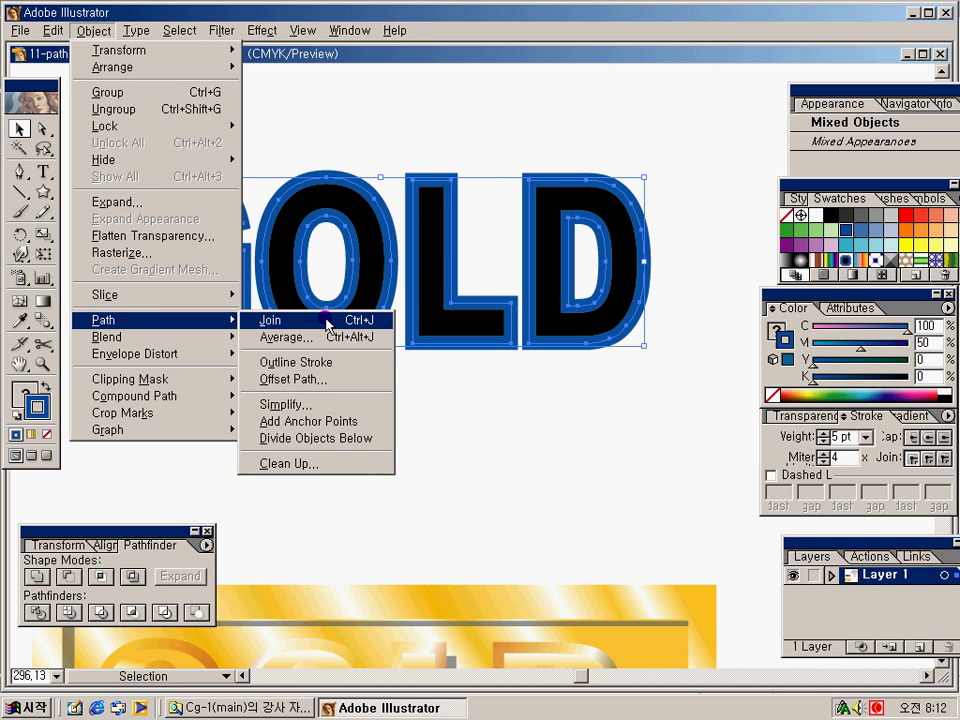
pyautogui.click(316, 363)
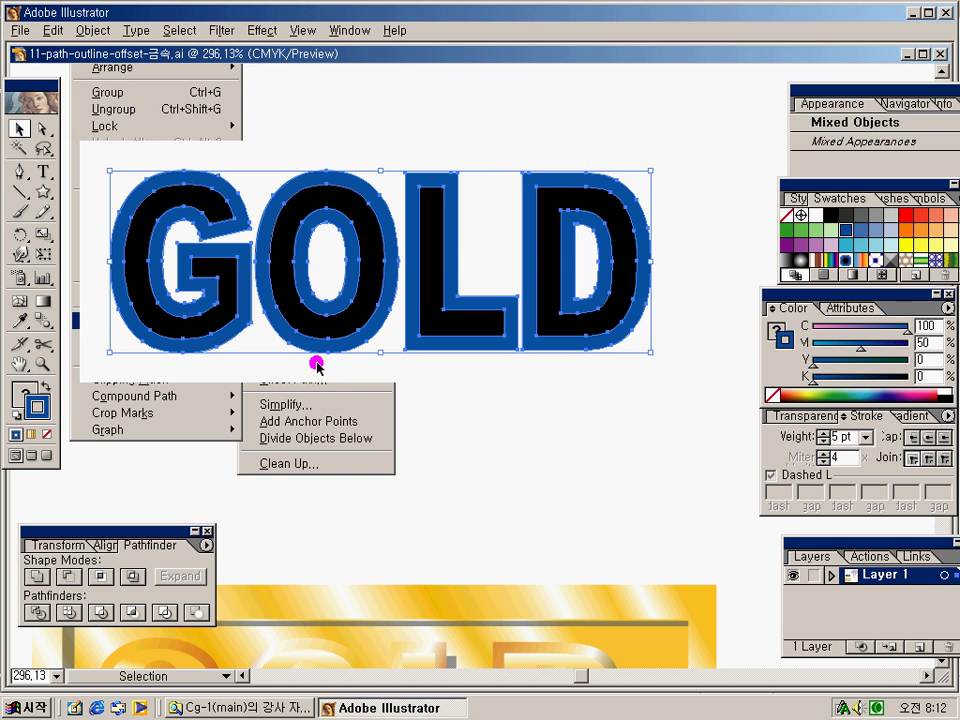
# Ungroup the GOLD lettering so each blue outline is separate from its black letter, and deselect everything.
pyautogui.click(312, 352)
pyautogui.click(317, 338)
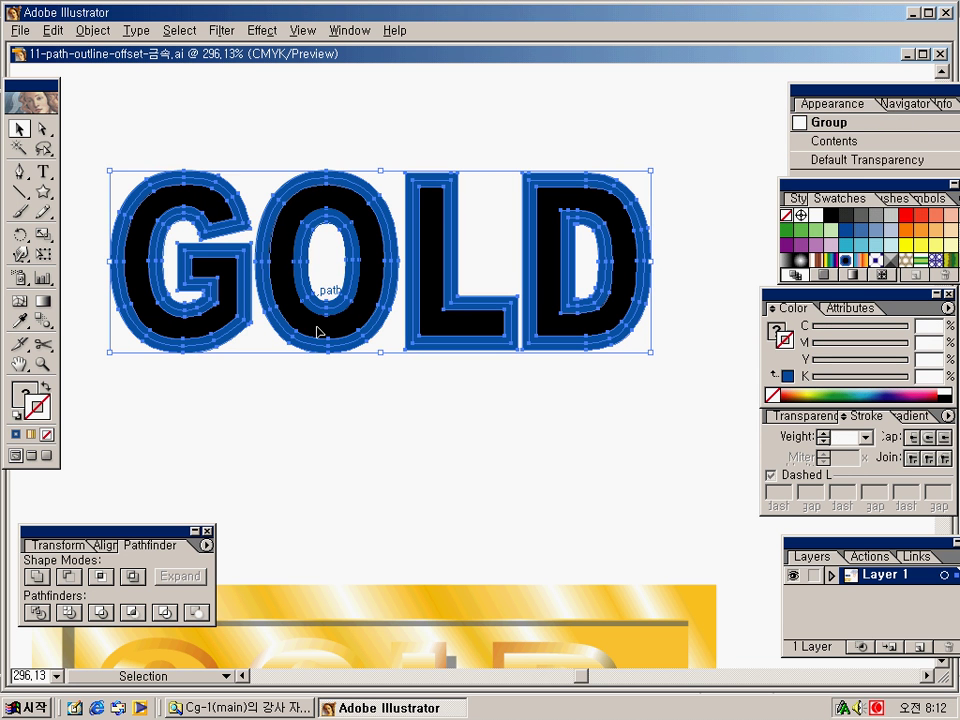
pyautogui.click(315, 368)
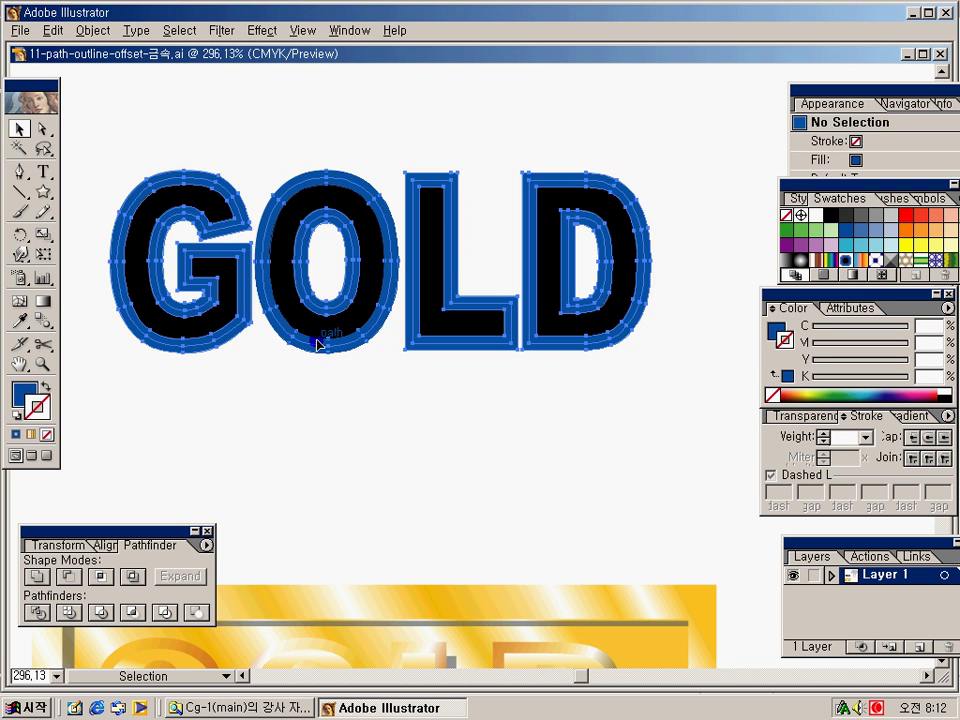
pyautogui.rightClick(317, 344)
pyautogui.click(346, 393)
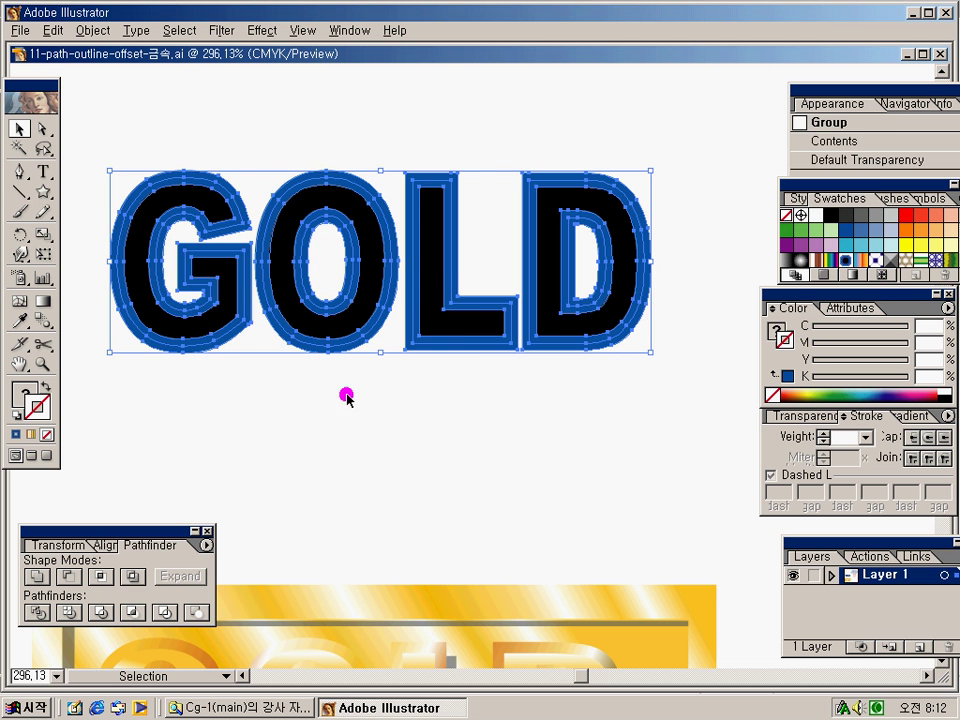
pyautogui.click(346, 396)
# Move the blue G outline off its black letter, inspect the paths in Outline view, and undo the move.
pyautogui.click(208, 345)
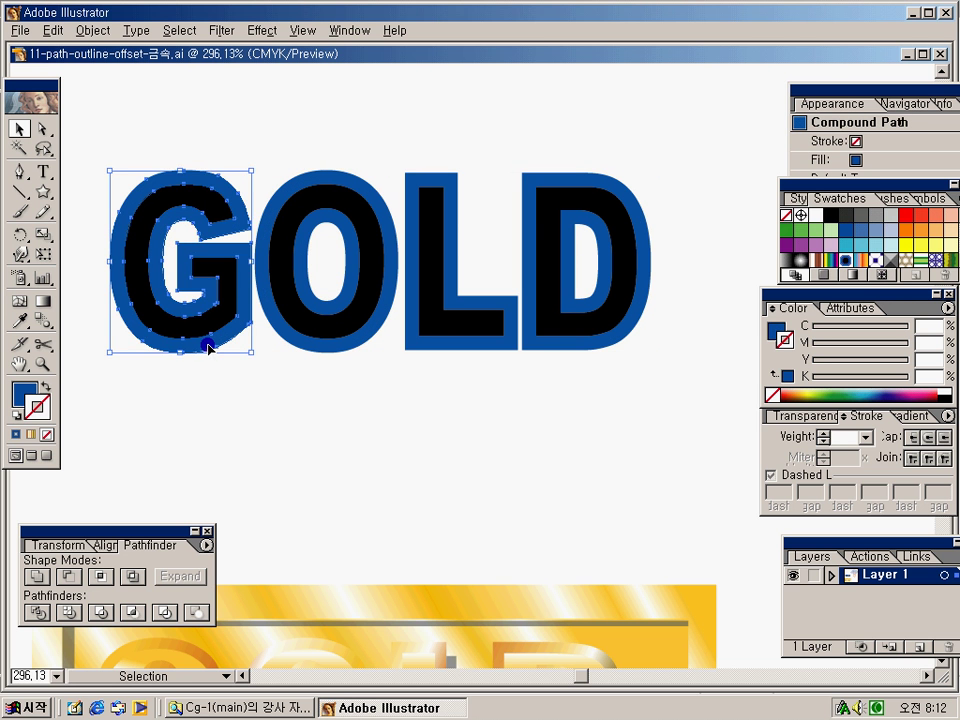
pyautogui.moveTo(208, 345); pyautogui.dragTo(163, 443)
pyautogui.click(229, 292)
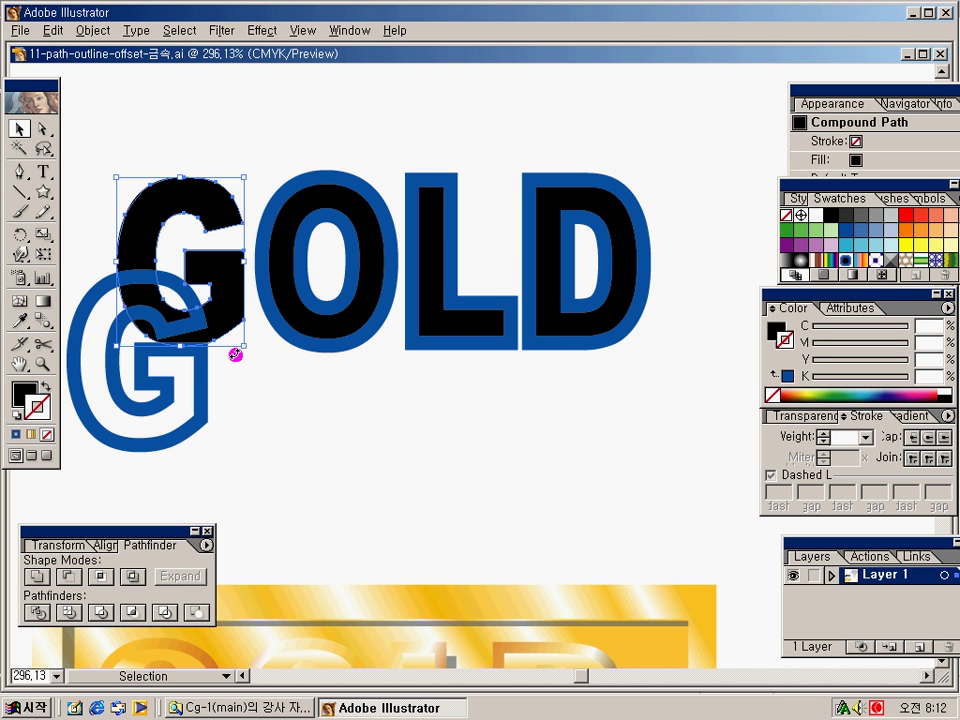
pyautogui.hotkey('ctrl', 'y')
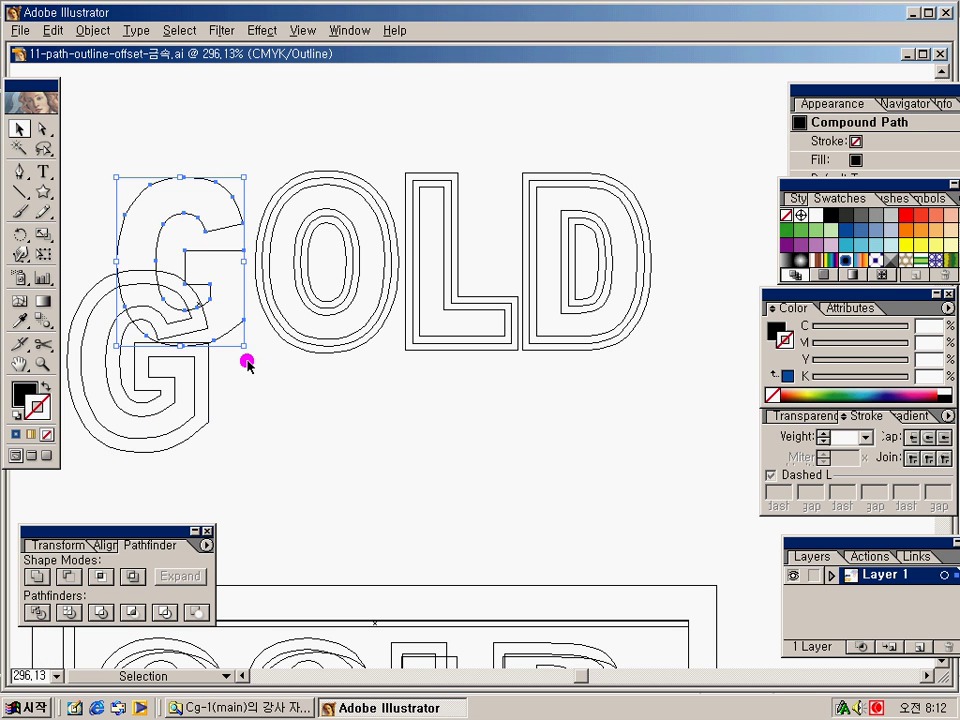
pyautogui.hotkey('ctrl', 'z')
pyautogui.click(272, 429)
pyautogui.hotkey('ctrl', 'y')
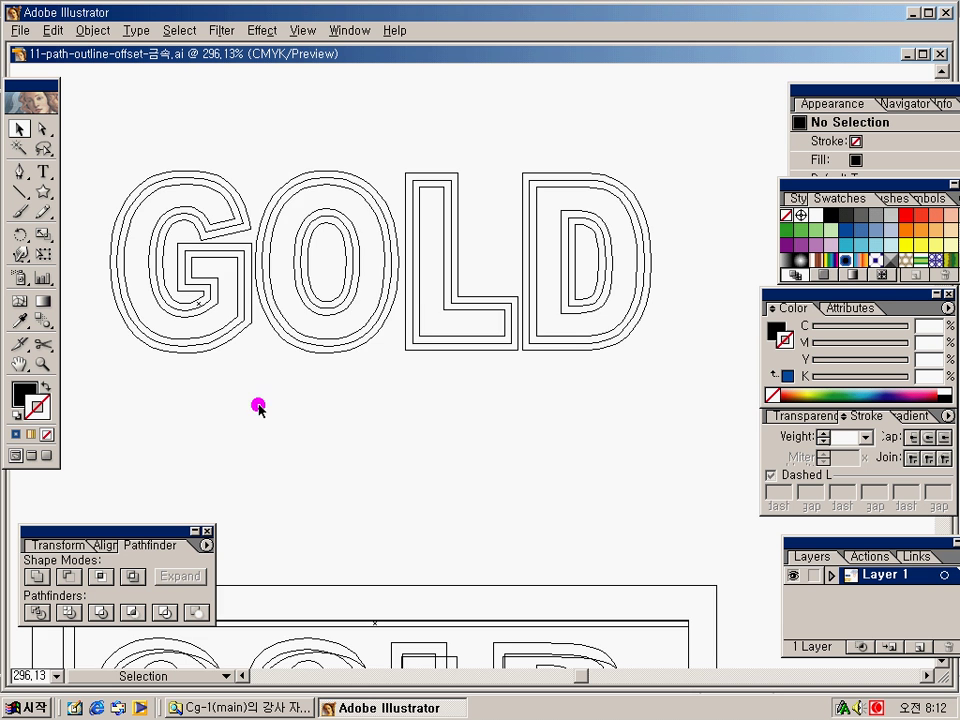
pyautogui.click(244, 330)
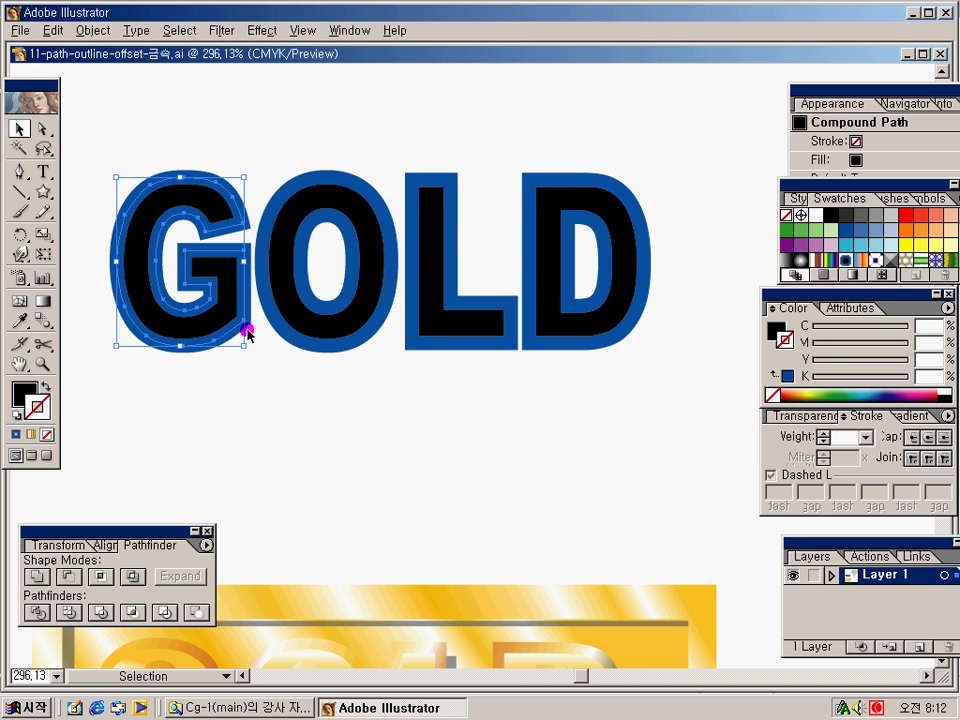
pyautogui.click(321, 409)
pyautogui.moveTo(212, 353); pyautogui.dragTo(207, 340)
pyautogui.click(321, 399)
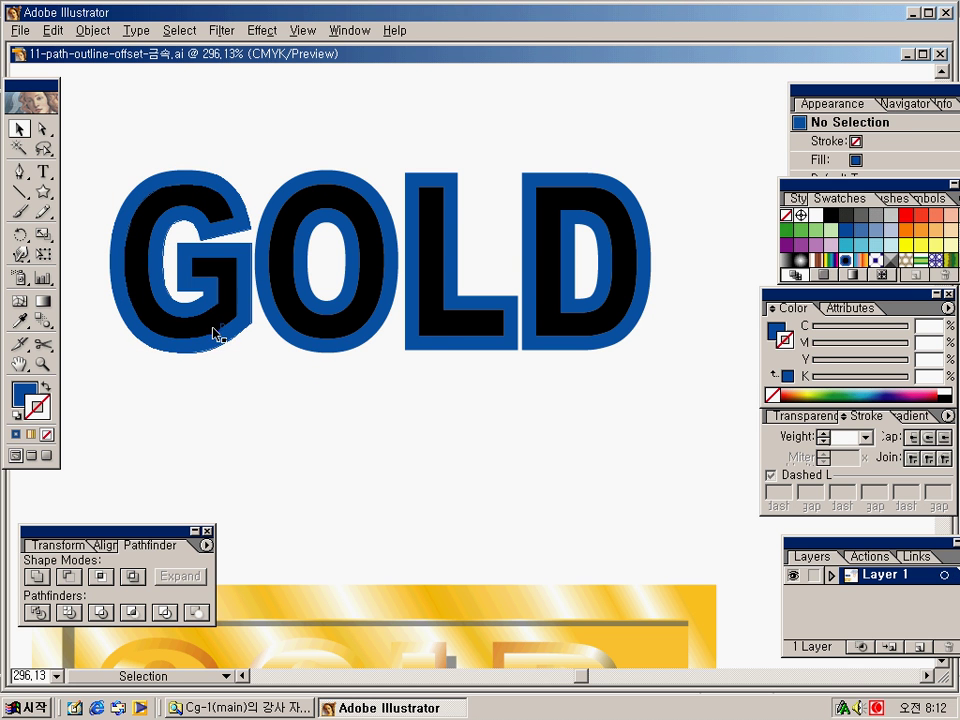
# Select the four blue letter outlines of GOLD and fill them with the current multi-stop gold linear gradient.
pyautogui.click(214, 335)
pyautogui.keyDown('shift'); pyautogui.click(322, 348); pyautogui.keyUp('shift')
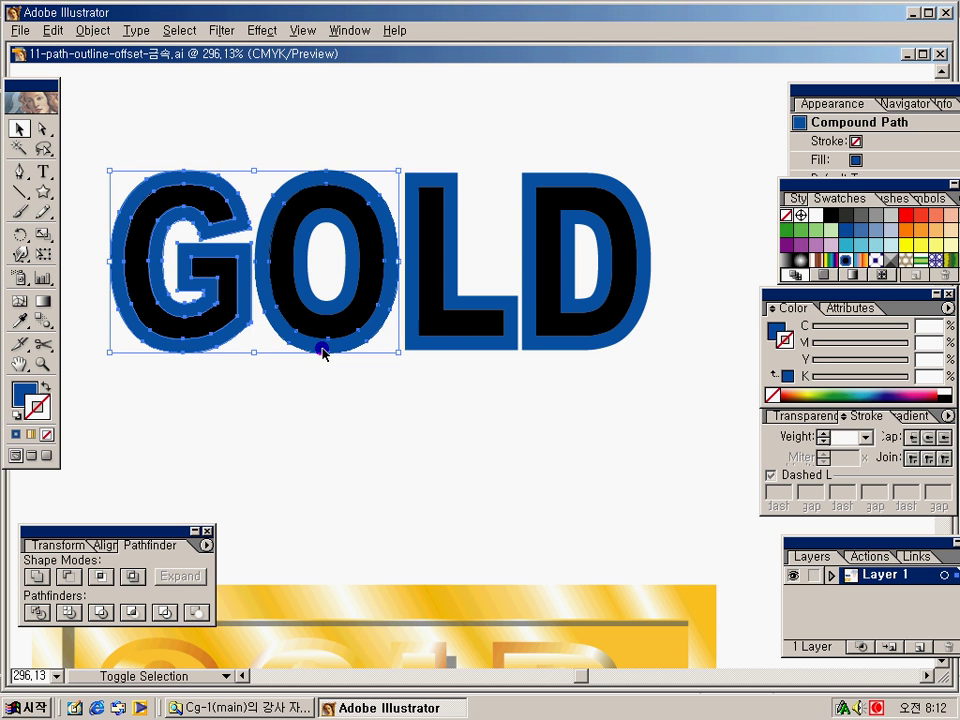
pyautogui.keyDown('shift'); pyautogui.click(463, 352); pyautogui.keyUp('shift')
pyautogui.keyDown('shift'); pyautogui.click(566, 354); pyautogui.keyUp('shift')
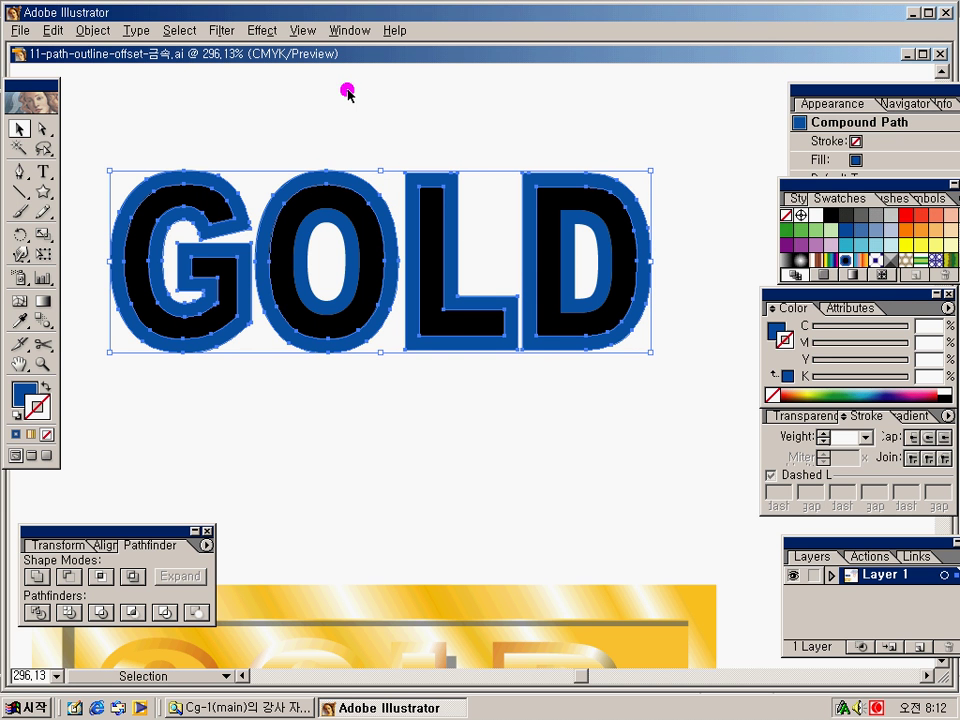
pyautogui.press('F9')
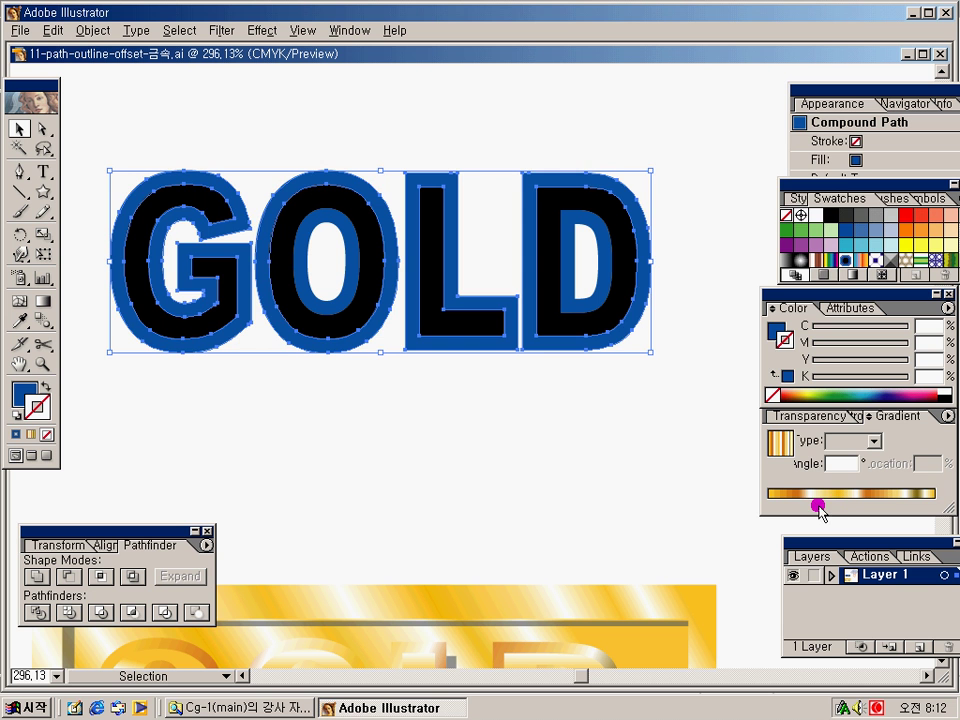
pyautogui.click(818, 506)
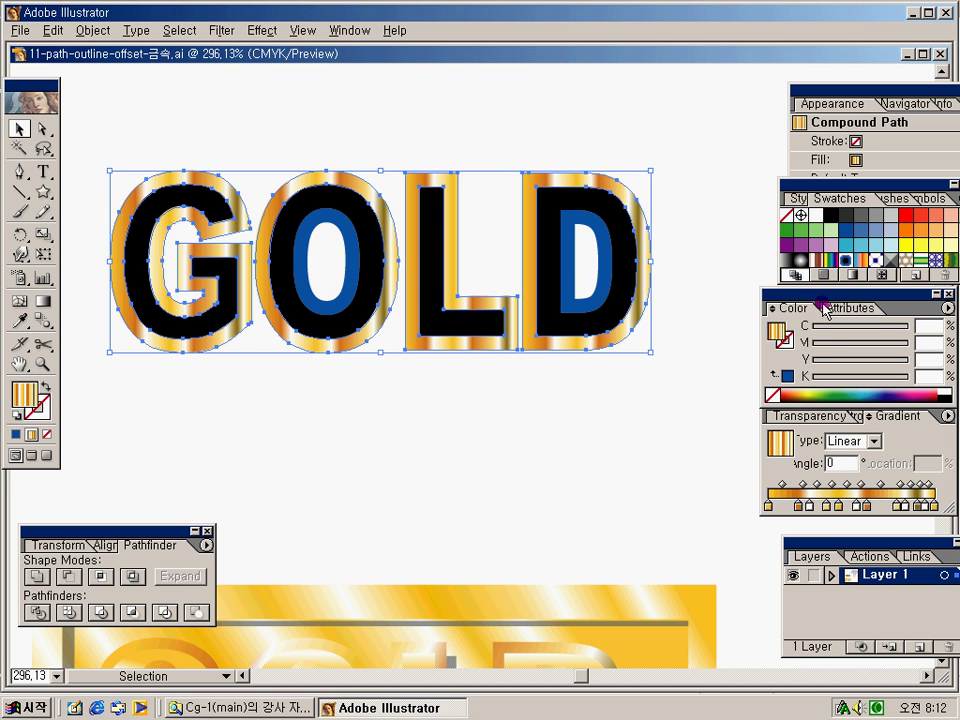
# Examine the colour stops of the gold gradient and move its first white stop to a location of 28%.
pyautogui.moveTo(825, 310); pyautogui.dragTo(716, 154)
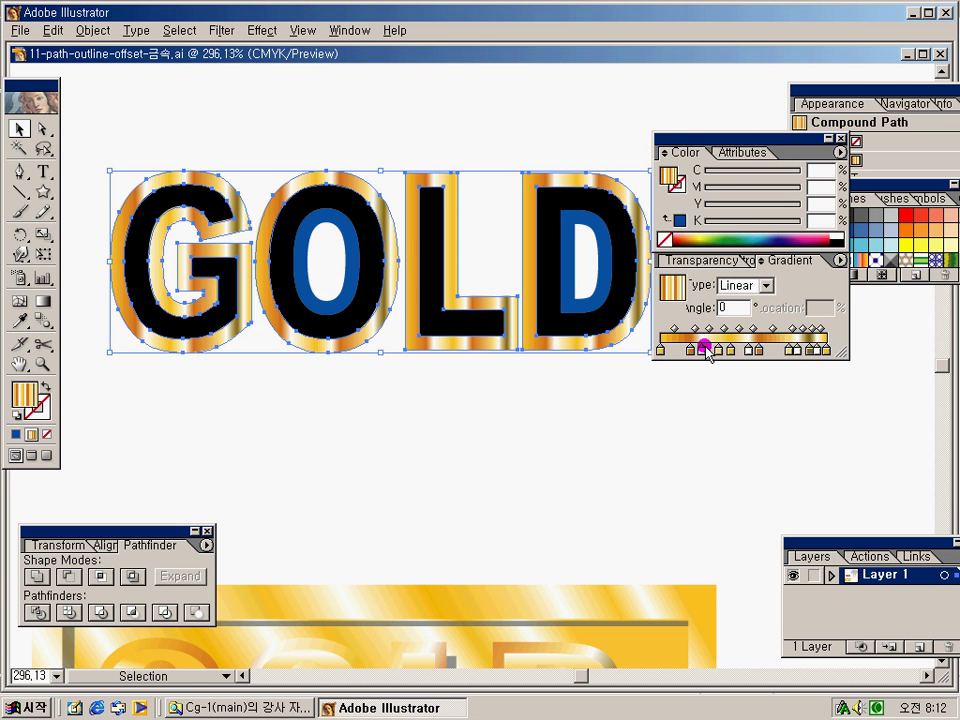
pyautogui.moveTo(709, 356); pyautogui.dragTo(689, 360)
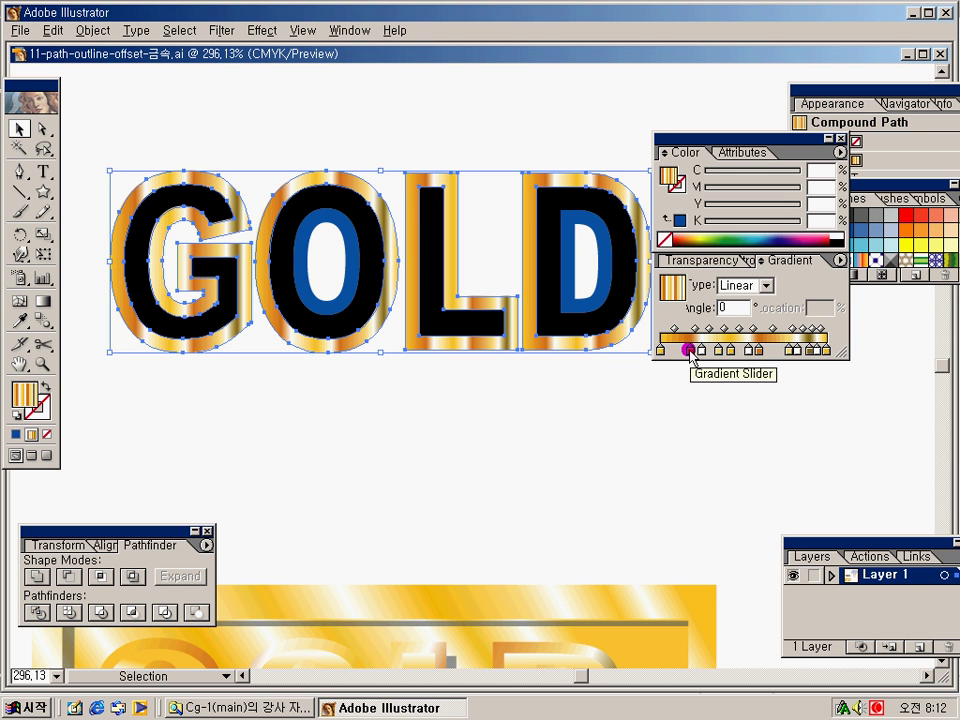
pyautogui.moveTo(758, 350); pyautogui.dragTo(756, 351)
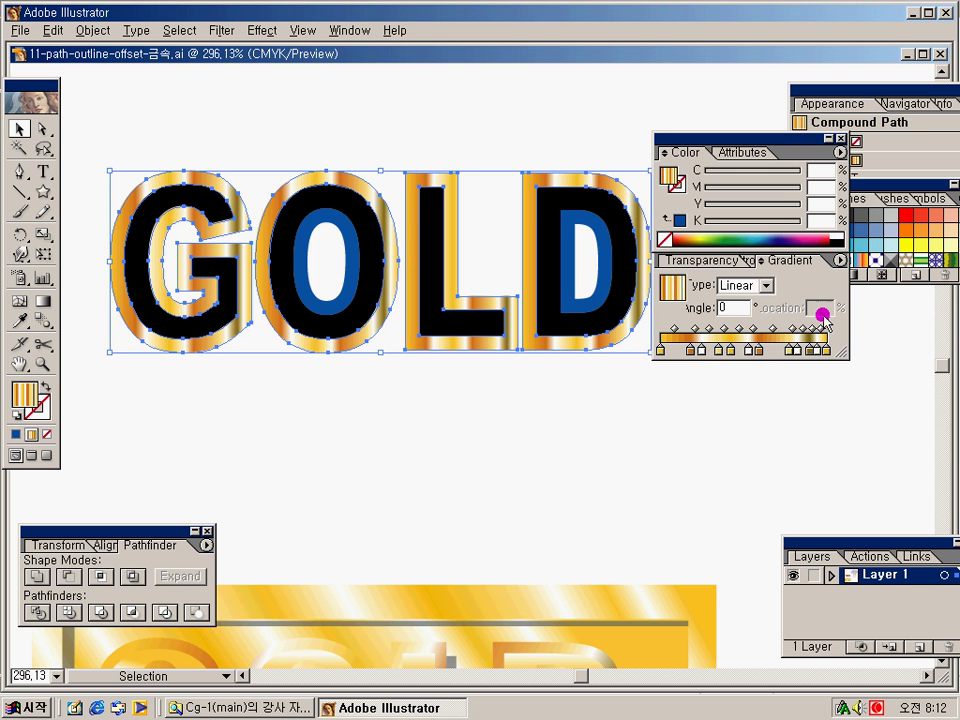
pyautogui.click(660, 350)
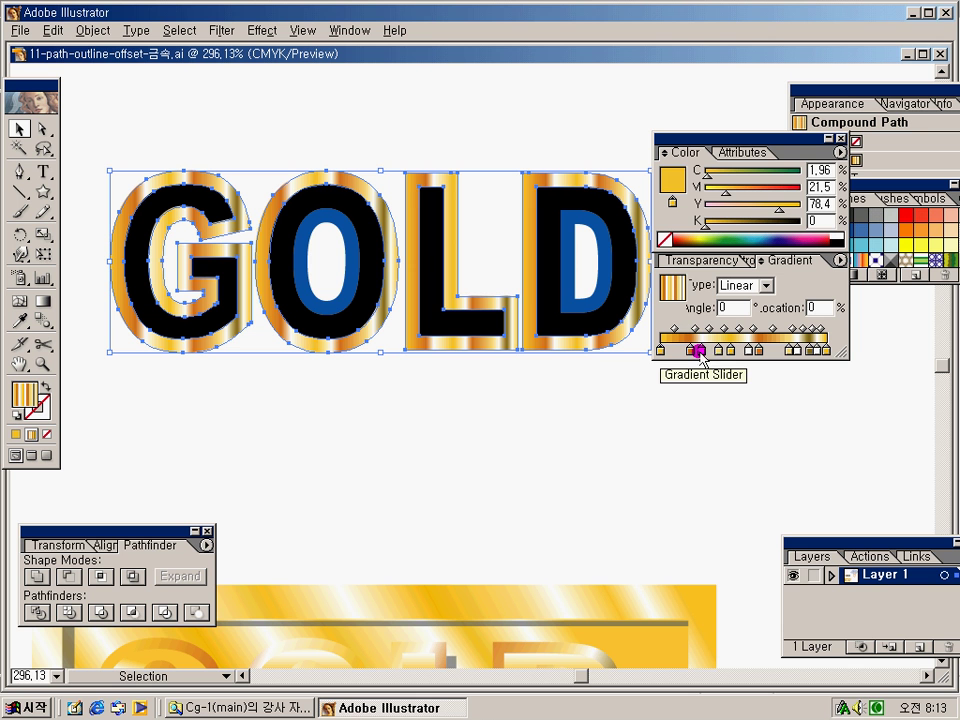
pyautogui.moveTo(698, 352); pyautogui.dragTo(707, 350)
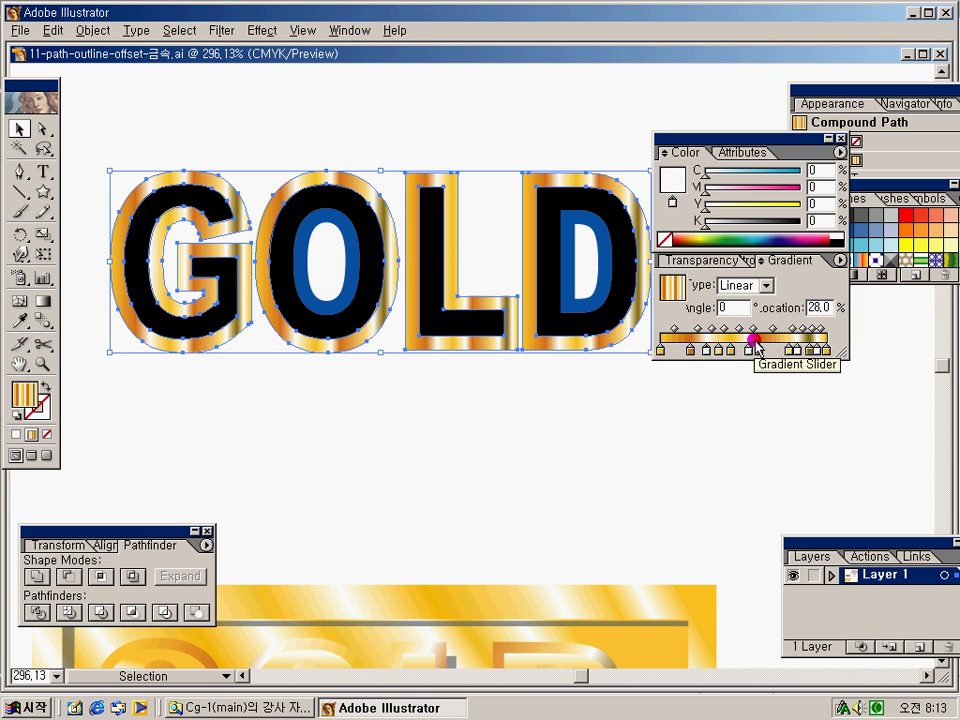
# Fill the letter outlines with the copper-brown and white gradient swatch and deselect everything.
pyautogui.moveTo(700, 152); pyautogui.dragTo(654, 119)
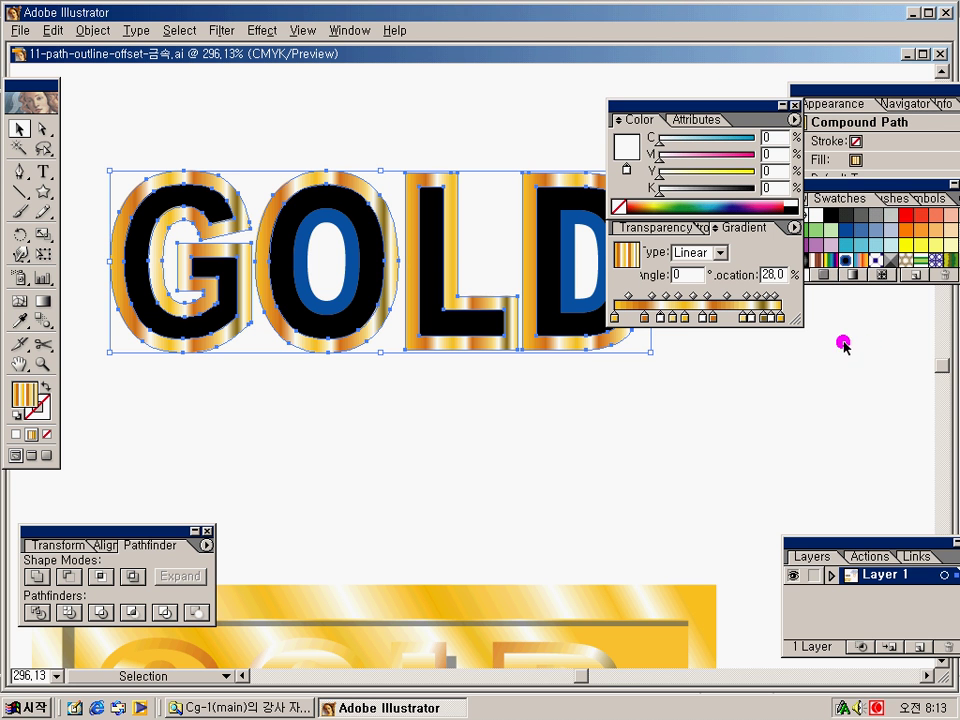
pyautogui.click(816, 262)
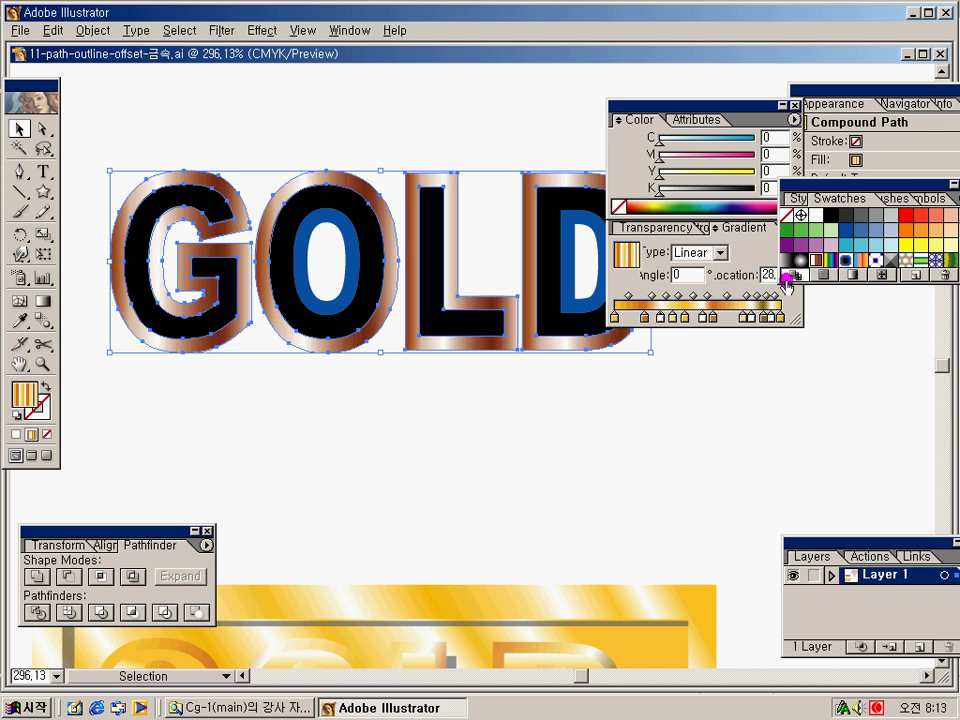
pyautogui.hotkey('ctrl', 'shift', 'a')
# Replace the three brown stops in the copper gradient's right half with an orange stop at 60.6%, set to M 41 and Y 75.
pyautogui.moveTo(718, 318); pyautogui.dragTo(720, 377)
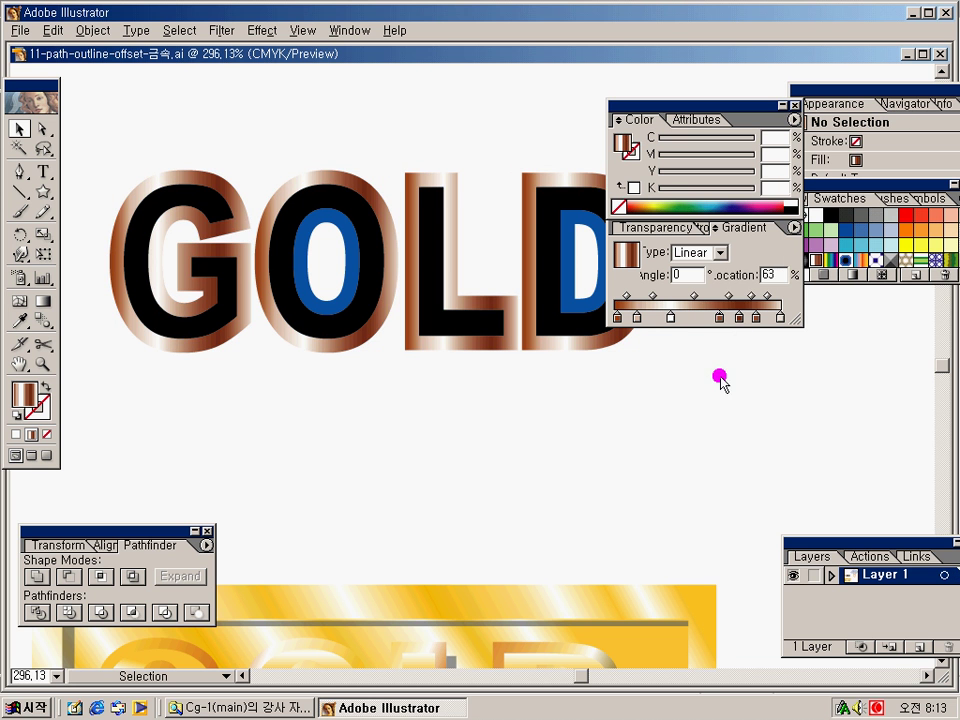
pyautogui.moveTo(738, 318); pyautogui.dragTo(716, 321)
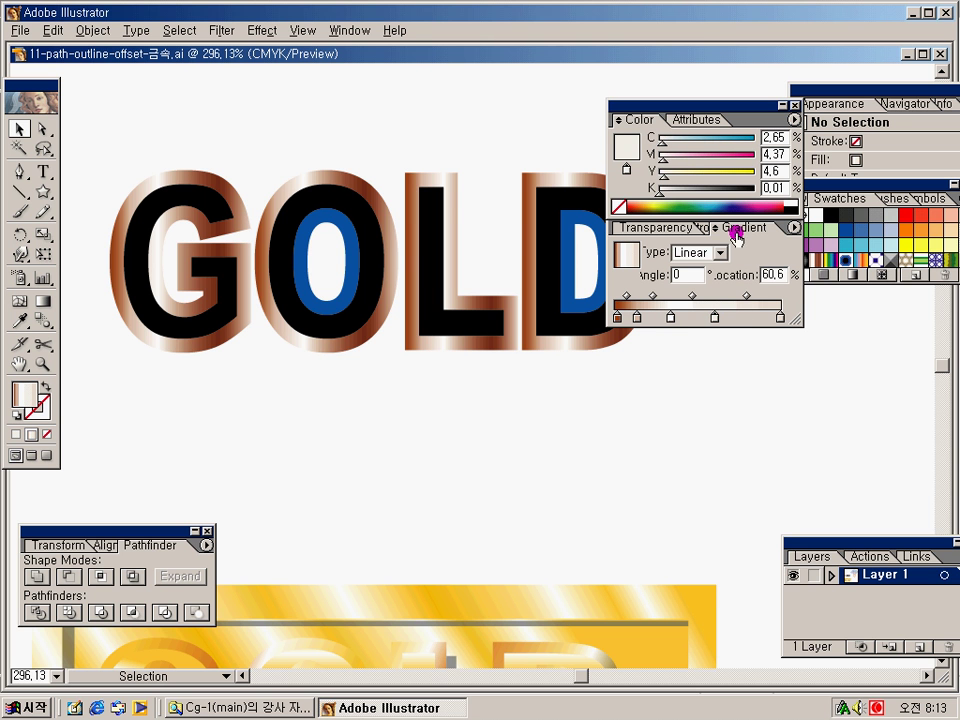
pyautogui.click(717, 156)
pyautogui.click(698, 156)
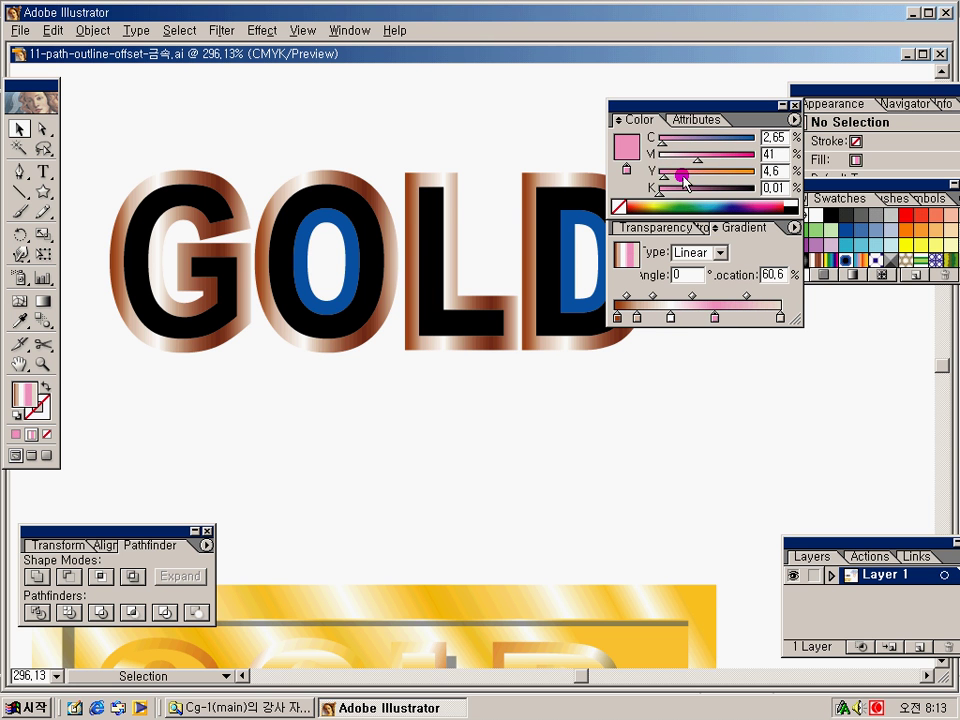
pyautogui.click(721, 177)
pyautogui.moveTo(724, 187); pyautogui.dragTo(731, 180)
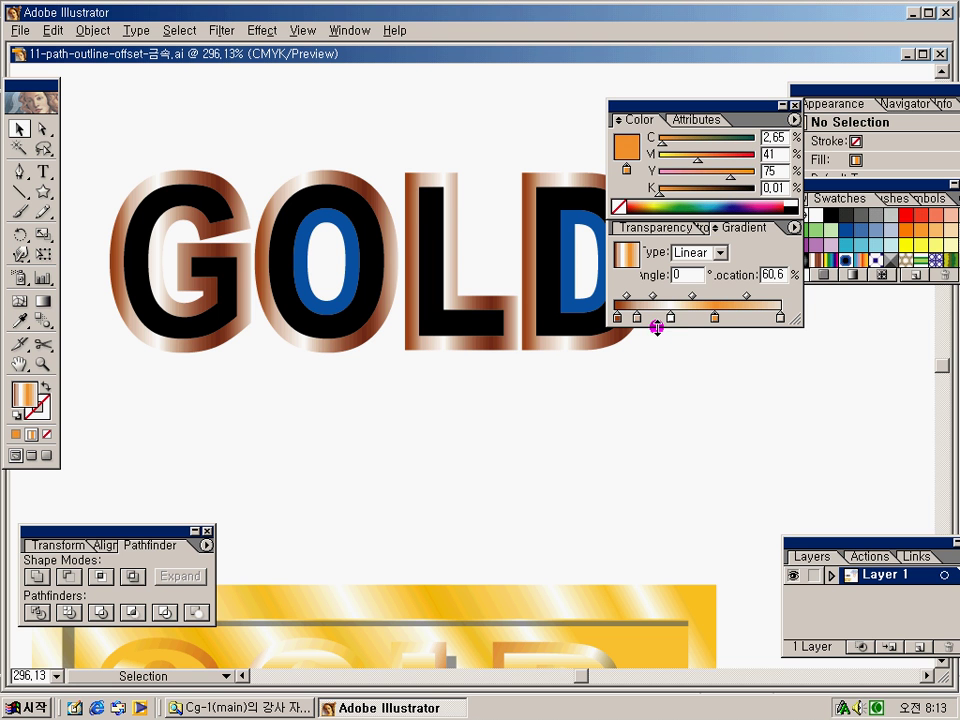
# Add a white stop beyond the orange one and a light orange stop at 84.2% with C 0, M 24 and Y 50.
pyautogui.moveTo(672, 315); pyautogui.dragTo(739, 319)
pyautogui.moveTo(645, 320); pyautogui.dragTo(752, 318)
pyautogui.moveTo(690, 160); pyautogui.dragTo(707, 177)
pyautogui.moveTo(673, 140); pyautogui.dragTo(668, 143)
pyautogui.click(680, 155)
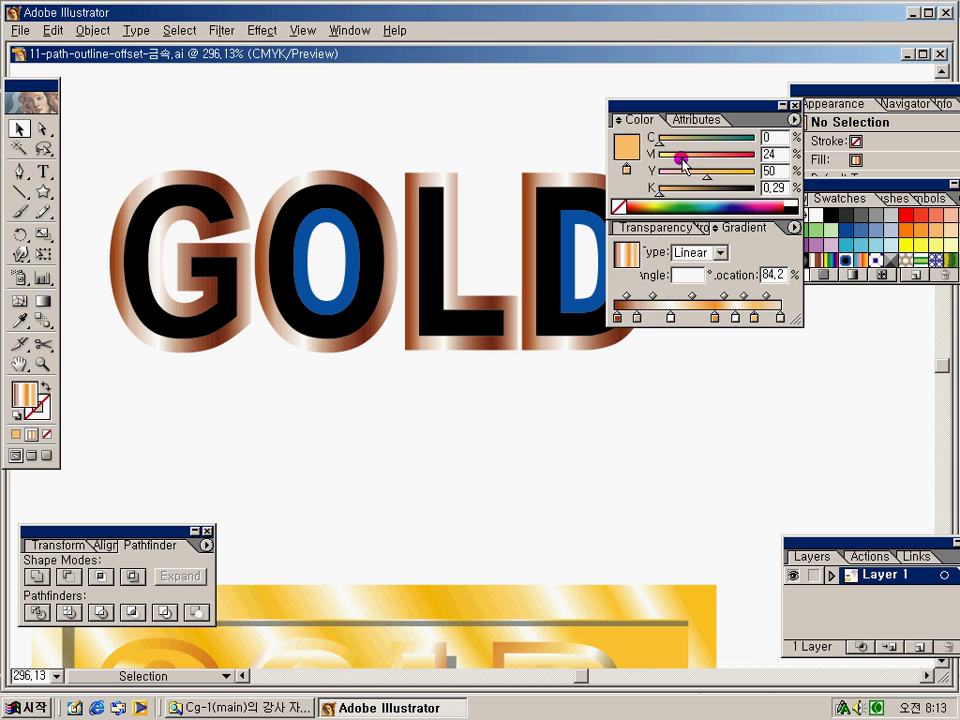
# Add another orange stop to the gradient at 48.8% with C 0, M 33 and Y 64.
pyautogui.moveTo(637, 318); pyautogui.dragTo(697, 320)
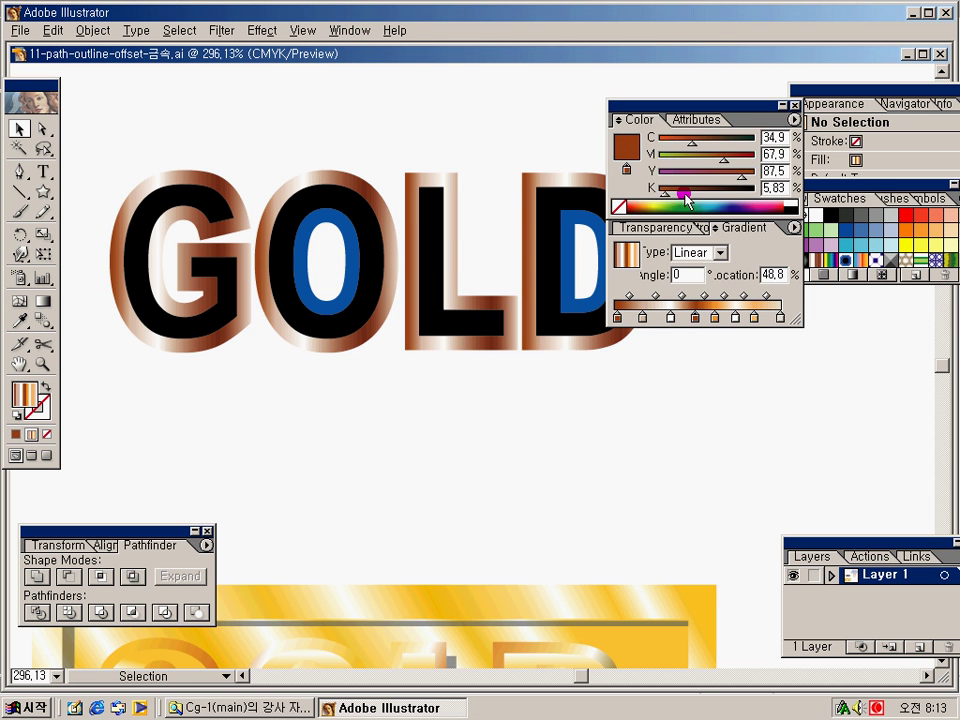
pyautogui.click(686, 172)
pyautogui.click(660, 138)
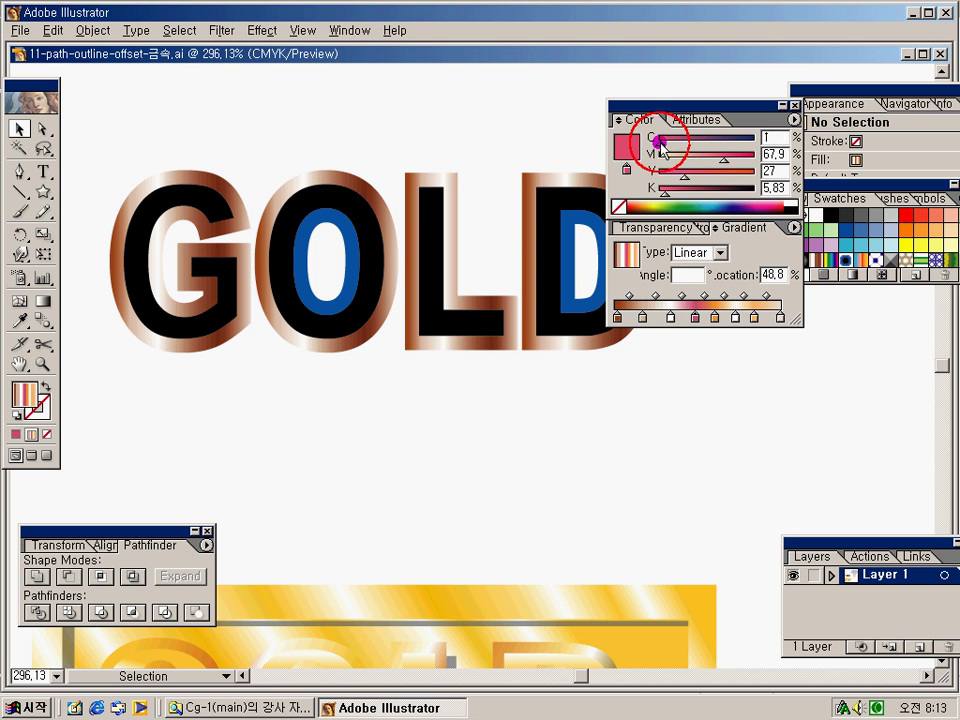
pyautogui.click(668, 157)
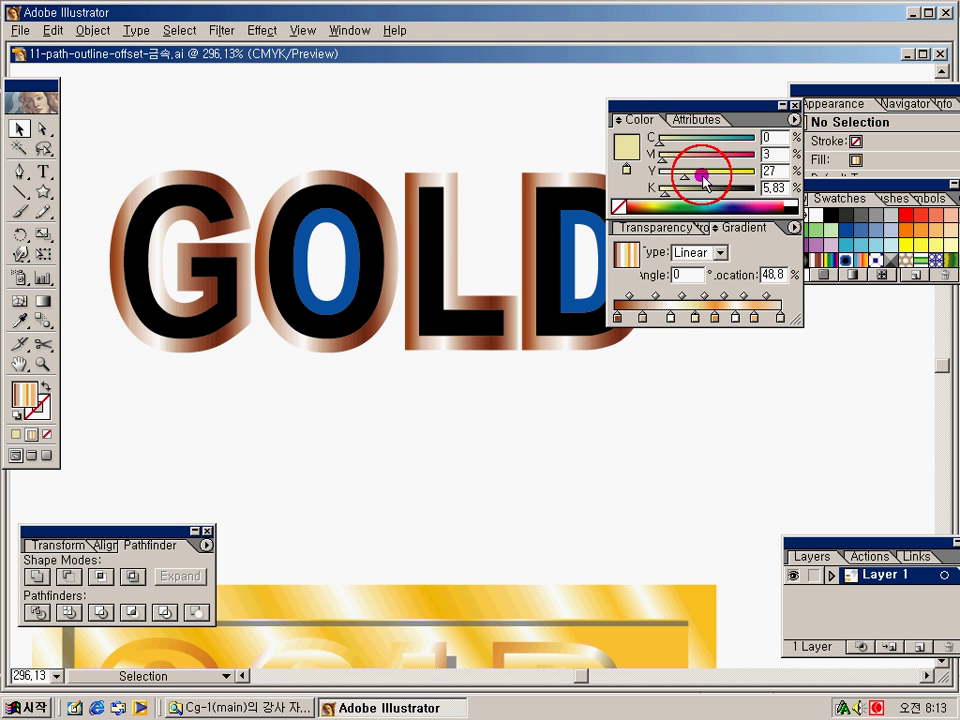
pyautogui.click(720, 178)
pyautogui.click(689, 157)
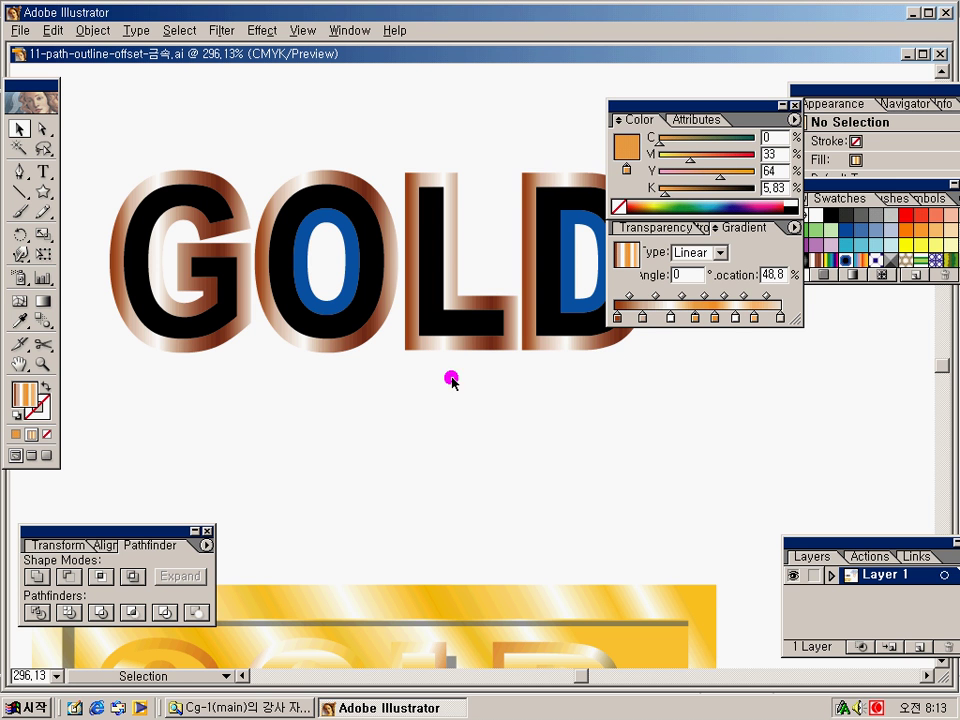
# Draw a rectangle filled with the edited orange gradient that covers the whole GOLD lettering with a margin around it.
pyautogui.click(230, 275)
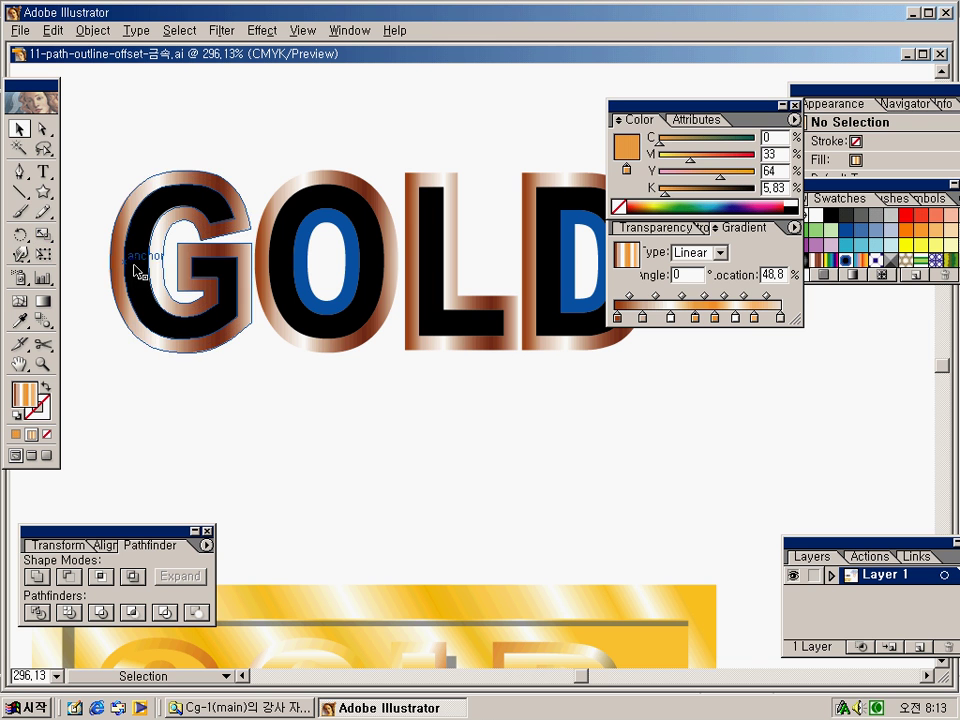
pyautogui.click(120, 396)
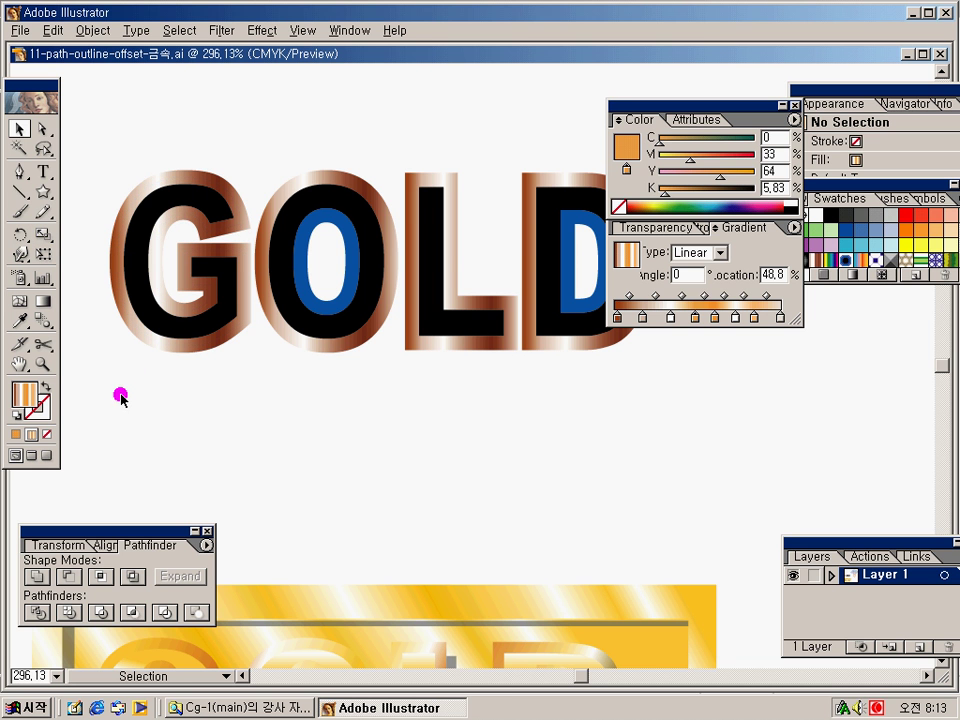
pyautogui.click(43, 213)
pyautogui.click(20, 178)
pyautogui.moveTo(41, 191); pyautogui.dragTo(70, 198)
pyautogui.moveTo(83, 131); pyautogui.dragTo(722, 391)
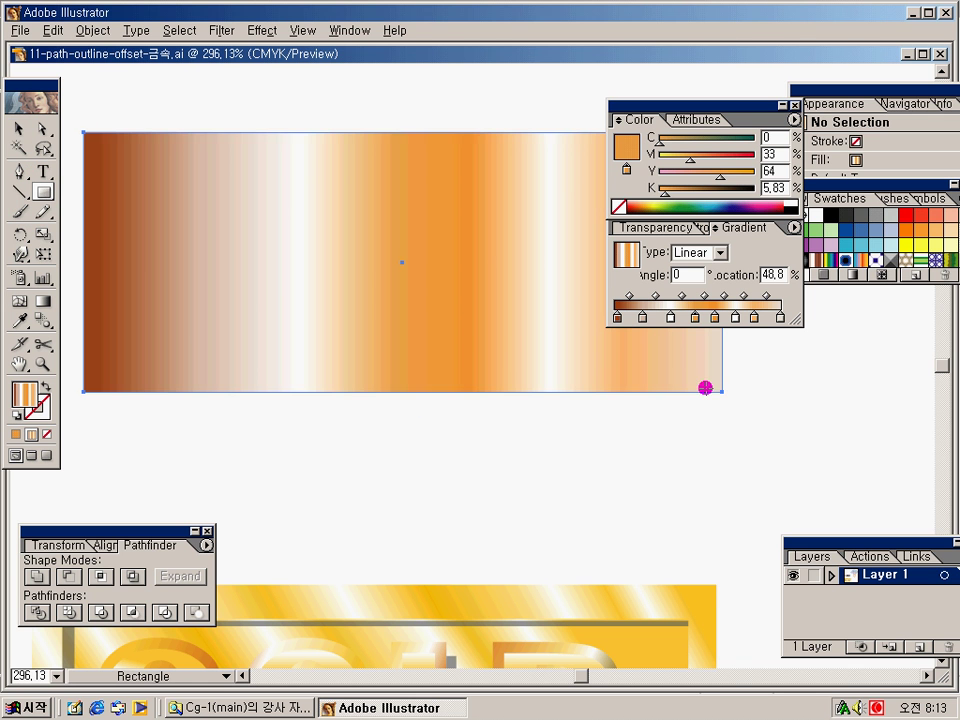
# Send the gradient rectangle to the back so it lies behind the GOLD lettering.
pyautogui.click(19, 129)
pyautogui.click(192, 367)
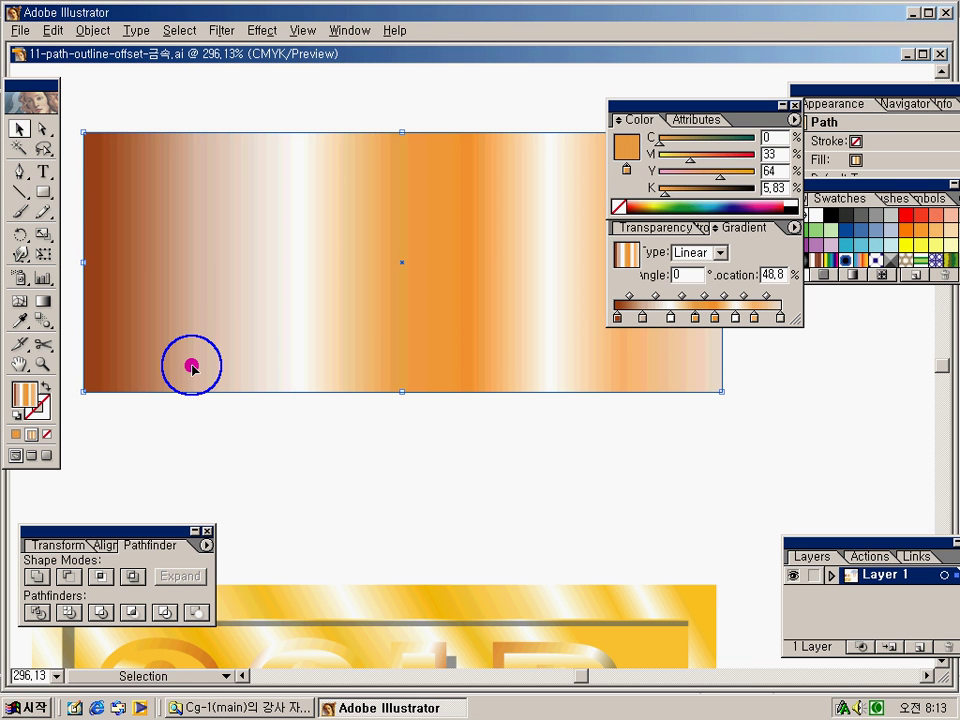
pyautogui.rightClick(192, 367)
pyautogui.moveTo(305, 556)
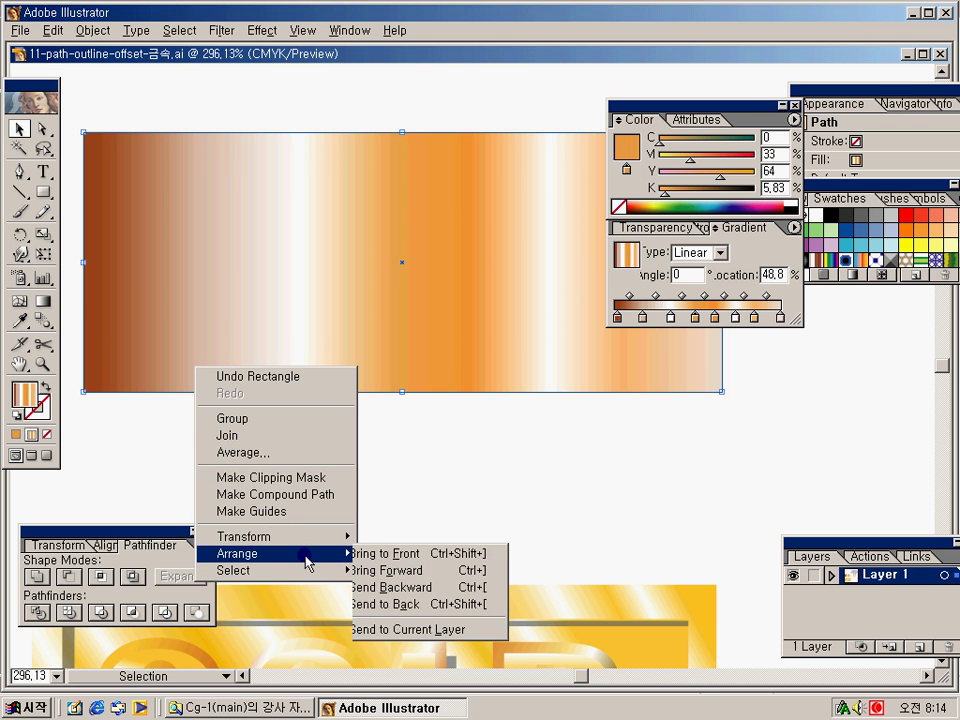
pyautogui.click(476, 587)
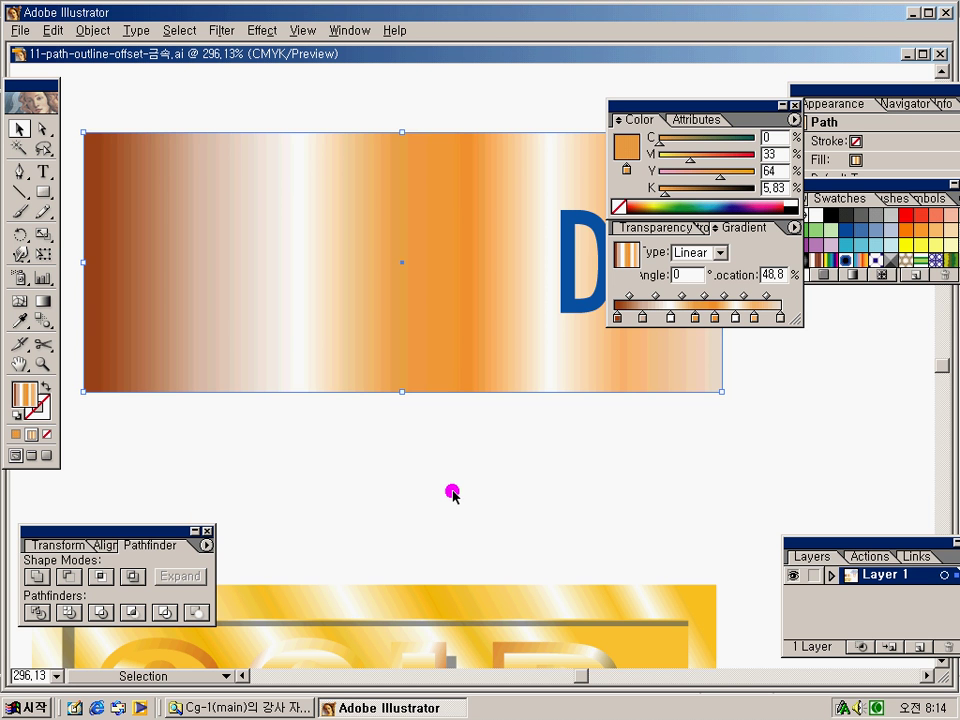
pyautogui.click(435, 394)
pyautogui.click(433, 386)
pyautogui.rightClick(437, 386)
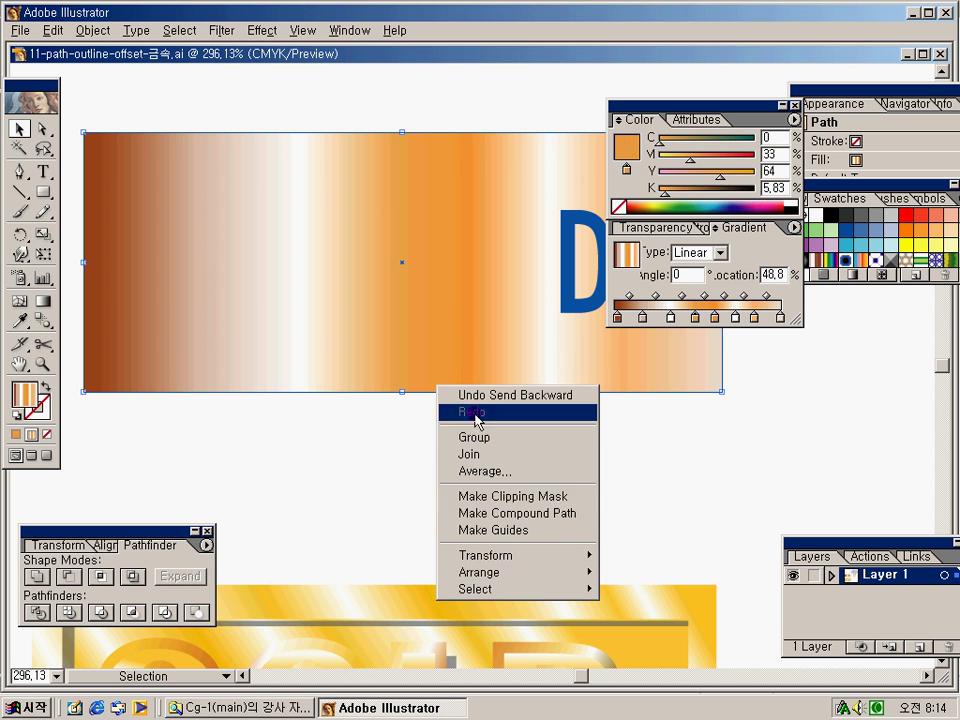
pyautogui.moveTo(506, 573)
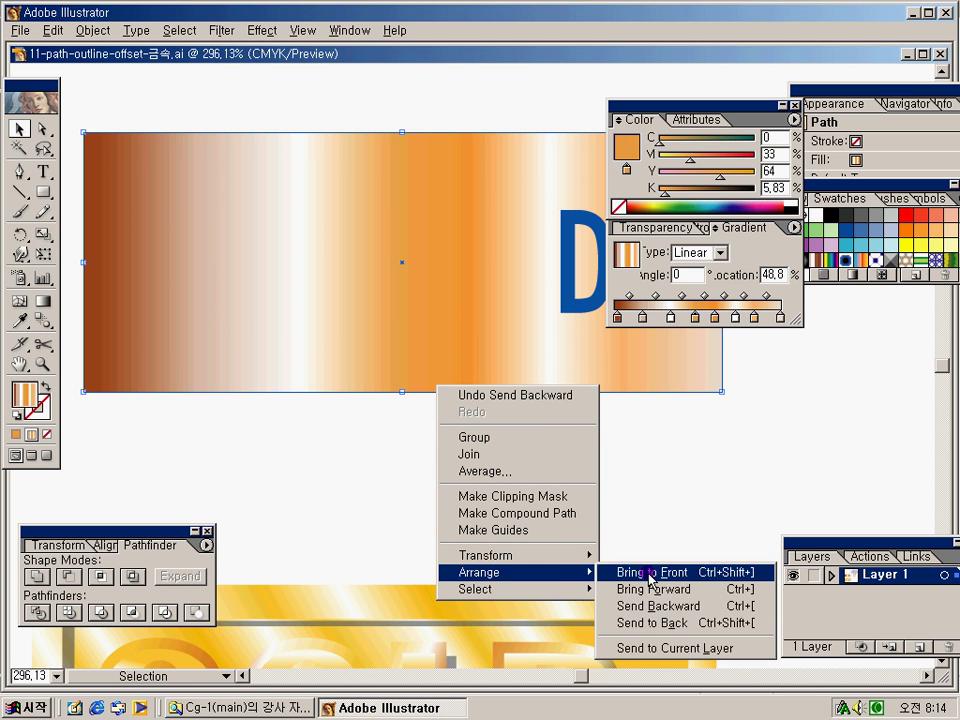
pyautogui.click(628, 622)
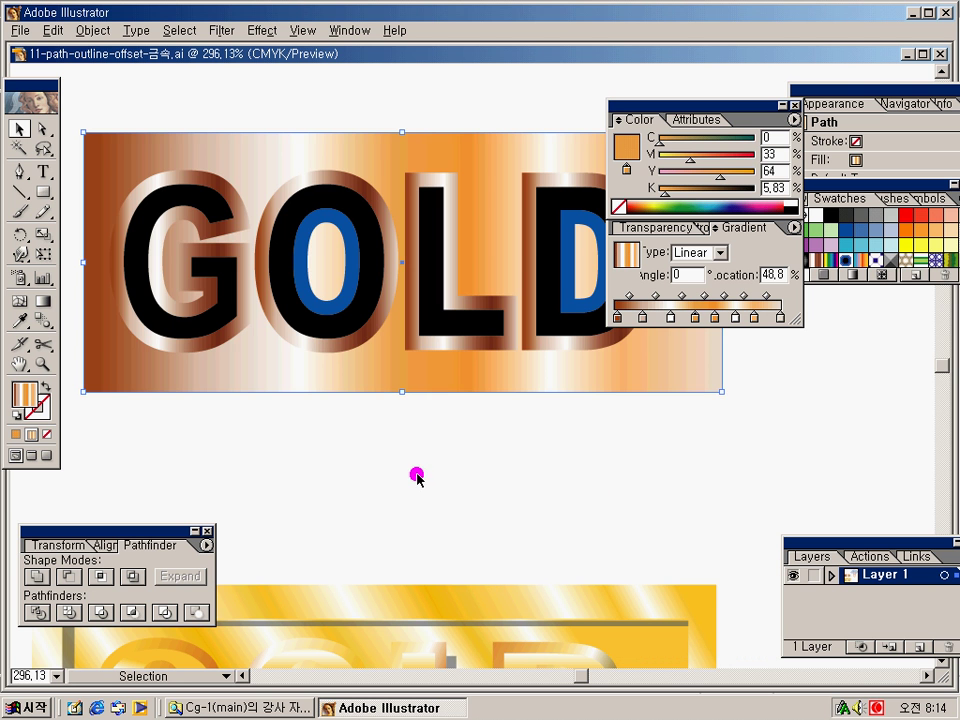
# Redirect the background rectangle's gradient with the Gradient tool to an angle of about -76.3° and deselect it.
pyautogui.click(417, 478)
pyautogui.click(326, 390)
pyautogui.click(43, 300)
pyautogui.moveTo(244, 77); pyautogui.dragTo(361, 130)
pyautogui.moveTo(375, 208); pyautogui.dragTo(410, 366)
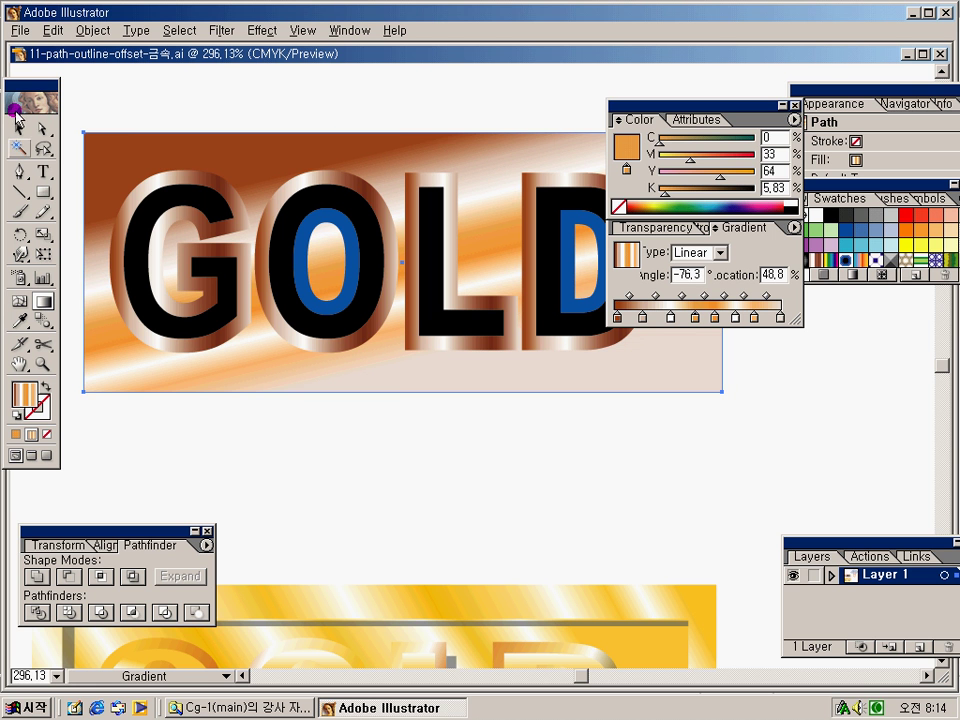
pyautogui.click(19, 127)
pyautogui.click(287, 420)
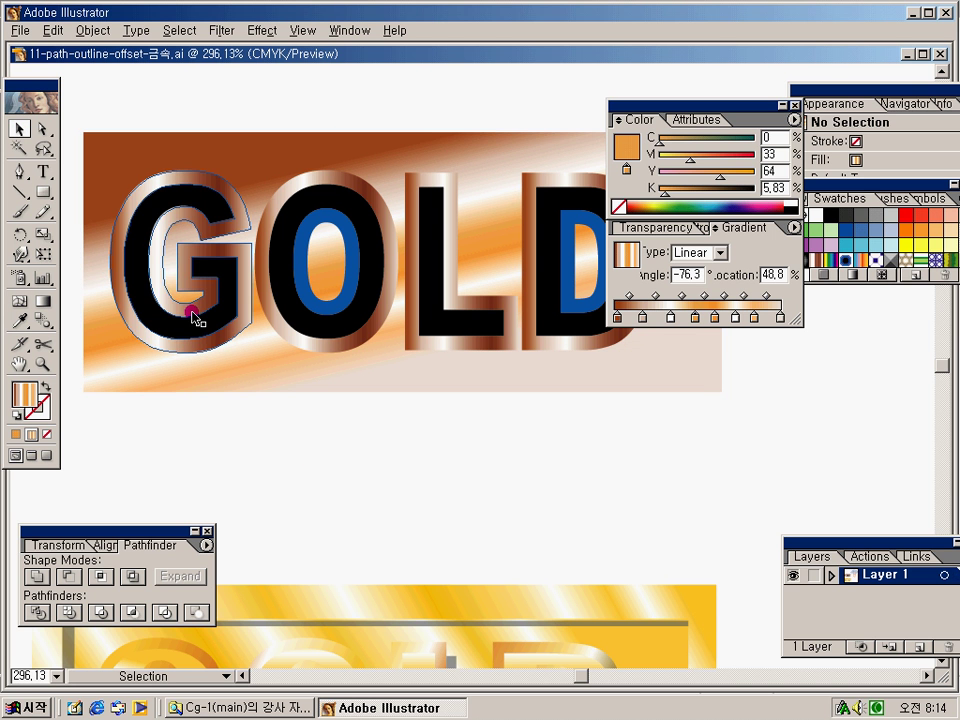
# Select the four black letter shapes and fill them with the sample artwork's gold gradient at -90° using the Eyedropper.
pyautogui.click(186, 338)
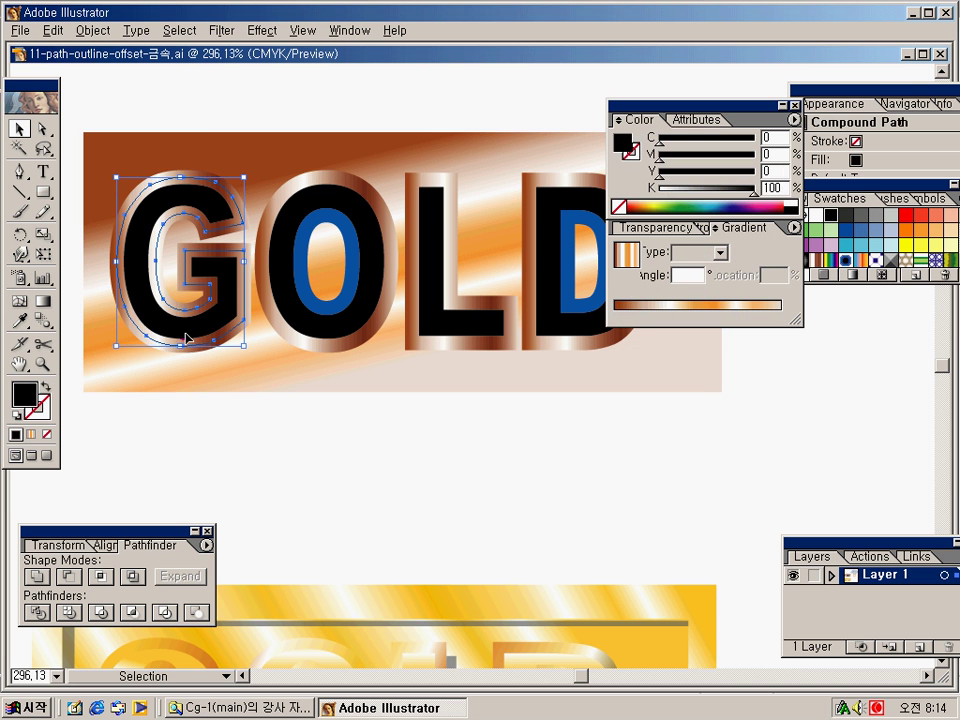
pyautogui.keyDown('shift'); pyautogui.click(340, 334); pyautogui.keyUp('shift')
pyautogui.keyDown('shift'); pyautogui.click(446, 340); pyautogui.keyUp('shift')
pyautogui.keyDown('shift'); pyautogui.click(550, 334); pyautogui.keyUp('shift')
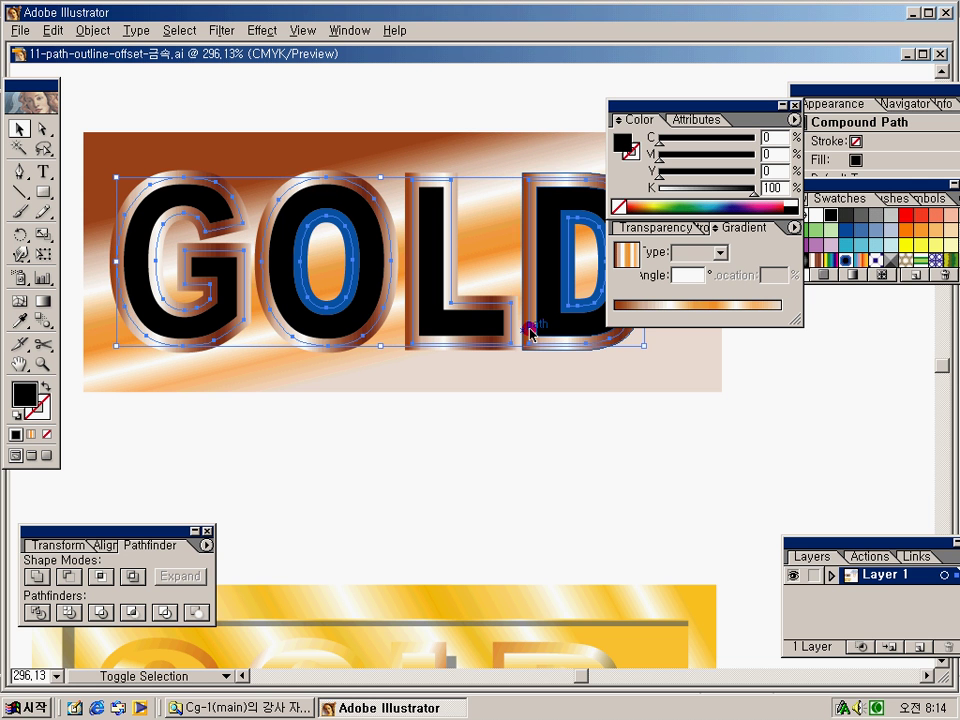
pyautogui.click(19, 320)
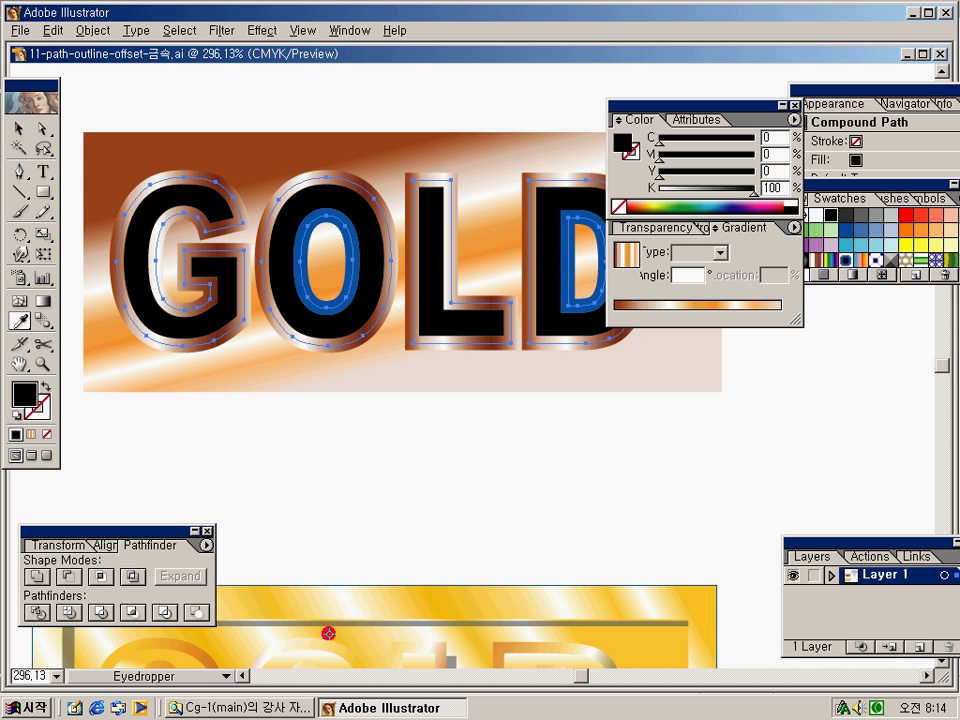
pyautogui.click(313, 651)
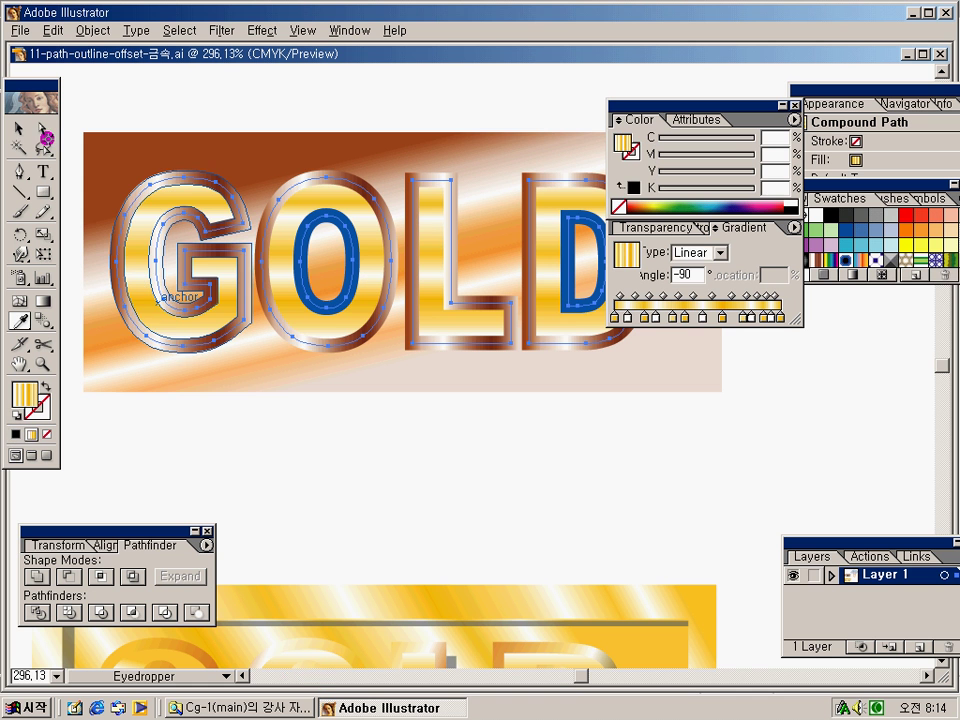
# Select the gradient background rectangle and give it a red stroke.
pyautogui.click(19, 128)
pyautogui.click(688, 318)
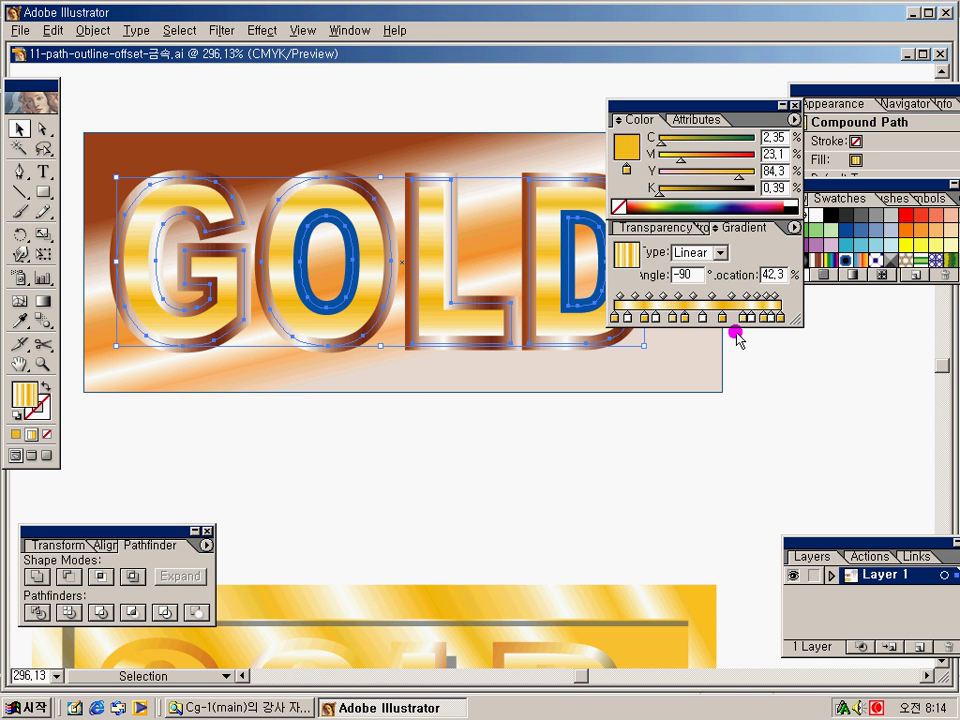
pyautogui.click(561, 438)
pyautogui.click(431, 349)
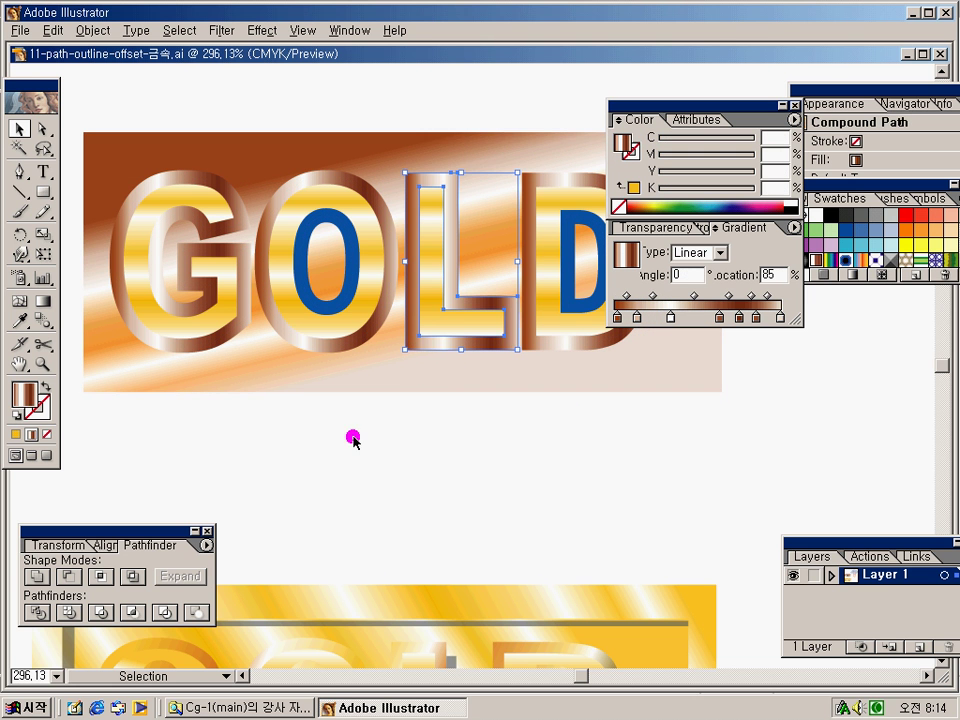
pyautogui.click(317, 390)
pyautogui.click(317, 391)
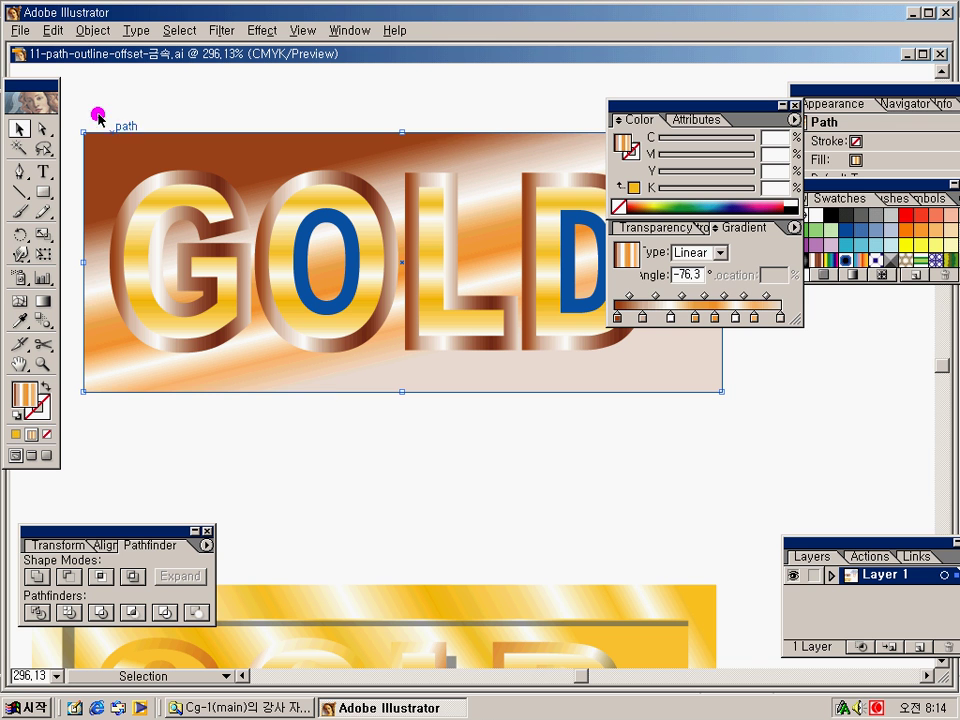
pyautogui.click(57, 410)
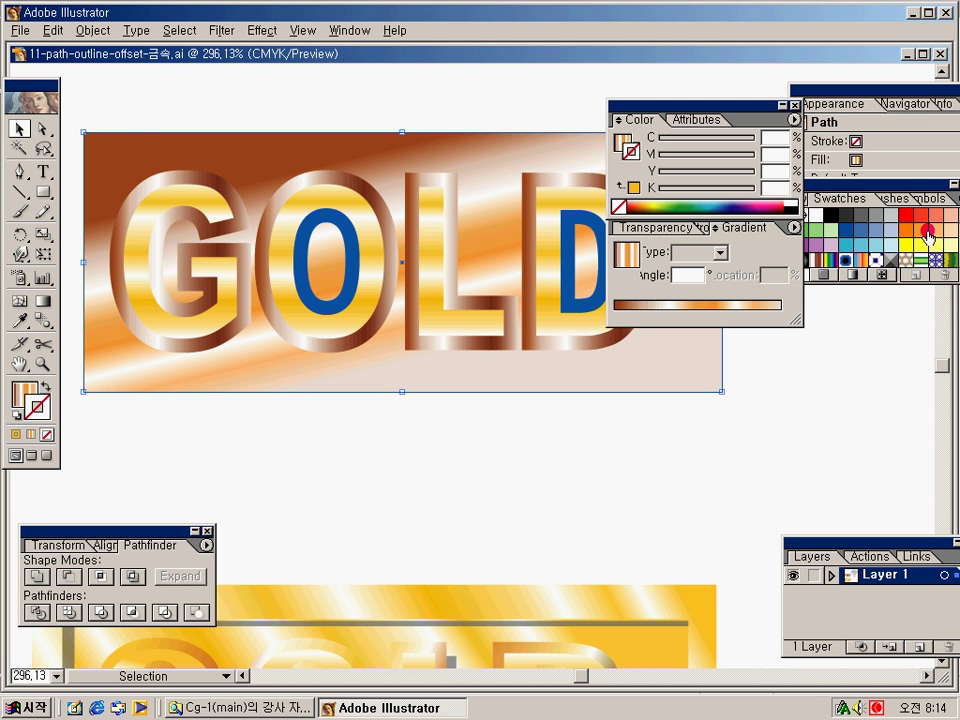
pyautogui.click(883, 222)
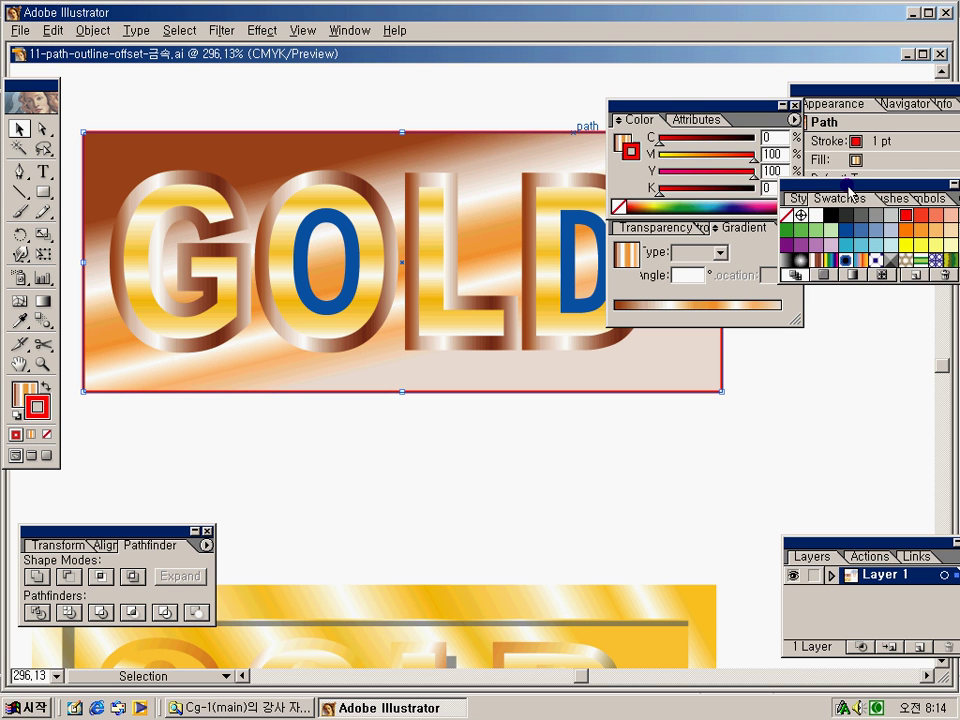
pyautogui.moveTo(849, 190); pyautogui.dragTo(777, 124)
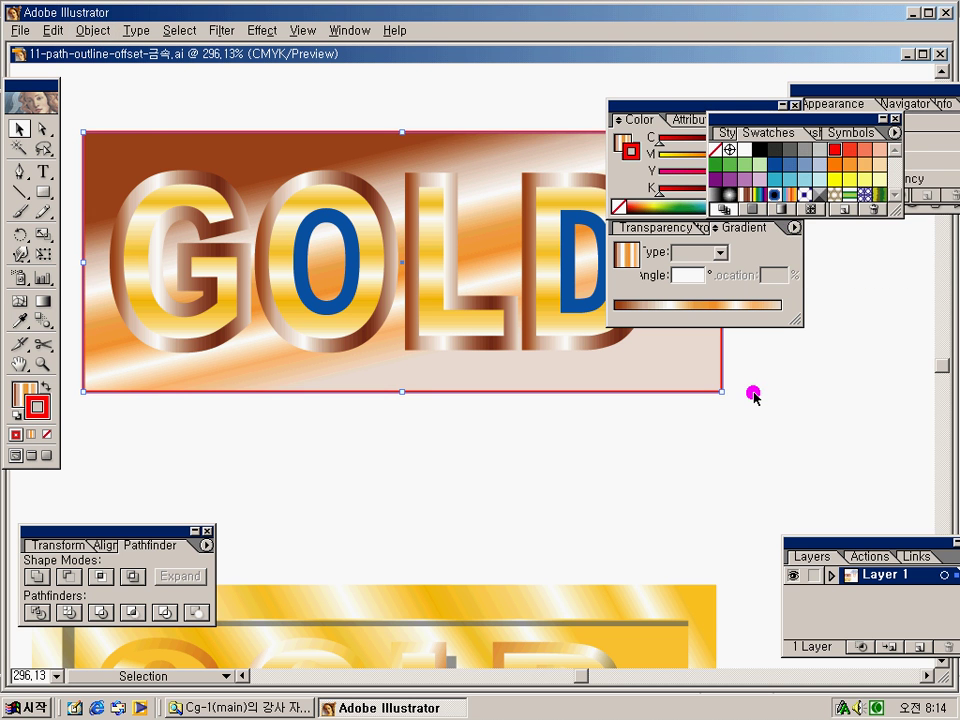
# Try stroke weights of 20 pt and 15 pt on the background rectangle, settling on 10 pt.
pyautogui.press('F6')
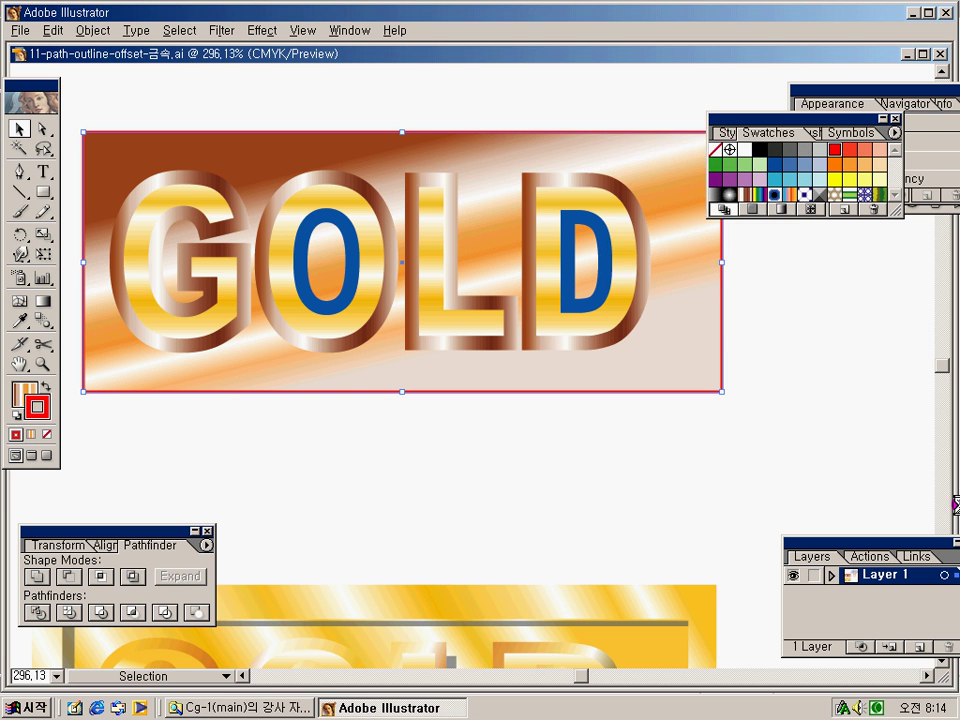
pyautogui.press('F6')
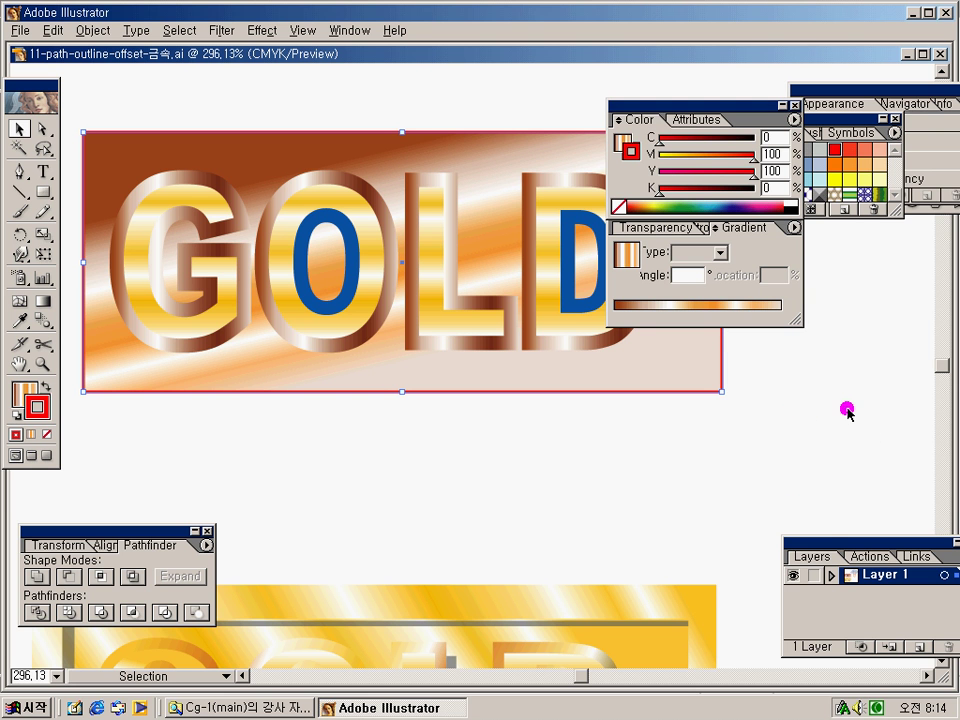
pyautogui.press('F10')
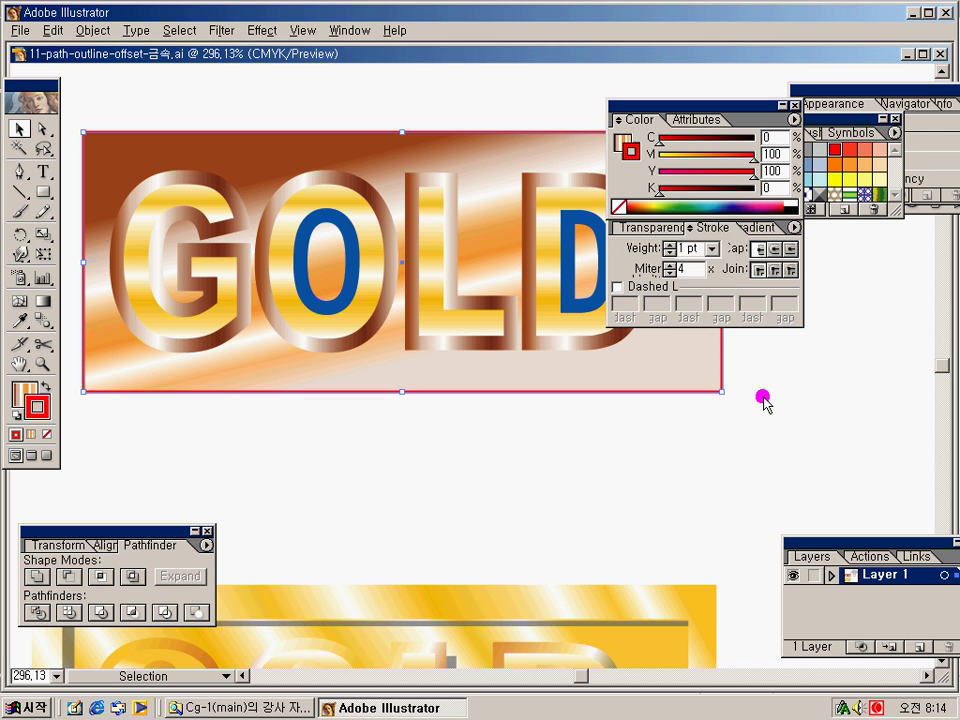
pyautogui.click(711, 248)
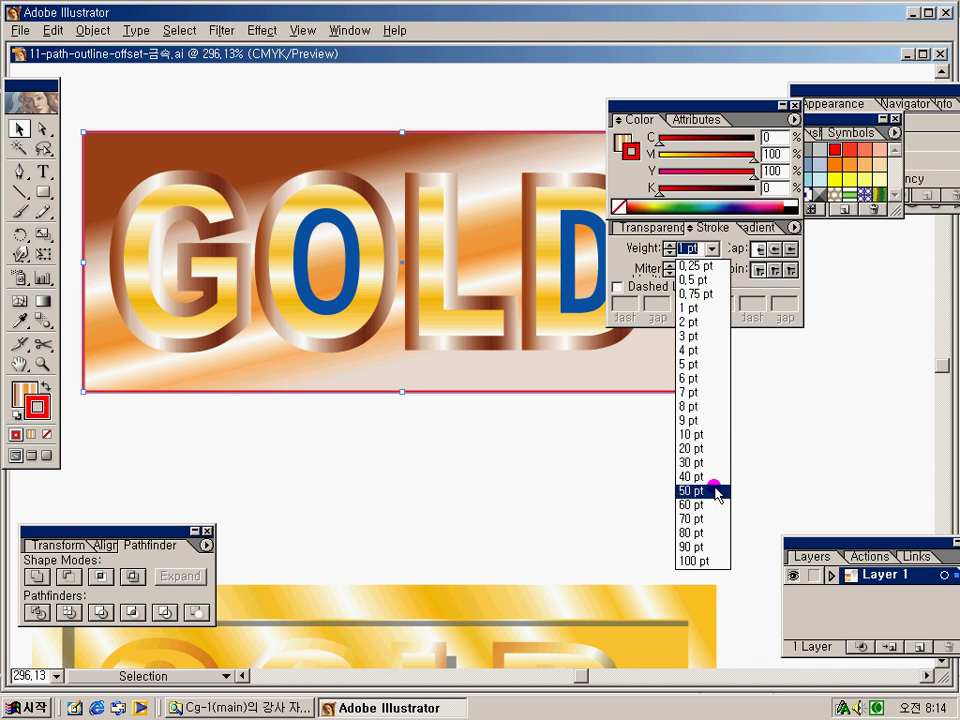
pyautogui.click(703, 450)
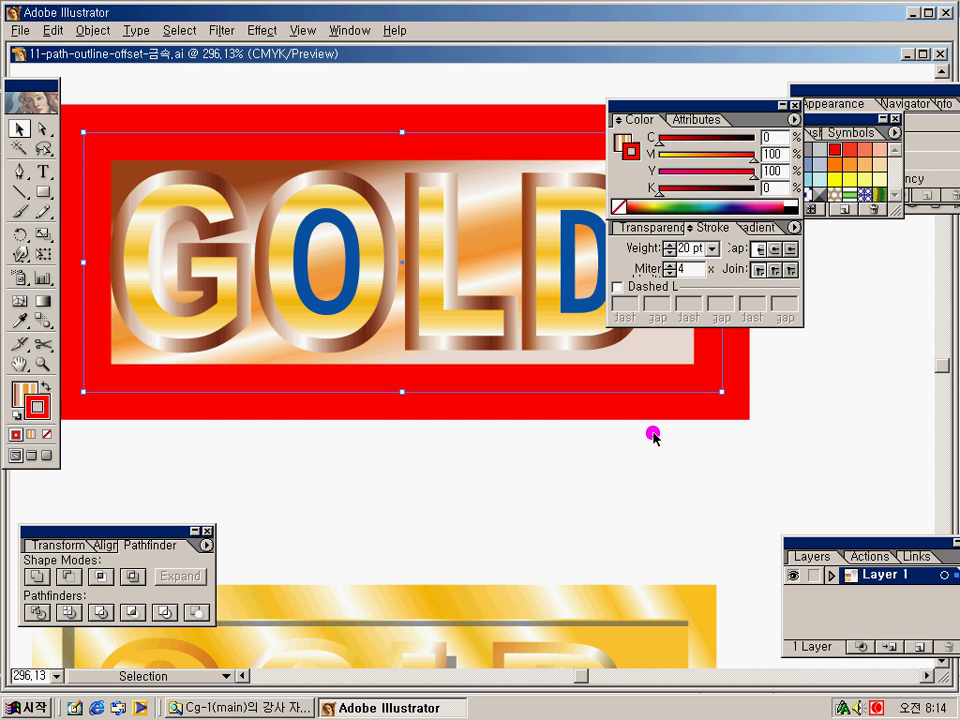
pyautogui.click(697, 249)
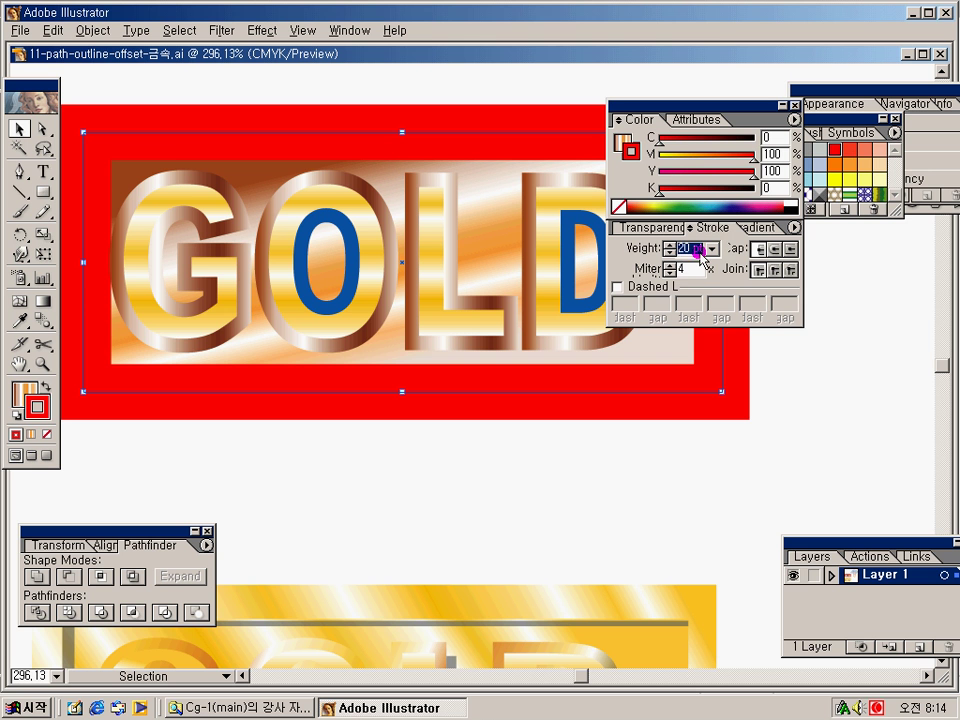
pyautogui.write('15')
pyautogui.press('Return')
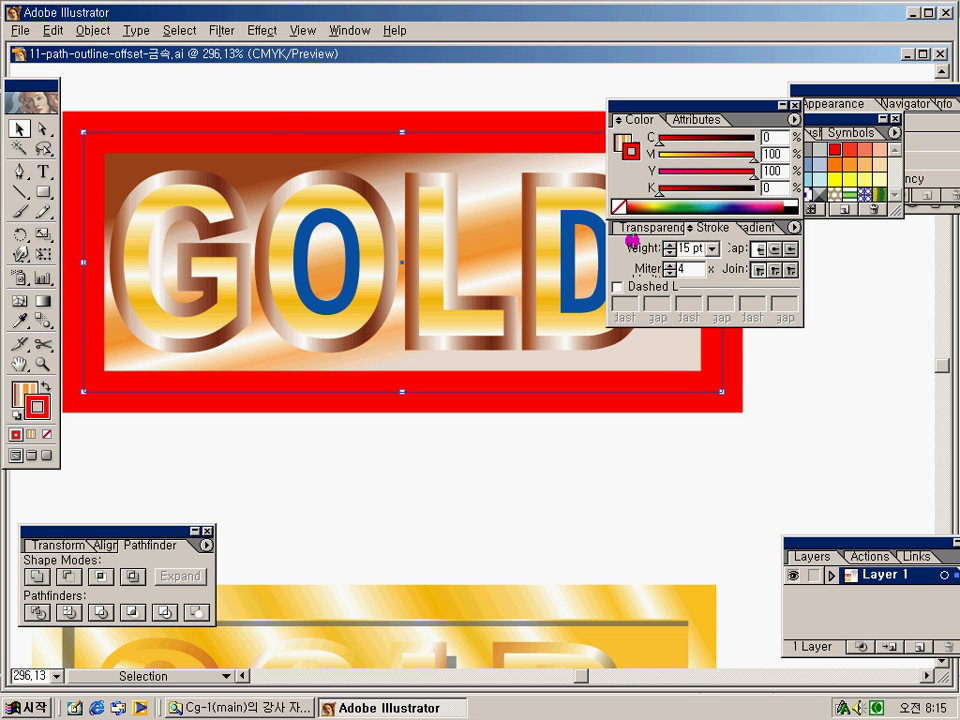
pyautogui.click(692, 248)
pyautogui.write('1')
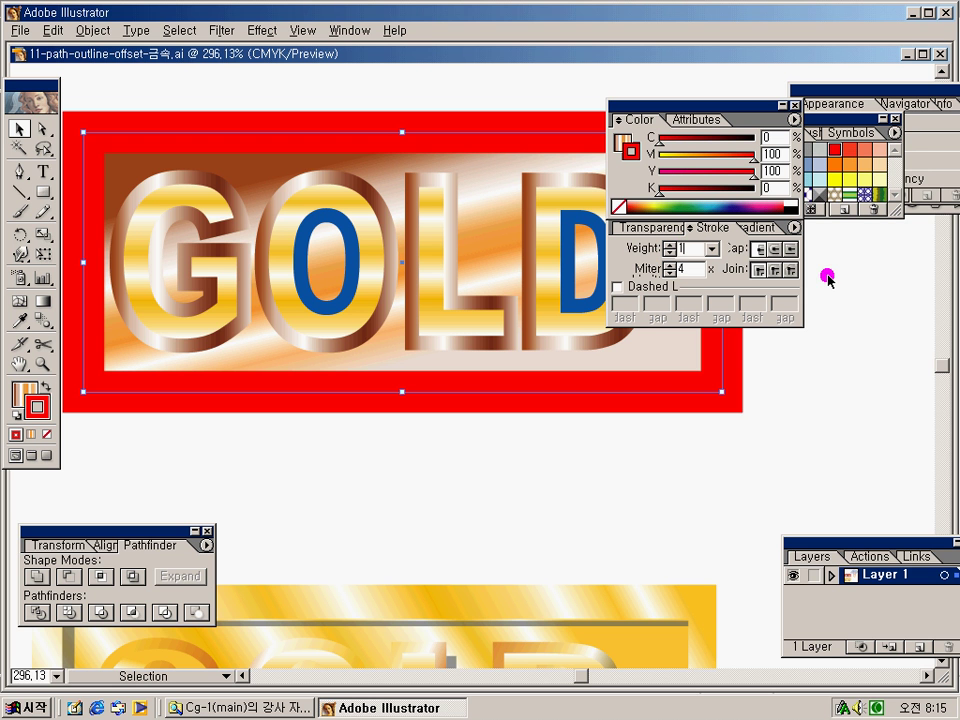
pyautogui.write('0')
pyautogui.press('Return')
# Convert the background rectangle's red stroke into a separate frame shape with Outline Stroke.
pyautogui.click(82, 29)
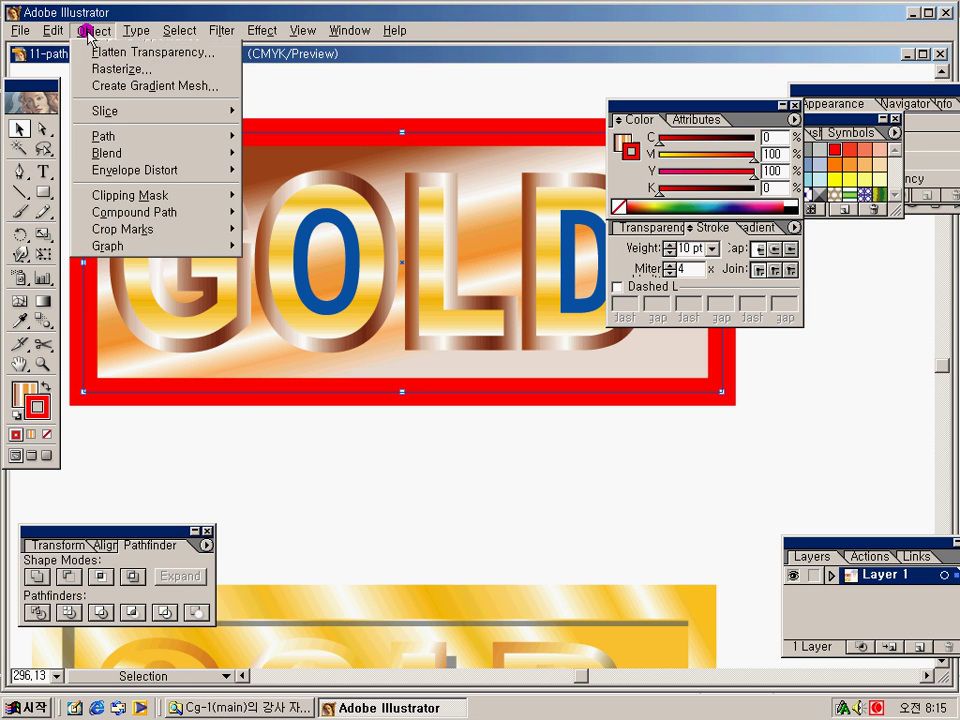
pyautogui.click(145, 323)
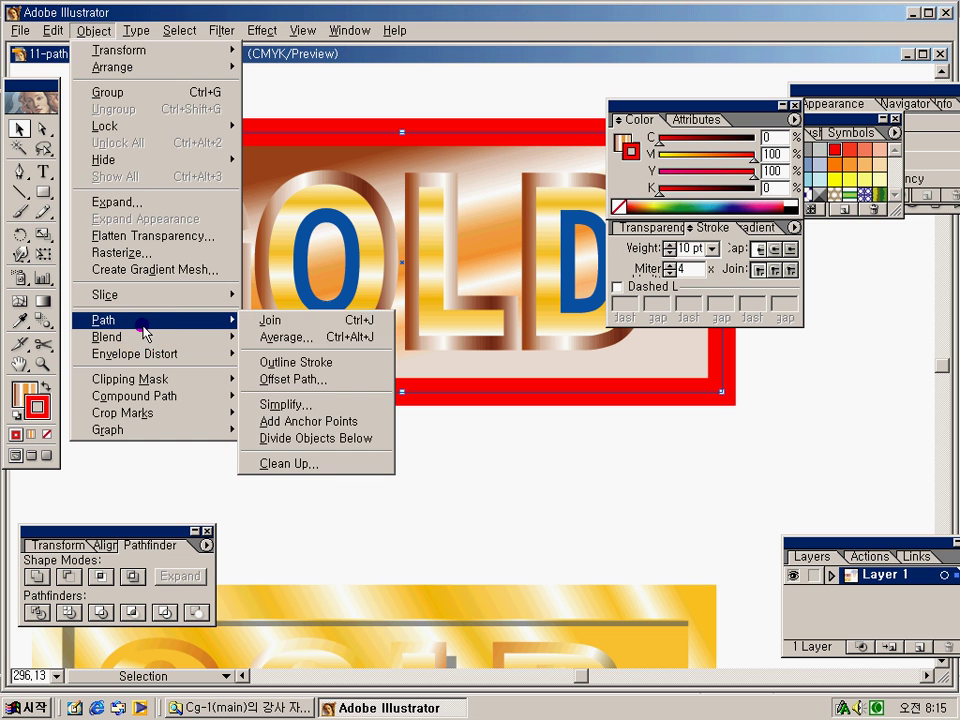
pyautogui.click(313, 362)
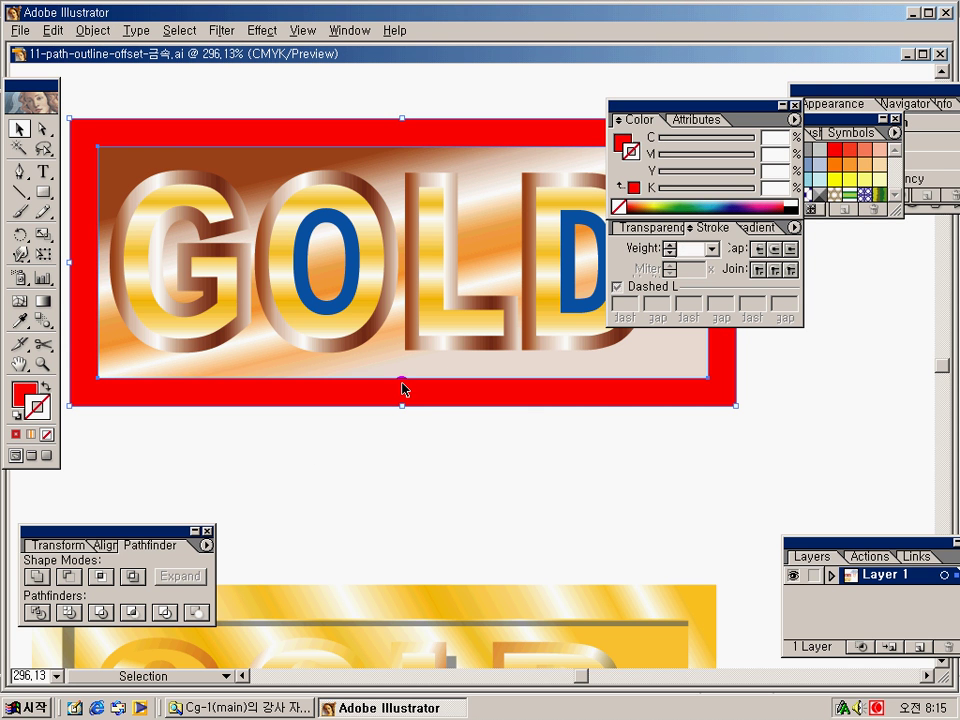
# Fill the outlined frame with the orange linear gradient and redirect it with the Gradient tool to about -83.6°.
pyautogui.press('F9')
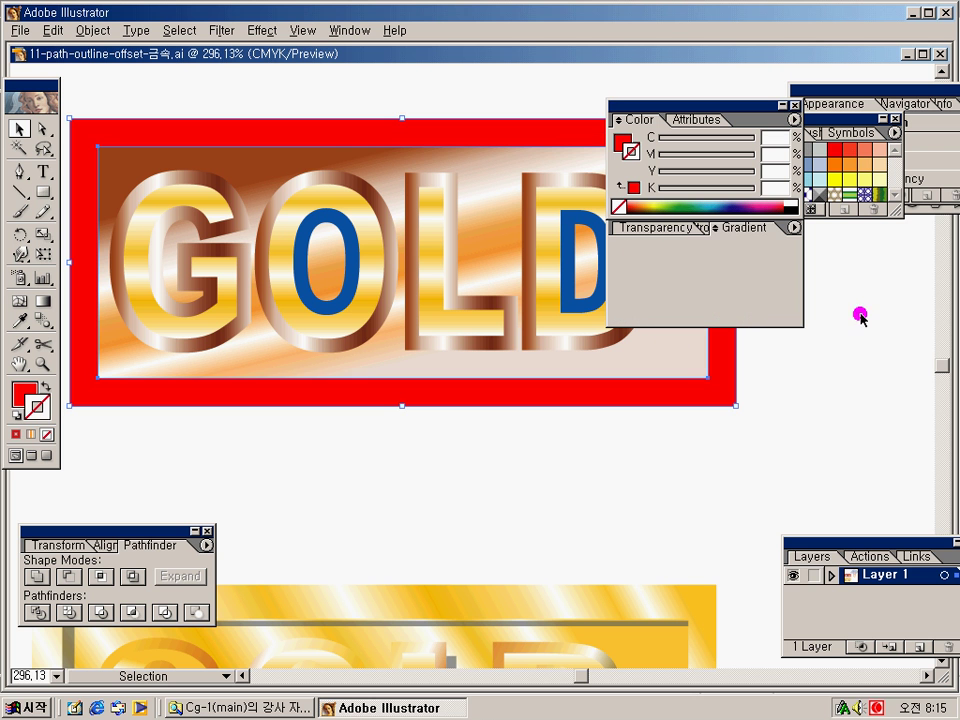
pyautogui.click(690, 317)
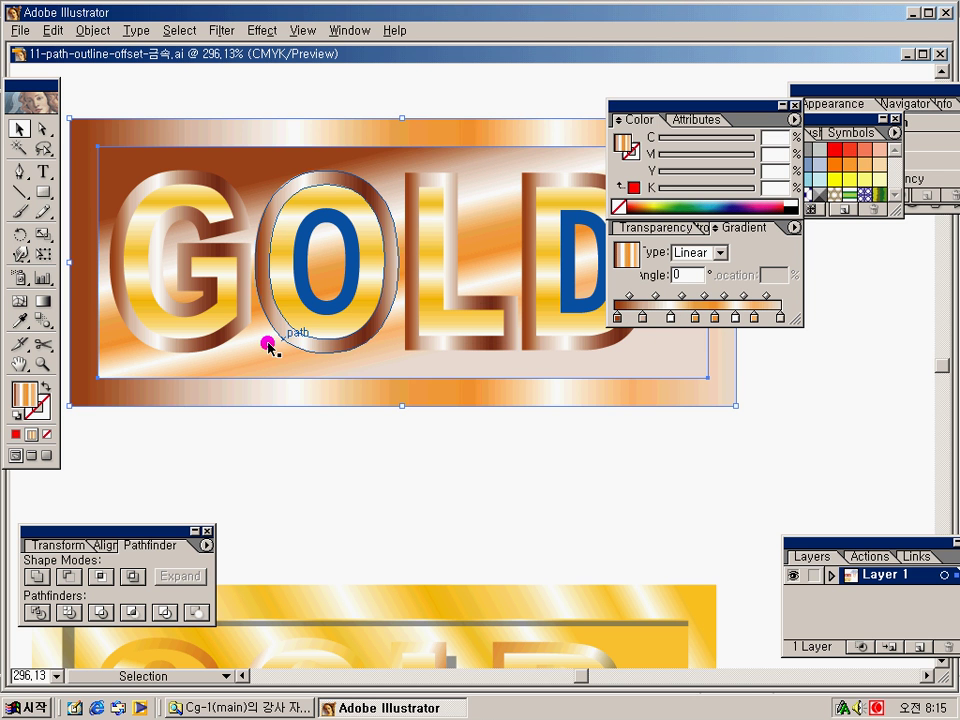
pyautogui.click(42, 320)
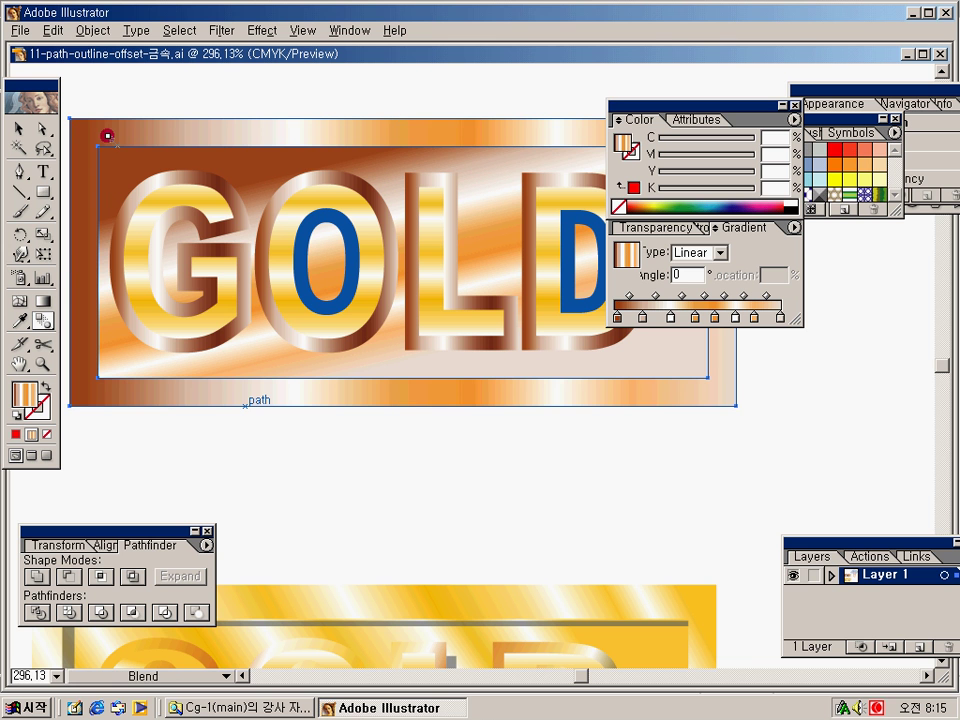
pyautogui.click(42, 300)
pyautogui.moveTo(152, 124); pyautogui.dragTo(319, 326)
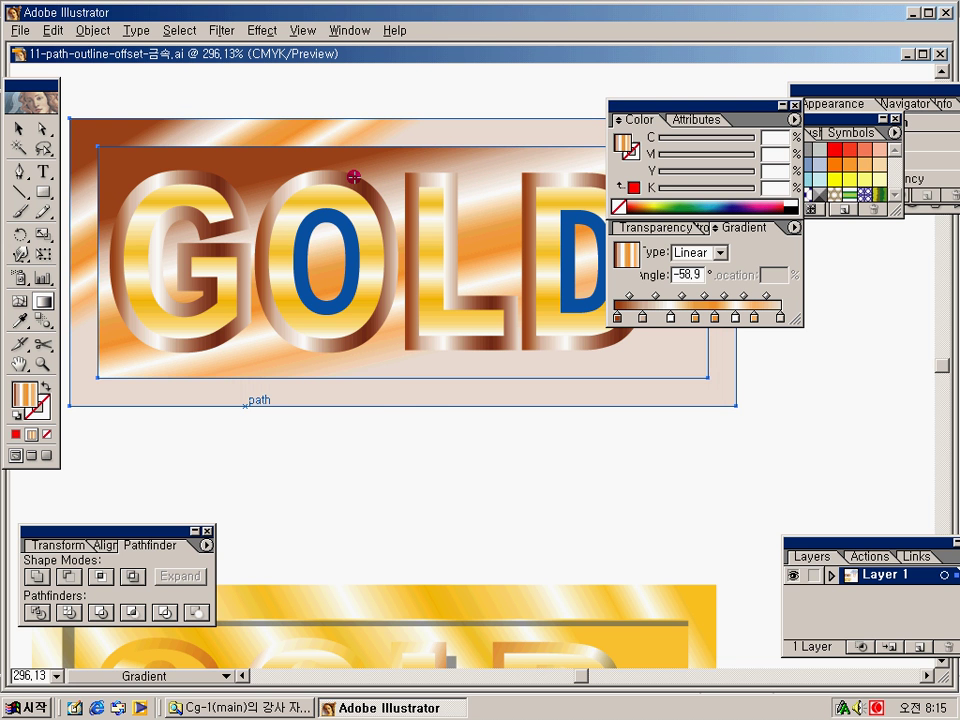
pyautogui.moveTo(375, 125); pyautogui.dragTo(402, 402)
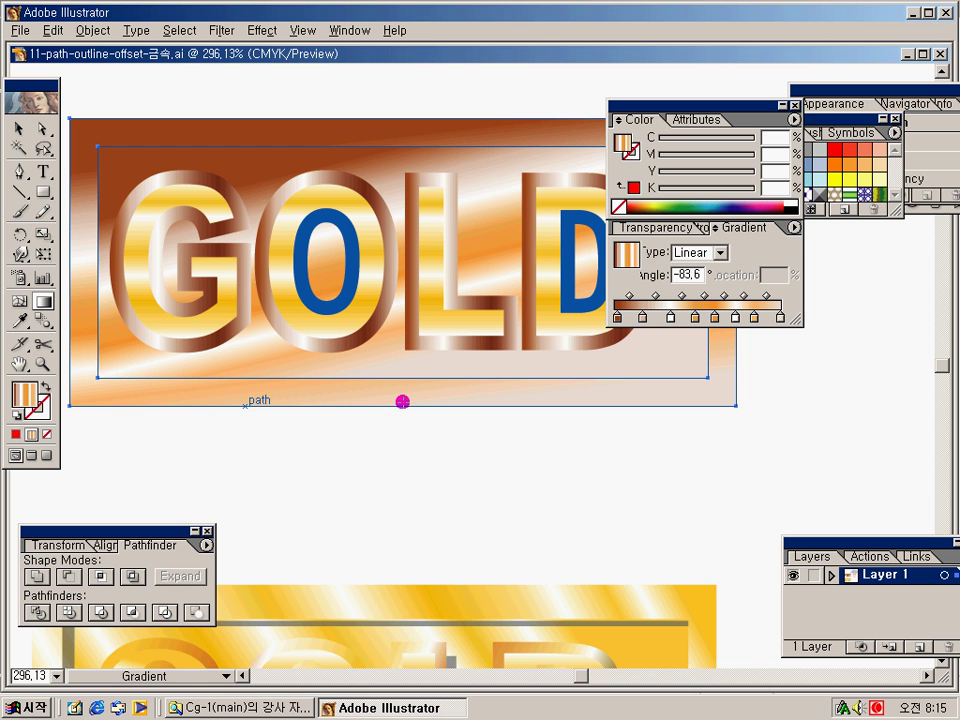
# Add white and orange stops to the frame's gradient, with an orange stop at 26.9%, and redirect it to 90°.
pyautogui.moveTo(672, 318)
pyautogui.mouseDown()
pyautogui.moveTo(628, 320)
pyautogui.moveTo(657, 321)
pyautogui.mouseUp()
pyautogui.click(677, 321)
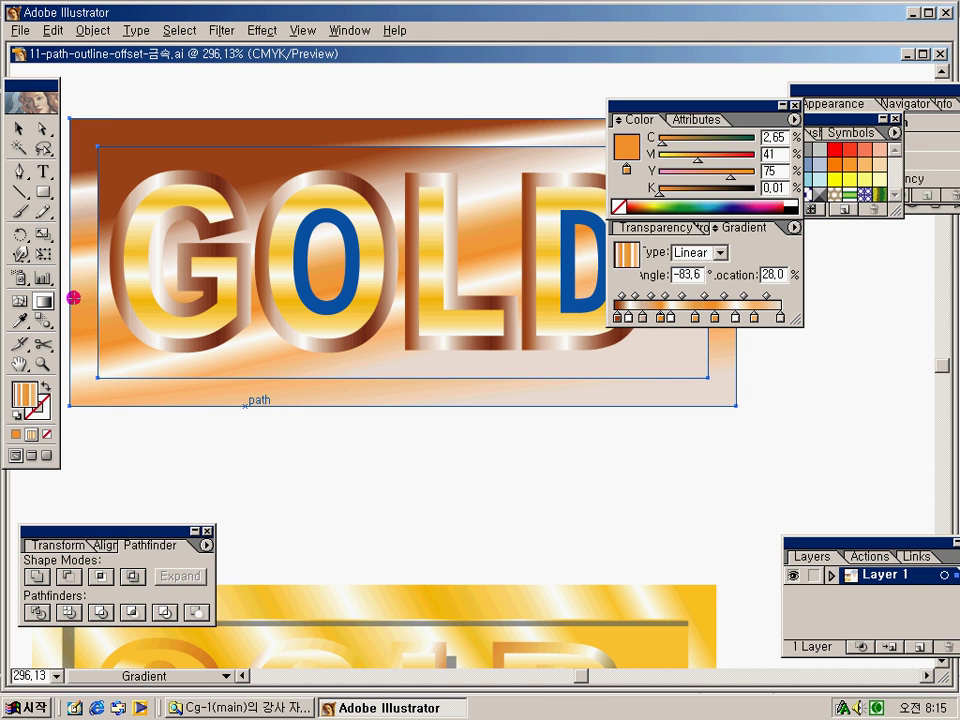
pyautogui.moveTo(277, 128); pyautogui.dragTo(313, 127)
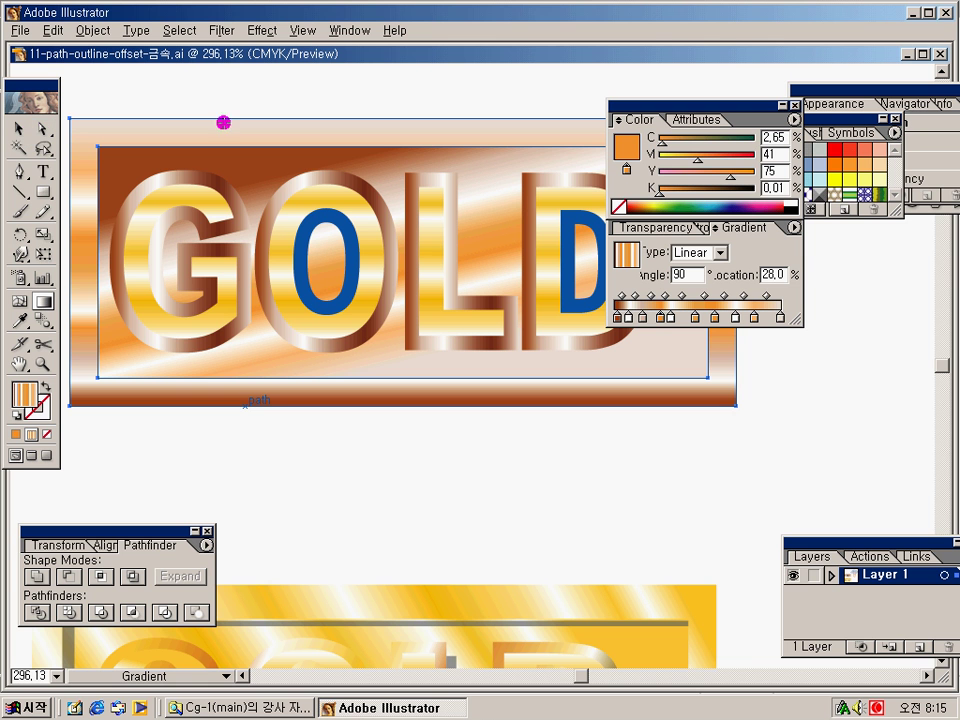
pyautogui.moveTo(660, 330)
pyautogui.mouseDown()
pyautogui.moveTo(680, 326)
pyautogui.moveTo(657, 320)
pyautogui.mouseUp()
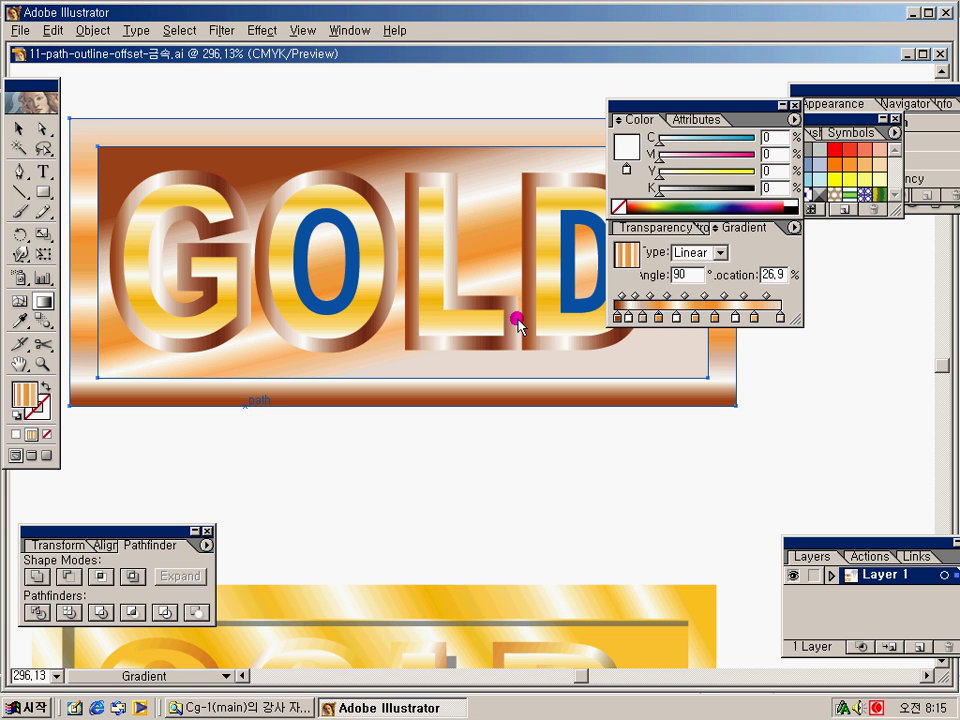
pyautogui.click(22, 129)
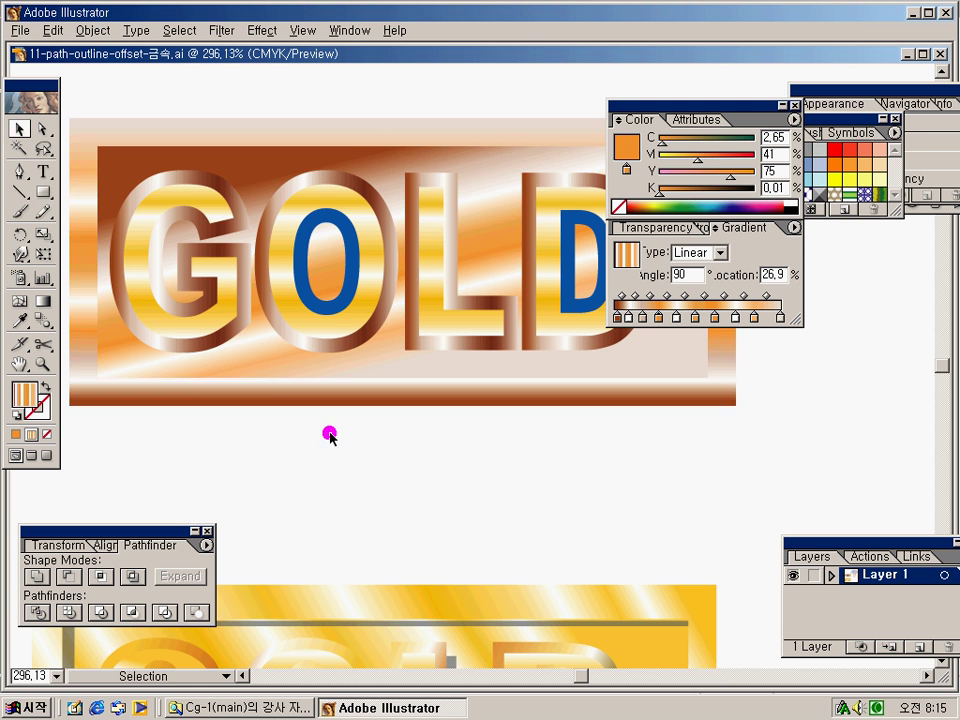
# Select the four gold-filled letter shapes and place a copy slightly down and to the right of the originals.
pyautogui.hotkey('ctrl', '0')
pyautogui.press('z')
pyautogui.hotkey('ctrl', '-')
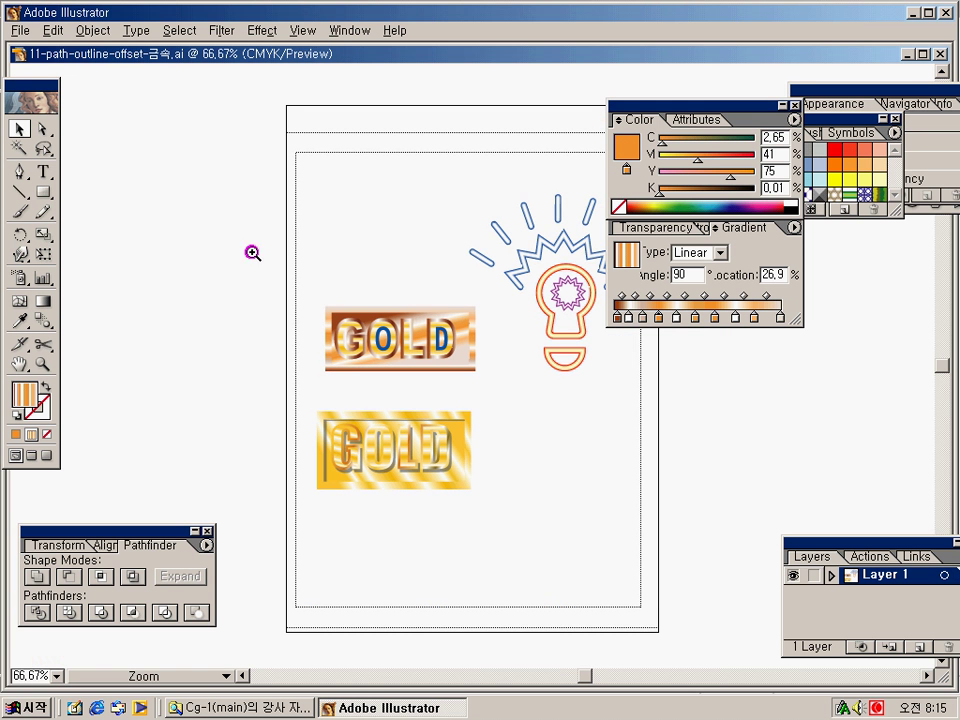
pyautogui.moveTo(296, 254); pyautogui.dragTo(497, 416)
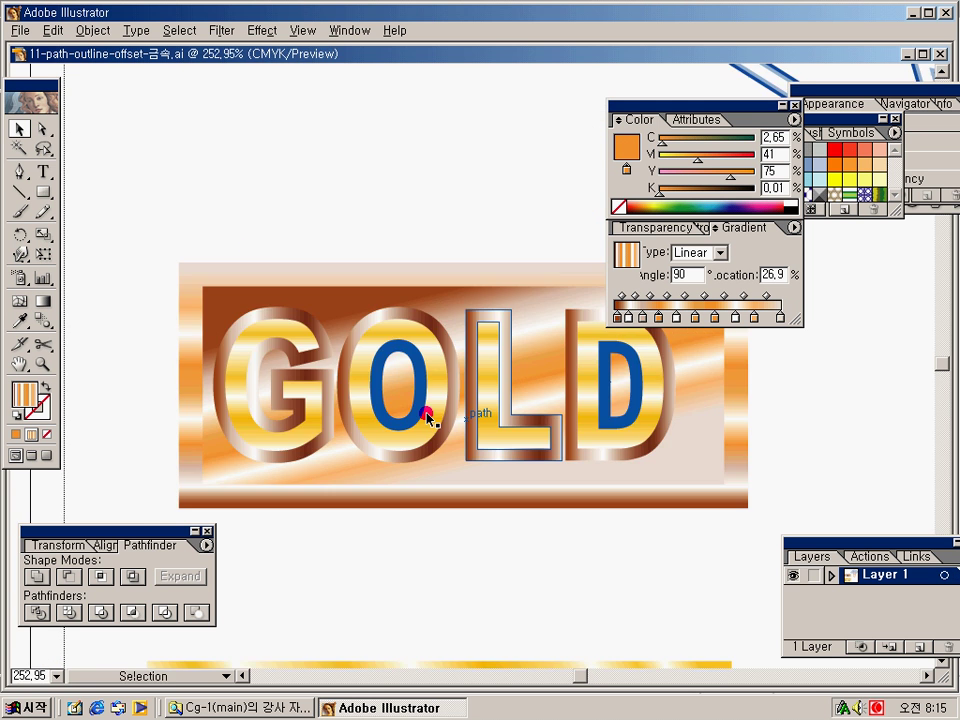
pyautogui.moveTo(377, 465); pyautogui.dragTo(327, 239)
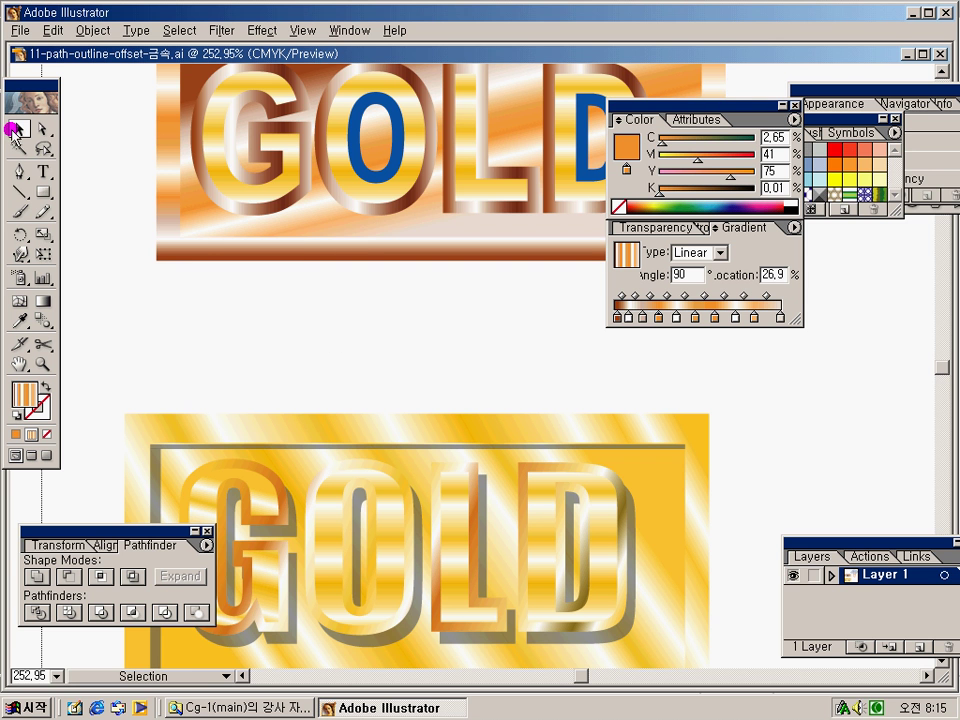
pyautogui.click(246, 189)
pyautogui.keyDown('shift'); pyautogui.click(400, 192); pyautogui.keyUp('shift')
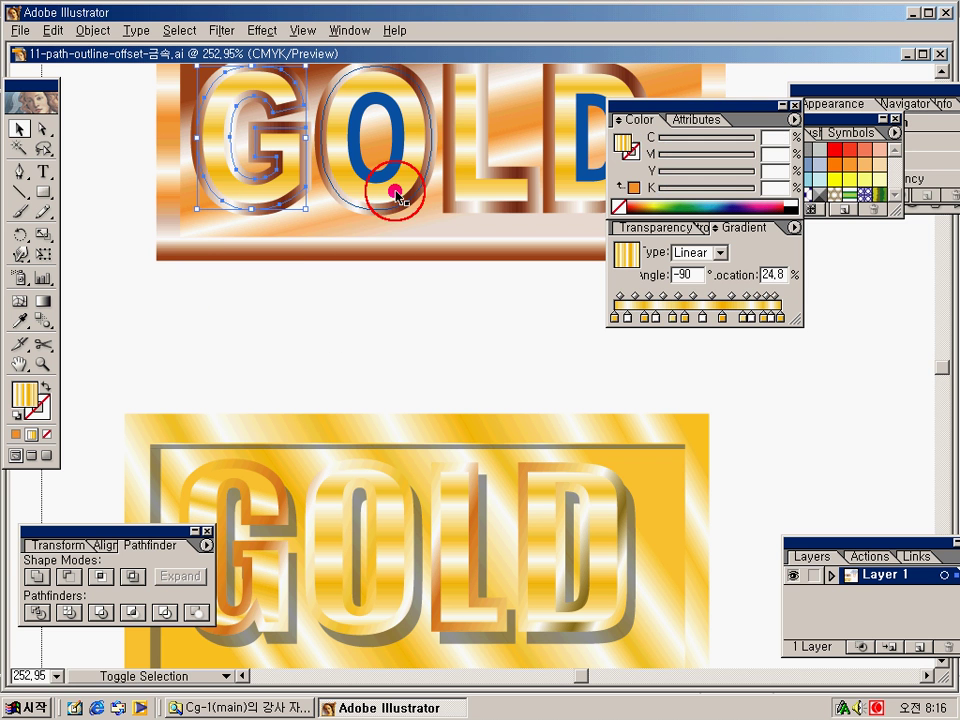
pyautogui.keyDown('shift'); pyautogui.click(480, 193); pyautogui.keyUp('shift')
pyautogui.keyDown('shift'); pyautogui.click(578, 190); pyautogui.keyUp('shift')
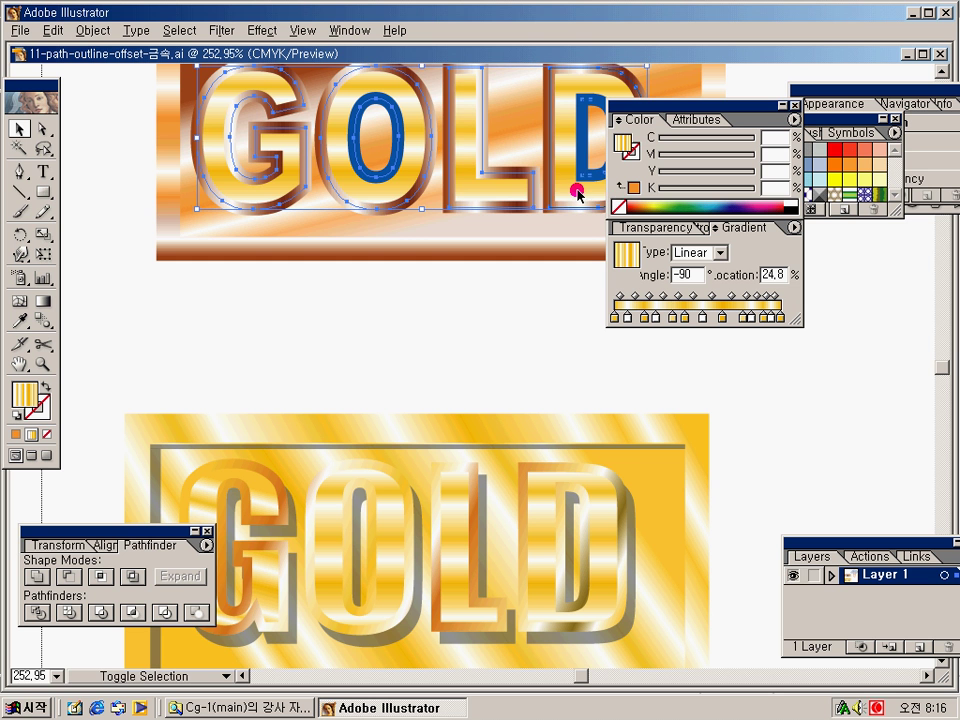
pyautogui.moveTo(371, 197); pyautogui.dragTo(388, 214)
pyautogui.press('.')
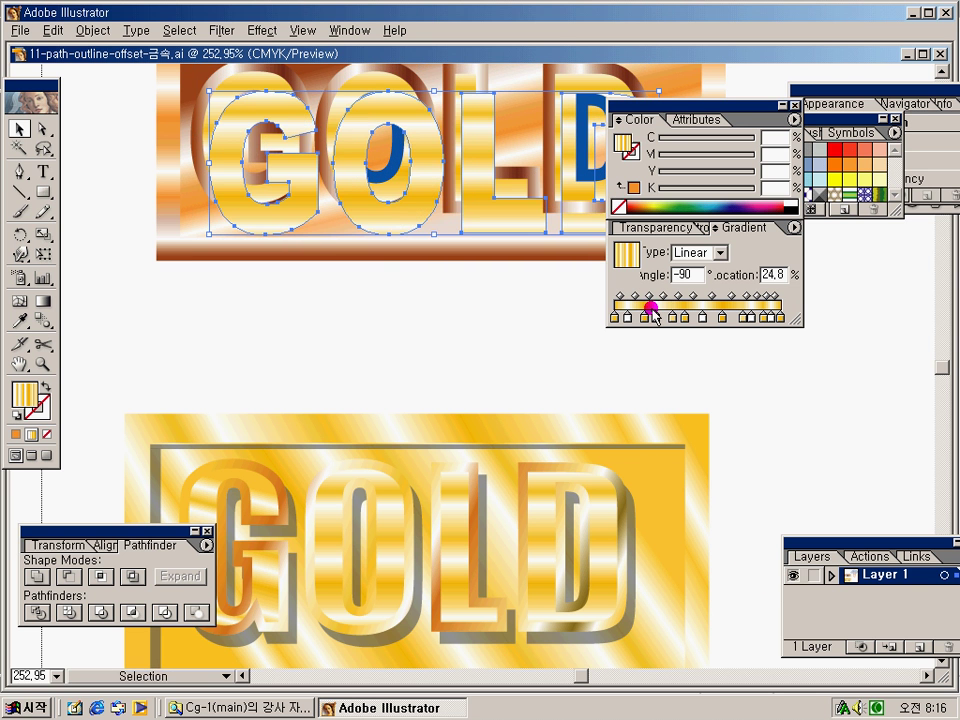
# Fill the copied G, O, L and D shapes with black.
pyautogui.click(843, 130)
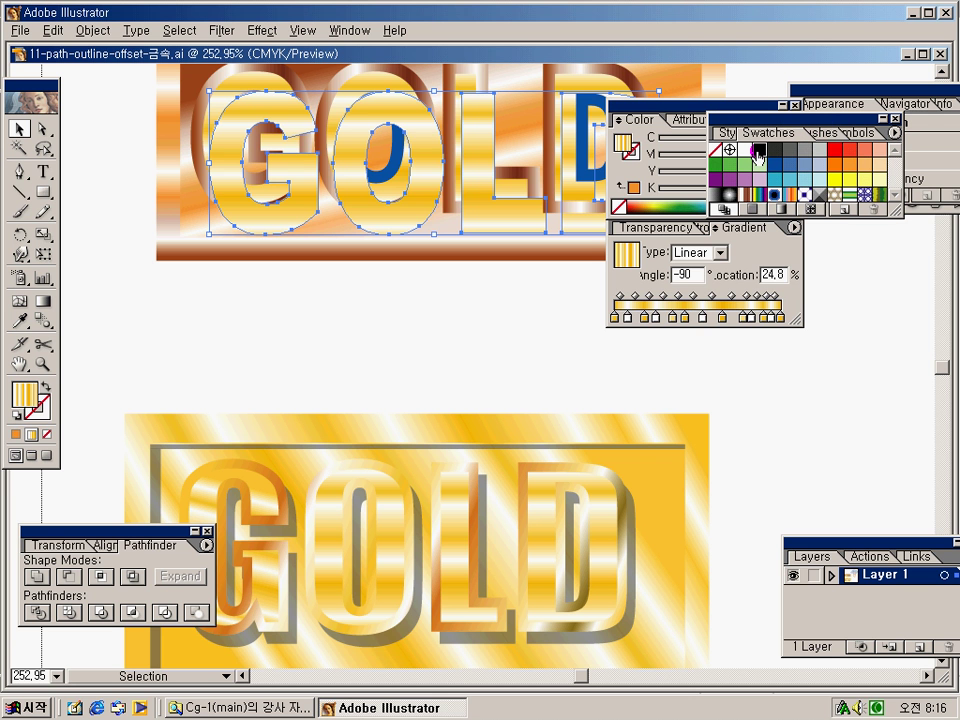
pyautogui.click(757, 150)
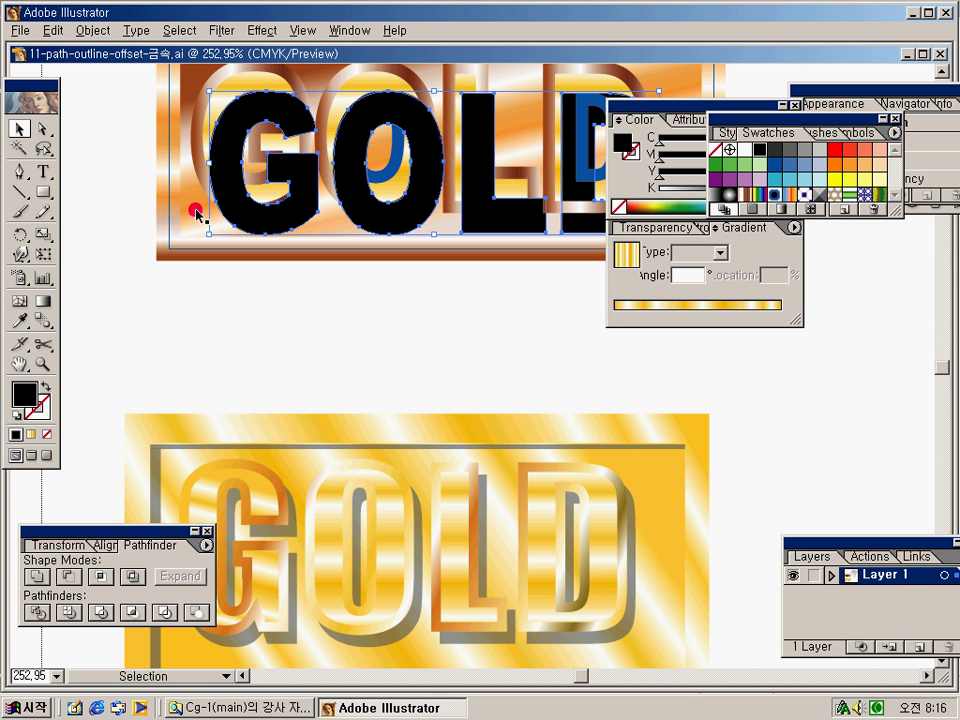
pyautogui.press('shift')
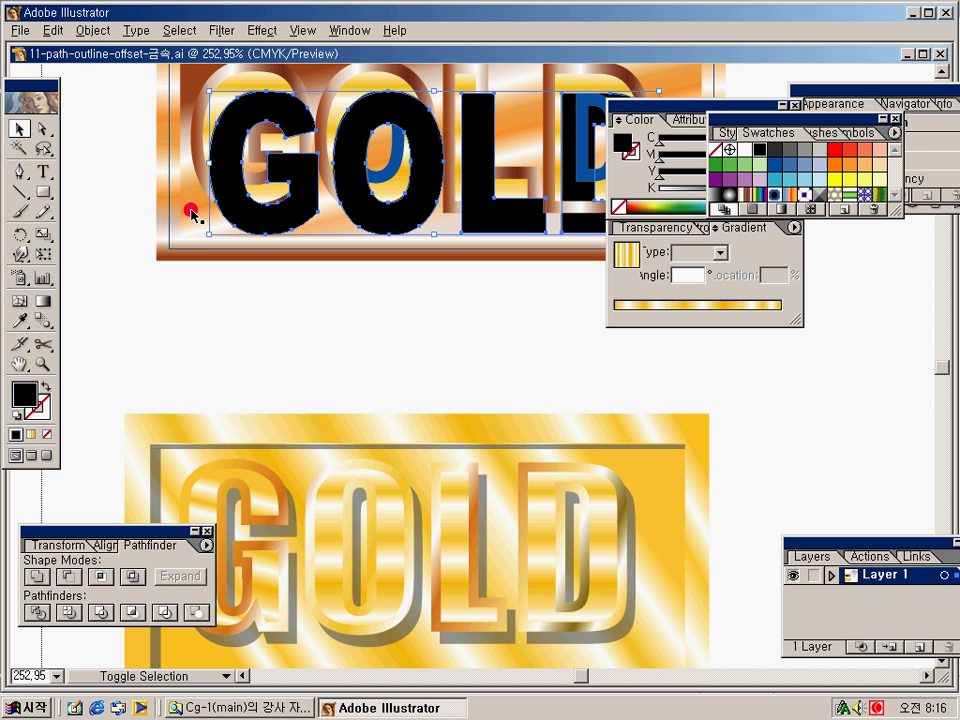
# Send the black letter copies and the frame behind the gold letters.
pyautogui.keyDown('shift'); pyautogui.click(196, 217); pyautogui.keyUp('shift')
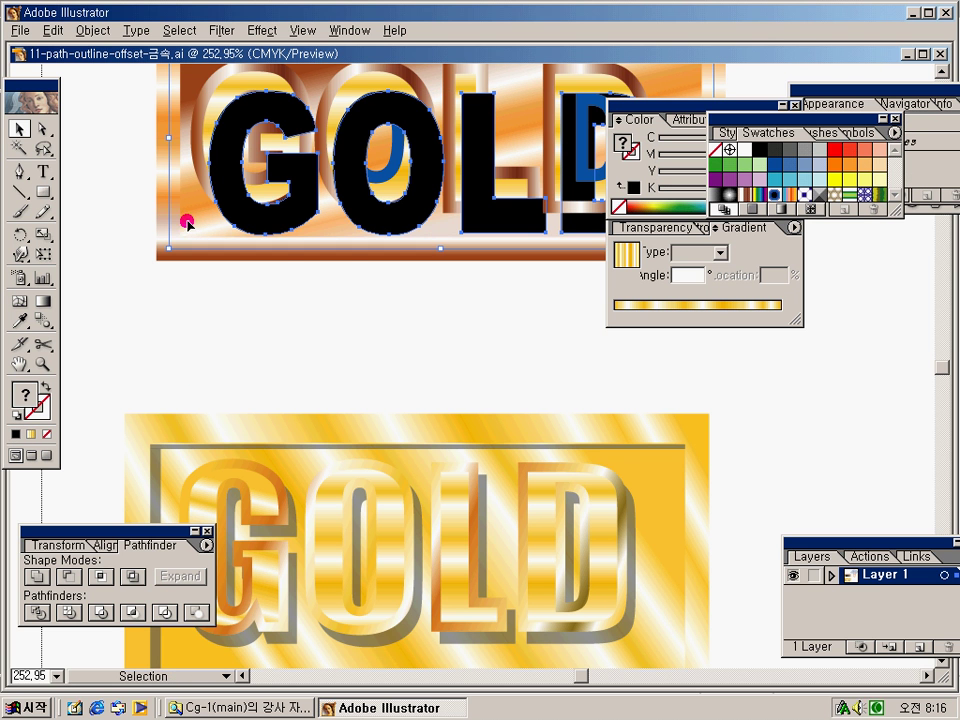
pyautogui.rightClick(203, 222)
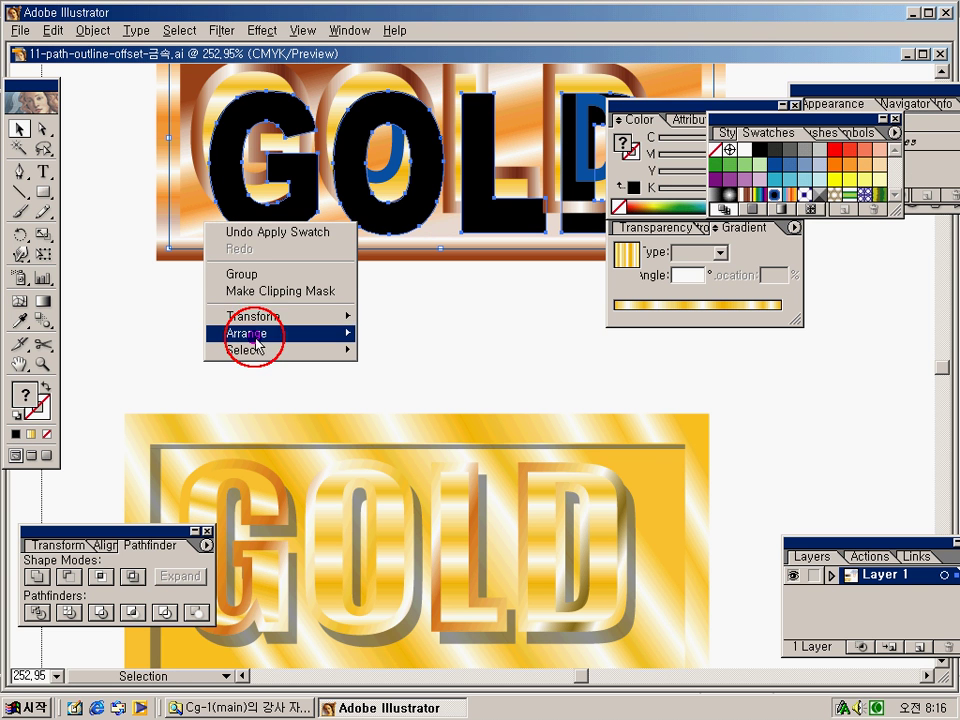
pyautogui.moveTo(256, 342)
pyautogui.click(421, 368)
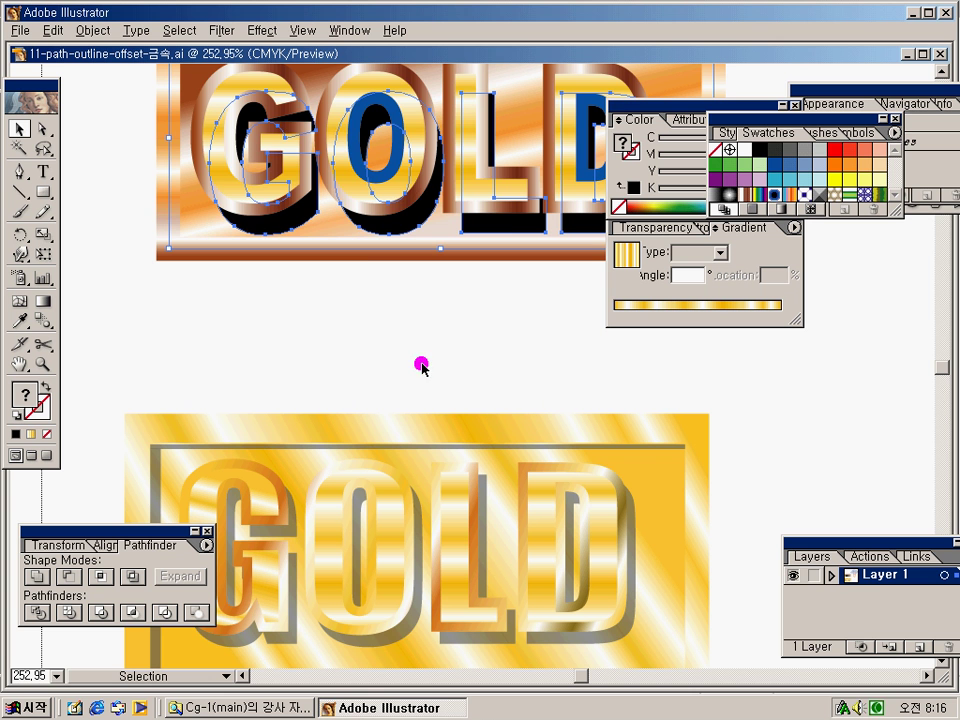
pyautogui.click(358, 340)
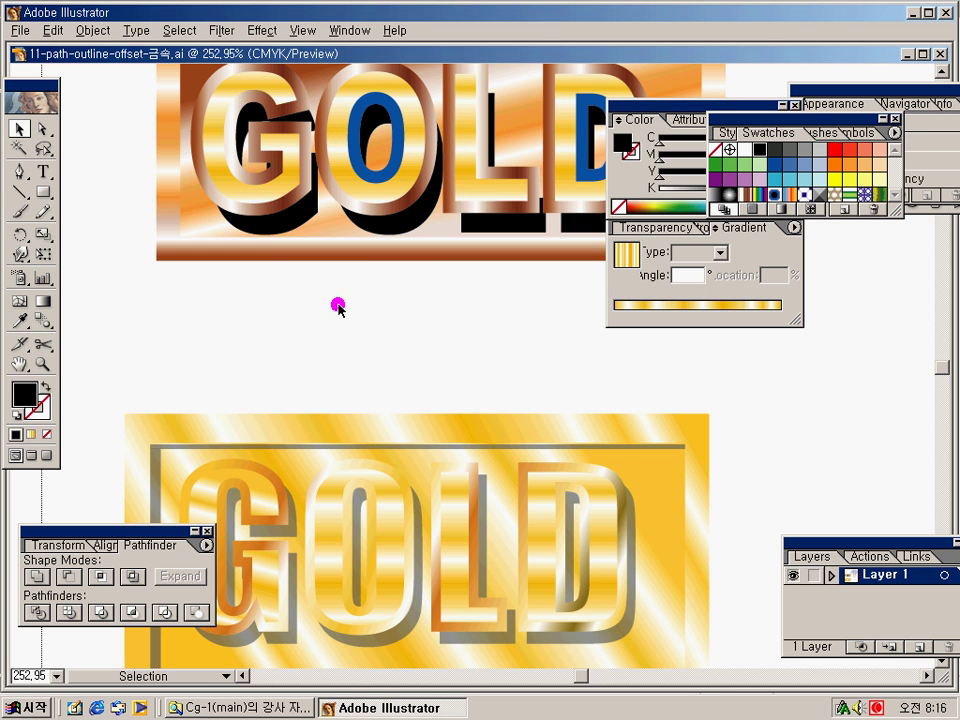
# Select the four black letter copies and reduce their opacity to 39%.
pyautogui.click(258, 235)
pyautogui.keyDown('shift'); pyautogui.click(407, 222); pyautogui.keyUp('shift')
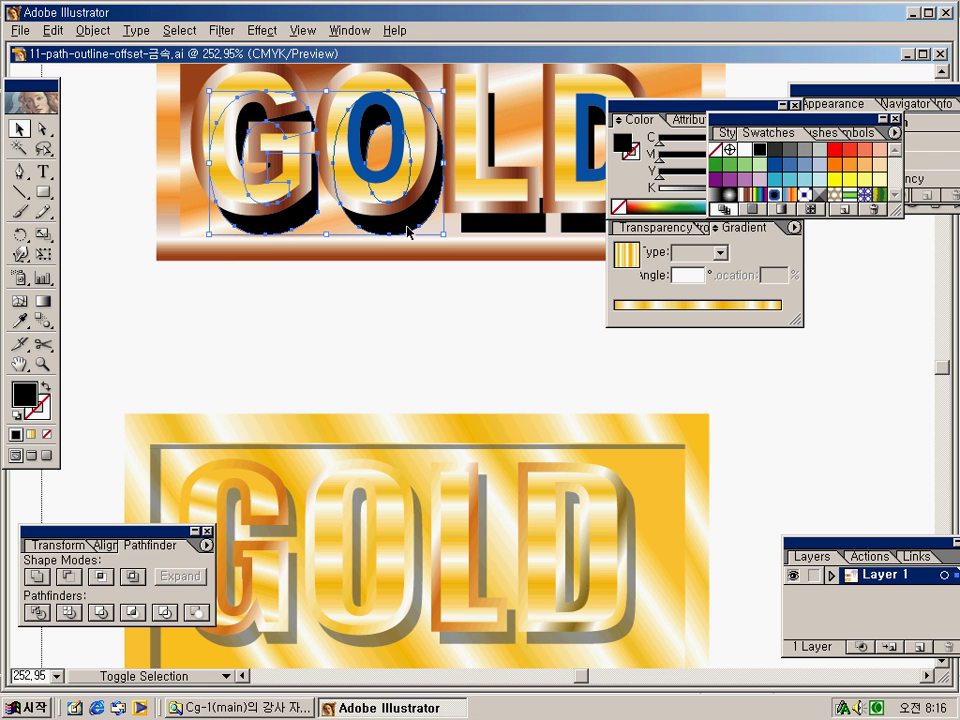
pyautogui.keyDown('shift'); pyautogui.click(492, 234); pyautogui.keyUp('shift')
pyautogui.keyDown('shift'); pyautogui.click(568, 229); pyautogui.keyUp('shift')
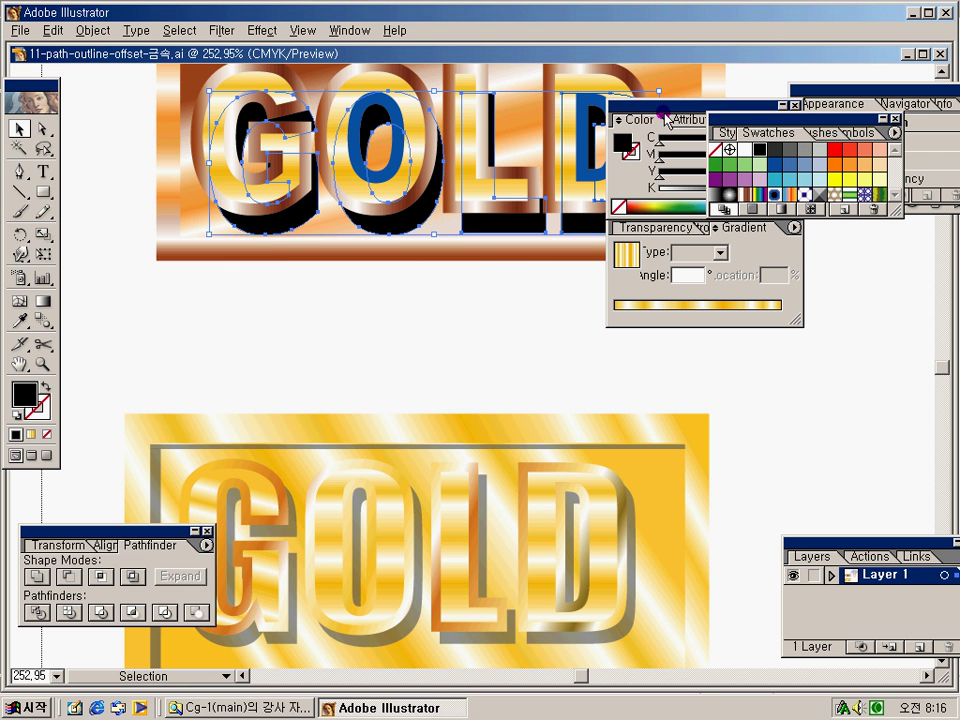
pyautogui.moveTo(664, 114); pyautogui.dragTo(773, 114)
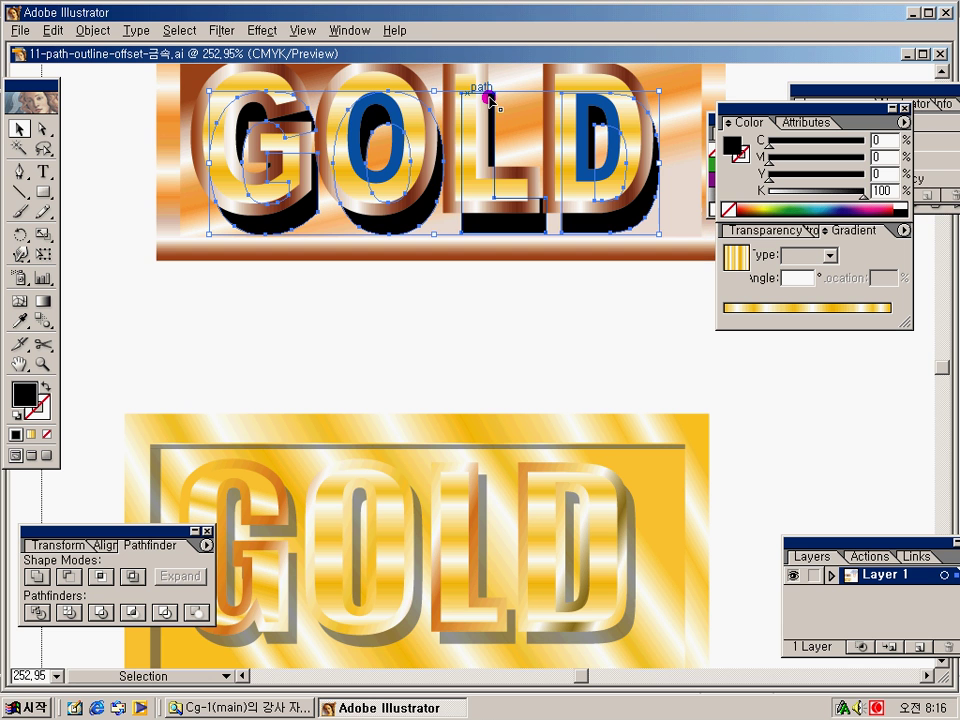
pyautogui.click(345, 31)
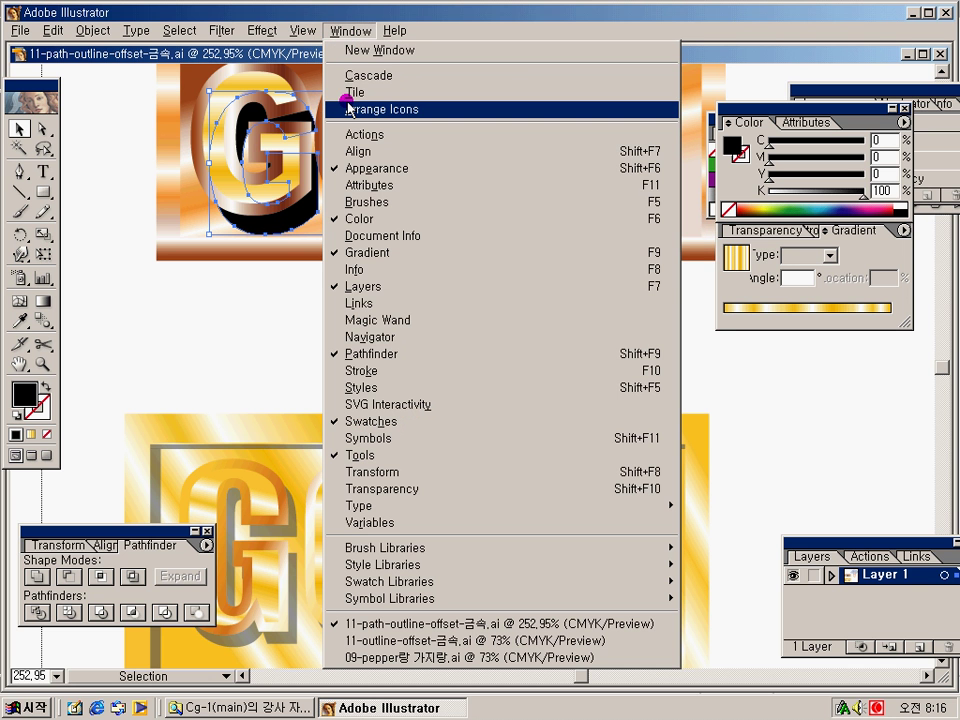
pyautogui.click(405, 489)
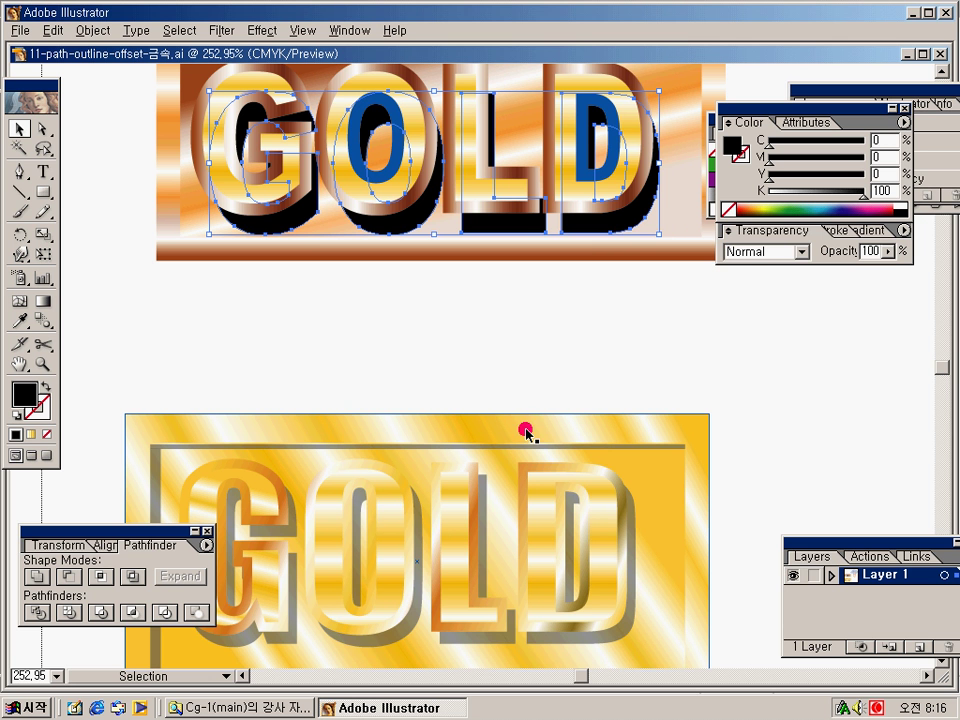
pyautogui.click(681, 398)
pyautogui.moveTo(887, 251); pyautogui.dragTo(827, 276)
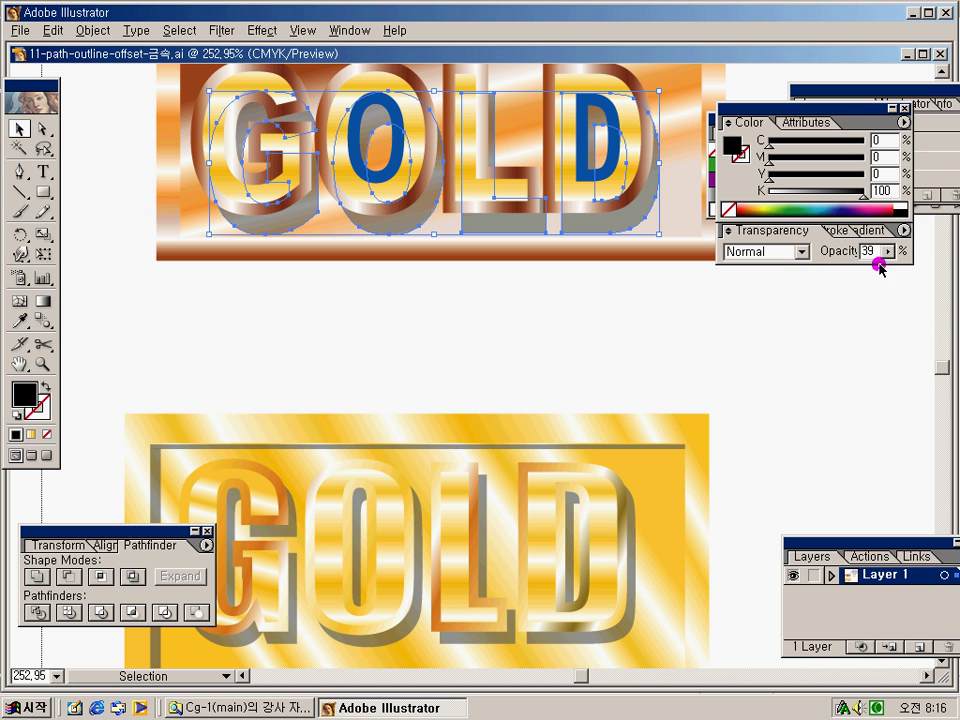
pyautogui.moveTo(887, 251); pyautogui.dragTo(850, 275)
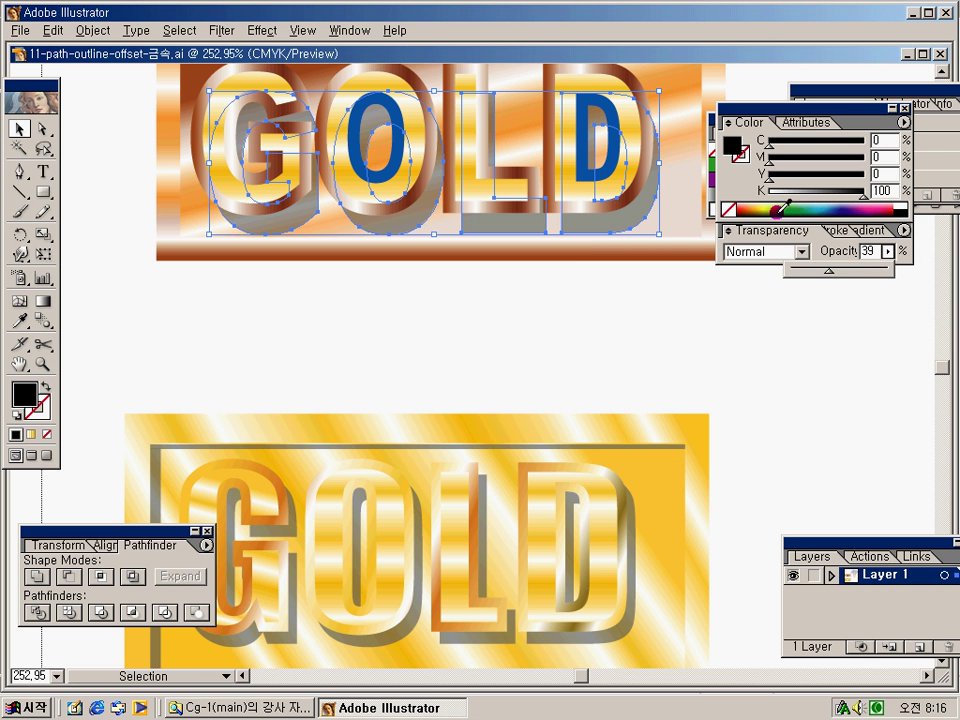
# Recolour the letter shadows to C 98, M 95.6, Y 33.7, K 26.2 and set their opacity to 51%.
pyautogui.moveTo(825, 203); pyautogui.dragTo(846, 214)
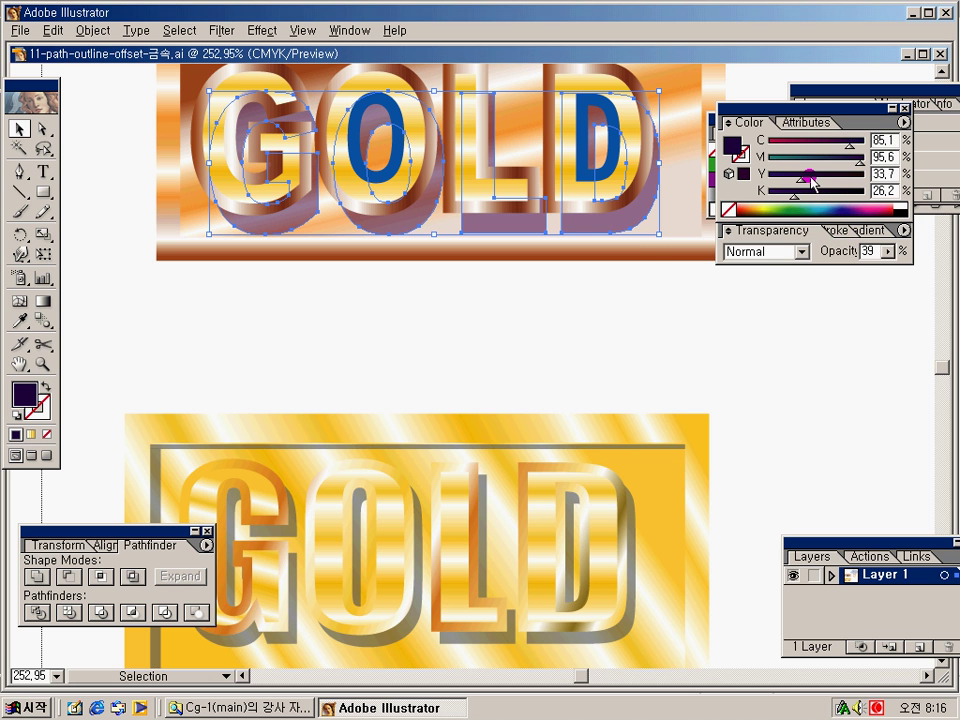
pyautogui.moveTo(849, 143); pyautogui.dragTo(860, 143)
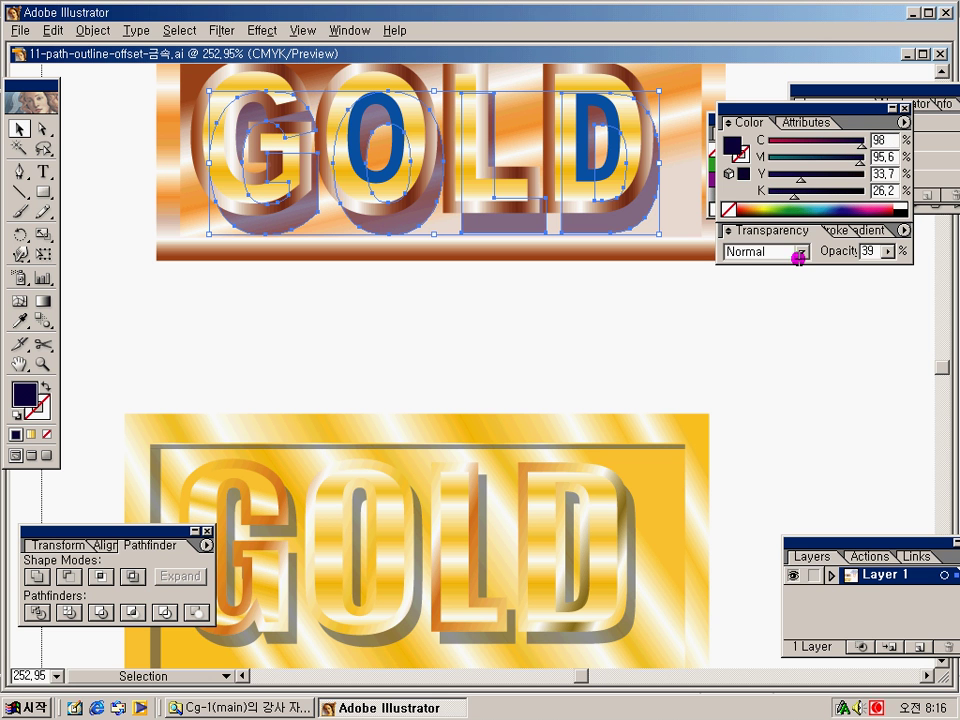
pyautogui.click(886, 252)
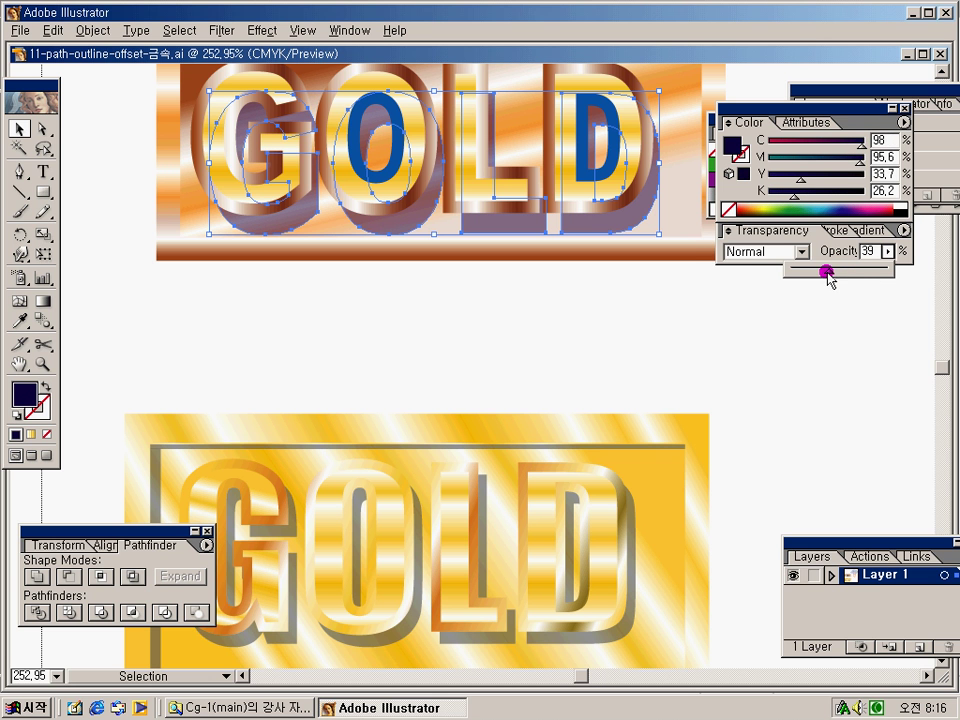
pyautogui.moveTo(825, 271); pyautogui.dragTo(841, 270)
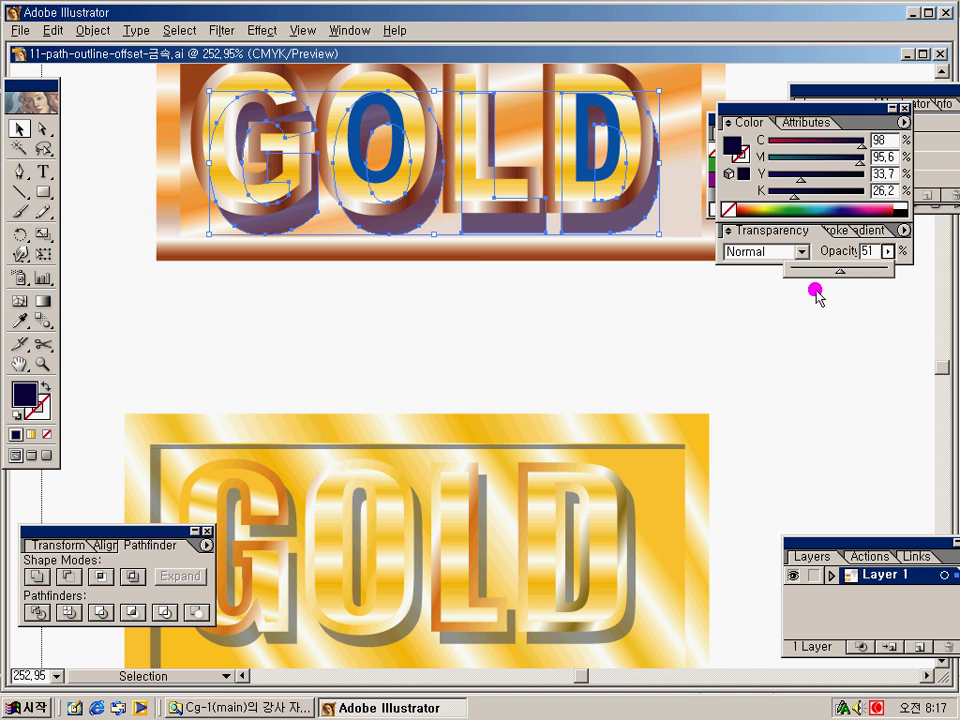
pyautogui.click(740, 318)
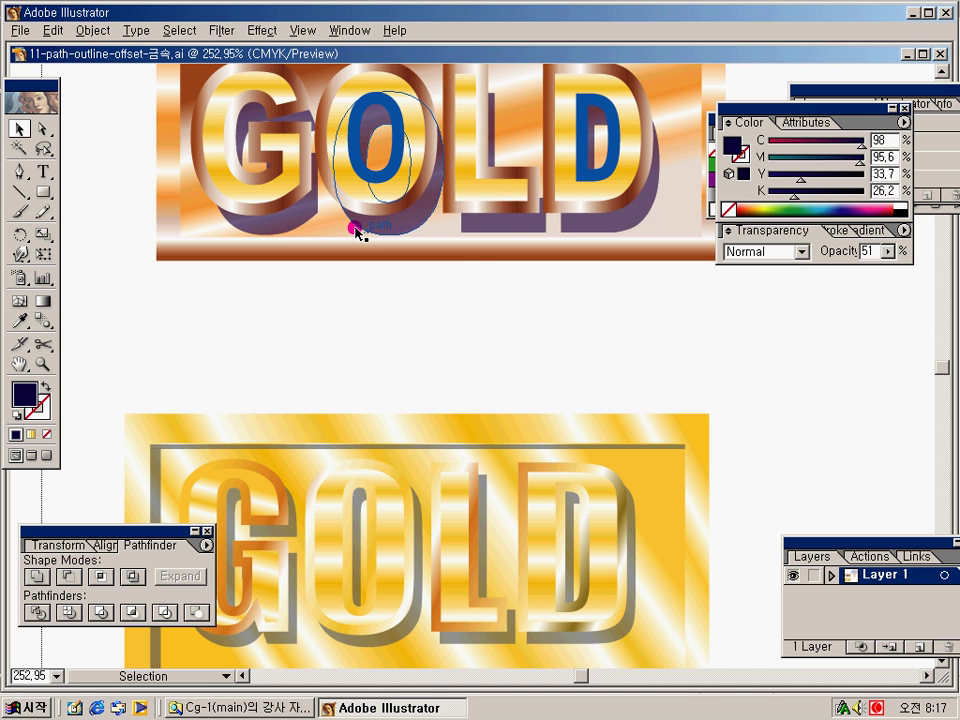
# Select the four letter shadows and nudge them upward so they sit closer beneath the gold letters.
pyautogui.click(294, 216)
pyautogui.keyDown('shift'); pyautogui.click(405, 226); pyautogui.keyUp('shift')
pyautogui.keyDown('shift'); pyautogui.click(508, 229); pyautogui.keyUp('shift')
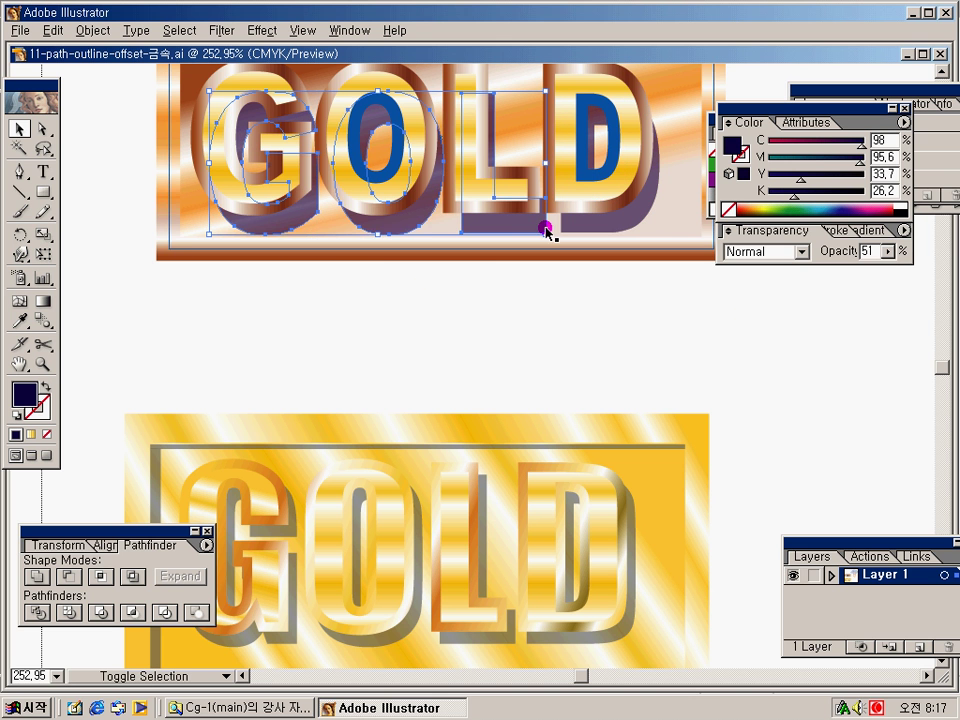
pyautogui.keyDown('shift'); pyautogui.click(598, 234); pyautogui.keyUp('shift')
pyautogui.press('Up')
pyautogui.press('Up')
pyautogui.press('Up')
pyautogui.press('Up')
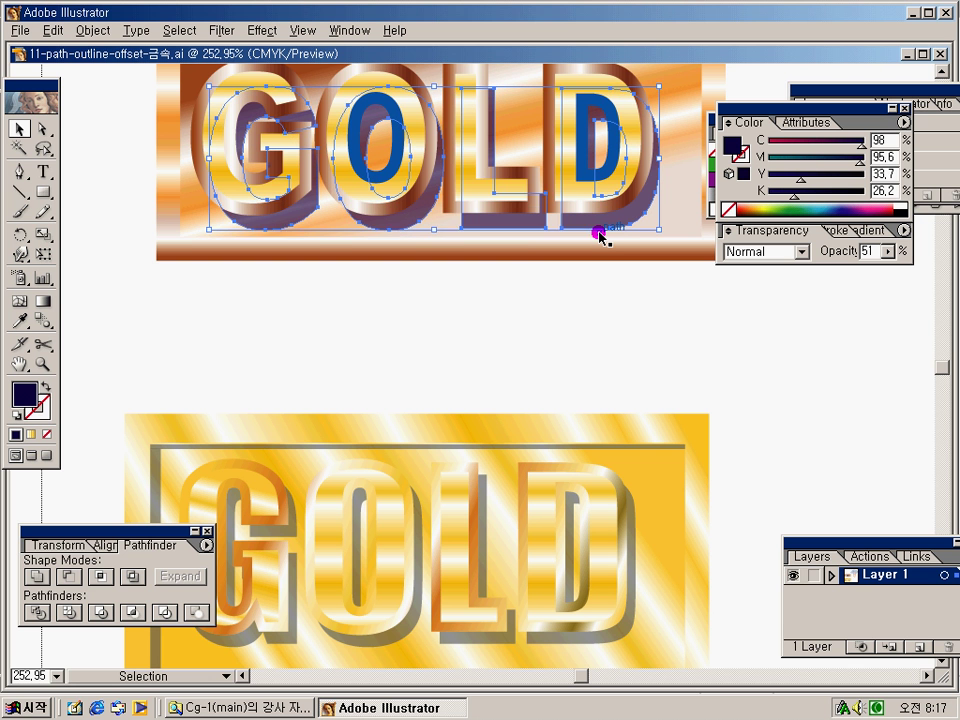
pyautogui.press('Up')
pyautogui.press('Left')
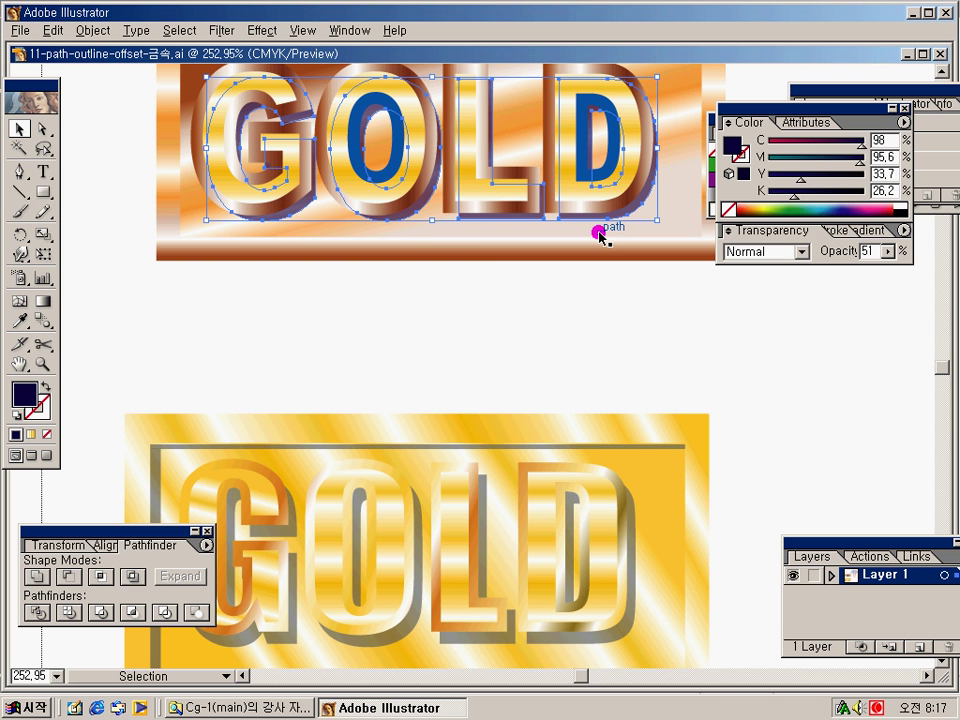
pyautogui.press('Right')
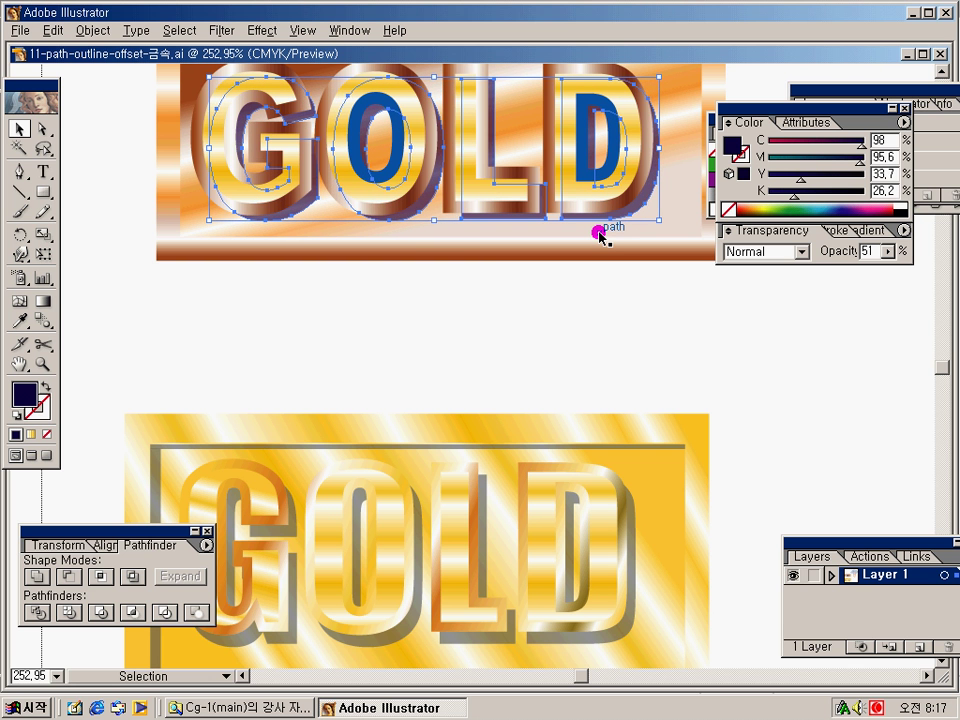
pyautogui.hotkey('ctrl', '-')
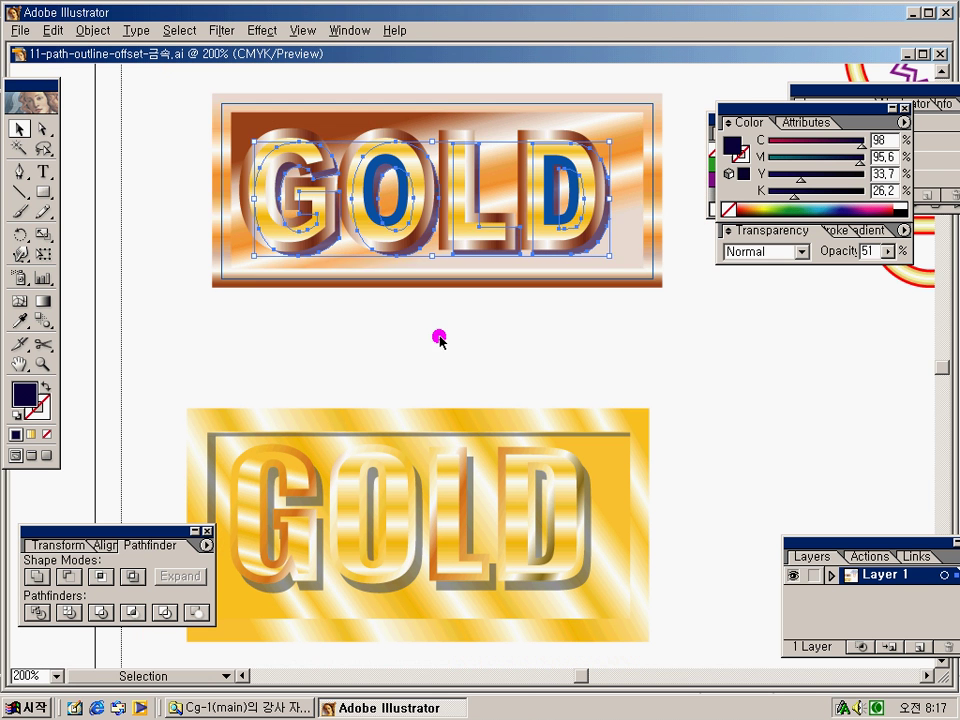
pyautogui.click(408, 315)
pyautogui.click(514, 257)
pyautogui.click(439, 313)
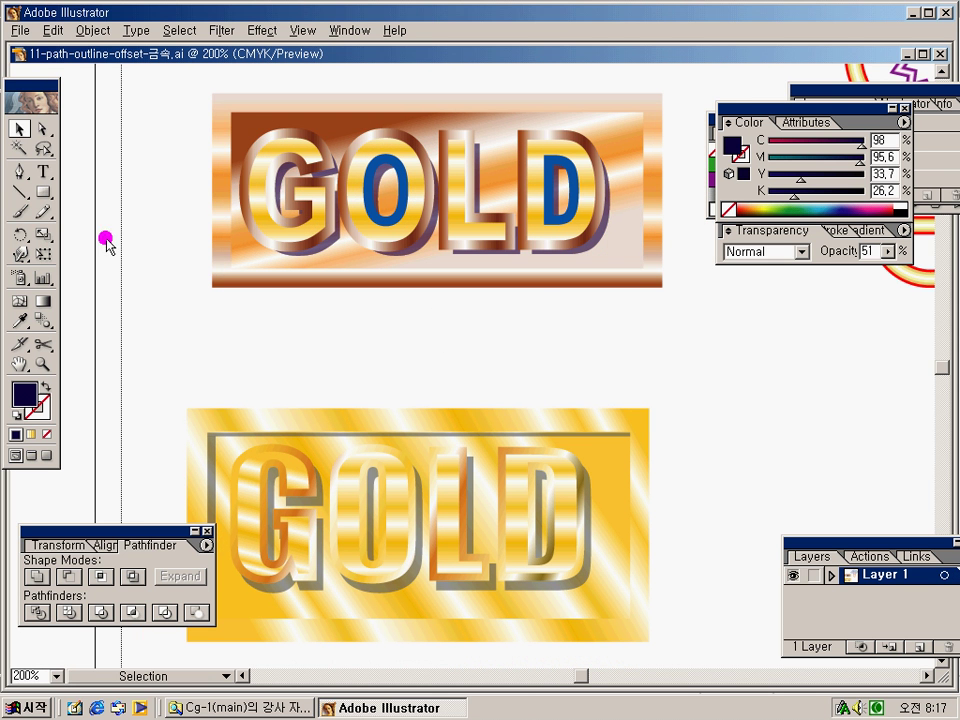
# Draw a thin horizontal shadow strip along the frame's upper inner edge and set its opacity to 25%.
pyautogui.click(43, 193)
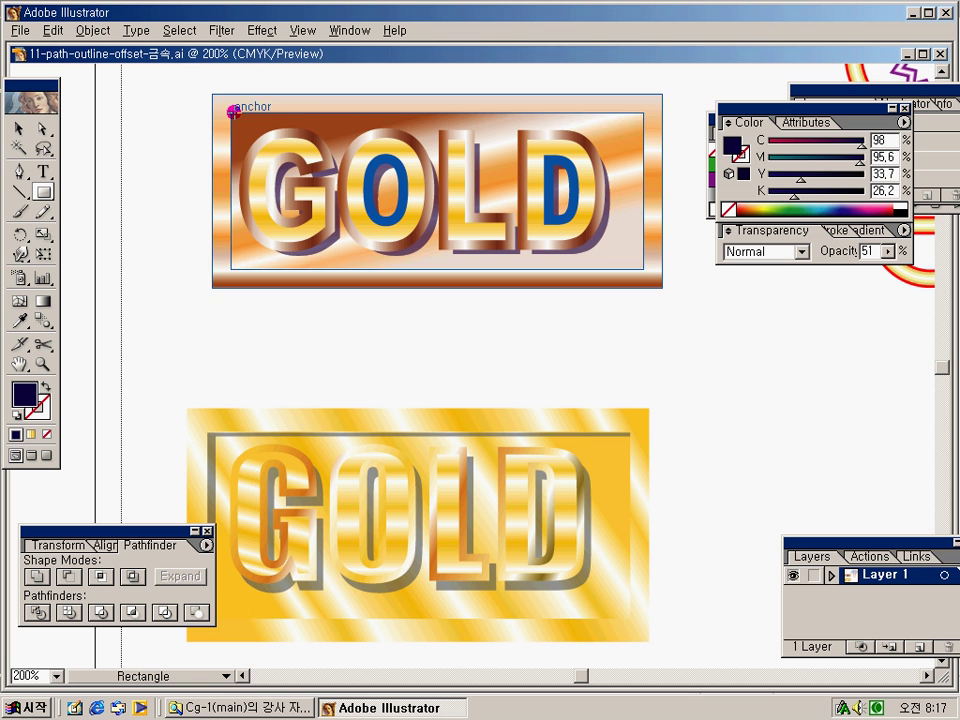
pyautogui.moveTo(231, 113); pyautogui.dragTo(641, 122)
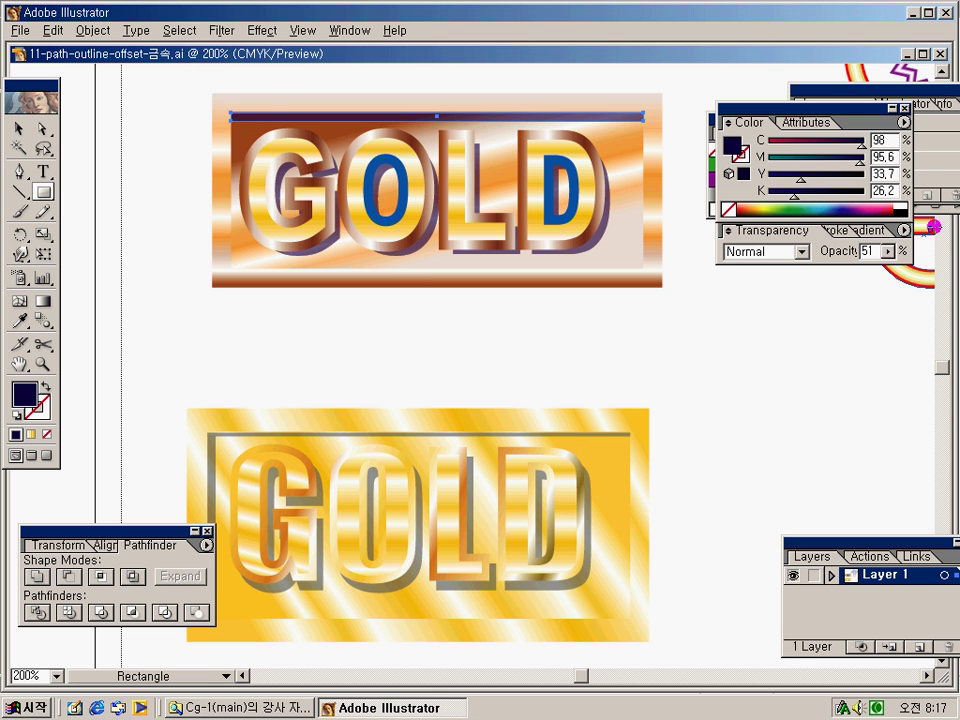
pyautogui.moveTo(886, 251); pyautogui.dragTo(817, 283)
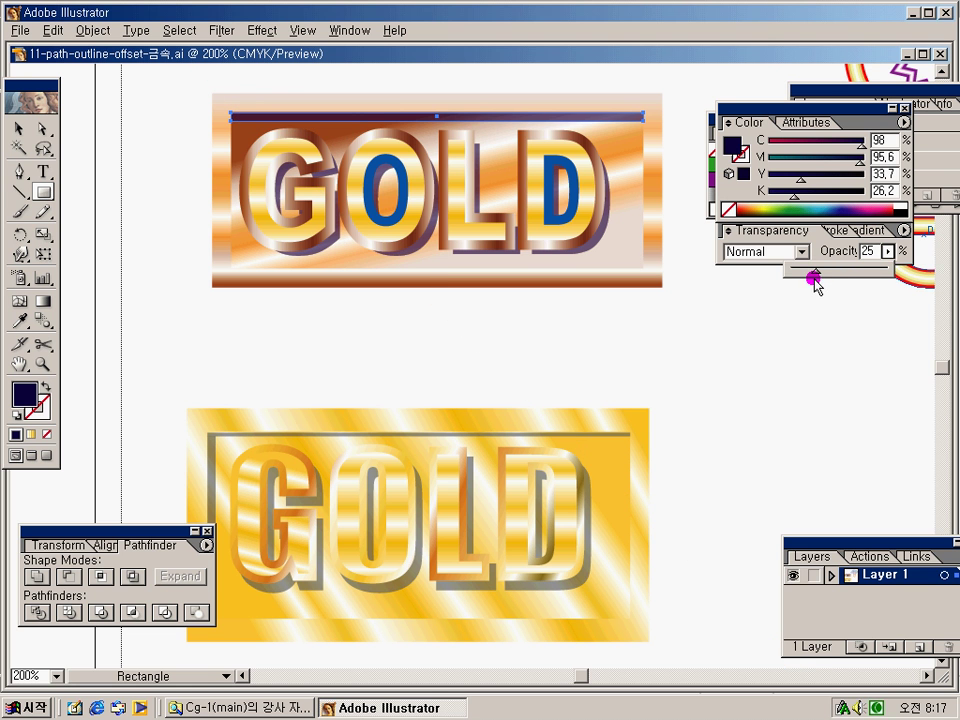
# Draw a thin vertical shadow strip and fit it along the frame's left inner edge, with the same fill and 25% opacity.
pyautogui.click(231, 161)
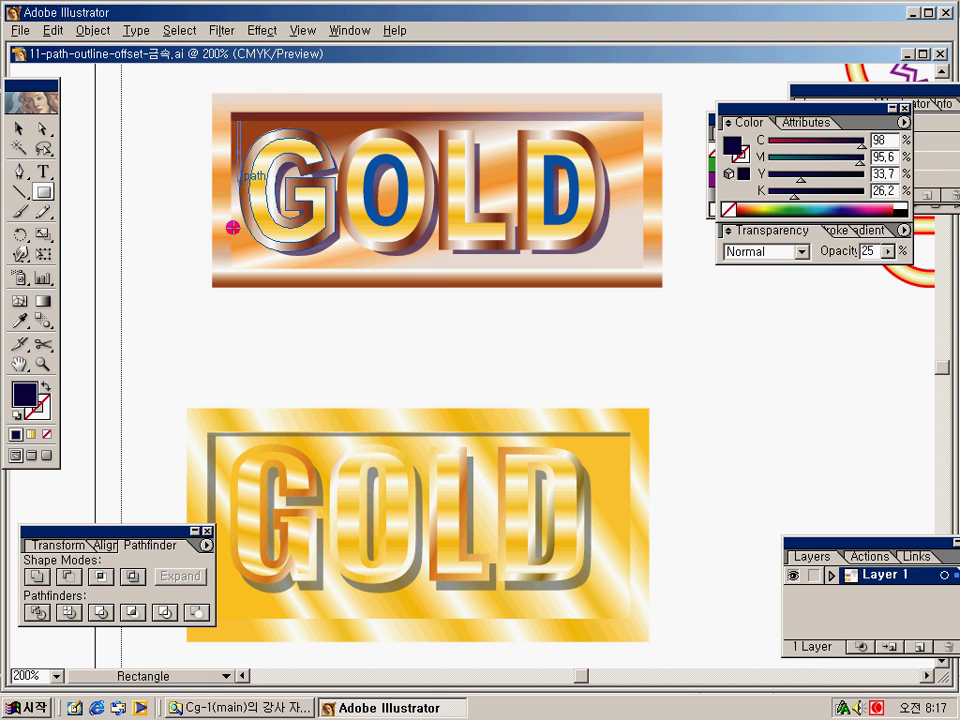
pyautogui.click(230, 268)
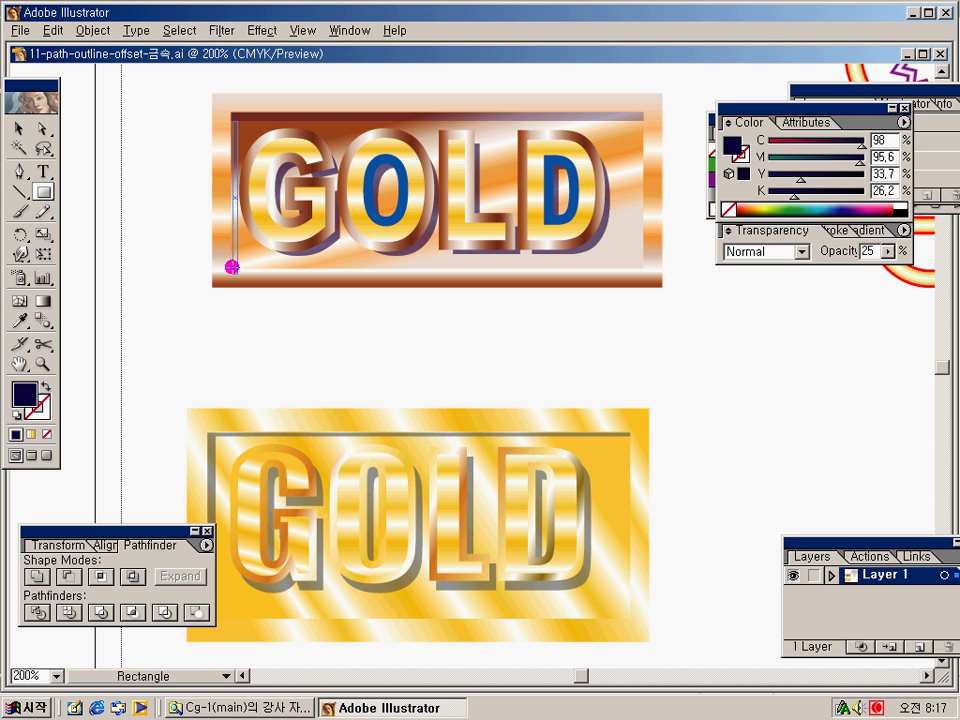
pyautogui.click(867, 251)
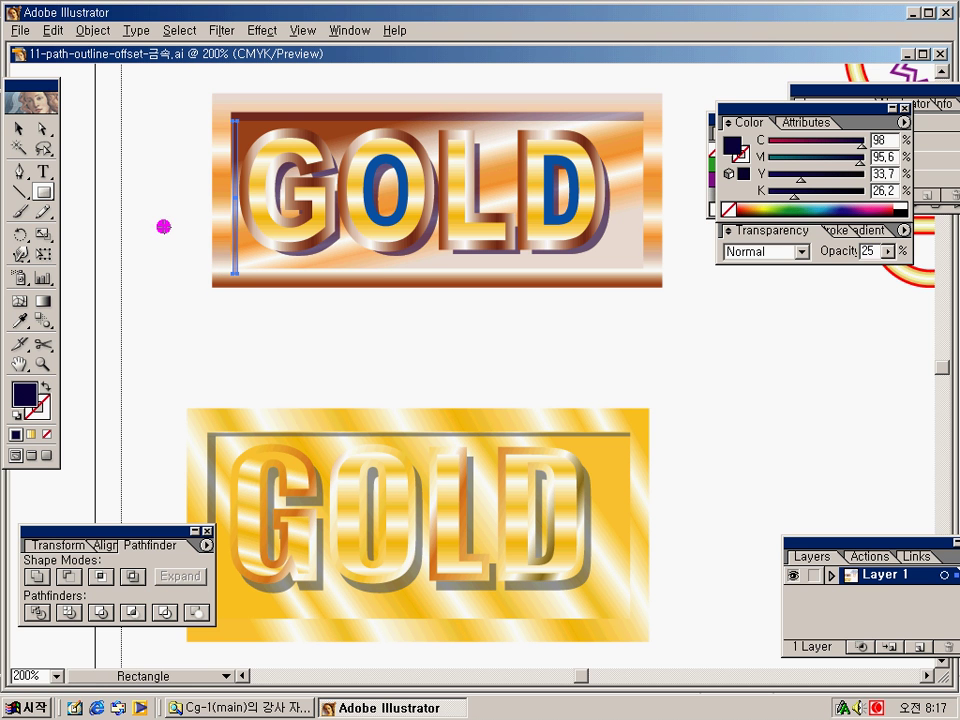
pyautogui.press('v')
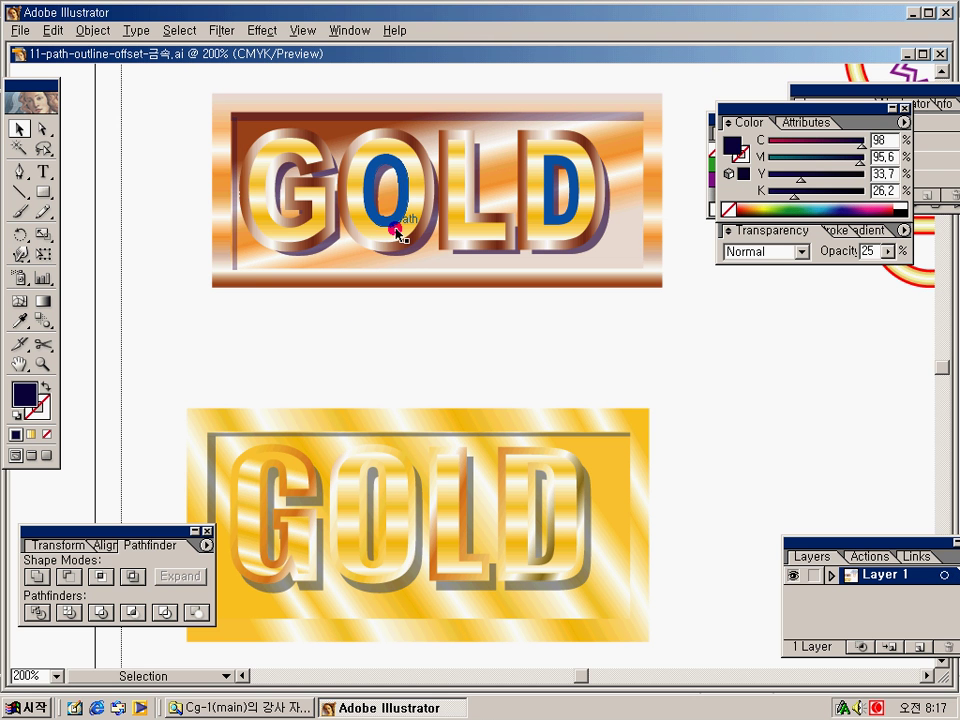
# Fill the blue O and D shapes with the brown gradient sampled from the G's outline and redirect it with the Gradient tool.
pyautogui.click(388, 218)
pyautogui.keyDown('shift'); pyautogui.click(563, 221); pyautogui.keyUp('shift')
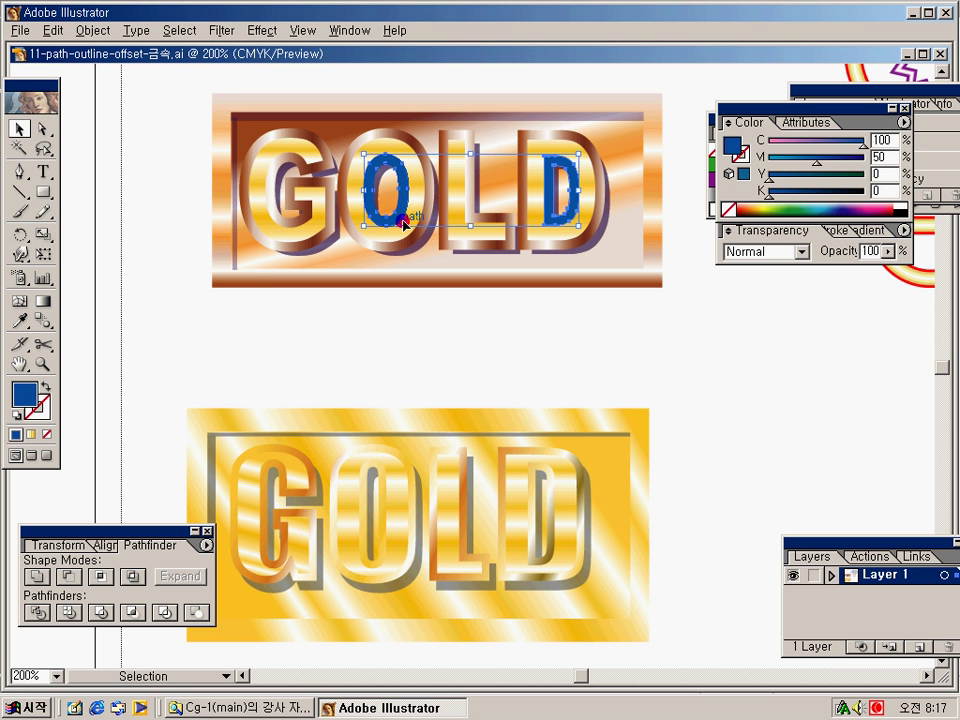
pyautogui.click(19, 320)
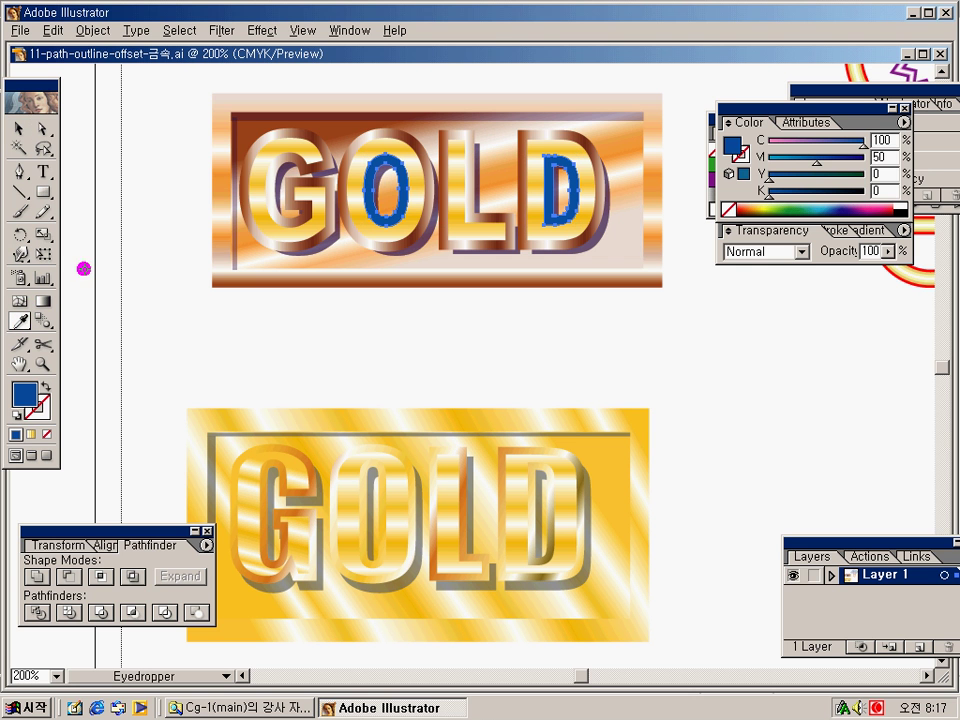
pyautogui.click(274, 249)
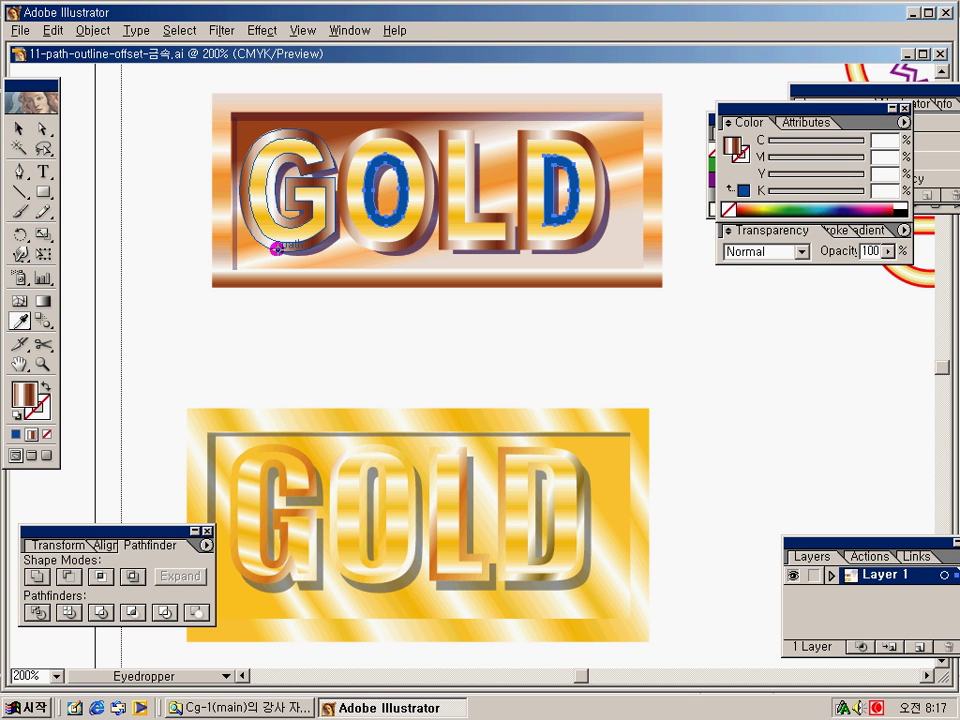
pyautogui.click(19, 128)
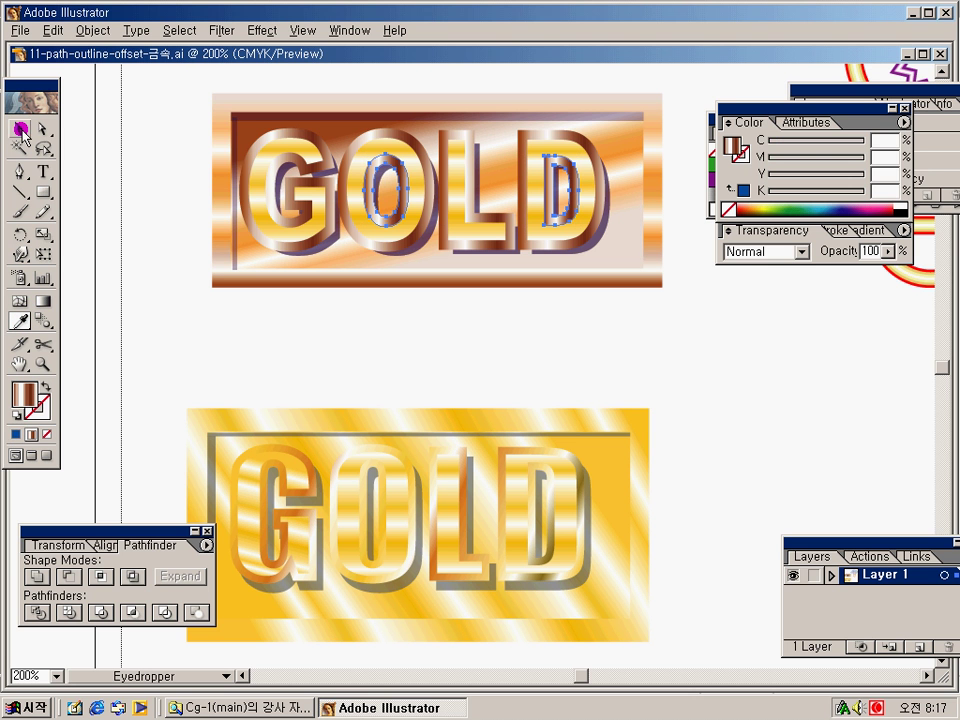
pyautogui.click(43, 300)
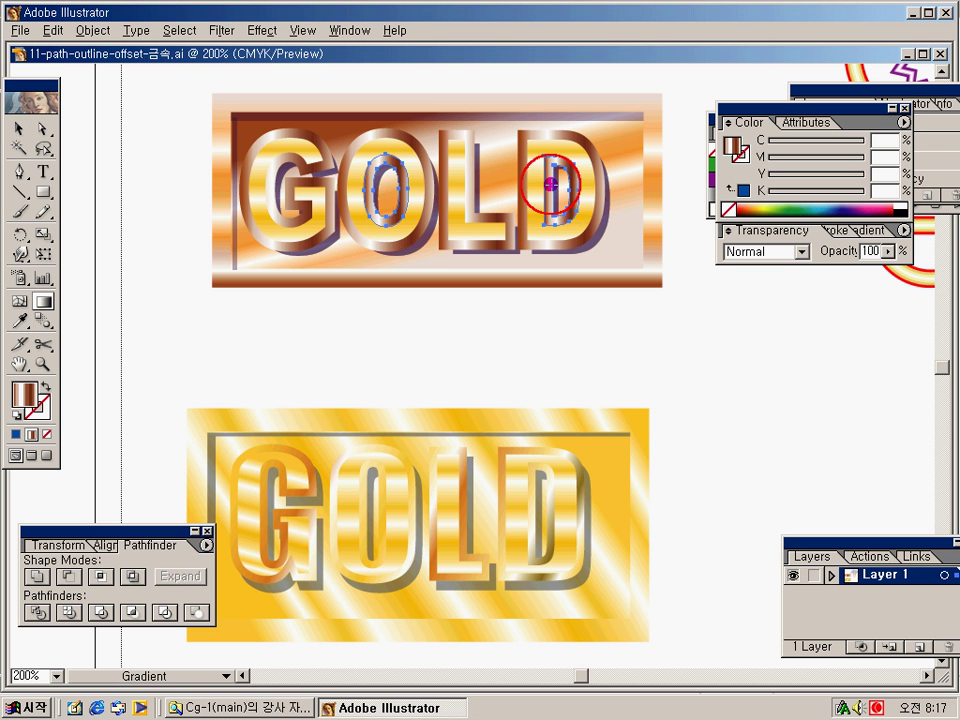
pyautogui.click(19, 128)
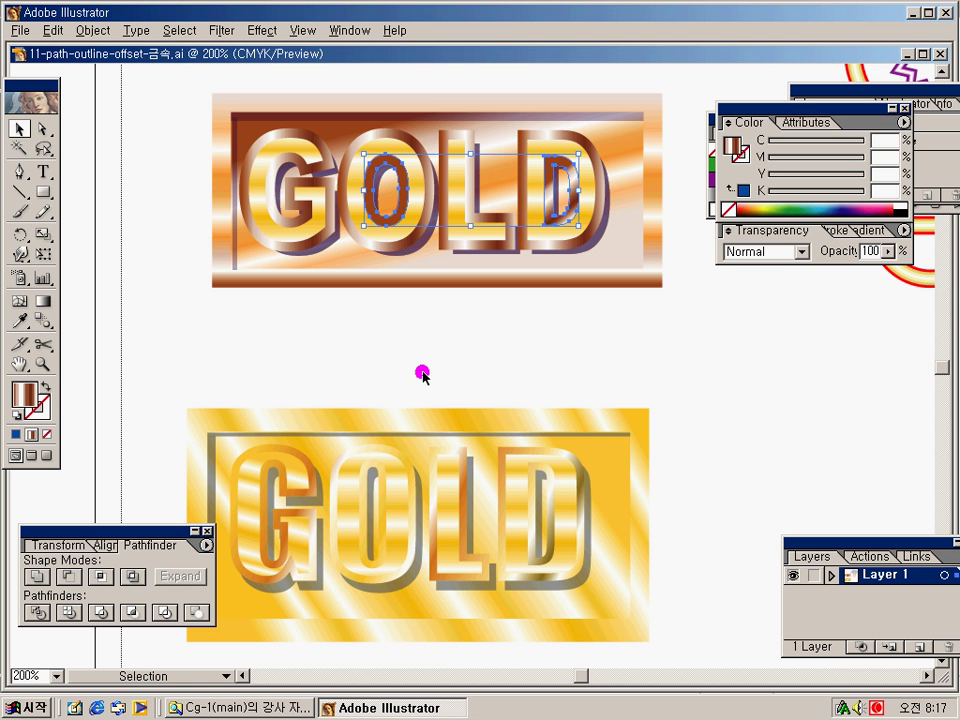
pyautogui.click(422, 350)
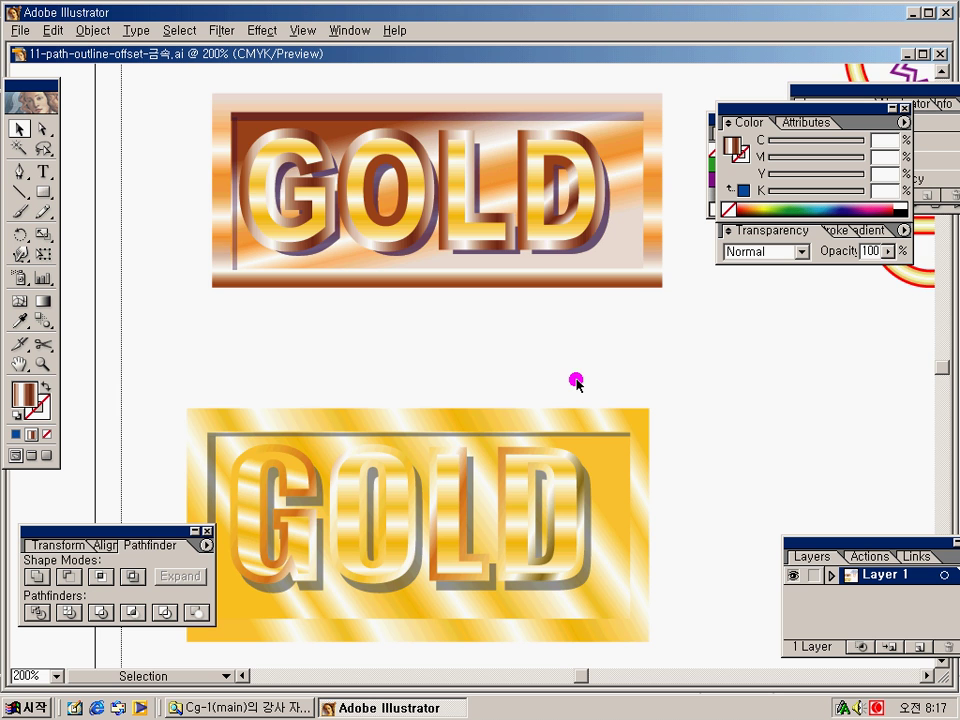
# Move the new GOLD artwork below the yellow sample and delete the sample.
pyautogui.hotkey('ctrl', '0')
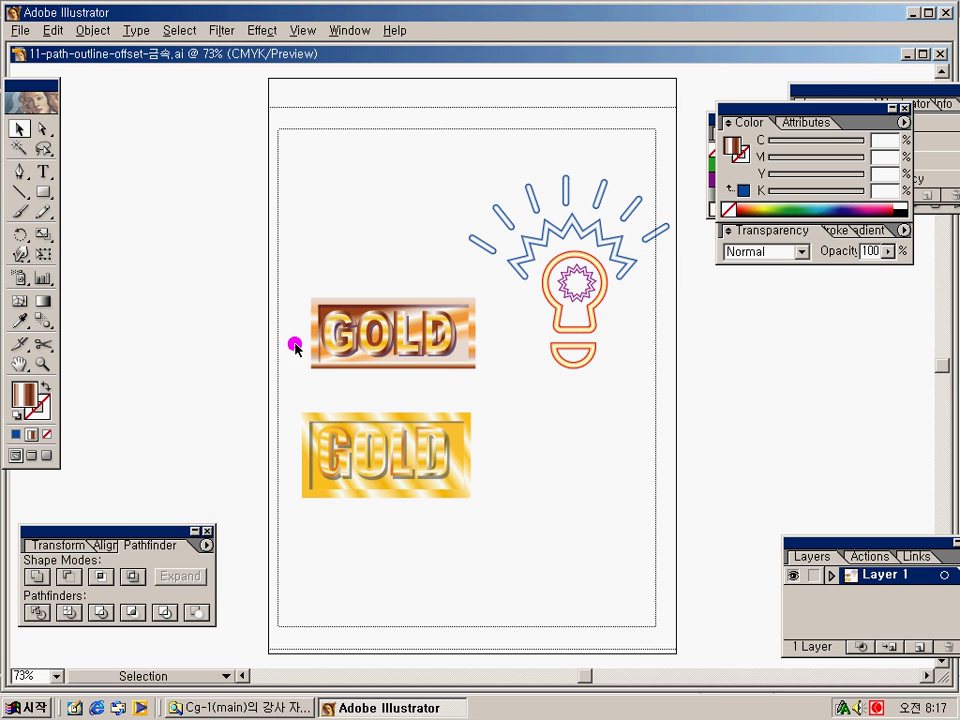
pyautogui.moveTo(301, 294); pyautogui.dragTo(491, 386)
pyautogui.moveTo(294, 277); pyautogui.dragTo(480, 384)
pyautogui.moveTo(366, 330)
pyautogui.mouseDown()
pyautogui.moveTo(465, 377)
pyautogui.moveTo(551, 484)
pyautogui.moveTo(441, 557)
pyautogui.moveTo(390, 562)
pyautogui.mouseUp()
pyautogui.moveTo(294, 396); pyautogui.dragTo(476, 499)
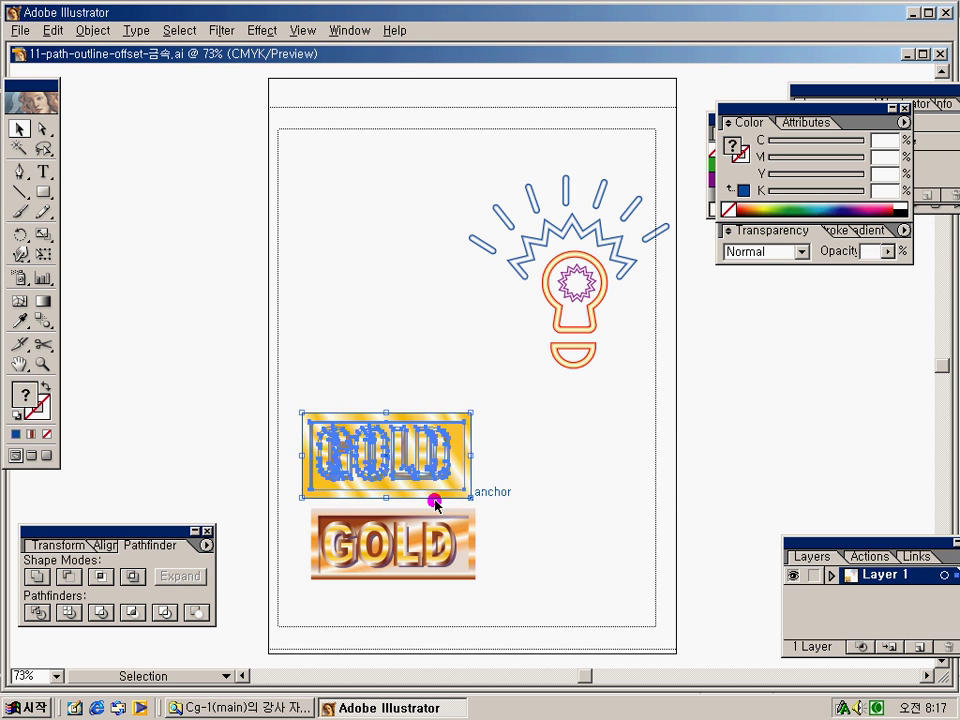
pyautogui.press('Delete')
# Move the GOLD artwork up and to the right, just below the light bulb drawing.
pyautogui.moveTo(289, 489); pyautogui.dragTo(495, 602)
pyautogui.moveTo(396, 542); pyautogui.dragTo(487, 415)
pyautogui.click(392, 253)
pyautogui.moveTo(333, 157); pyautogui.dragTo(659, 533)
pyautogui.click(405, 467)
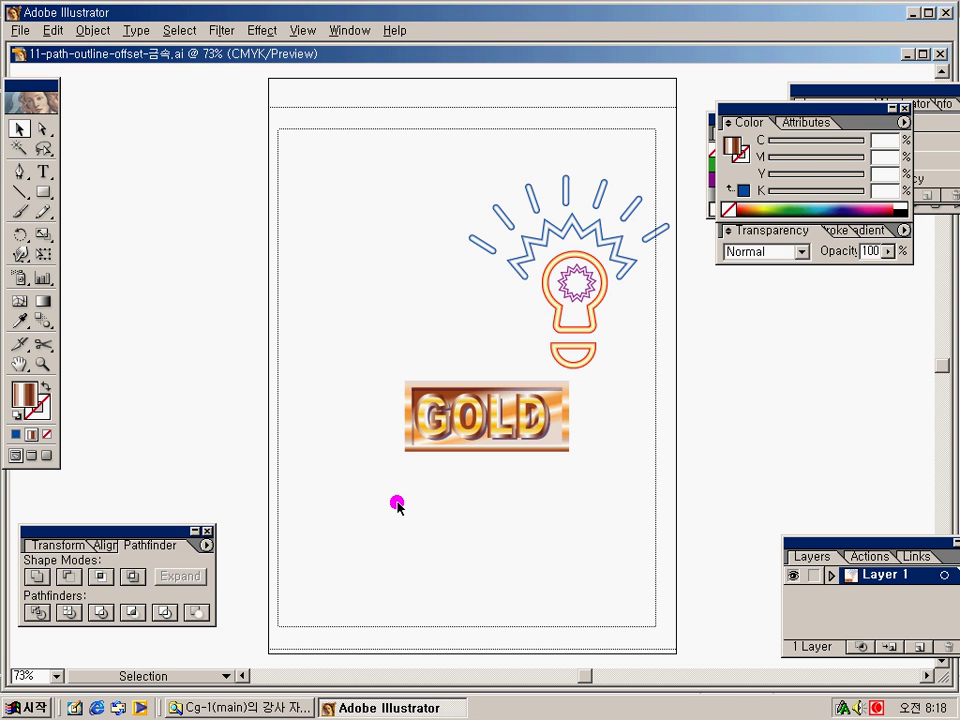
pyautogui.press('F10')
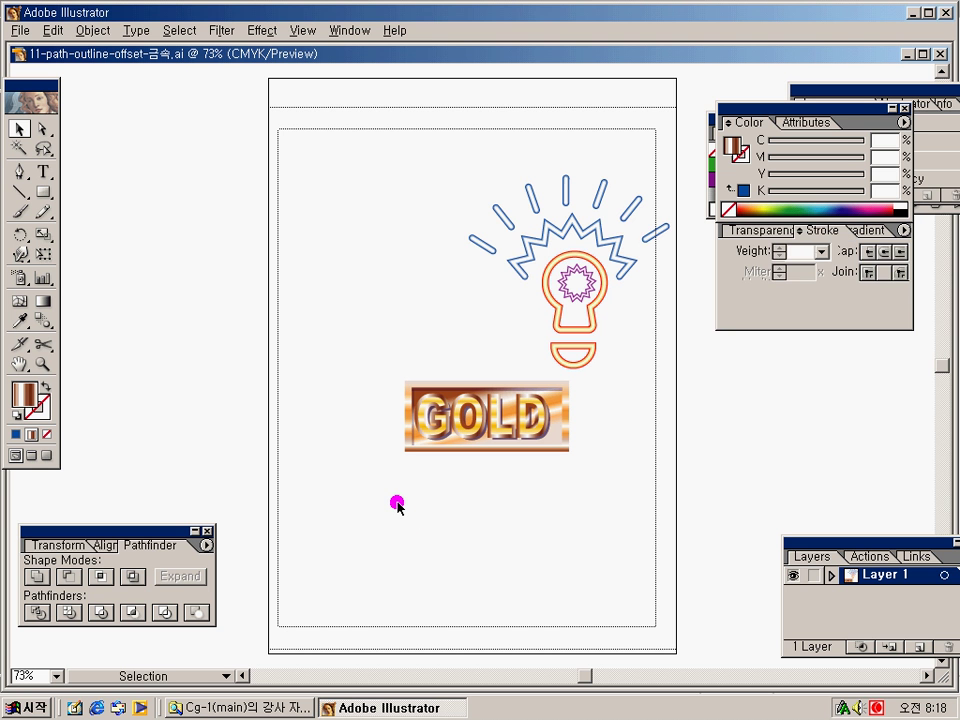